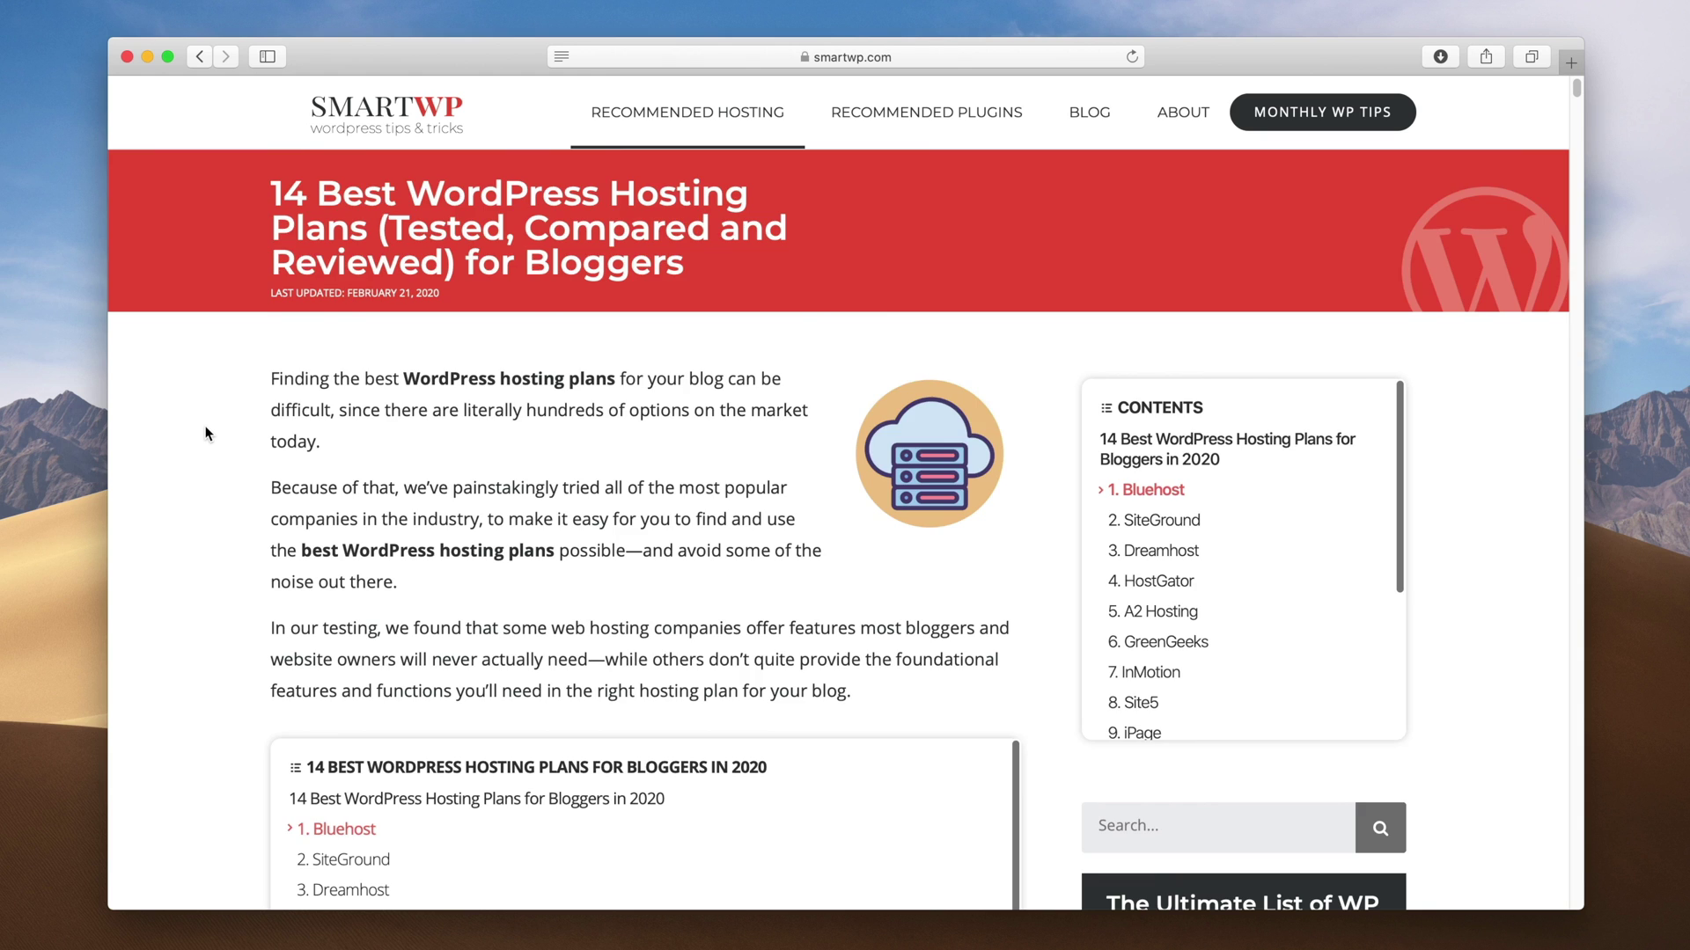
Step: Look through the smartwp.com article on the best WordPress hosting plans down to the Bluehost entry
{"action": "scroll", "coordinate": [205, 433], "scroll_direction": "down", "scroll_amount": 6}
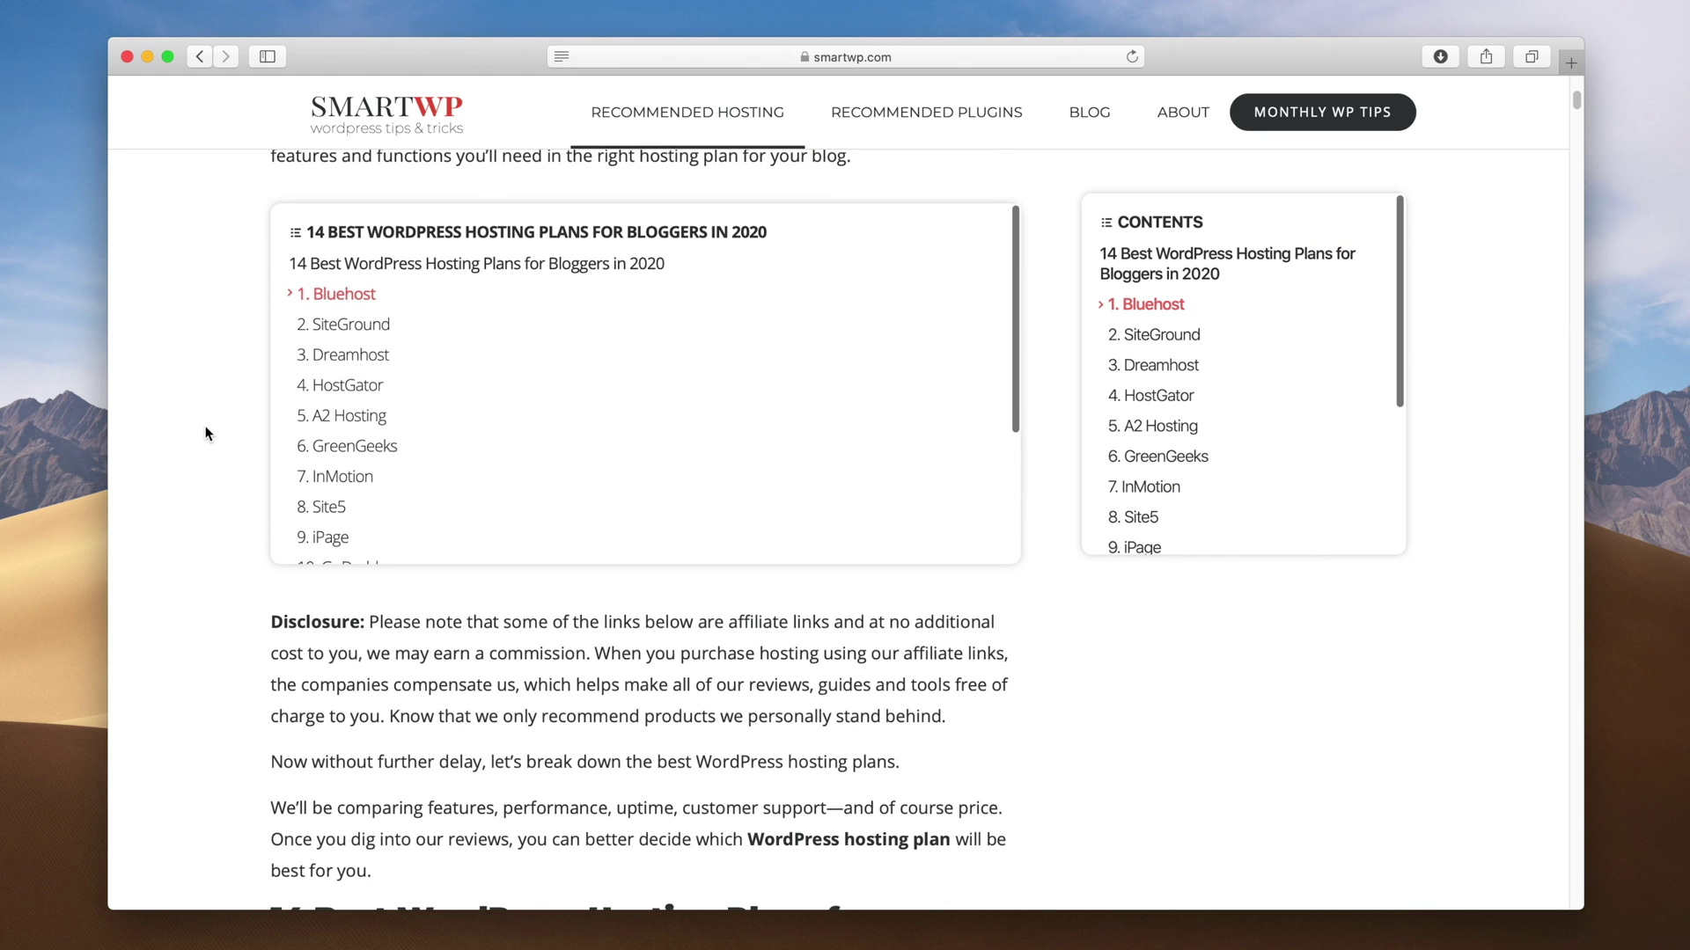
{"action": "scroll", "coordinate": [205, 432], "scroll_direction": "down", "scroll_amount": 7}
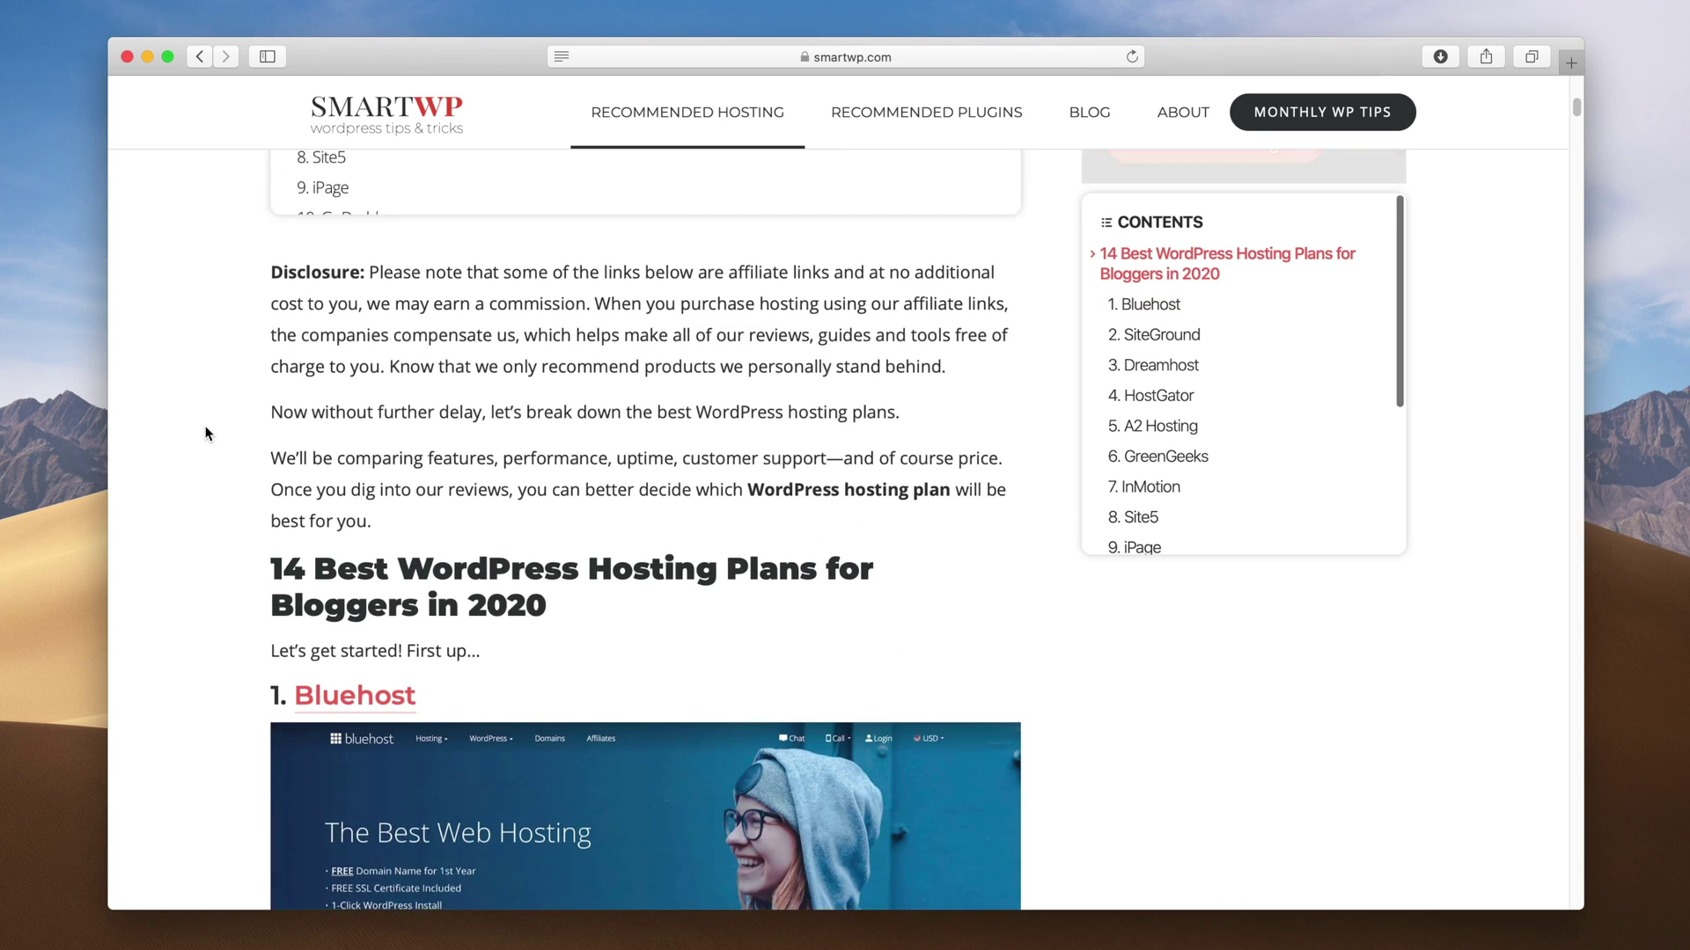
{"action": "scroll", "coordinate": [205, 432], "scroll_direction": "down", "scroll_amount": 3}
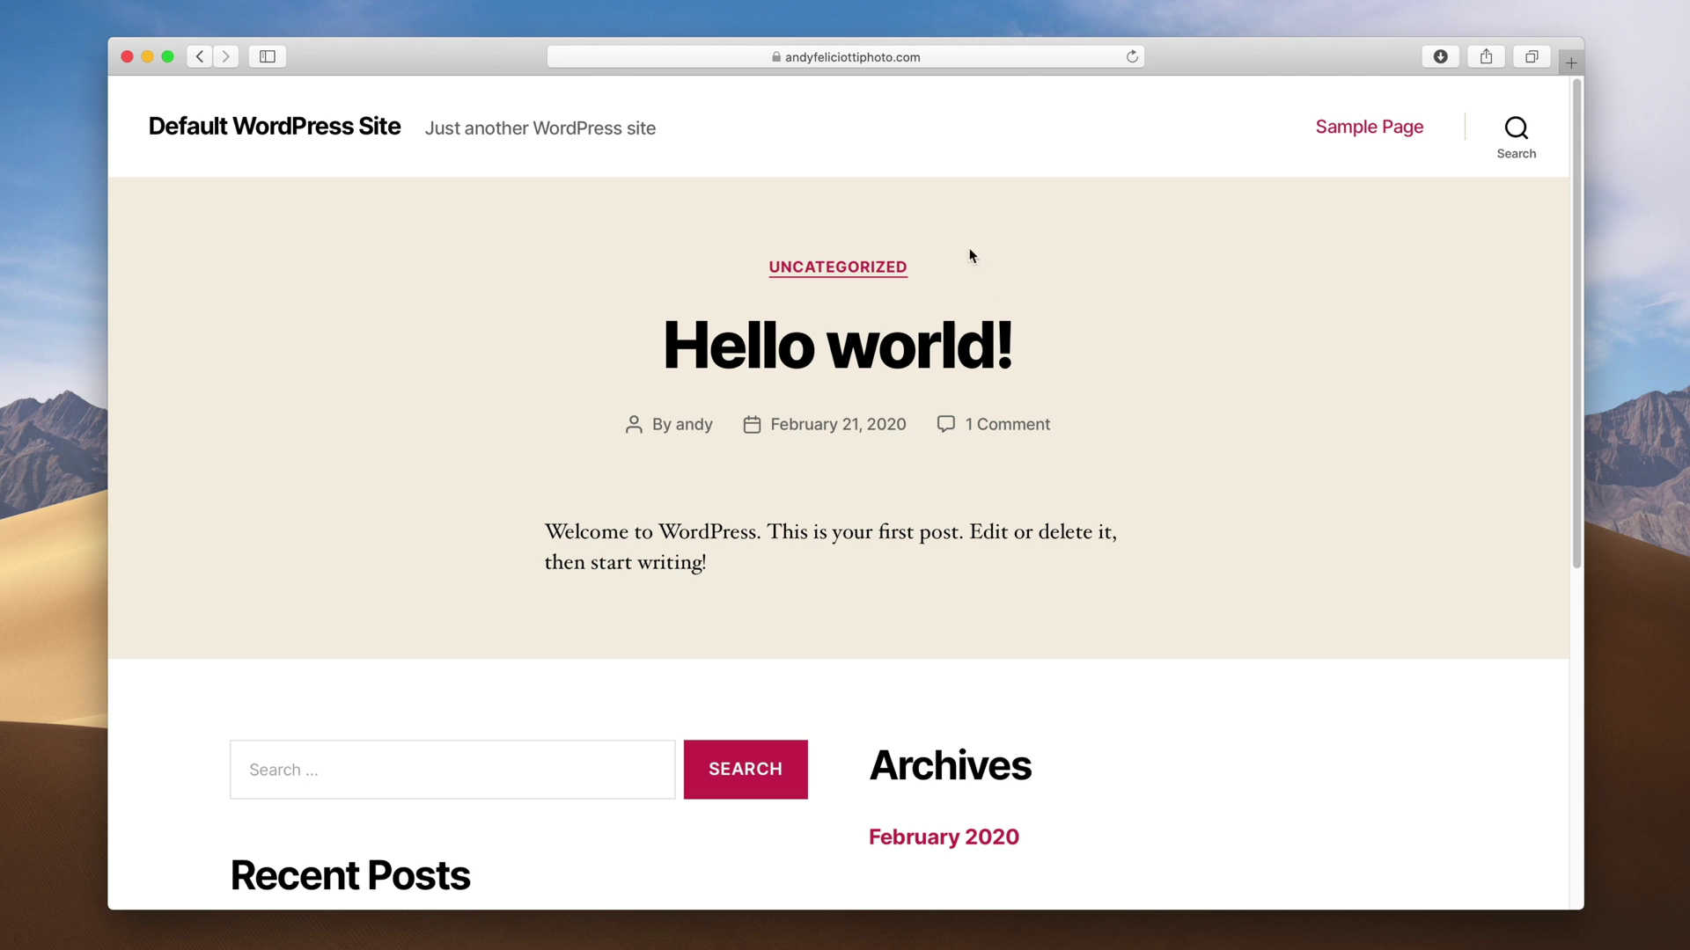
Step: Open the WordPress login page by adding /wp-admin to the site's address
{"action": "left_click", "coordinate": [936, 57]}
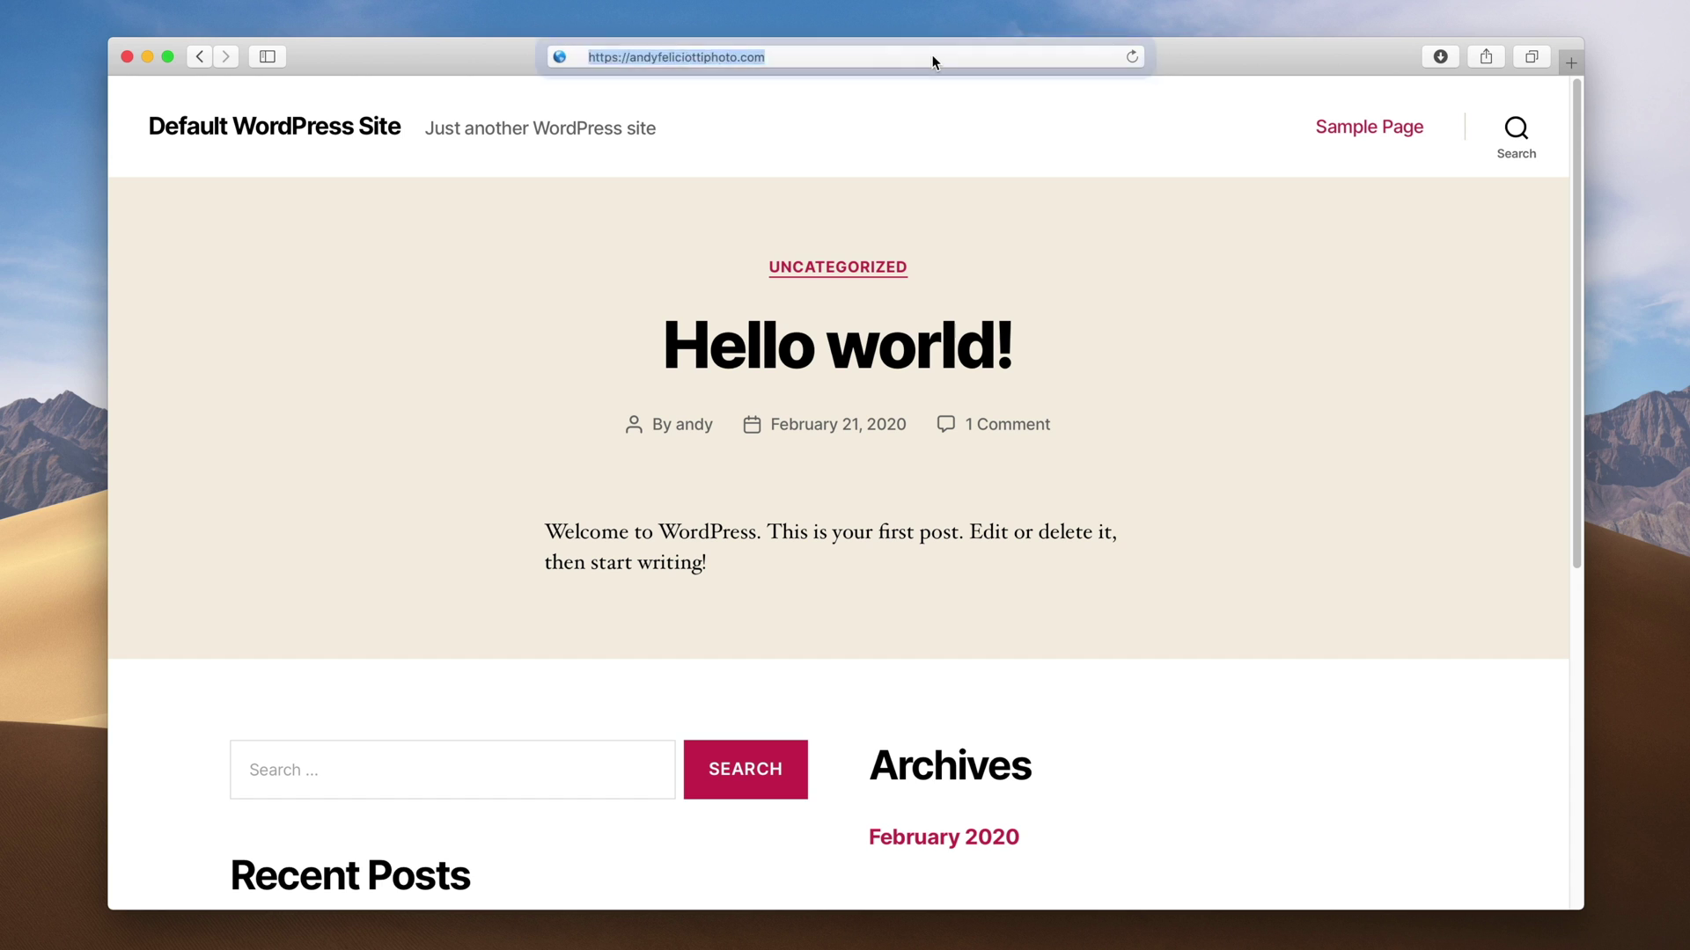
{"action": "left_click", "coordinate": [937, 55]}
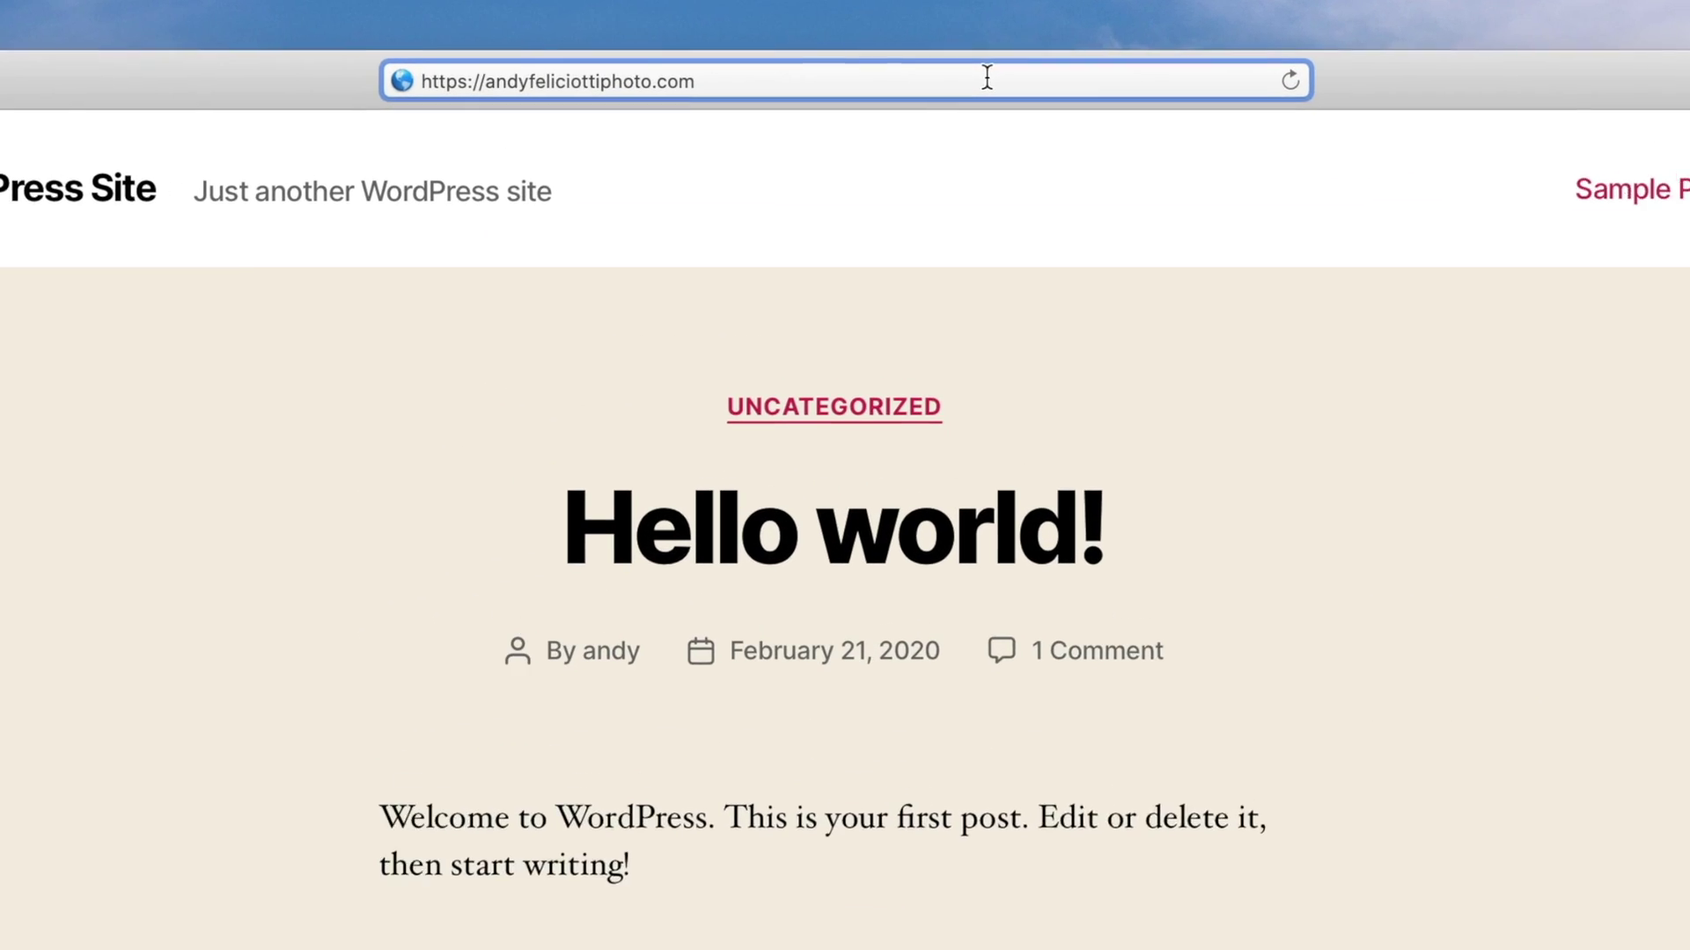
{"action": "type", "text": "/wp-admin"}
{"action": "key", "text": "Return"}
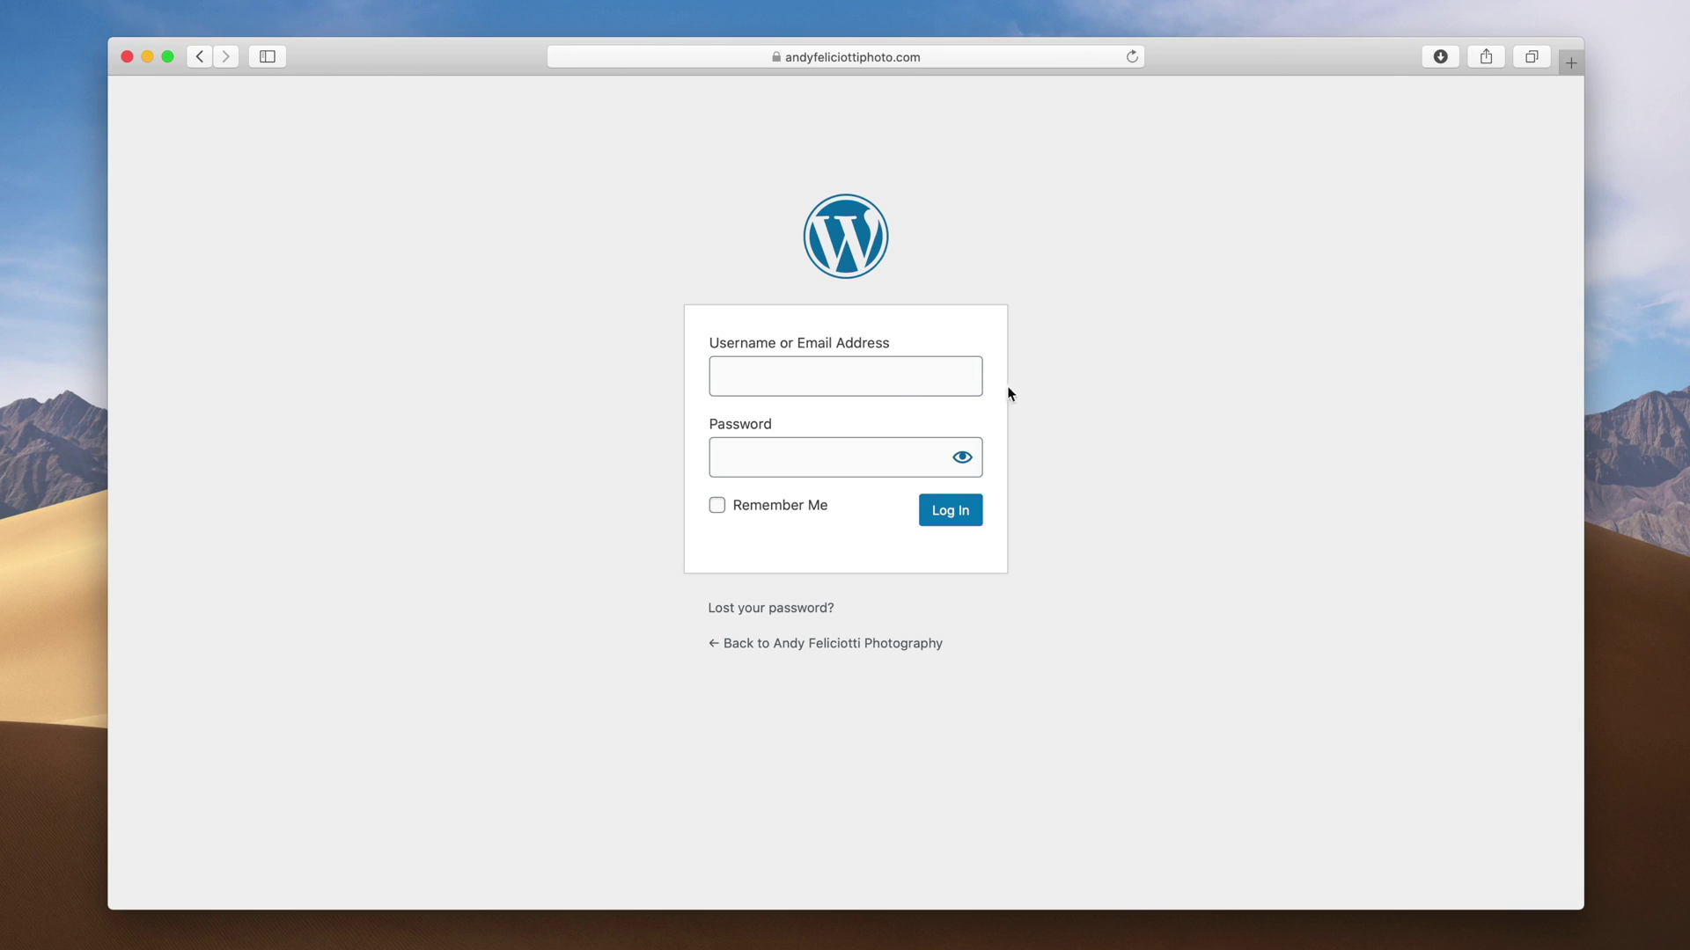
Step: Point out the lost-password link below the login form and log in to the WordPress dashboard
{"action": "left_click_drag", "start_coordinate": [835, 607], "coordinate": [604, 630]}
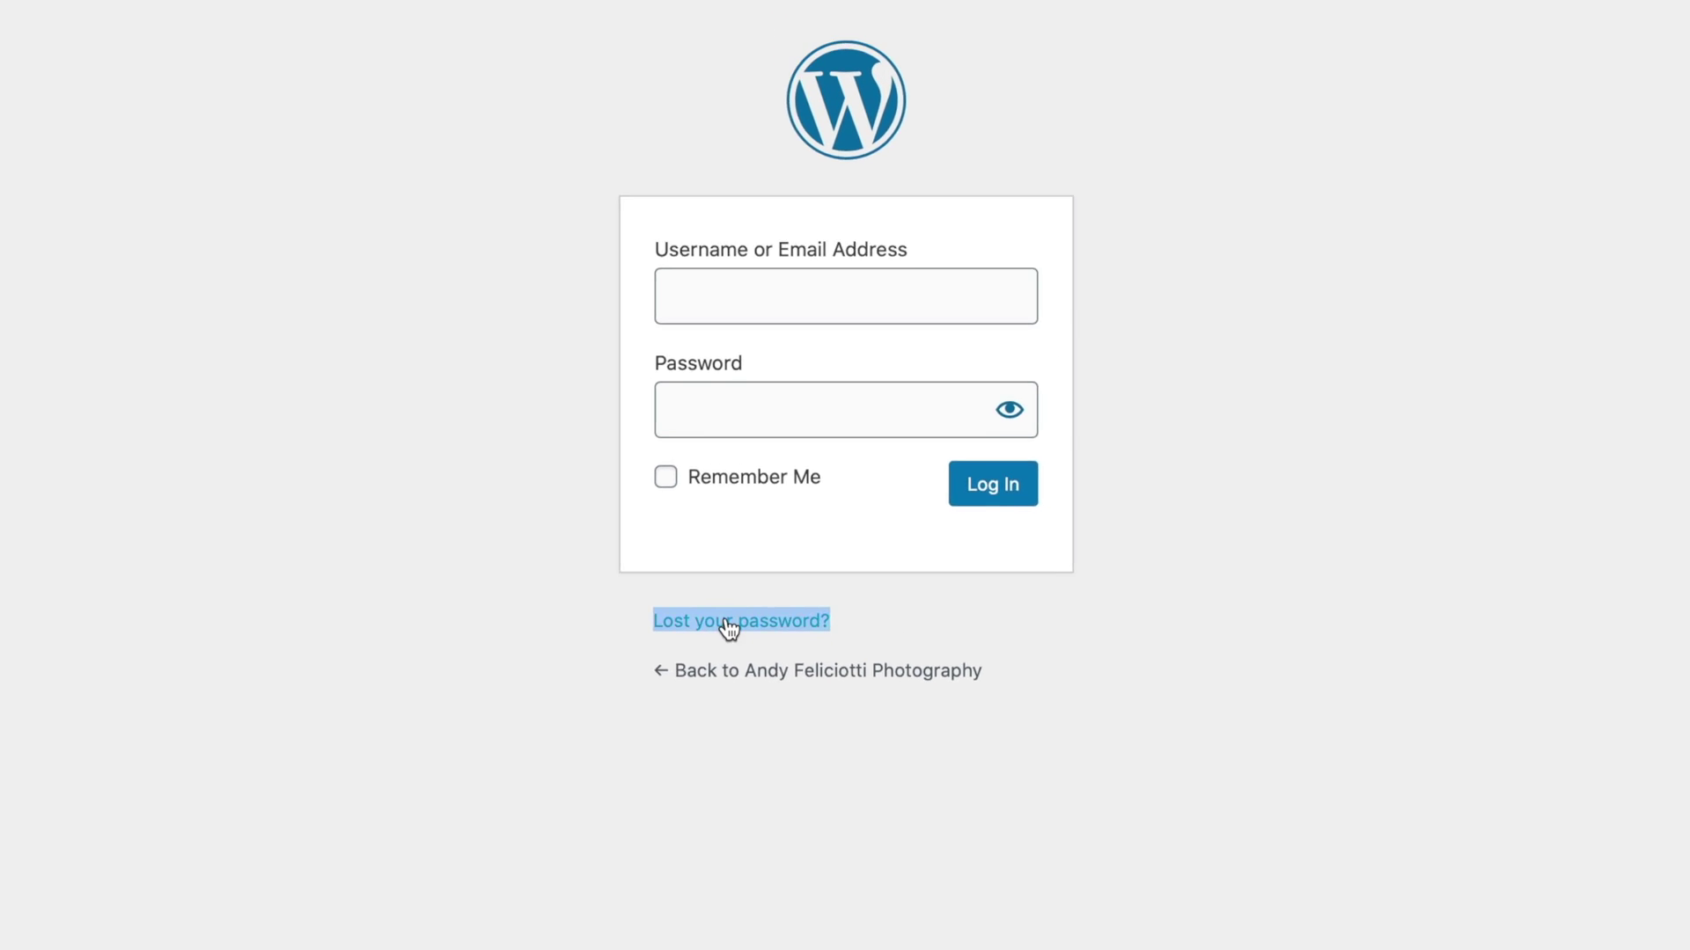
{"action": "left_click", "coordinate": [882, 606]}
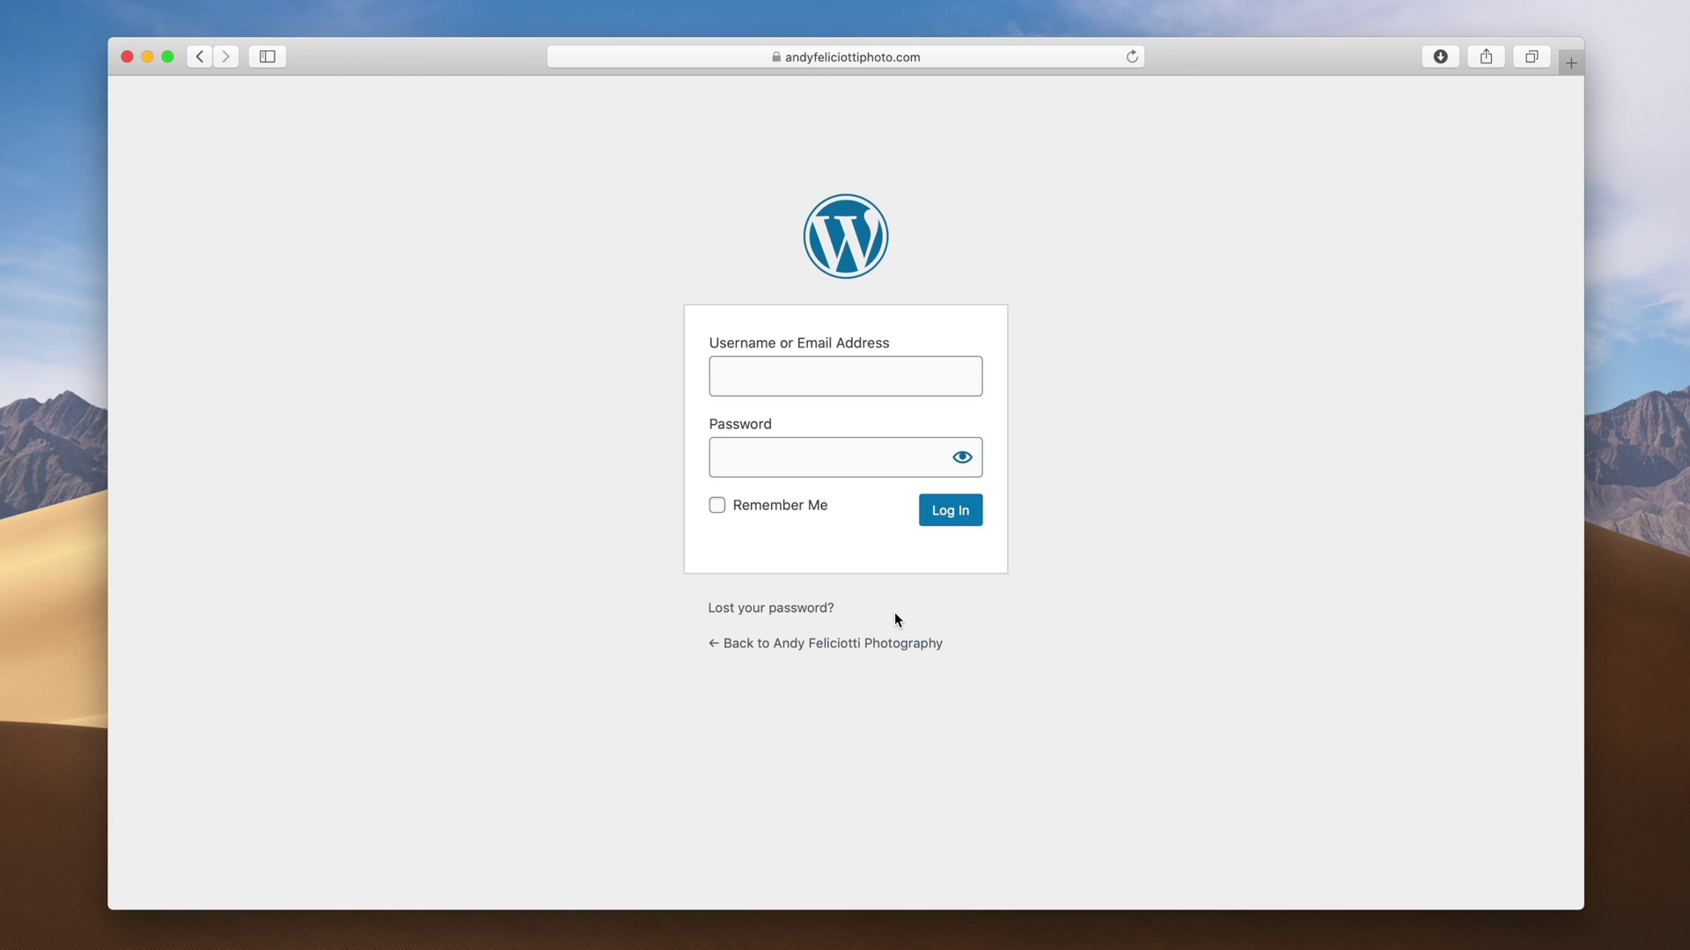
{"action": "left_click", "coordinate": [957, 512]}
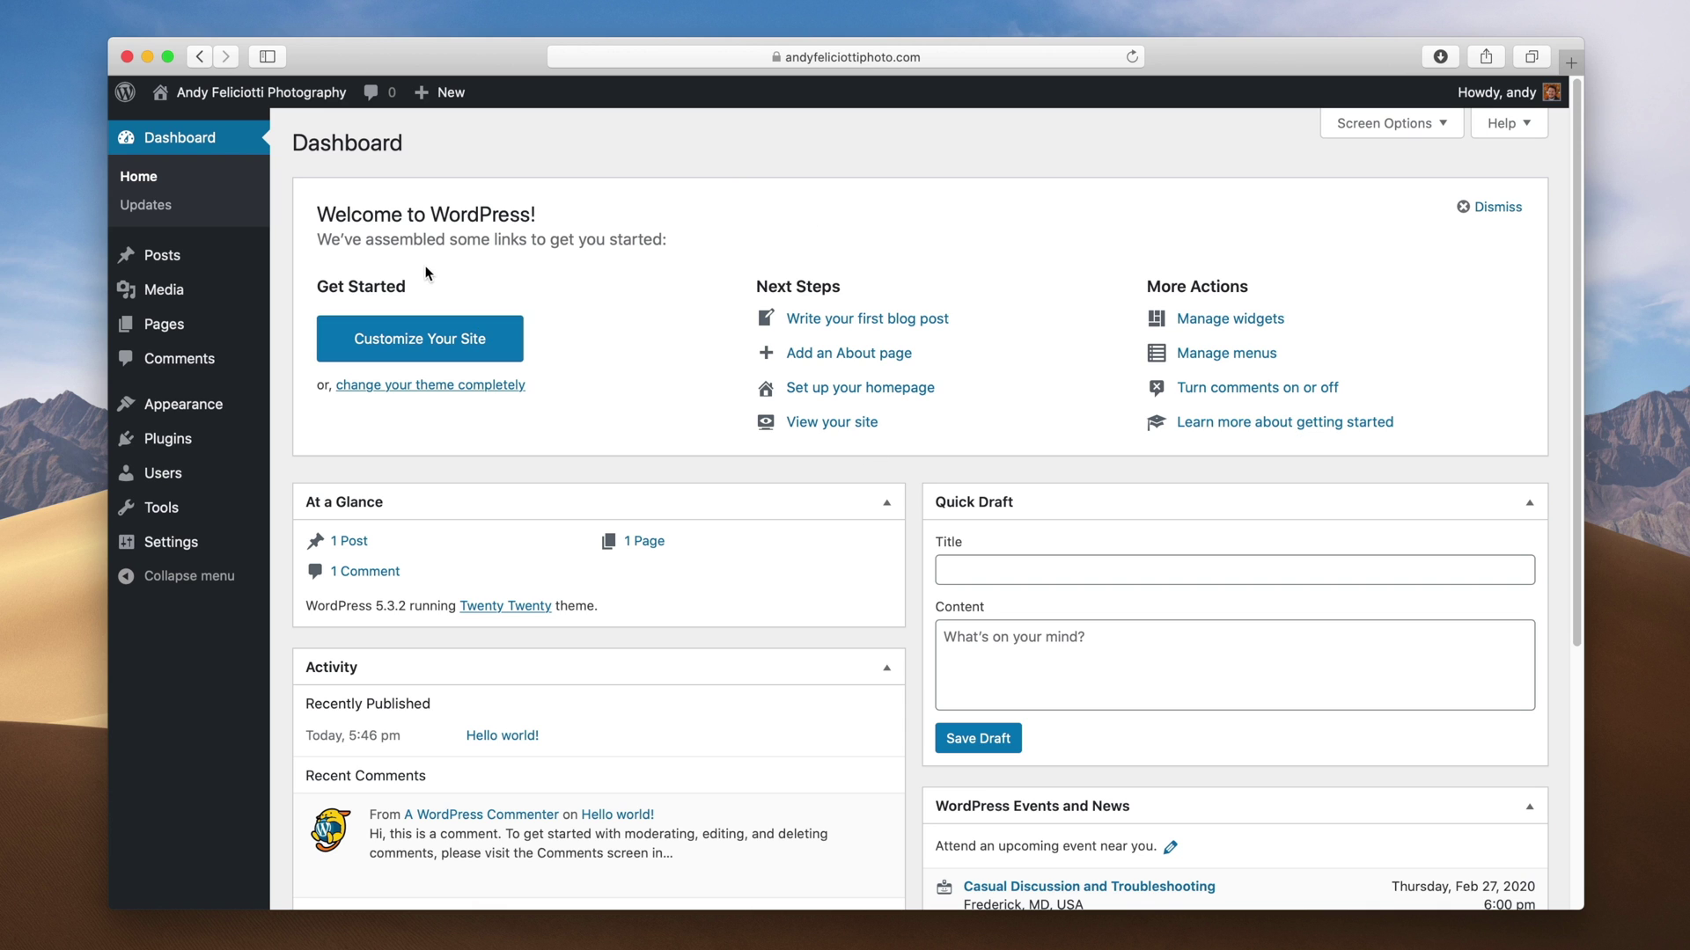
Step: Open the list of posts and move the "Hello world!" post to the trash
{"action": "mouse_move", "coordinate": [207, 270]}
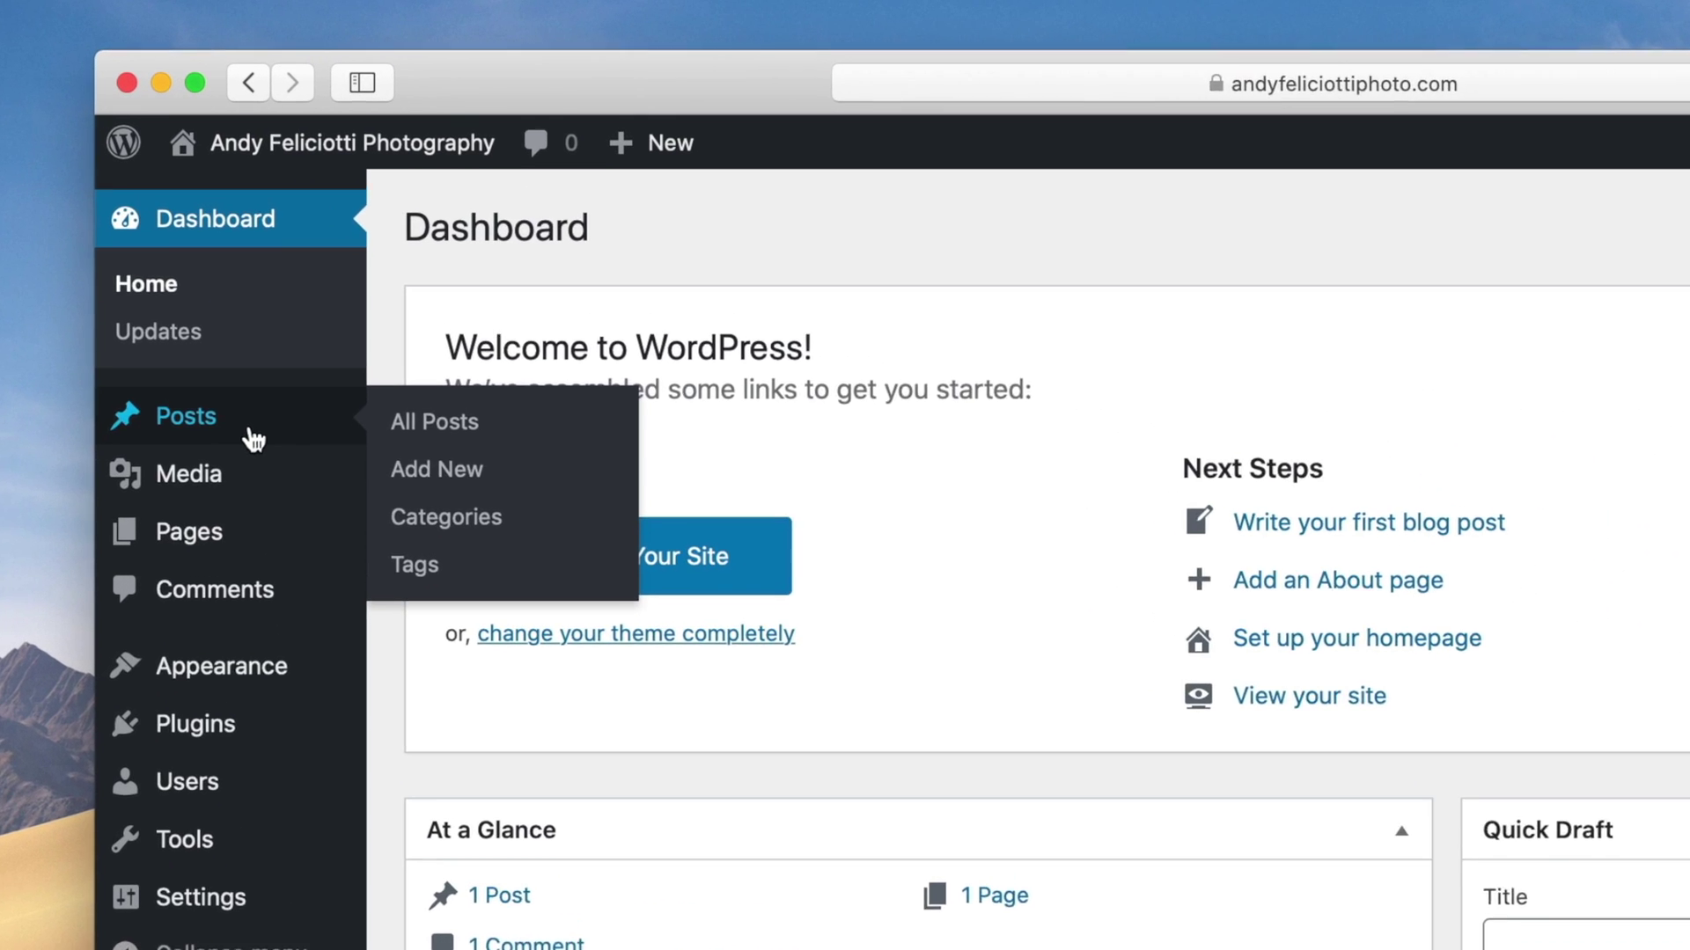
{"action": "left_click", "coordinate": [205, 271]}
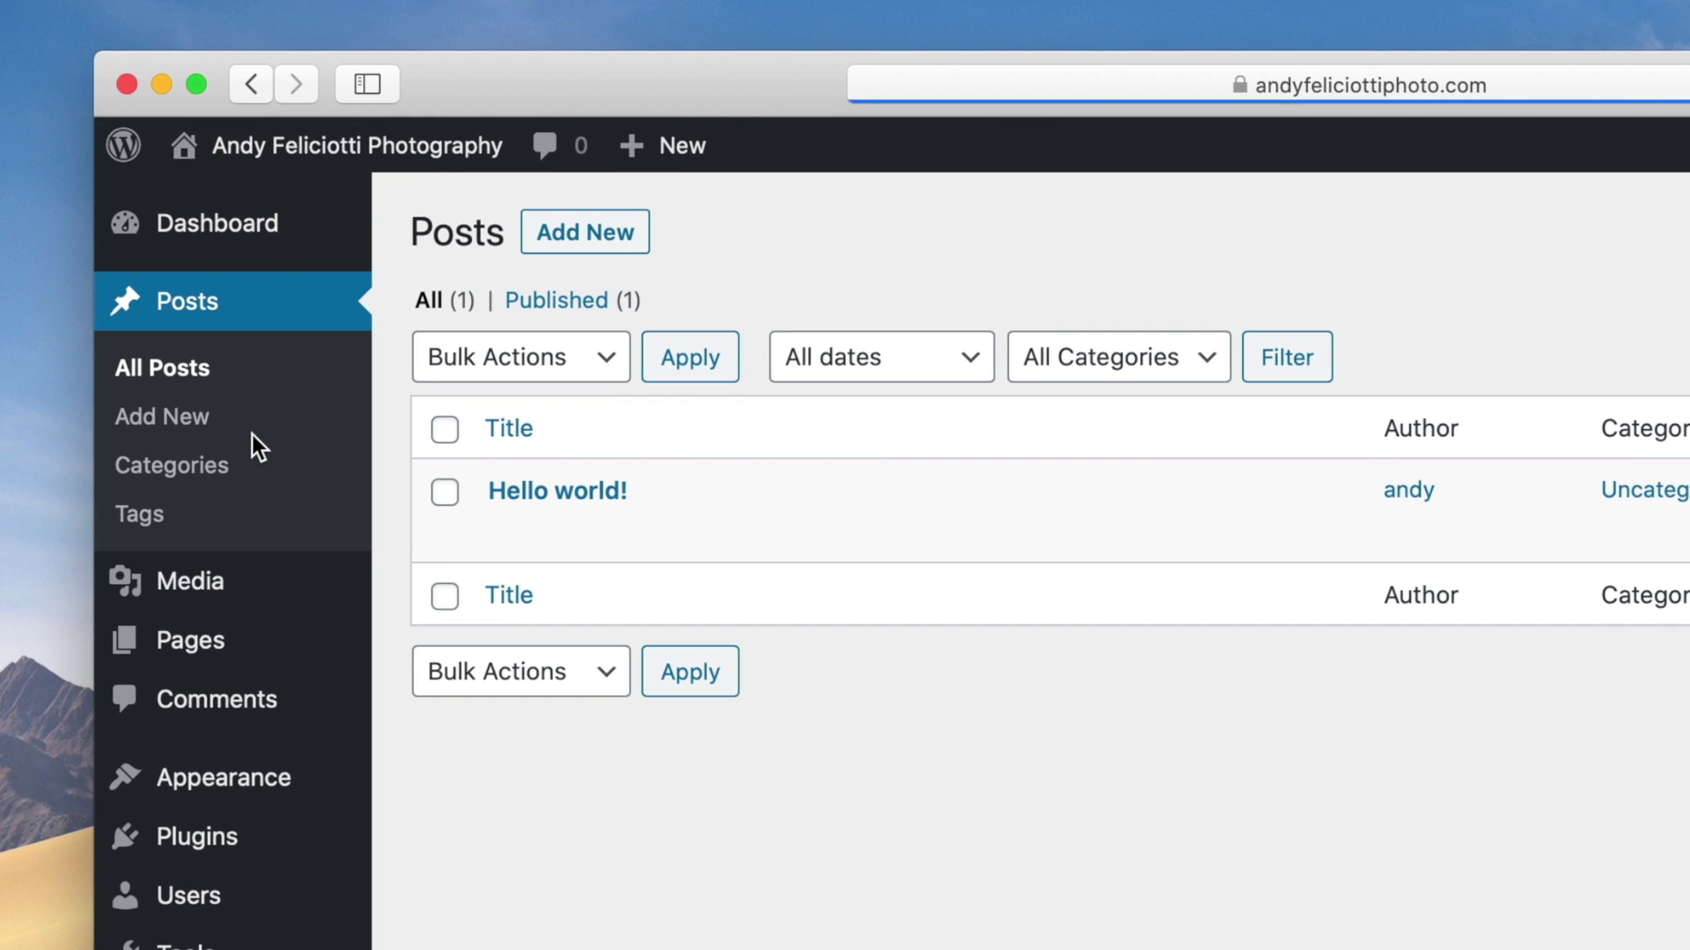
{"action": "left_click", "coordinate": [707, 529]}
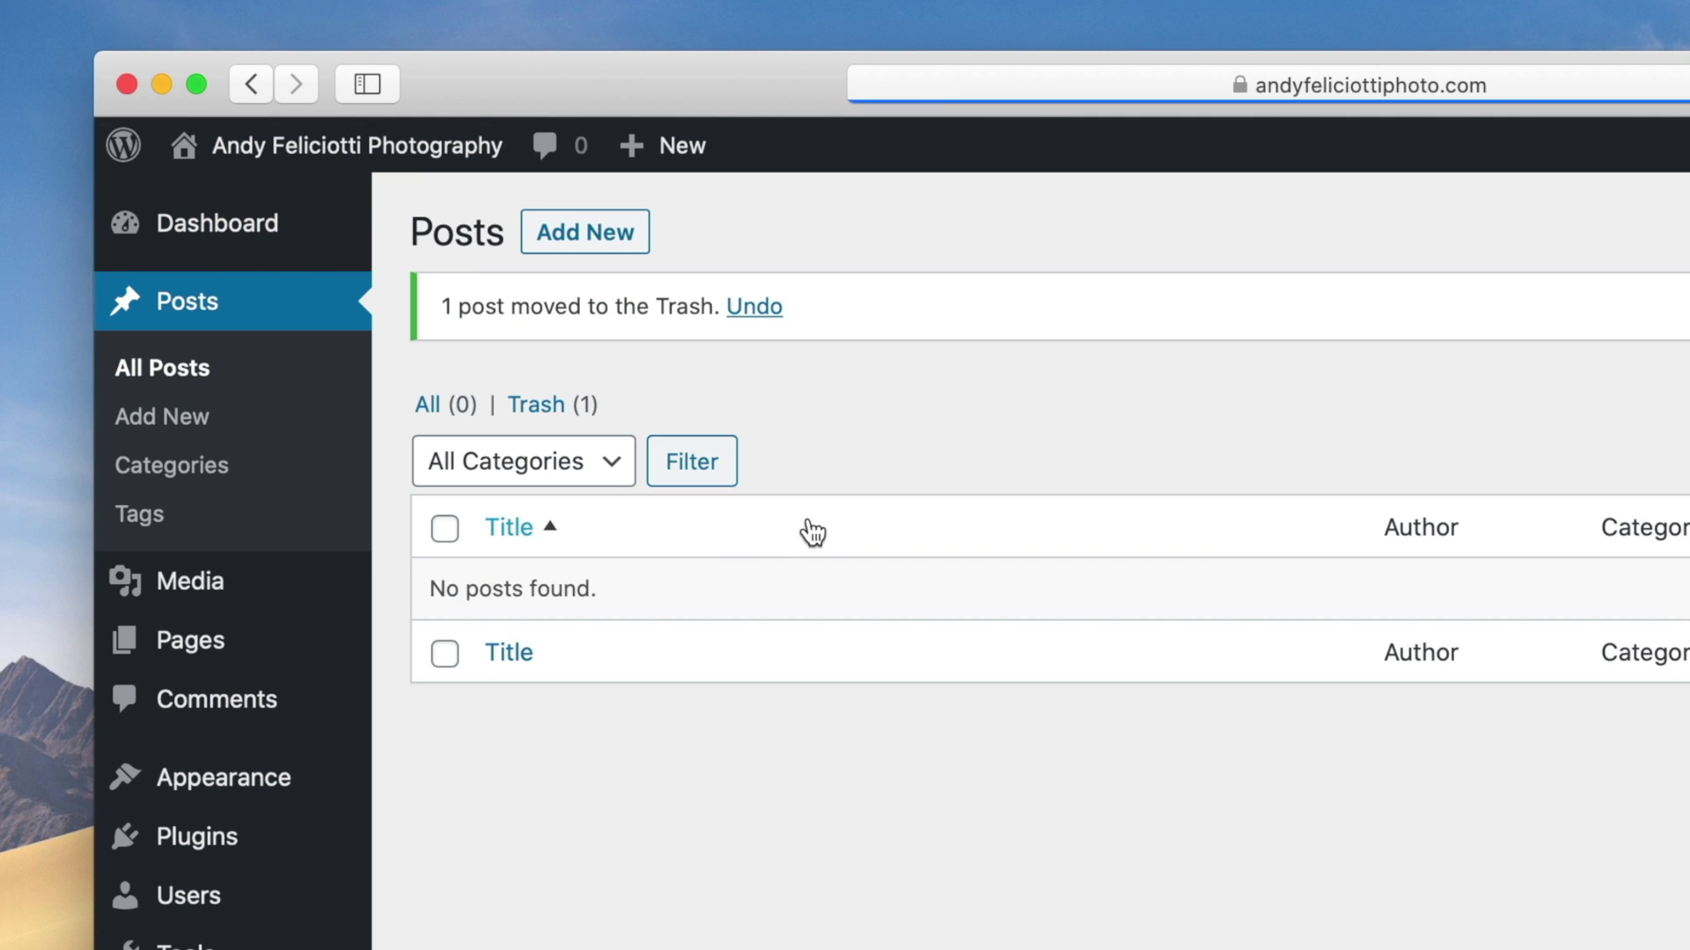
Step: Move the Privacy Policy and Sample Page pages to the trash with one bulk action and view the live site
{"action": "left_click", "coordinate": [256, 637]}
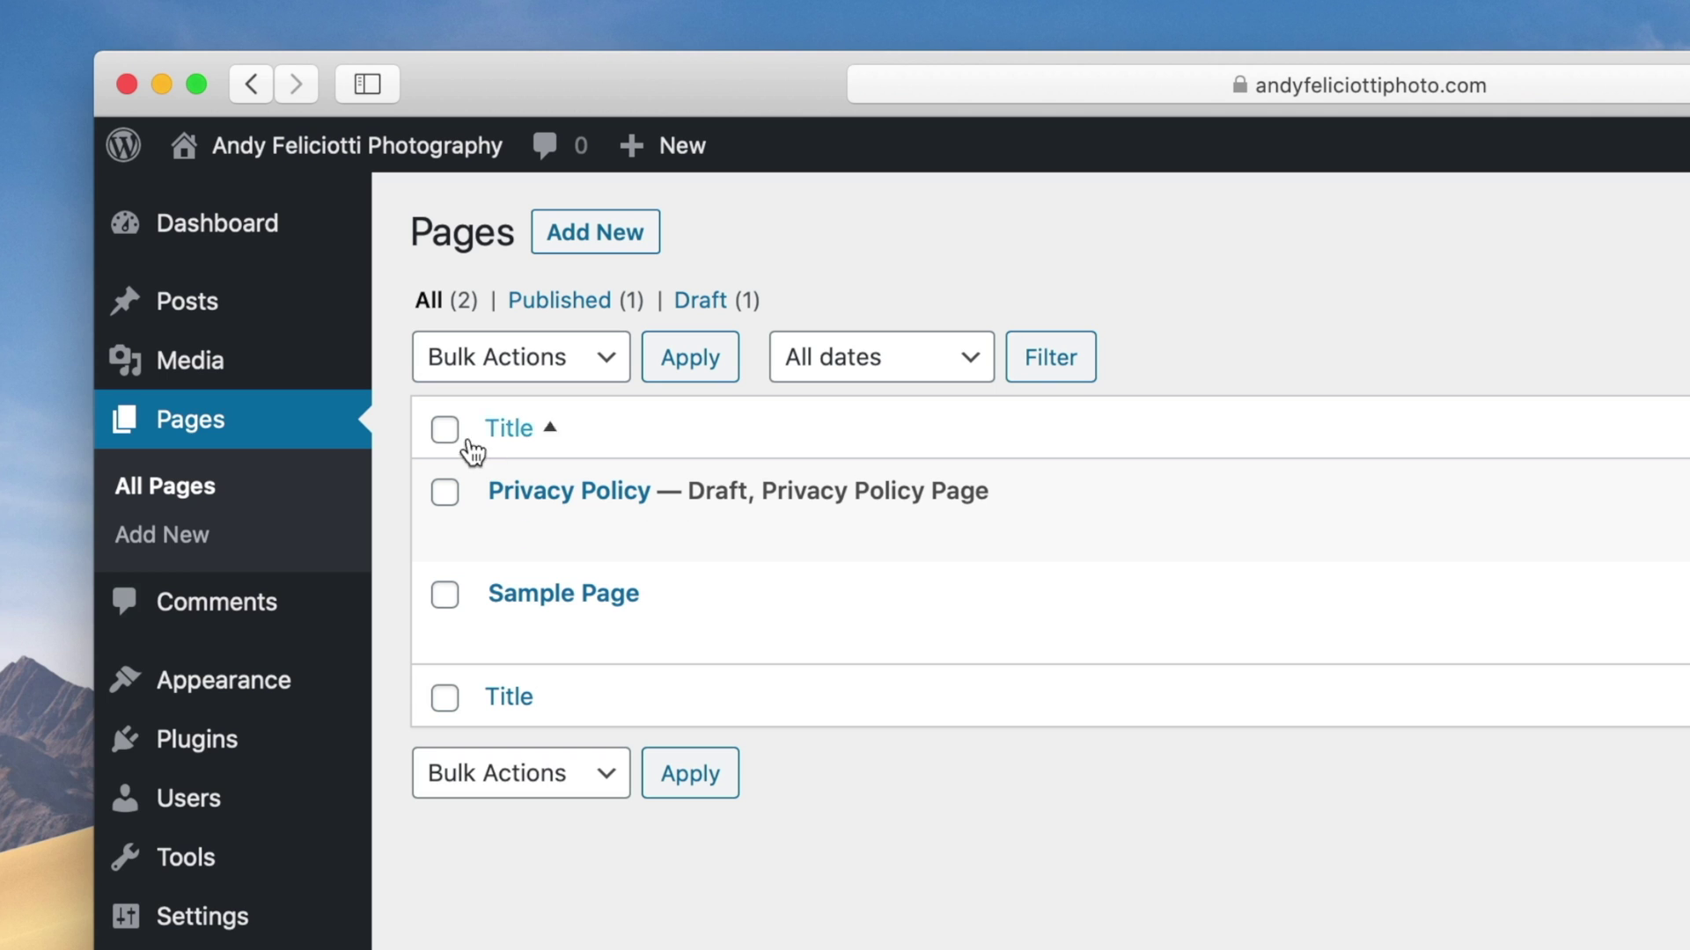
{"action": "left_click", "coordinate": [444, 430]}
{"action": "left_click", "coordinate": [517, 361]}
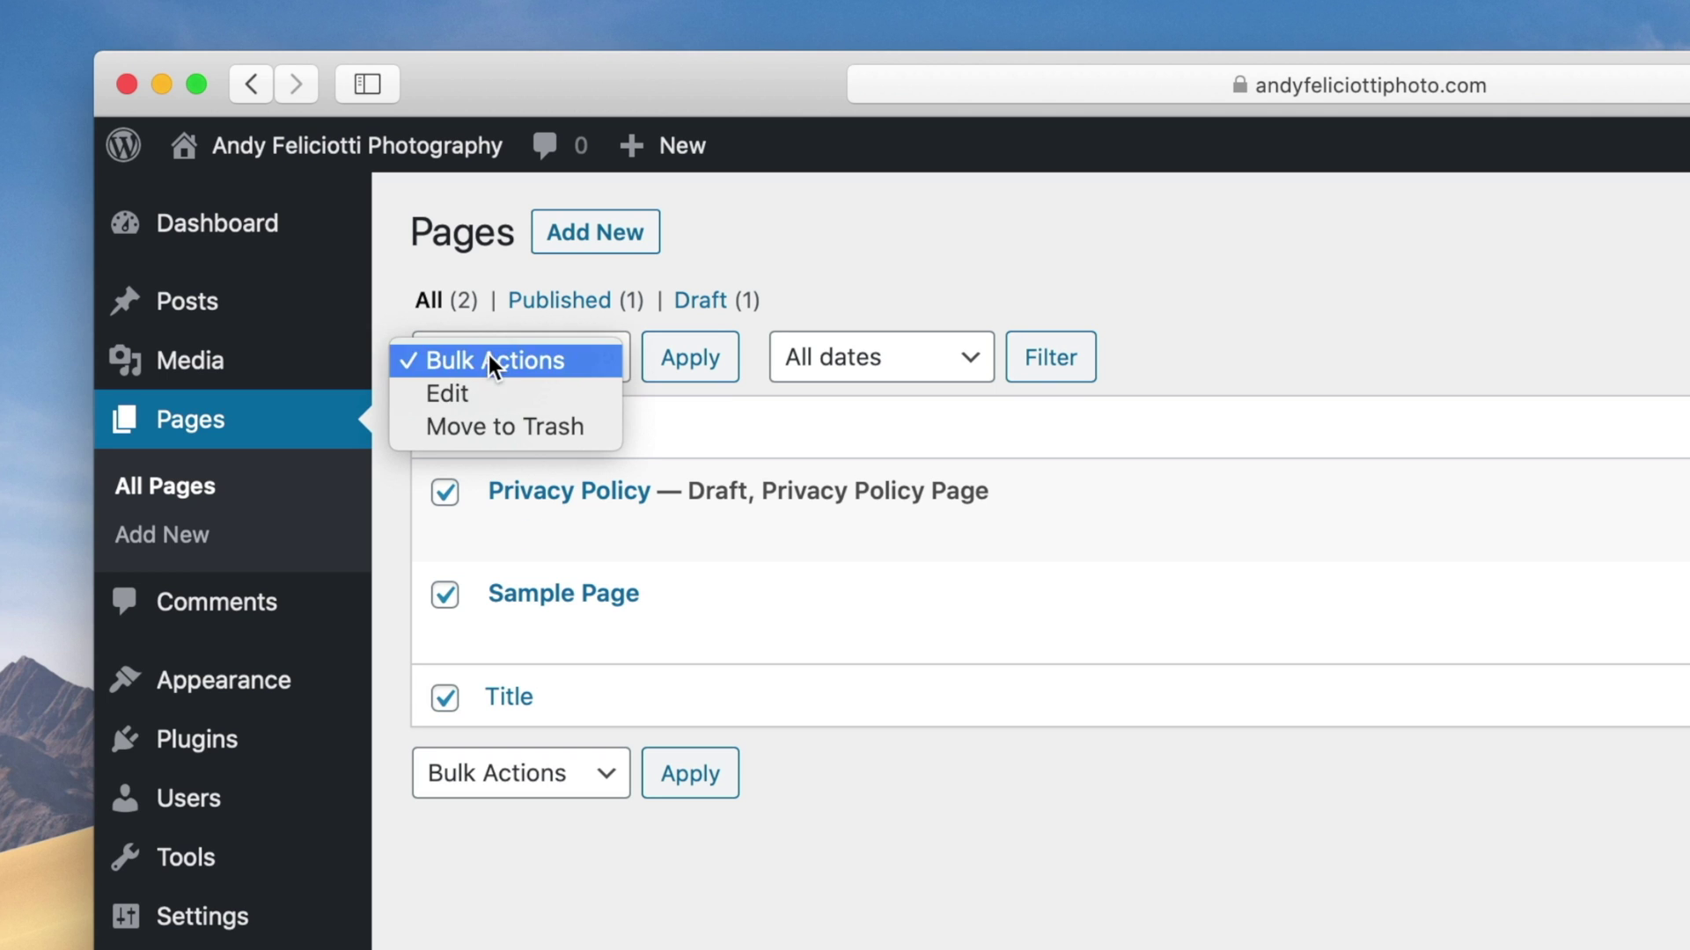
{"action": "left_click", "coordinate": [493, 361]}
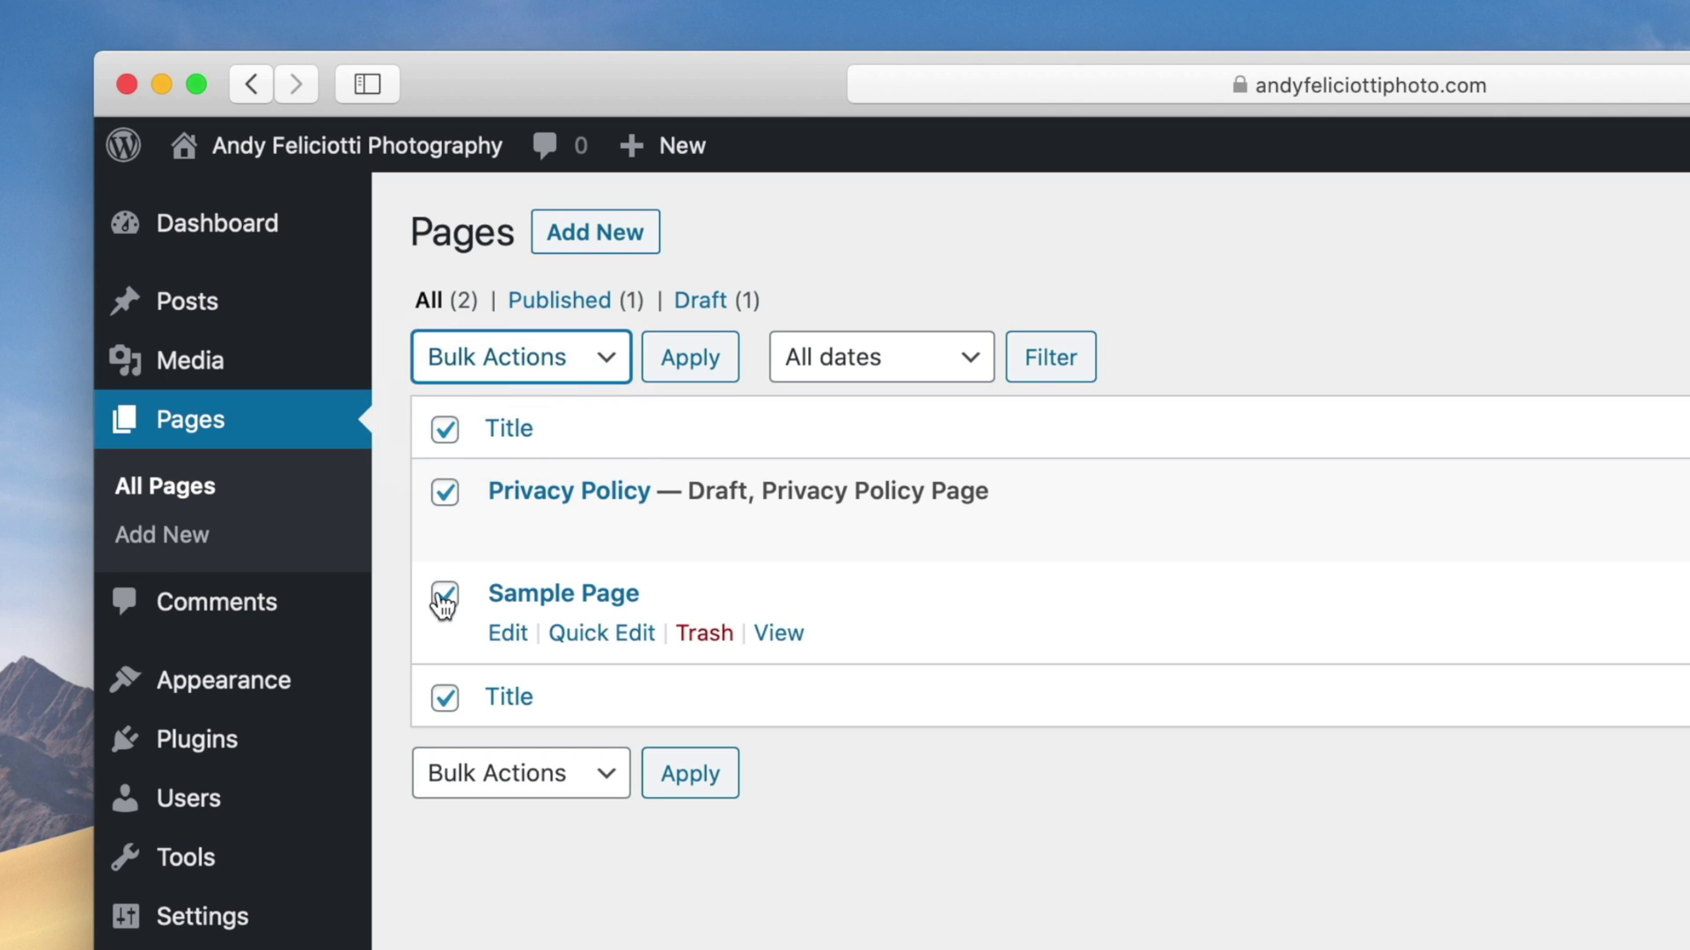
{"action": "left_click", "coordinate": [517, 374]}
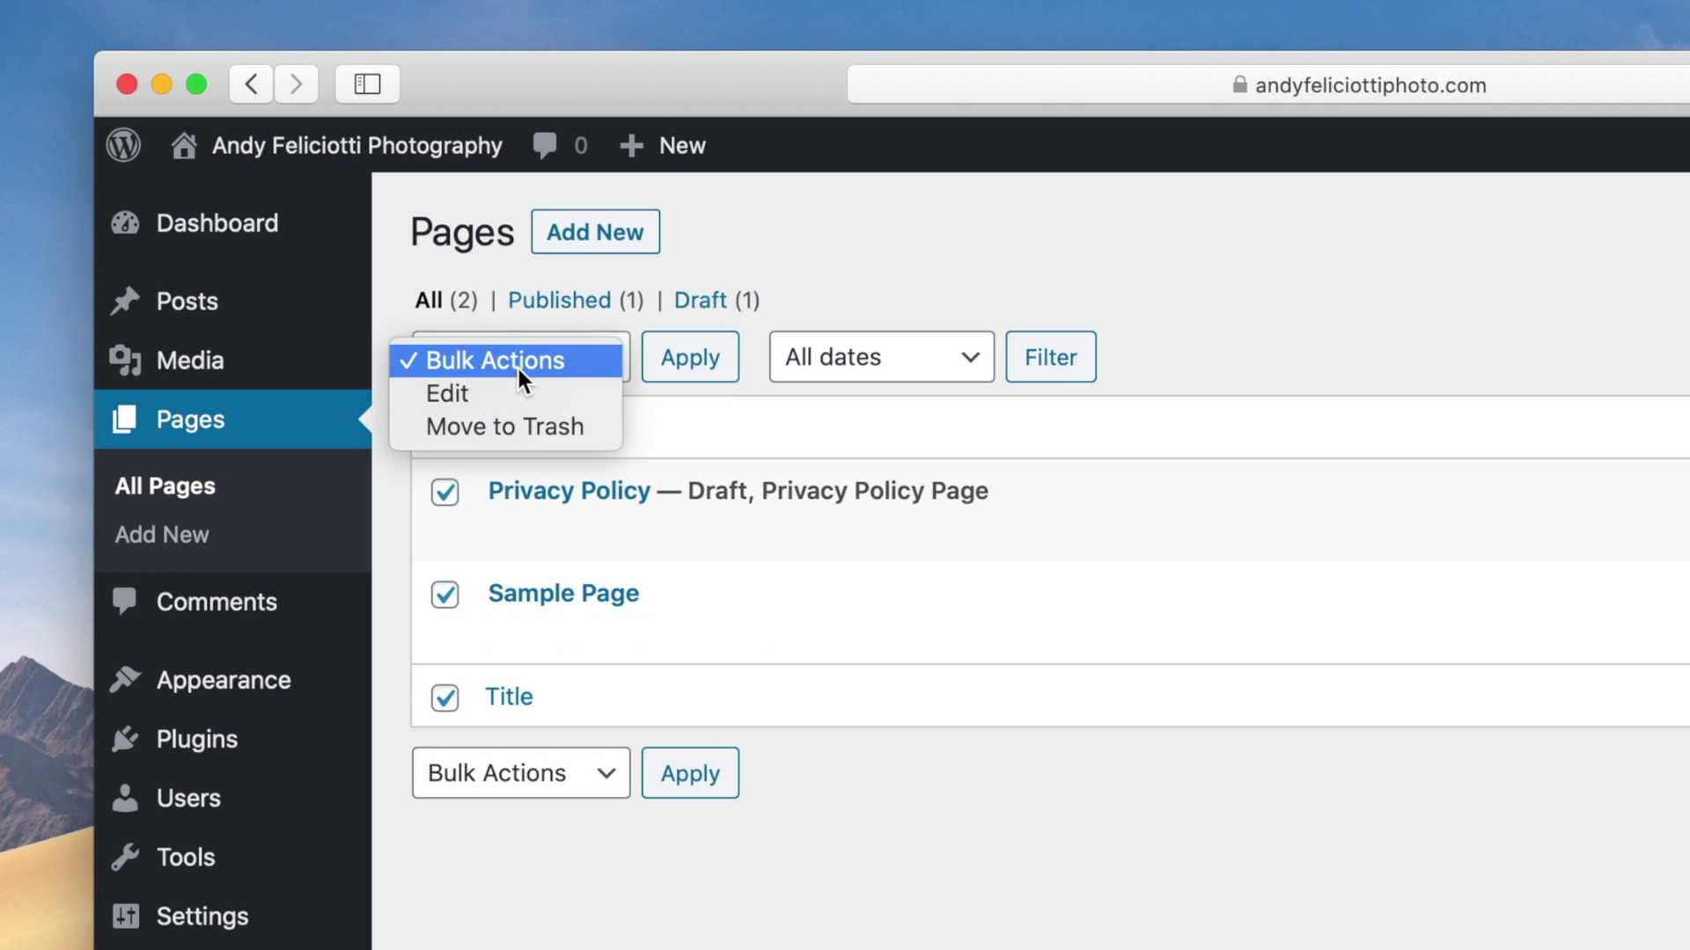
{"action": "left_click", "coordinate": [504, 429]}
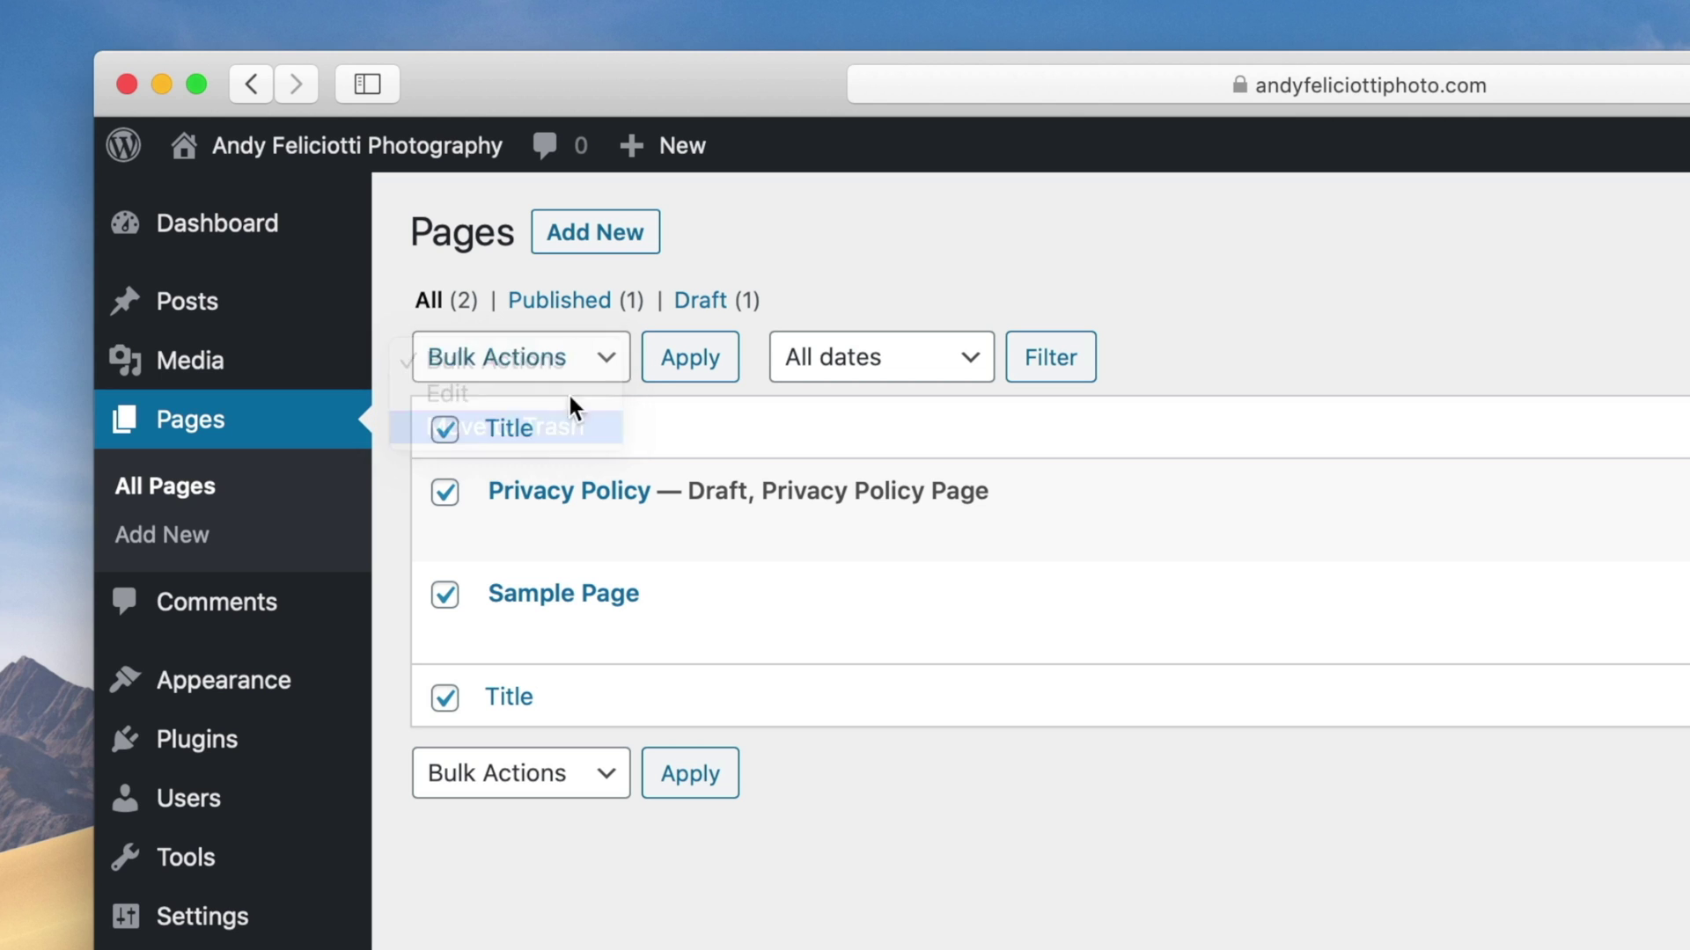
{"action": "left_click", "coordinate": [683, 371]}
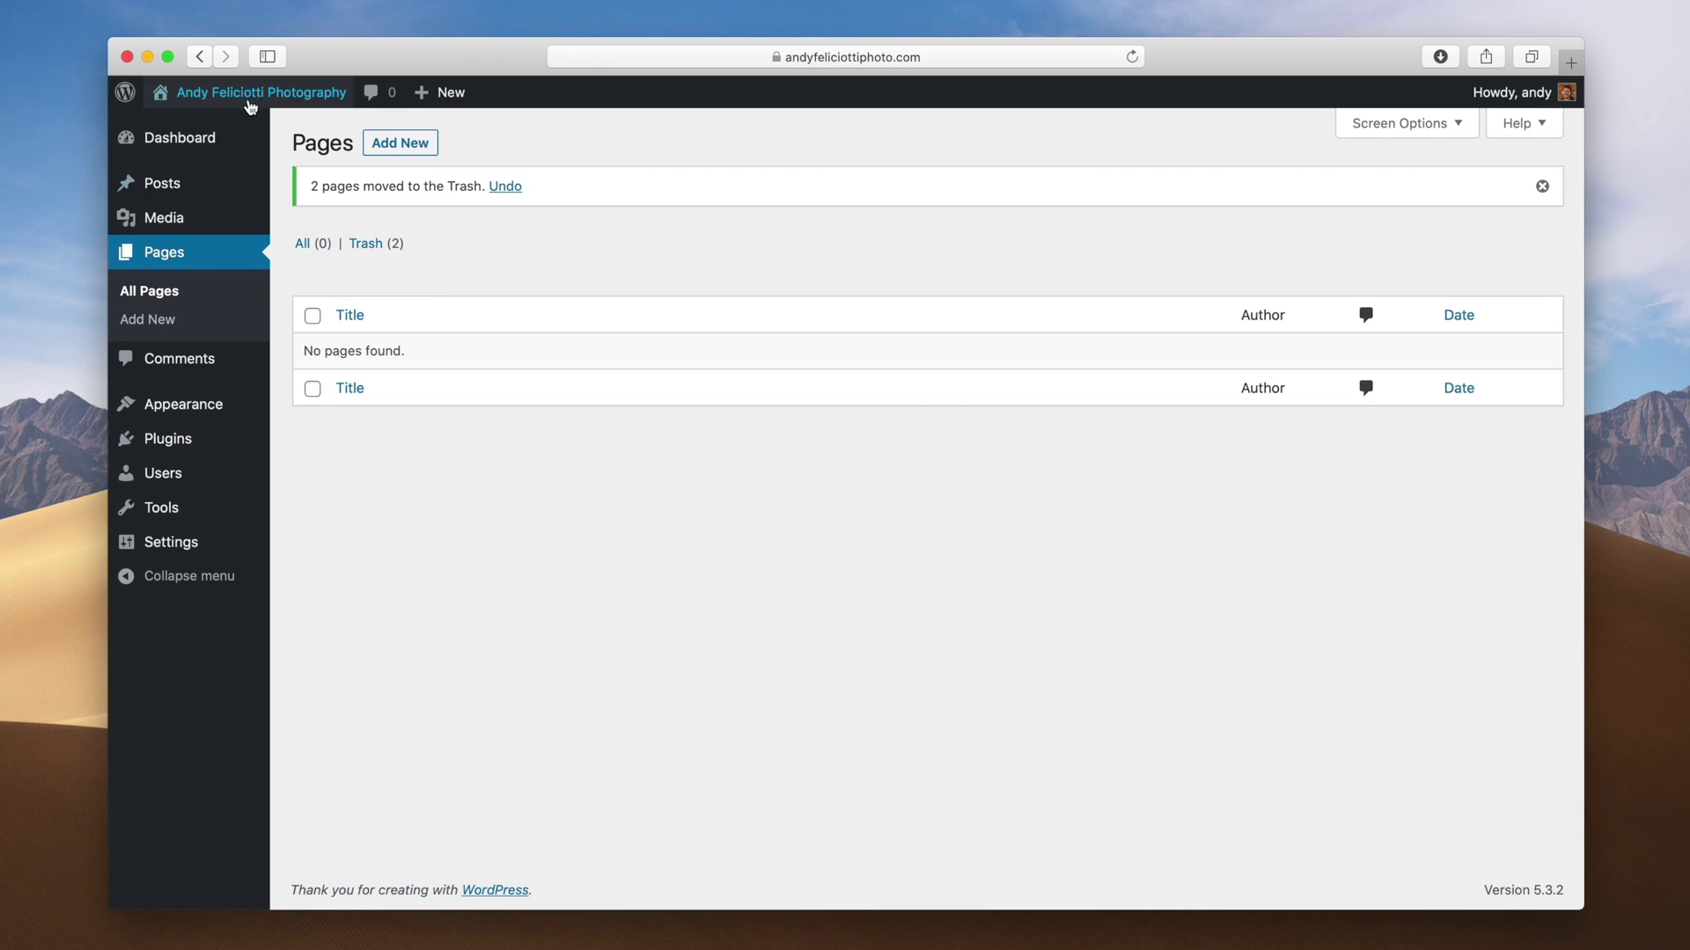
{"action": "left_click", "coordinate": [334, 143]}
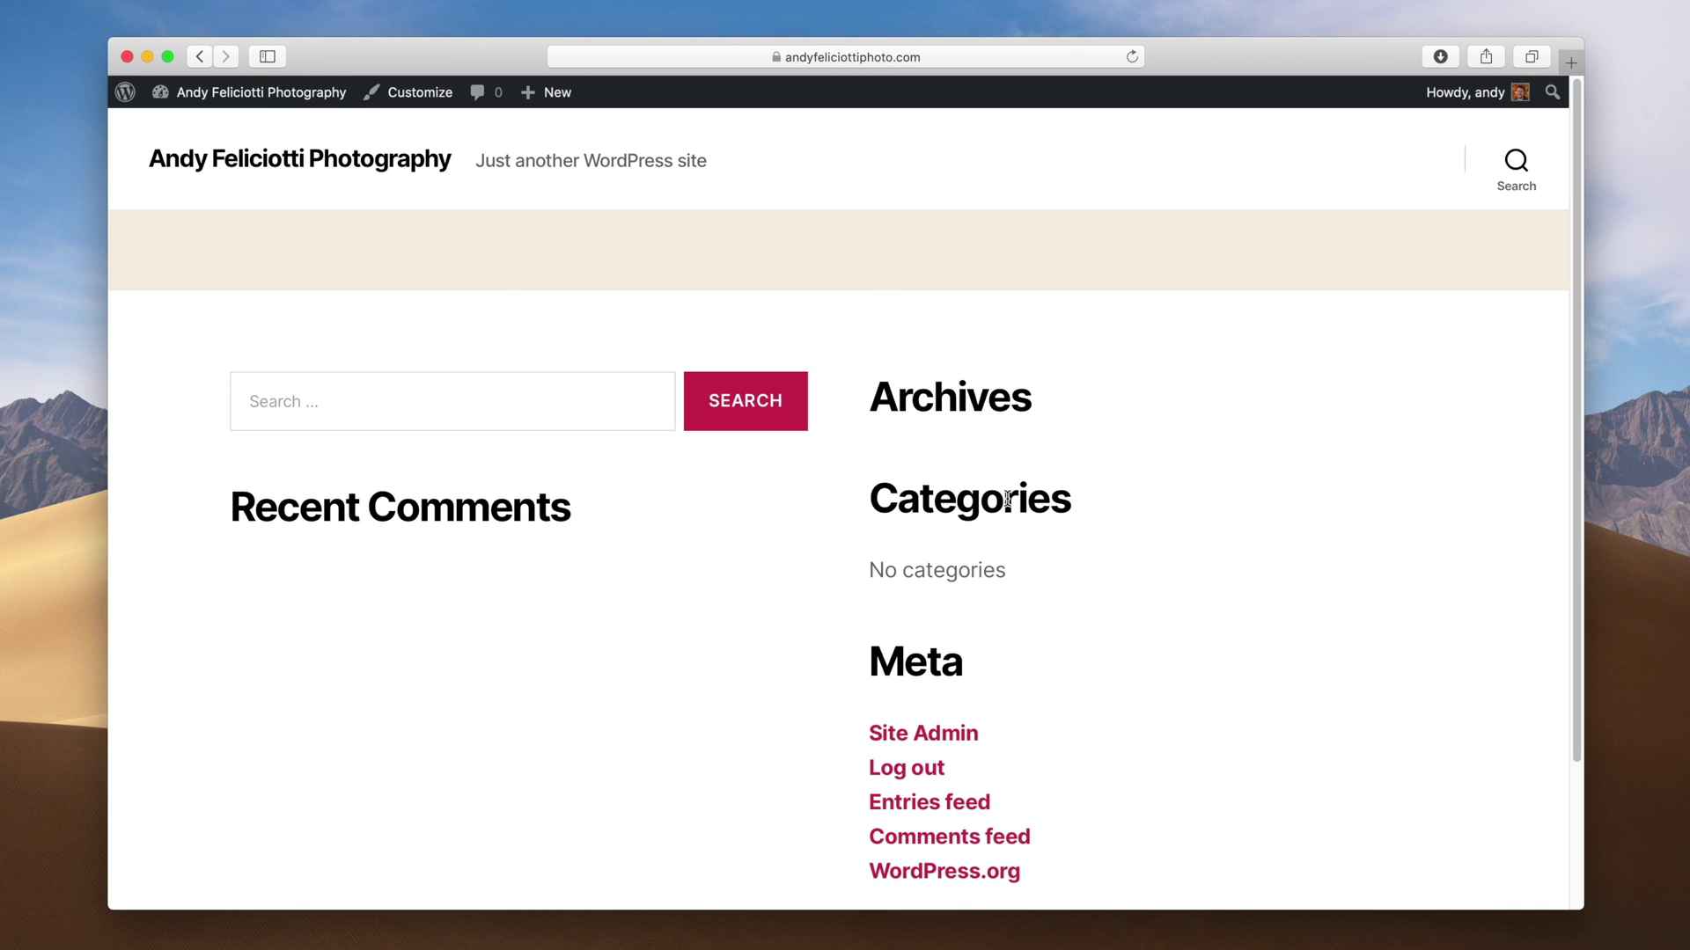
Step: In the general settings, set the site title to the owner's full name plus "Photos" and the tagline to "Travel Photography by" plus the first name
{"action": "left_click", "coordinate": [301, 92]}
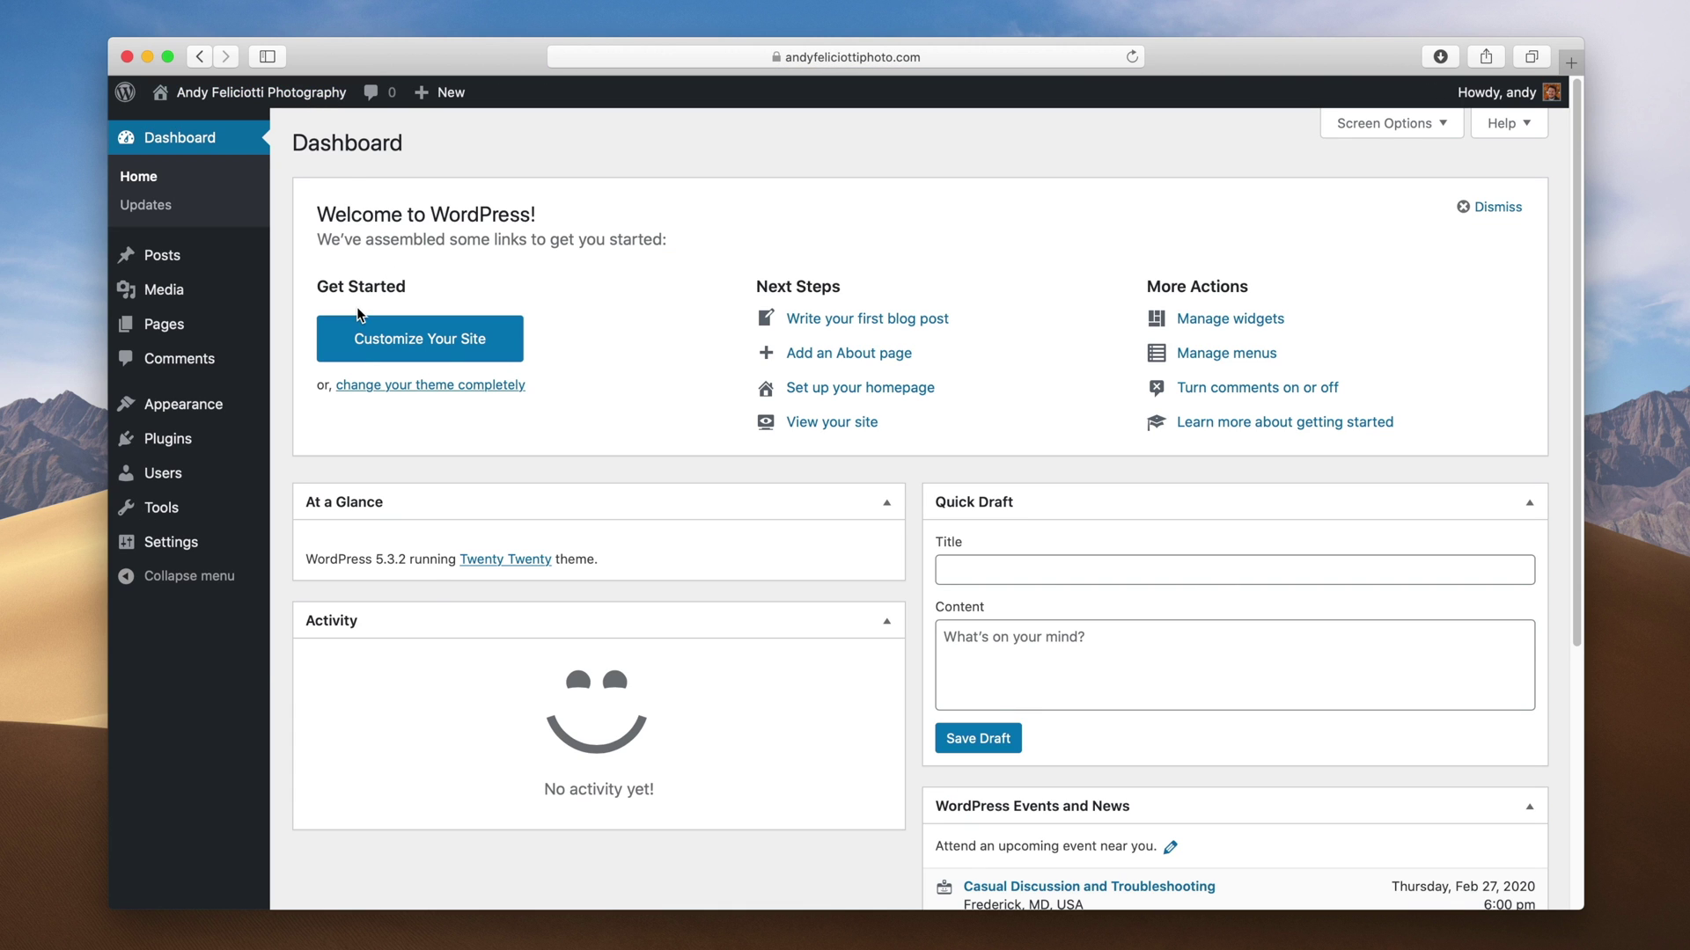
{"action": "mouse_move", "coordinate": [221, 543]}
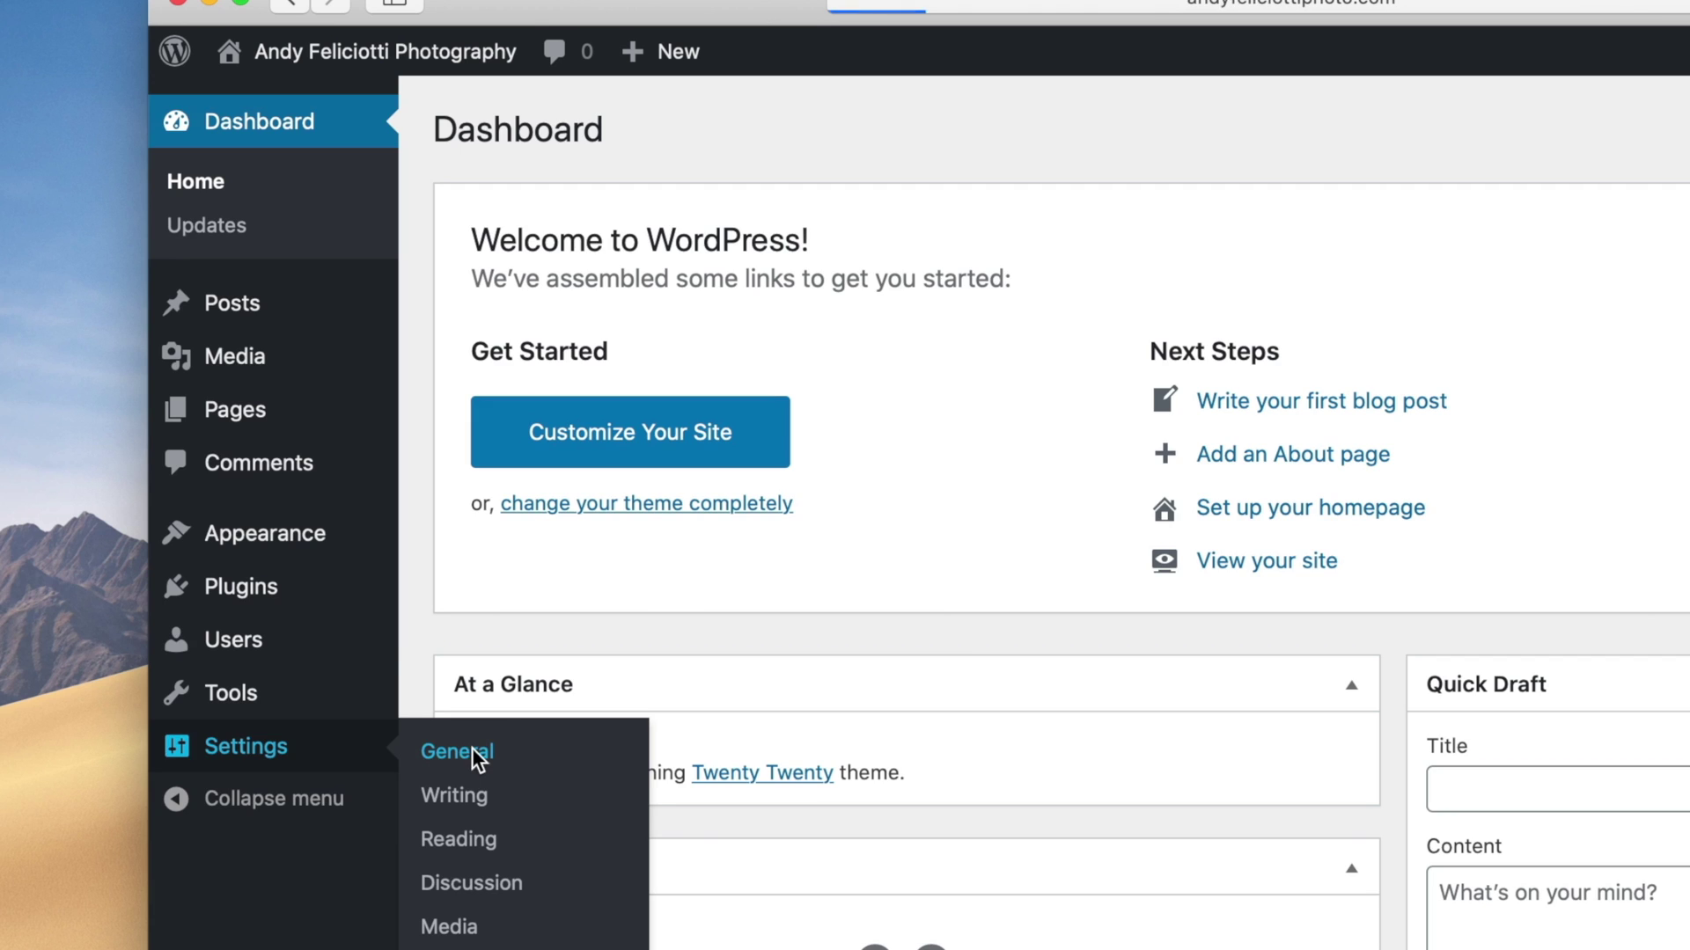
{"action": "left_click", "coordinate": [472, 755]}
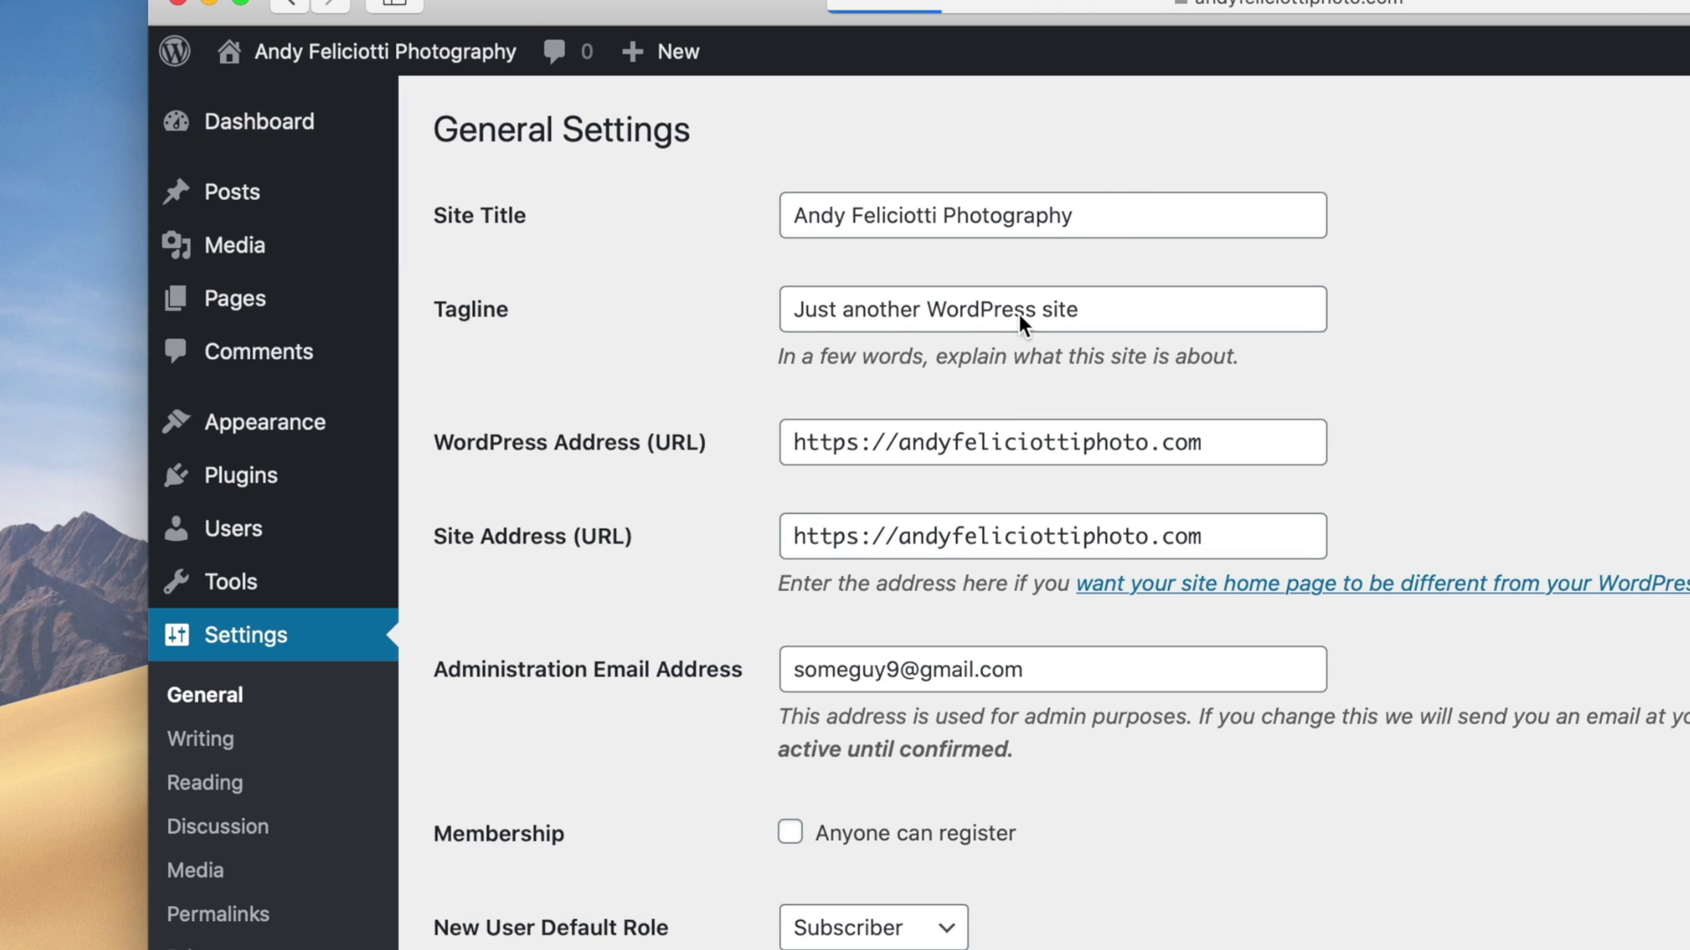
{"action": "left_click_drag", "start_coordinate": [1148, 213], "coordinate": [741, 214]}
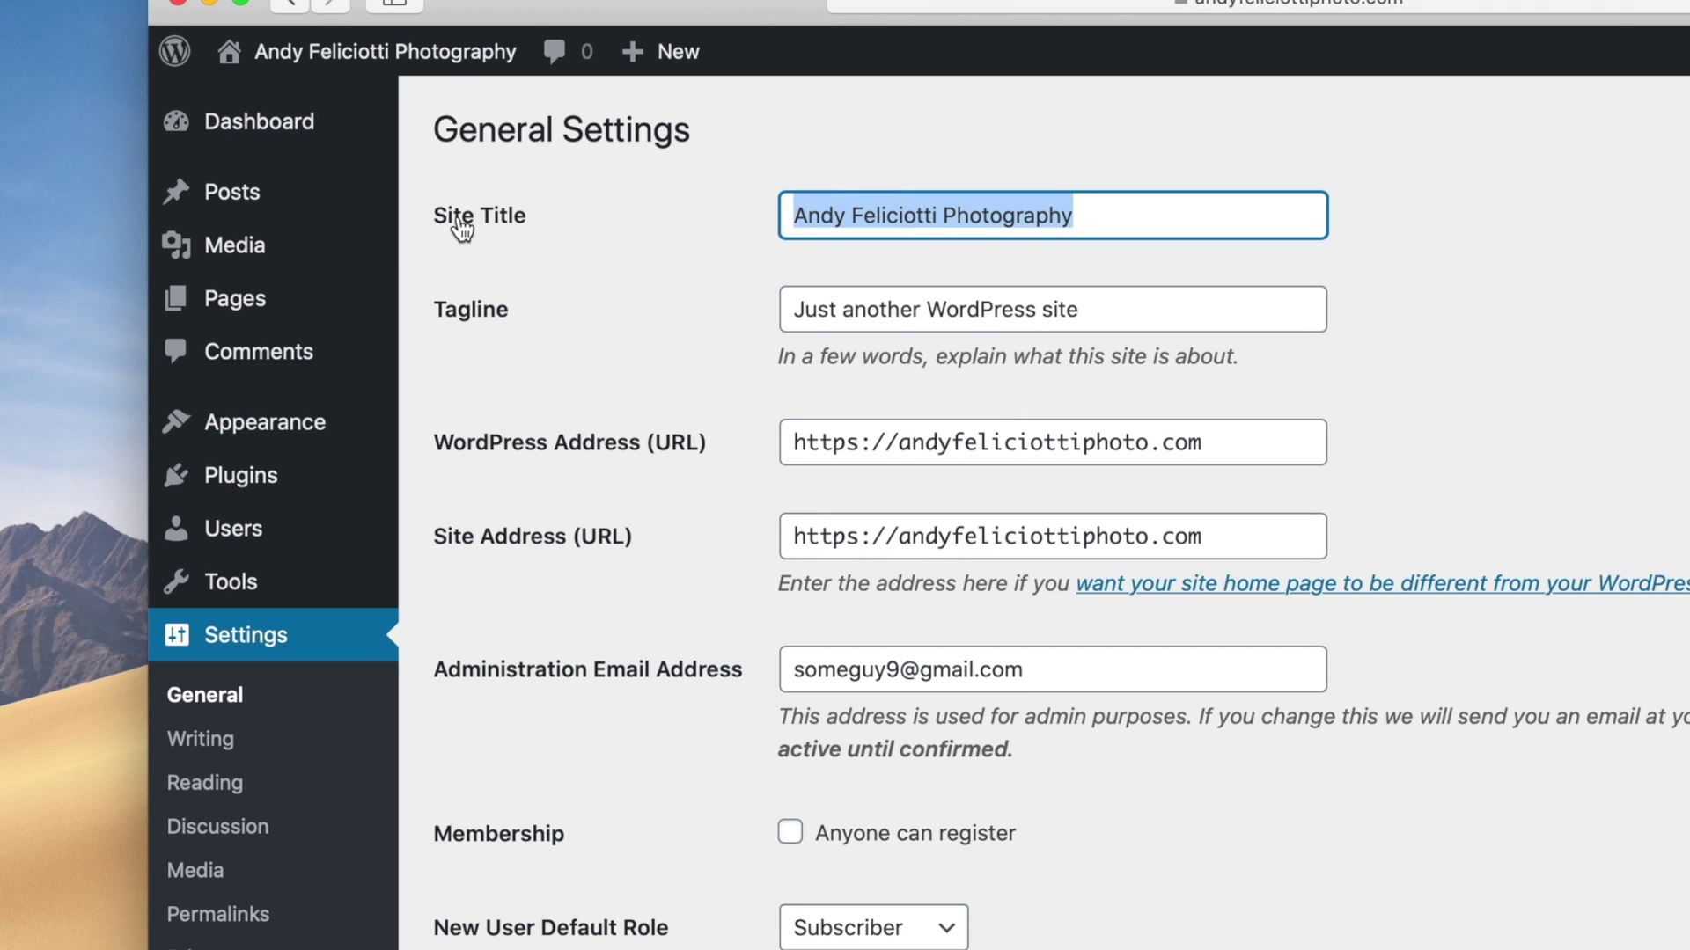
{"action": "type", "text": "Andy Feliciotti"}
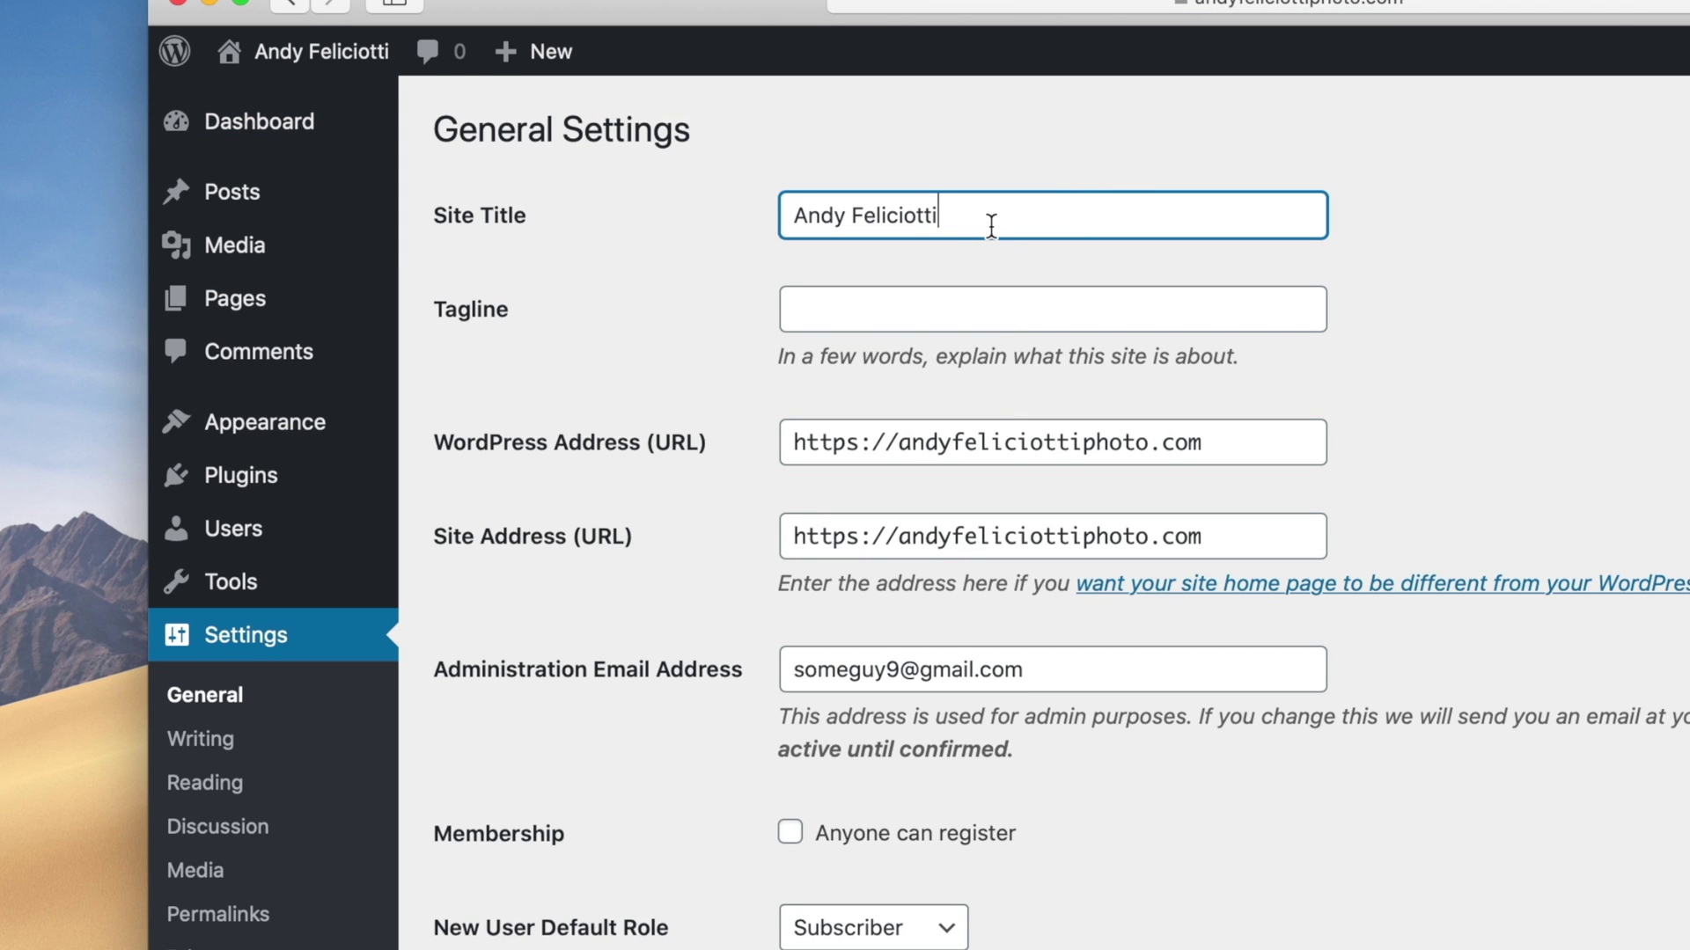
{"action": "type", "text": " Photos"}
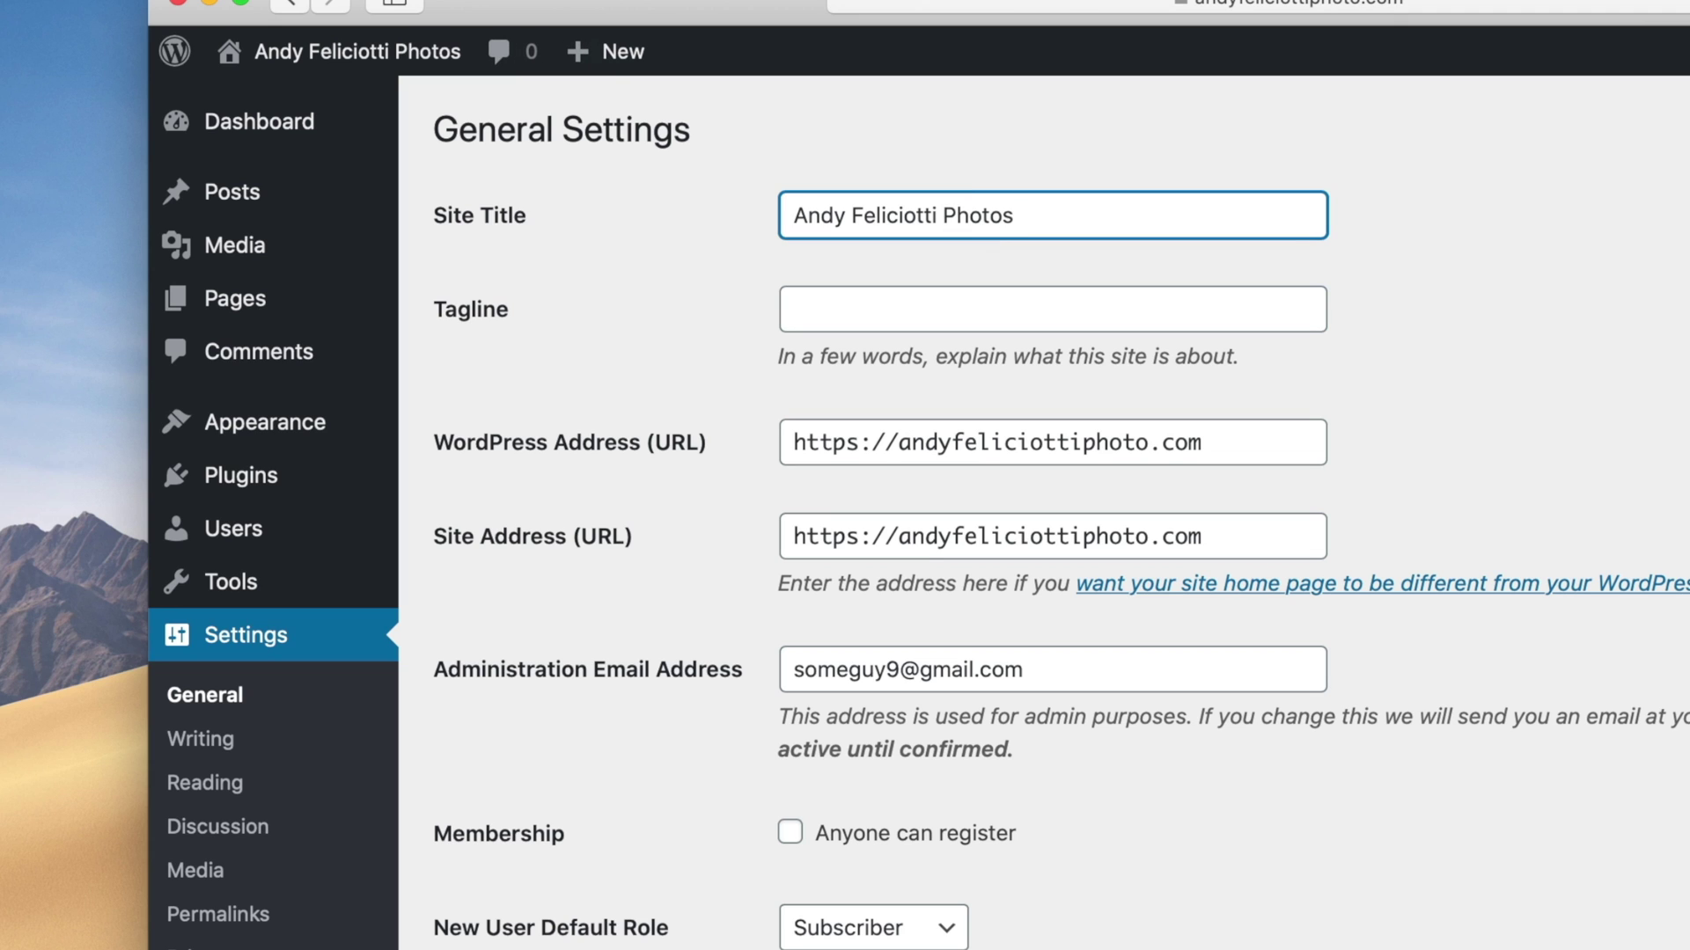
{"action": "key", "text": "Tab"}
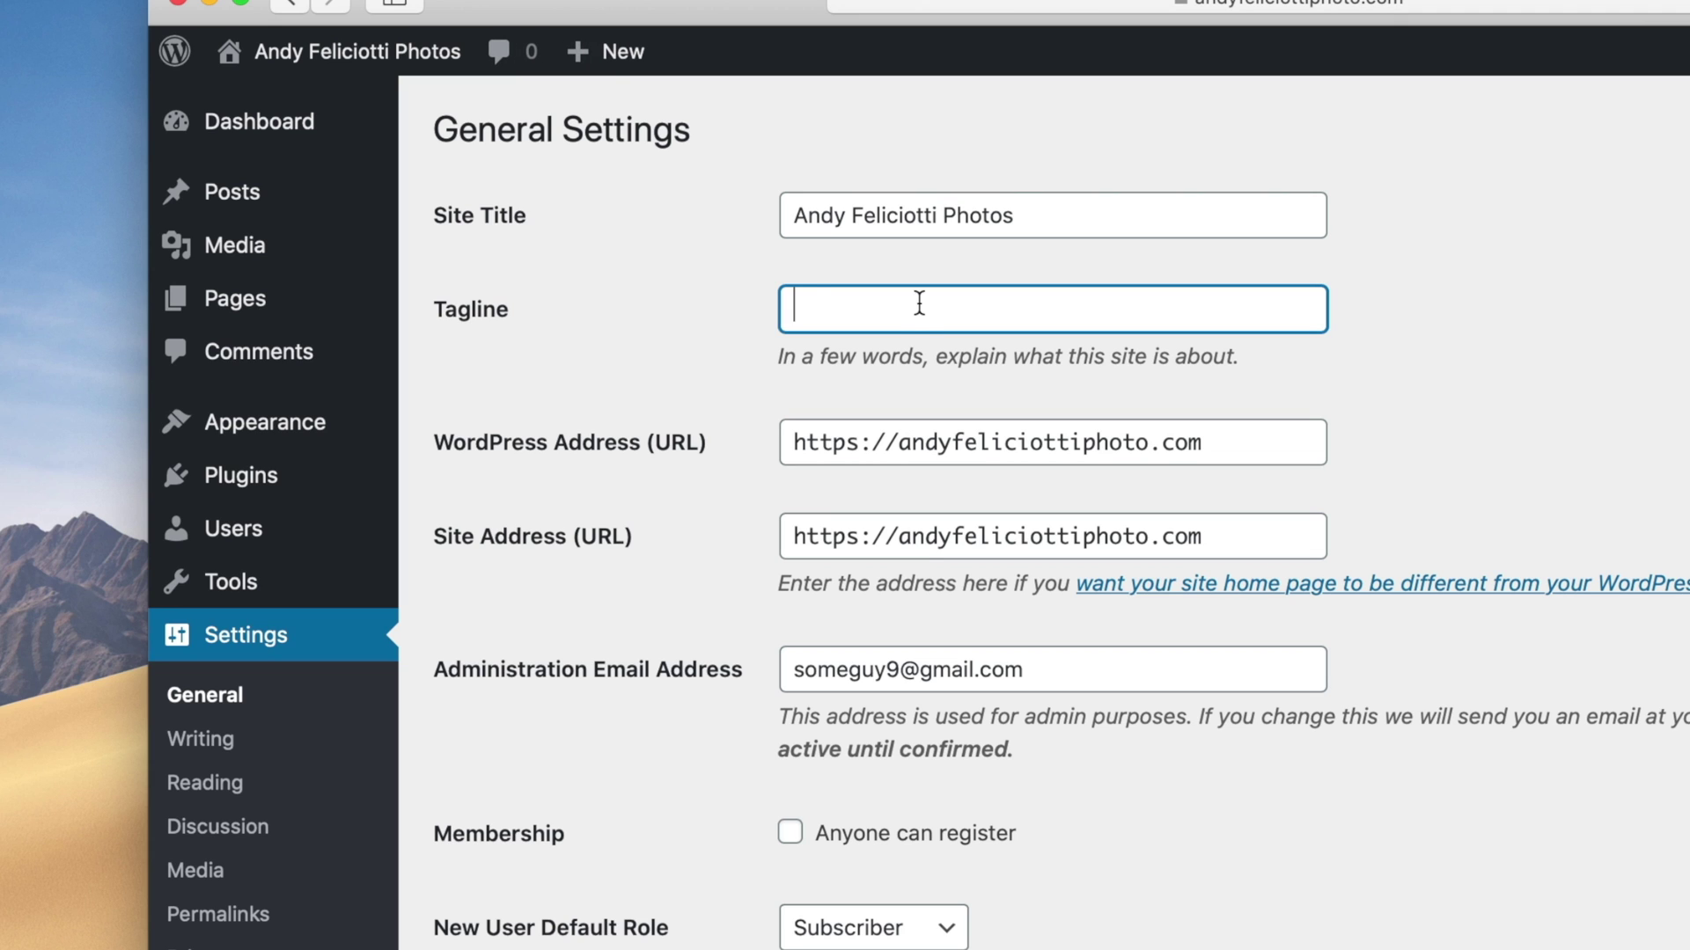
{"action": "type", "text": "Travel Photography by Andy"}
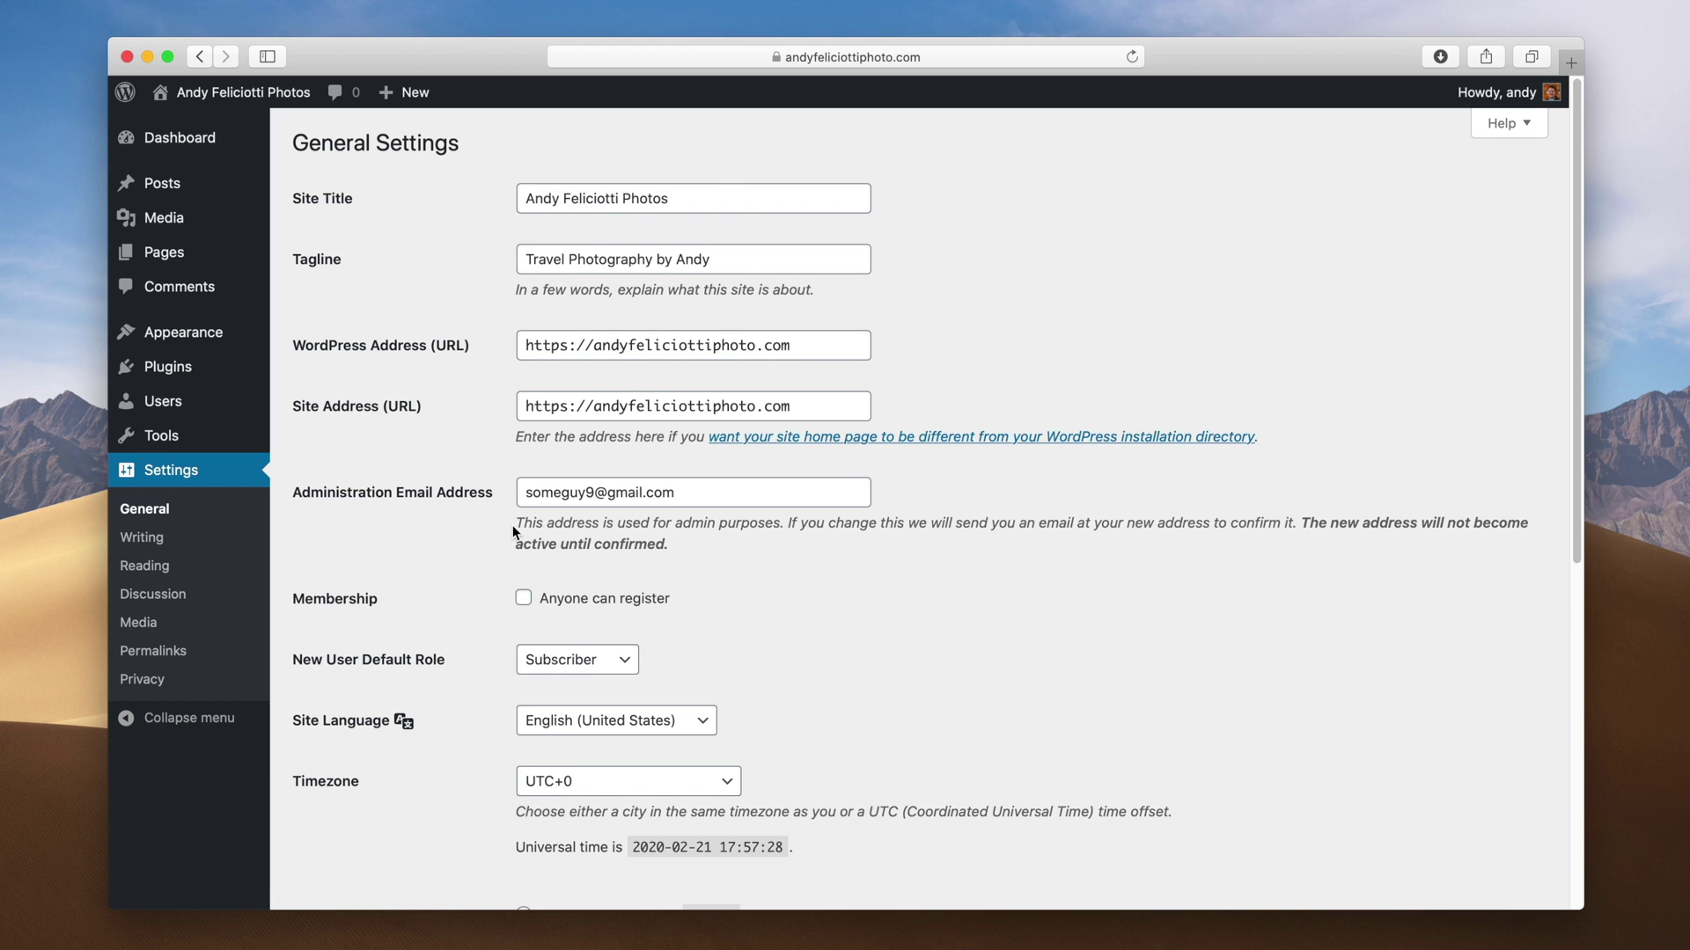
Step: Set the site's timezone to New York and save the general settings
{"action": "scroll", "coordinate": [514, 528], "scroll_direction": "down", "scroll_amount": 3}
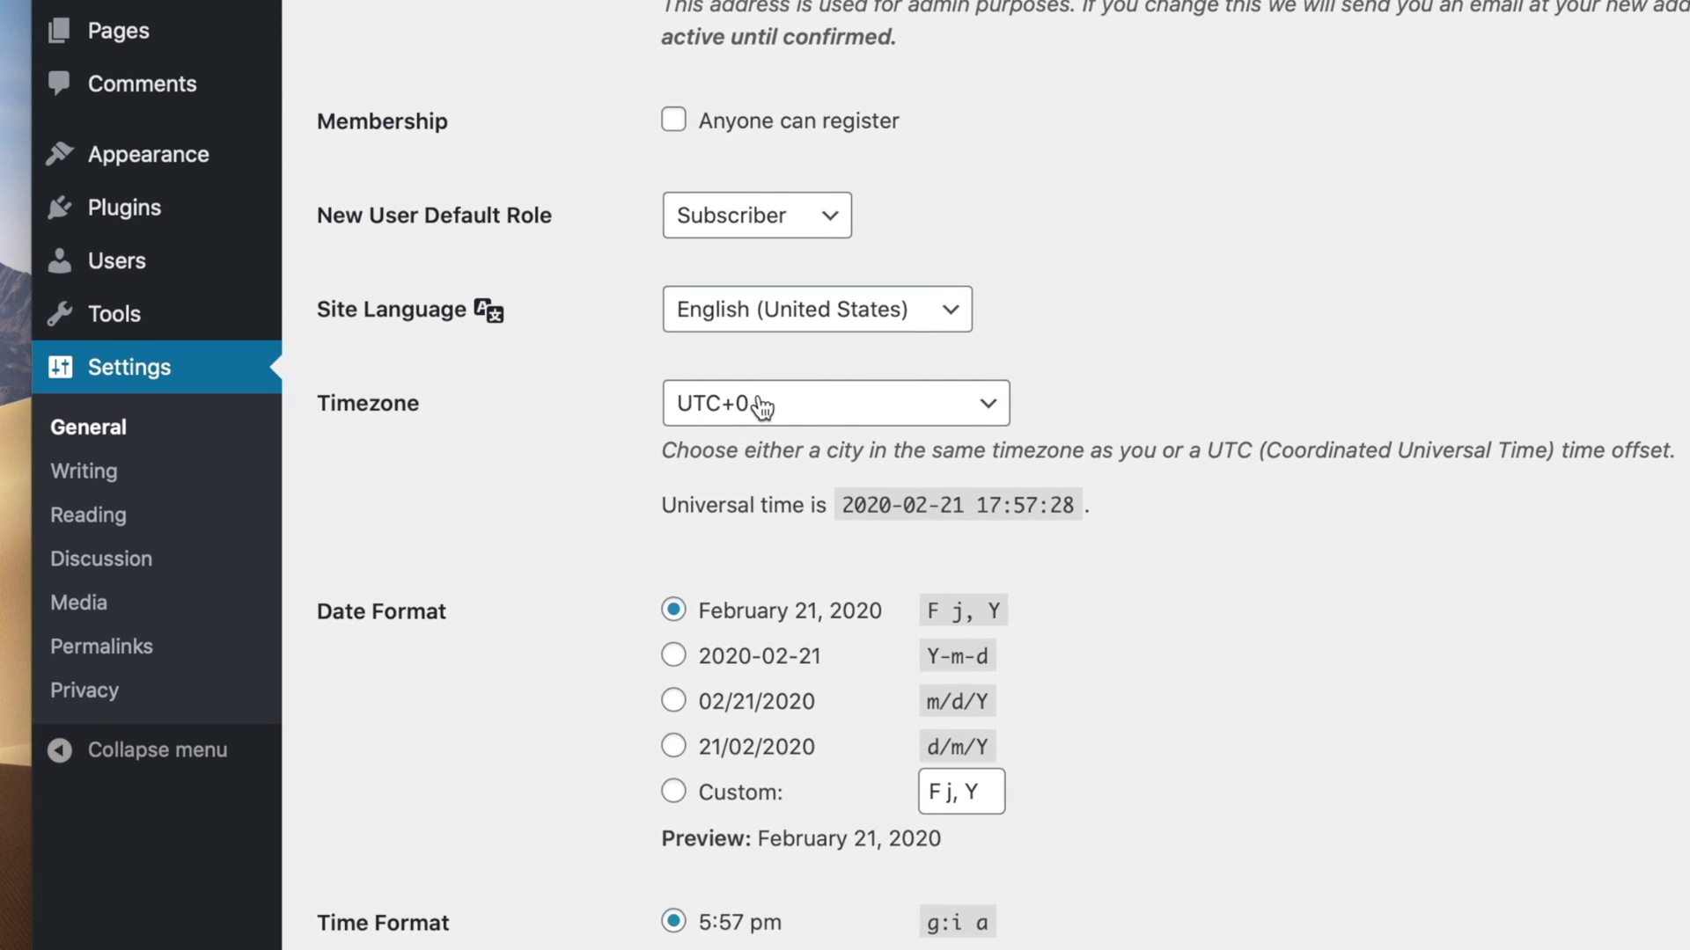
{"action": "left_click", "coordinate": [762, 406]}
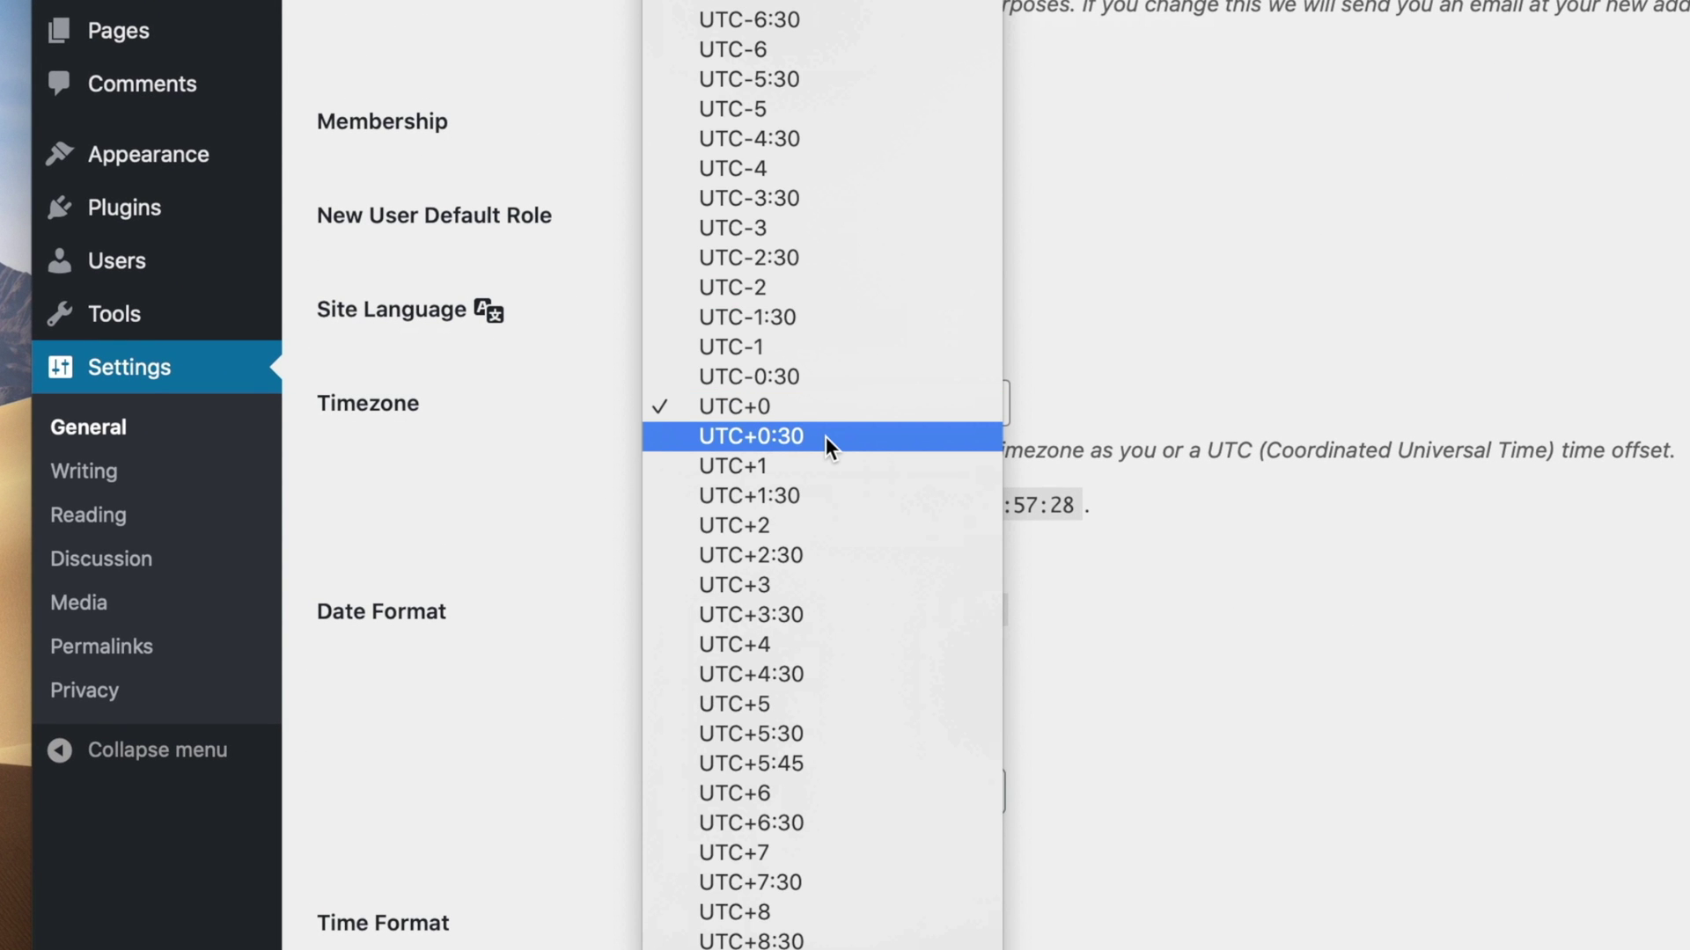
{"action": "scroll", "coordinate": [826, 437], "scroll_direction": "up", "scroll_amount": 20}
{"action": "type", "text": "New York"}
{"action": "key", "text": "Return"}
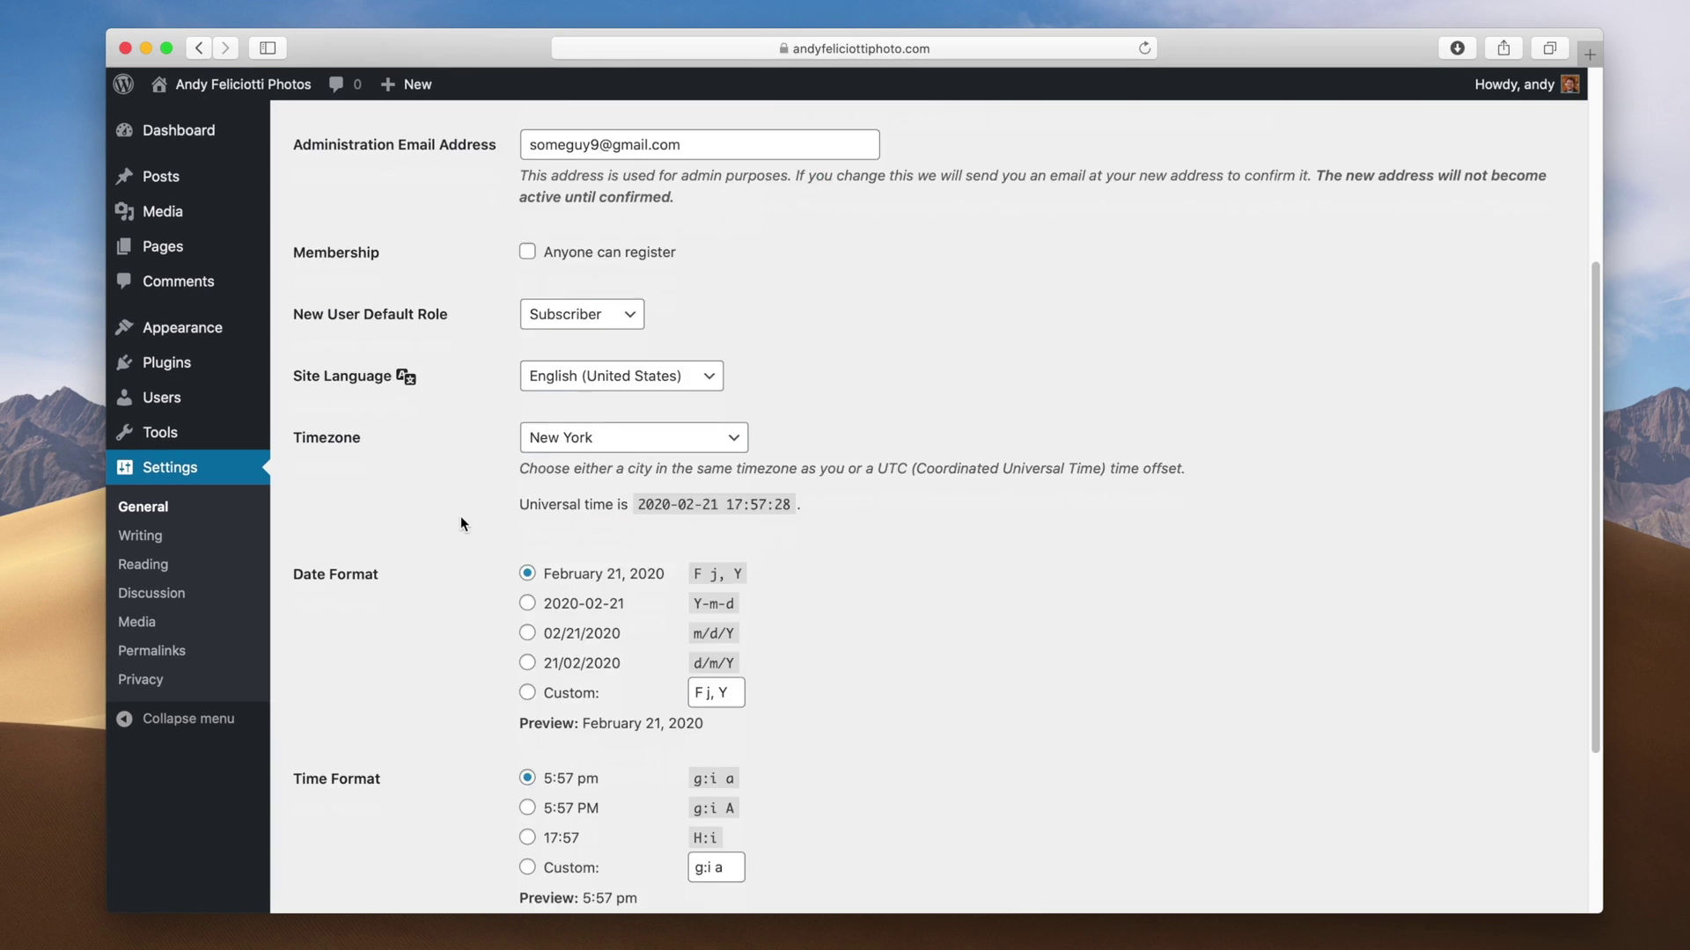
{"action": "scroll", "coordinate": [458, 516], "scroll_direction": "down", "scroll_amount": 5}
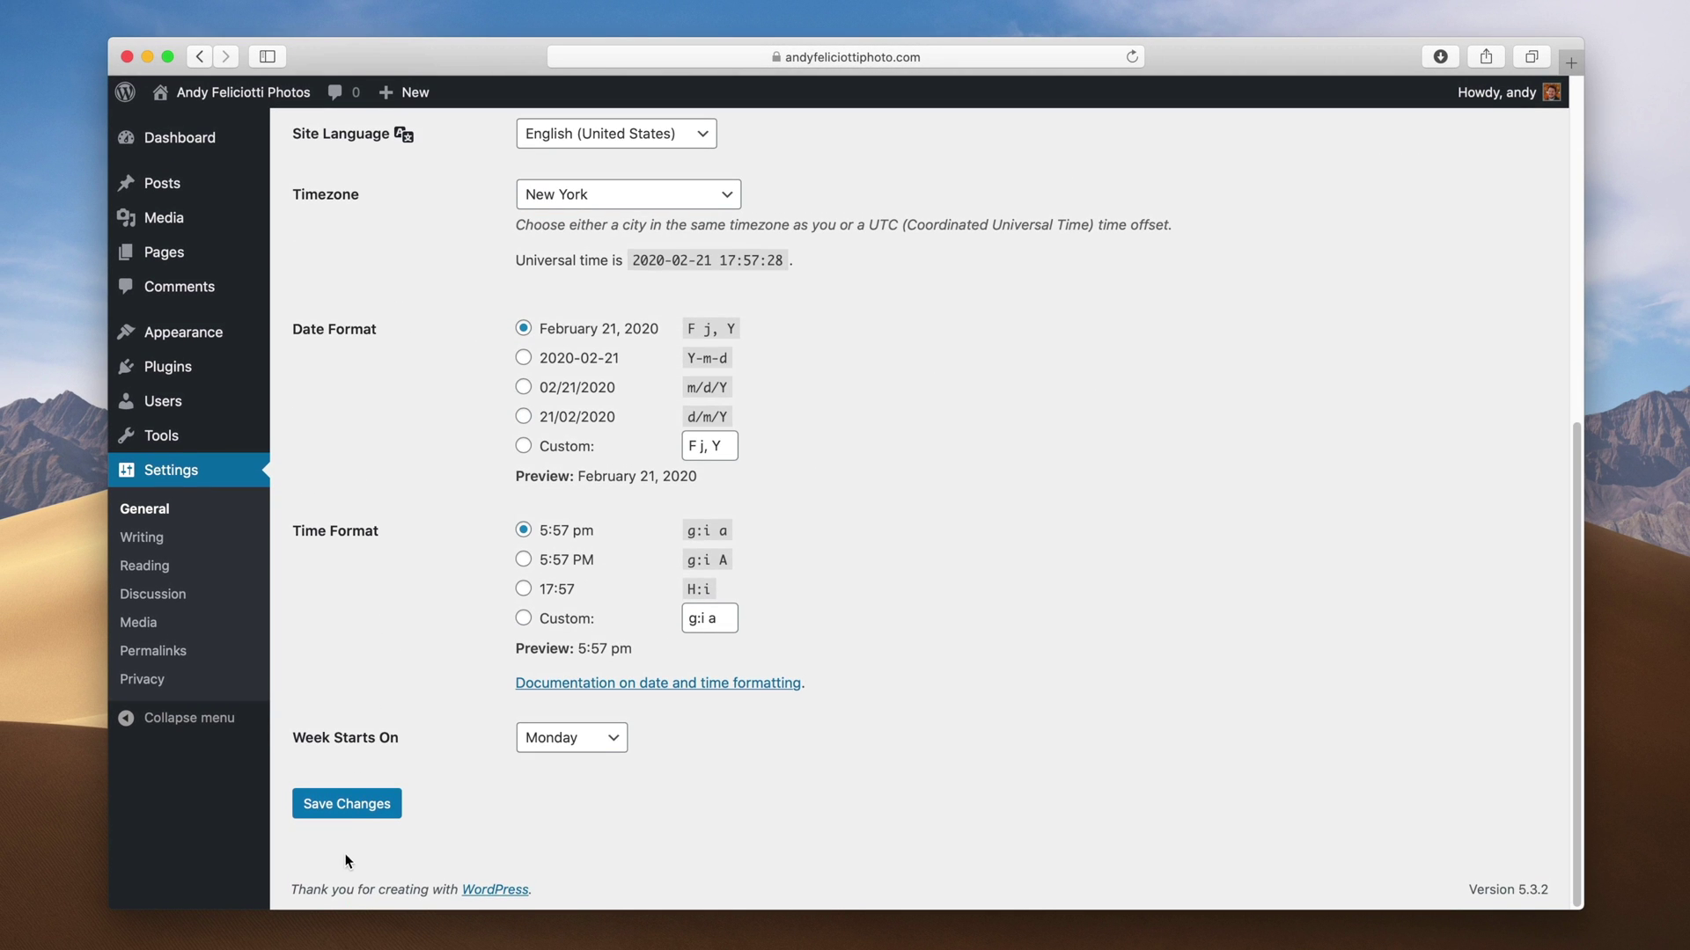
{"action": "left_click", "coordinate": [347, 804]}
Step: Check the site title and tagline on the live site, switching between the site and its dashboard
{"action": "left_click", "coordinate": [242, 91]}
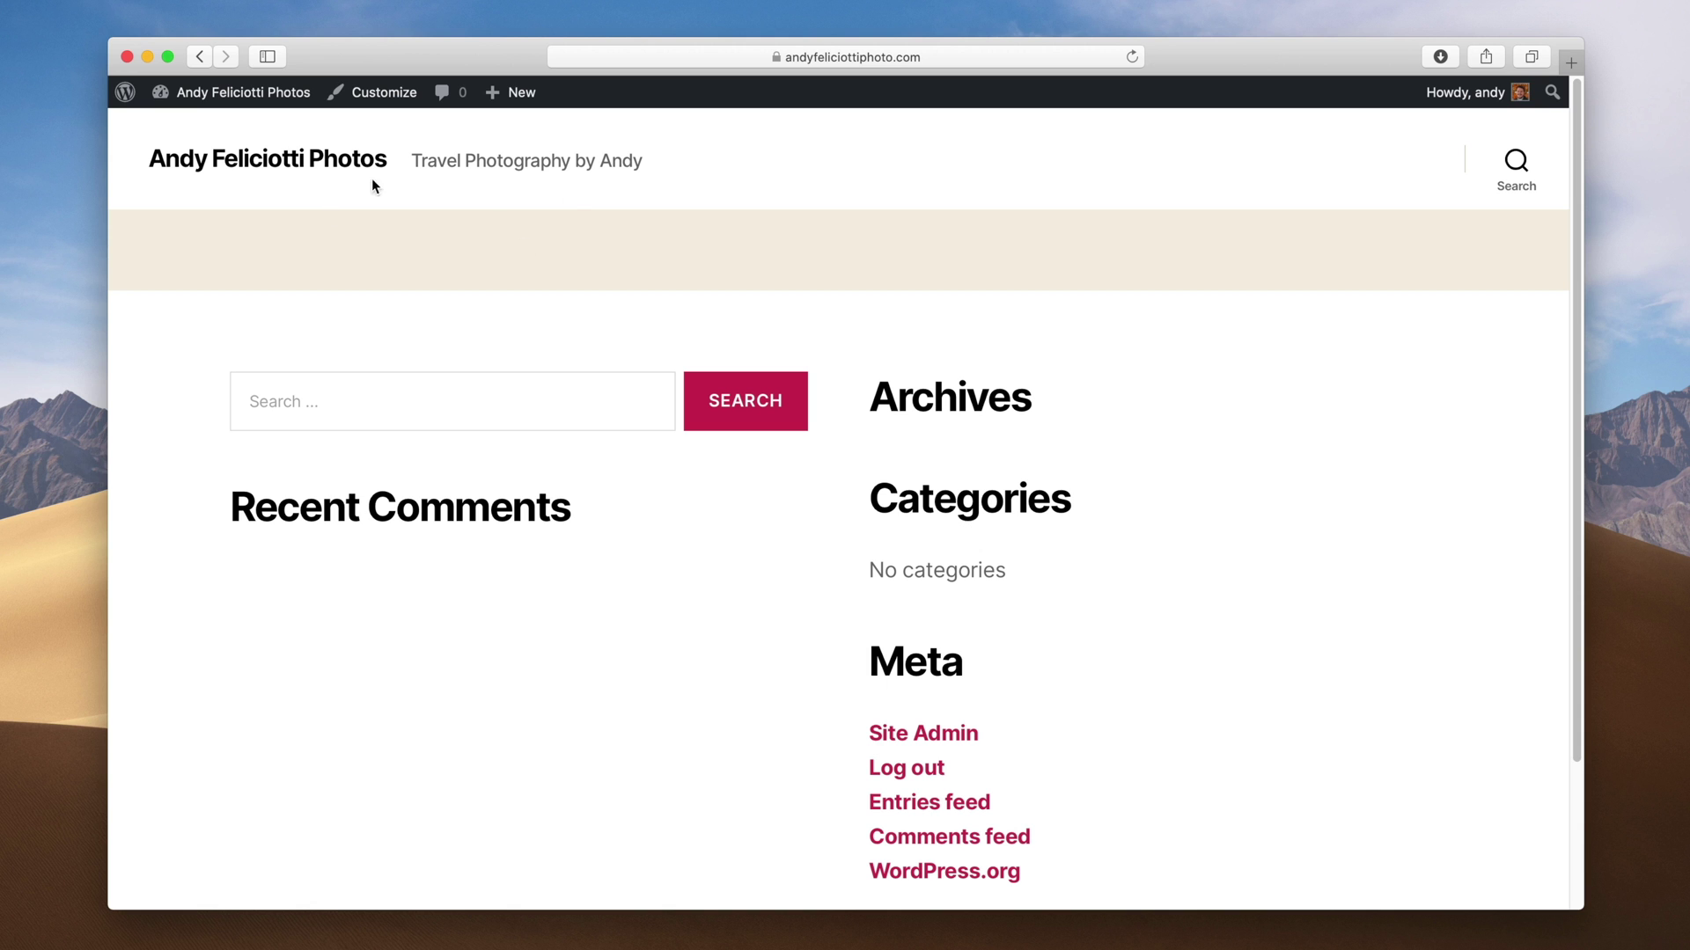
{"action": "left_click", "coordinate": [330, 172]}
{"action": "left_click", "coordinate": [275, 95]}
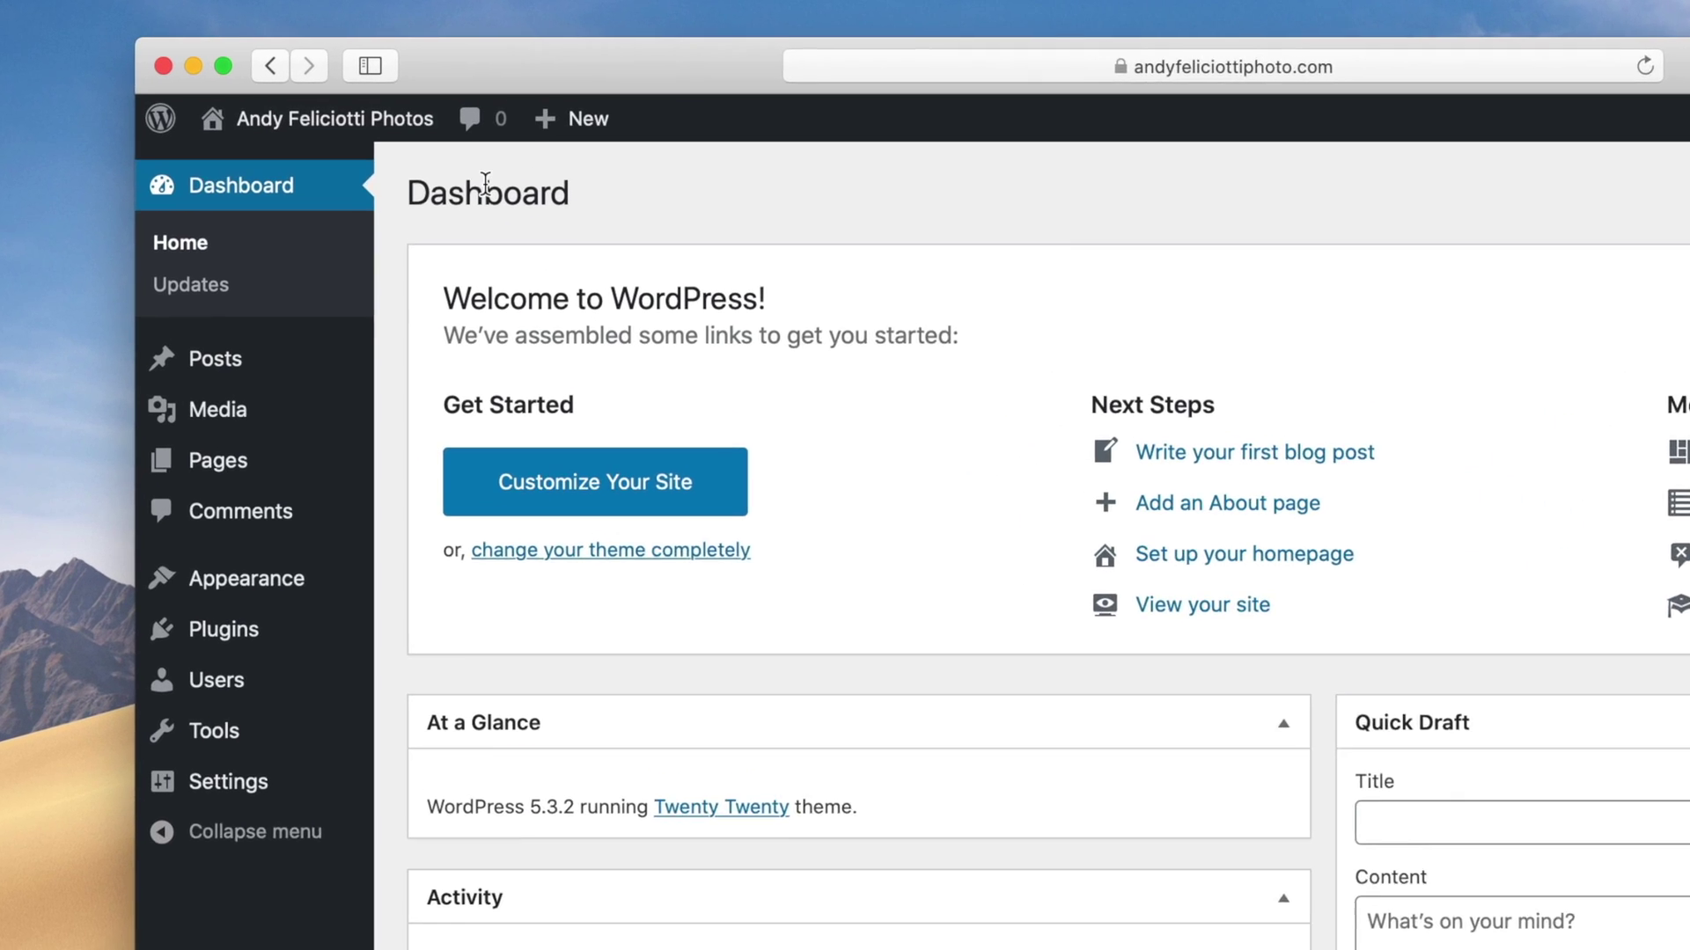
{"action": "left_click", "coordinate": [321, 119]}
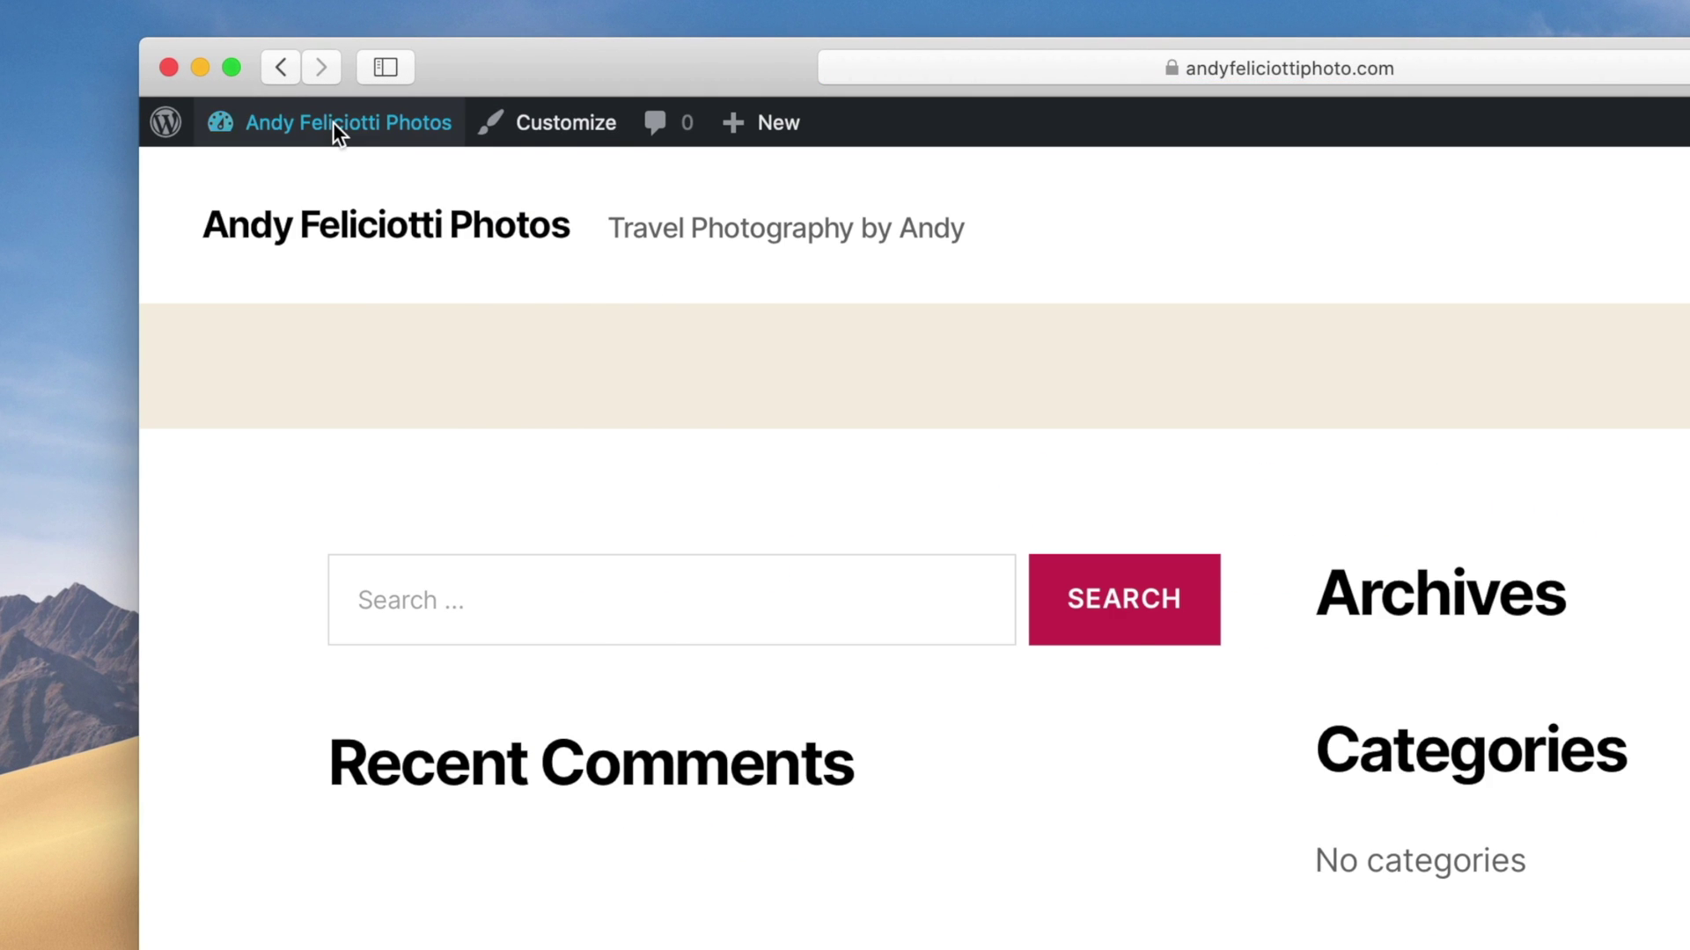
{"action": "left_click", "coordinate": [332, 123]}
{"action": "left_click", "coordinate": [332, 124]}
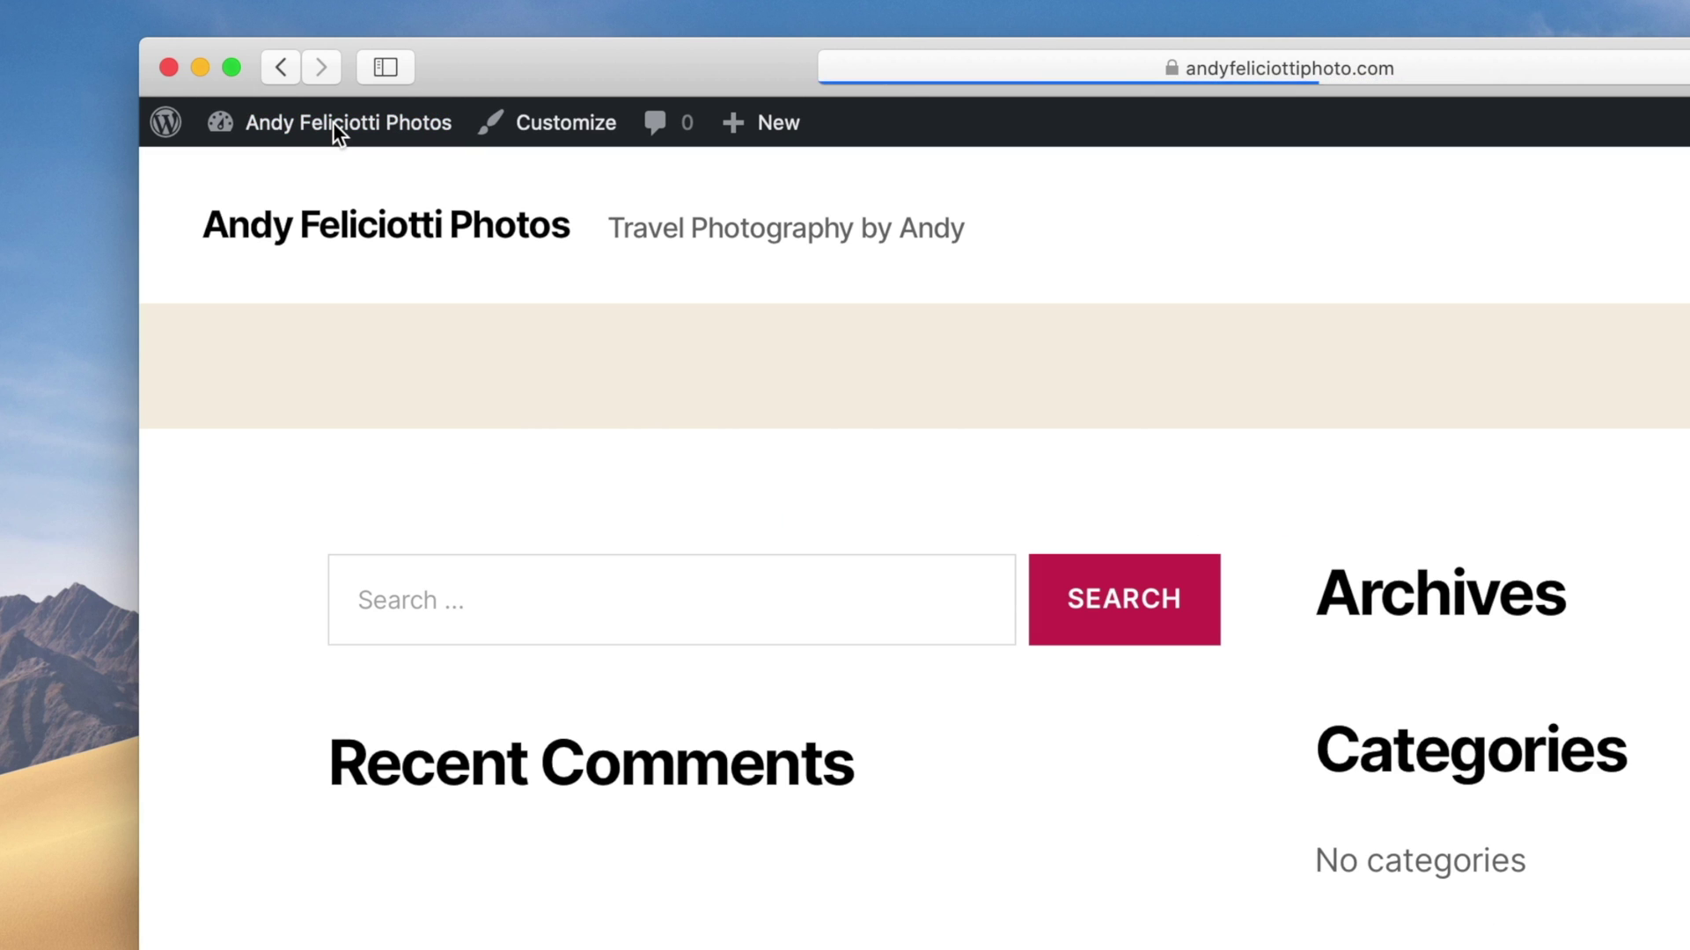
Step: Return to the dashboard, set the permalink structure to Post name and save the permalink settings
{"action": "left_click", "coordinate": [332, 124]}
{"action": "left_click", "coordinate": [332, 123]}
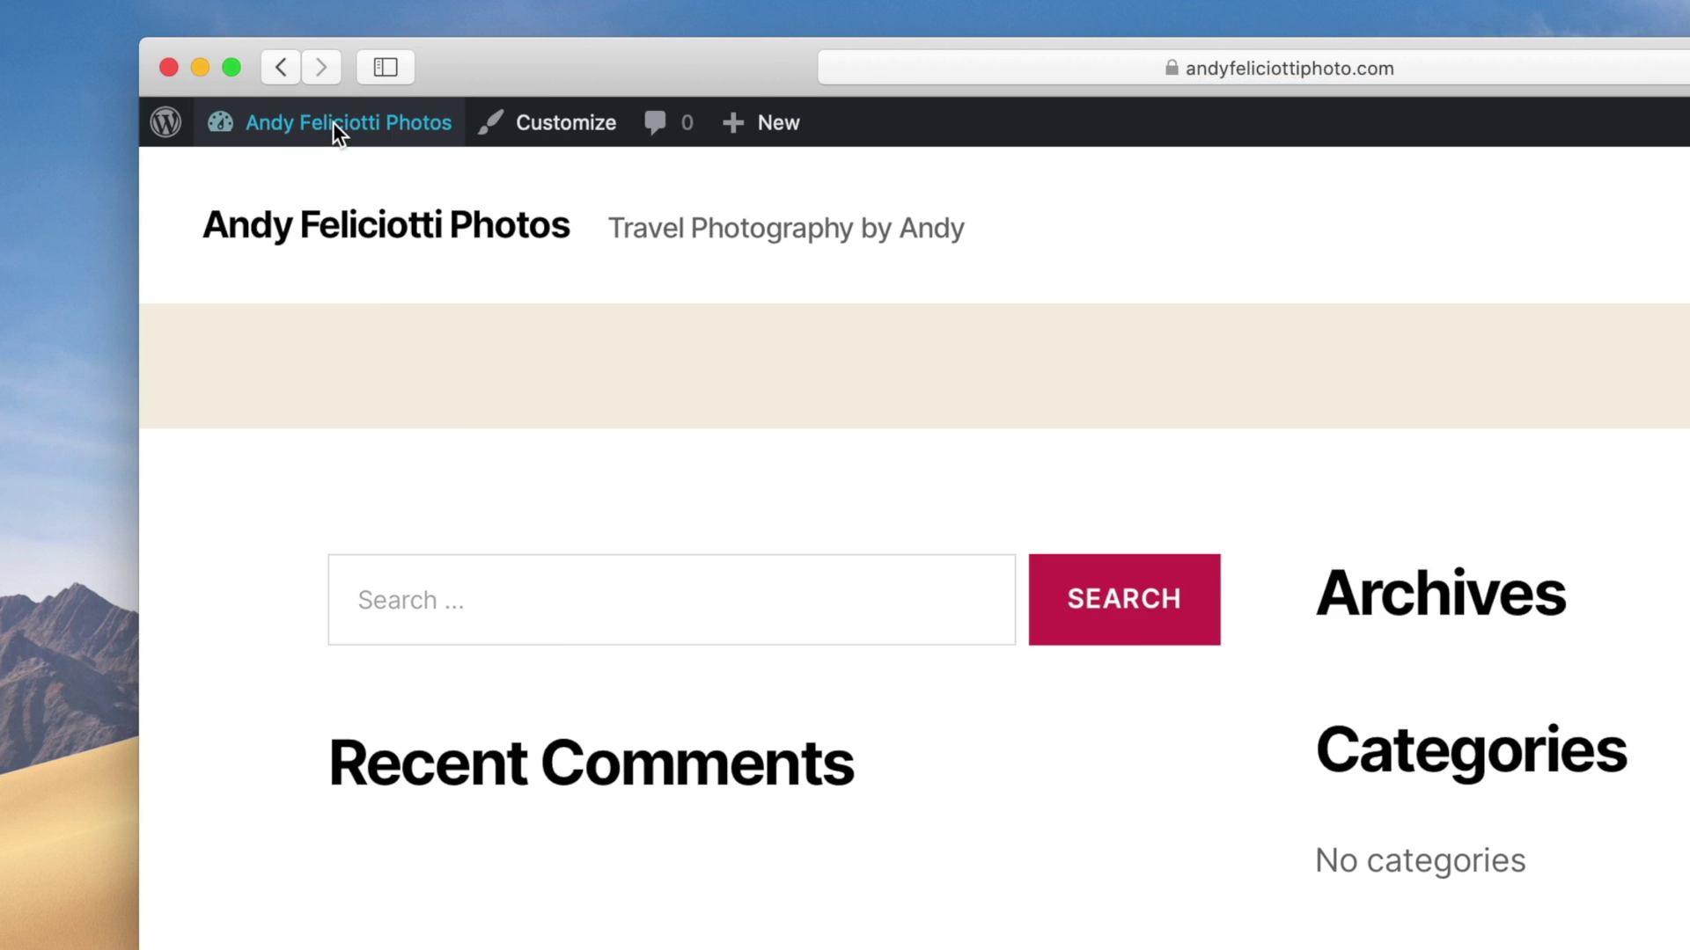
{"action": "left_click", "coordinate": [333, 123]}
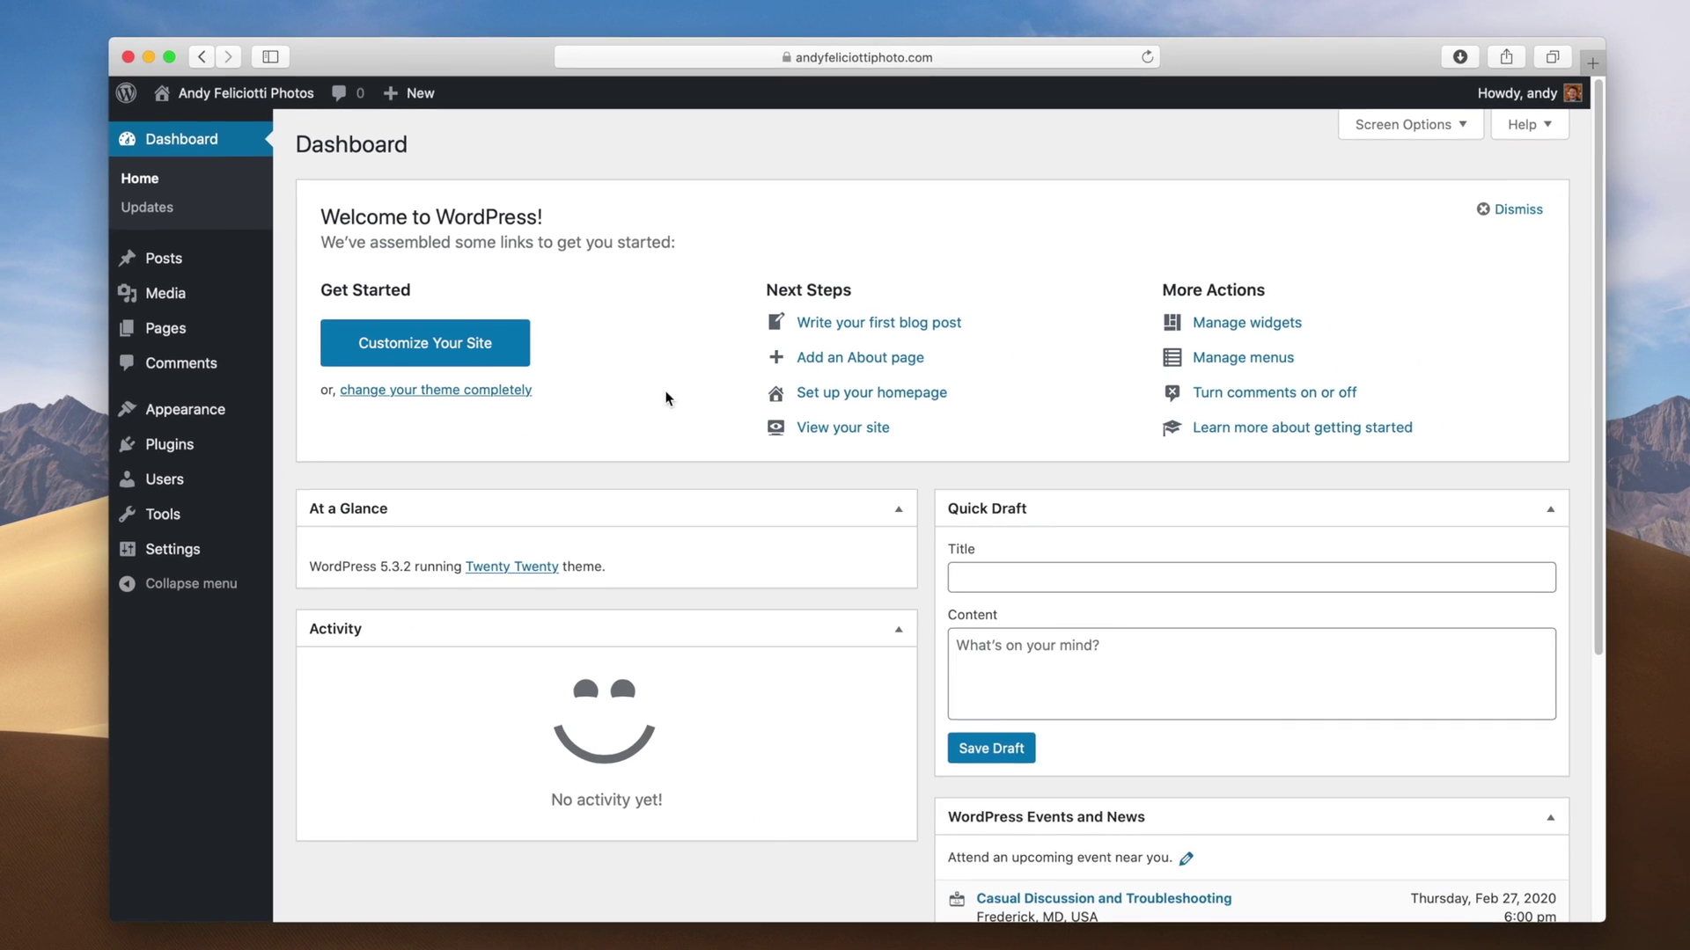
{"action": "mouse_move", "coordinate": [181, 548]}
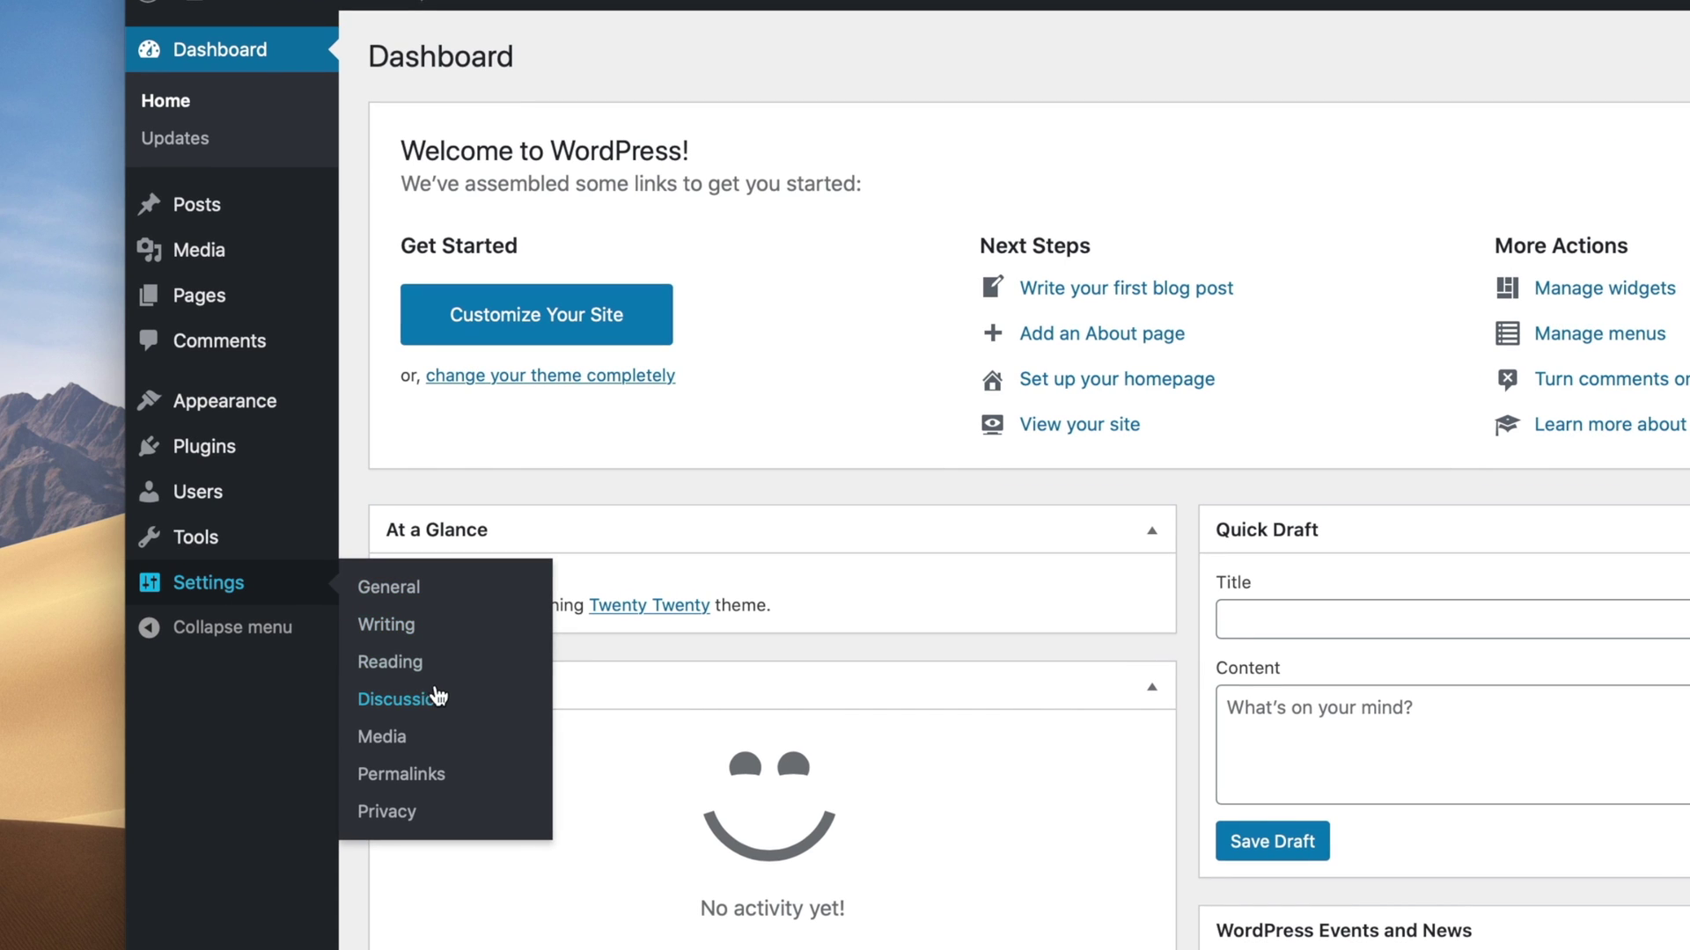
{"action": "left_click", "coordinate": [415, 776]}
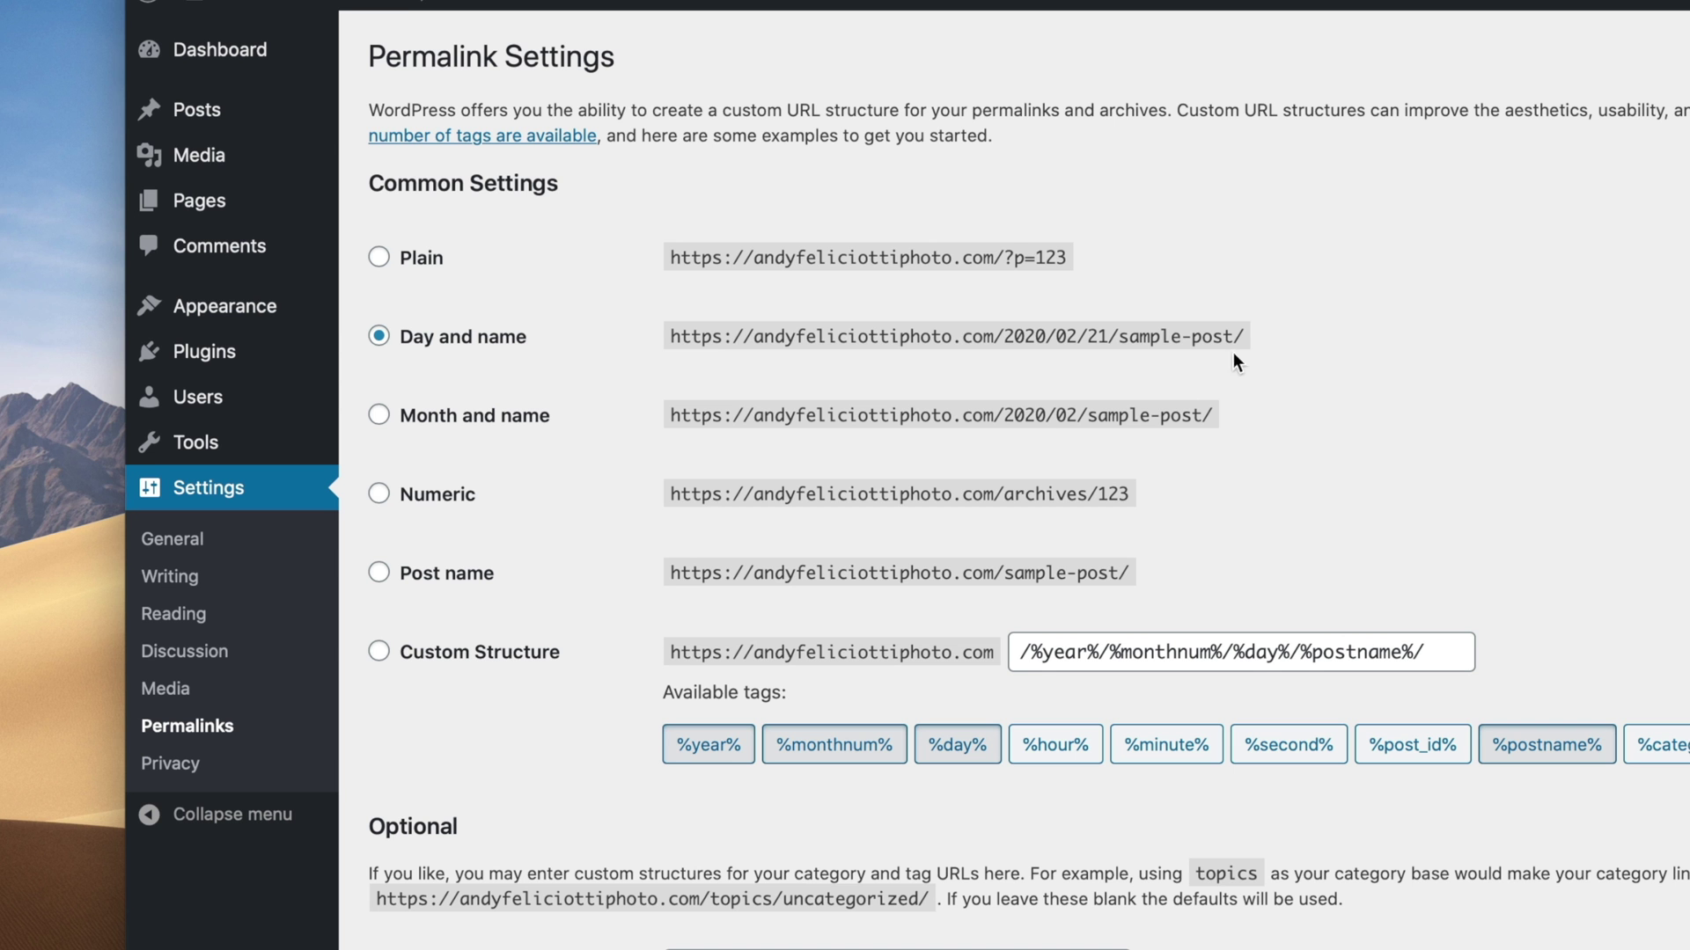
{"action": "left_click_drag", "start_coordinate": [1163, 338], "coordinate": [1004, 331]}
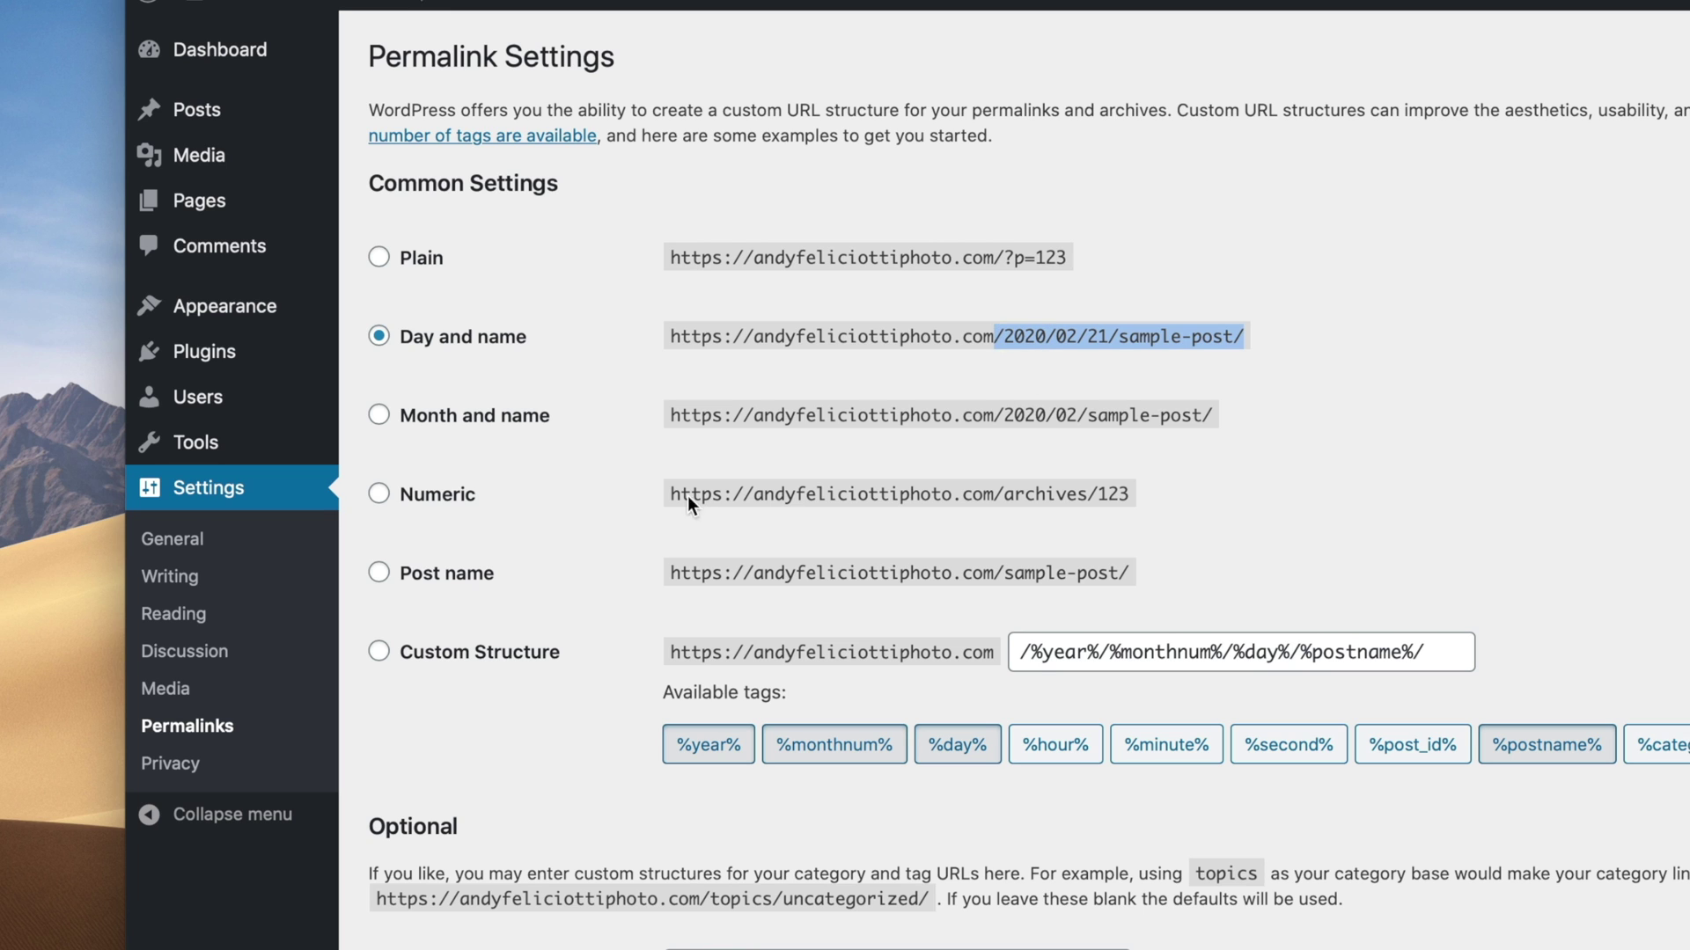
{"action": "left_click", "coordinate": [378, 573]}
{"action": "left_click_drag", "start_coordinate": [1159, 652], "coordinate": [992, 652]}
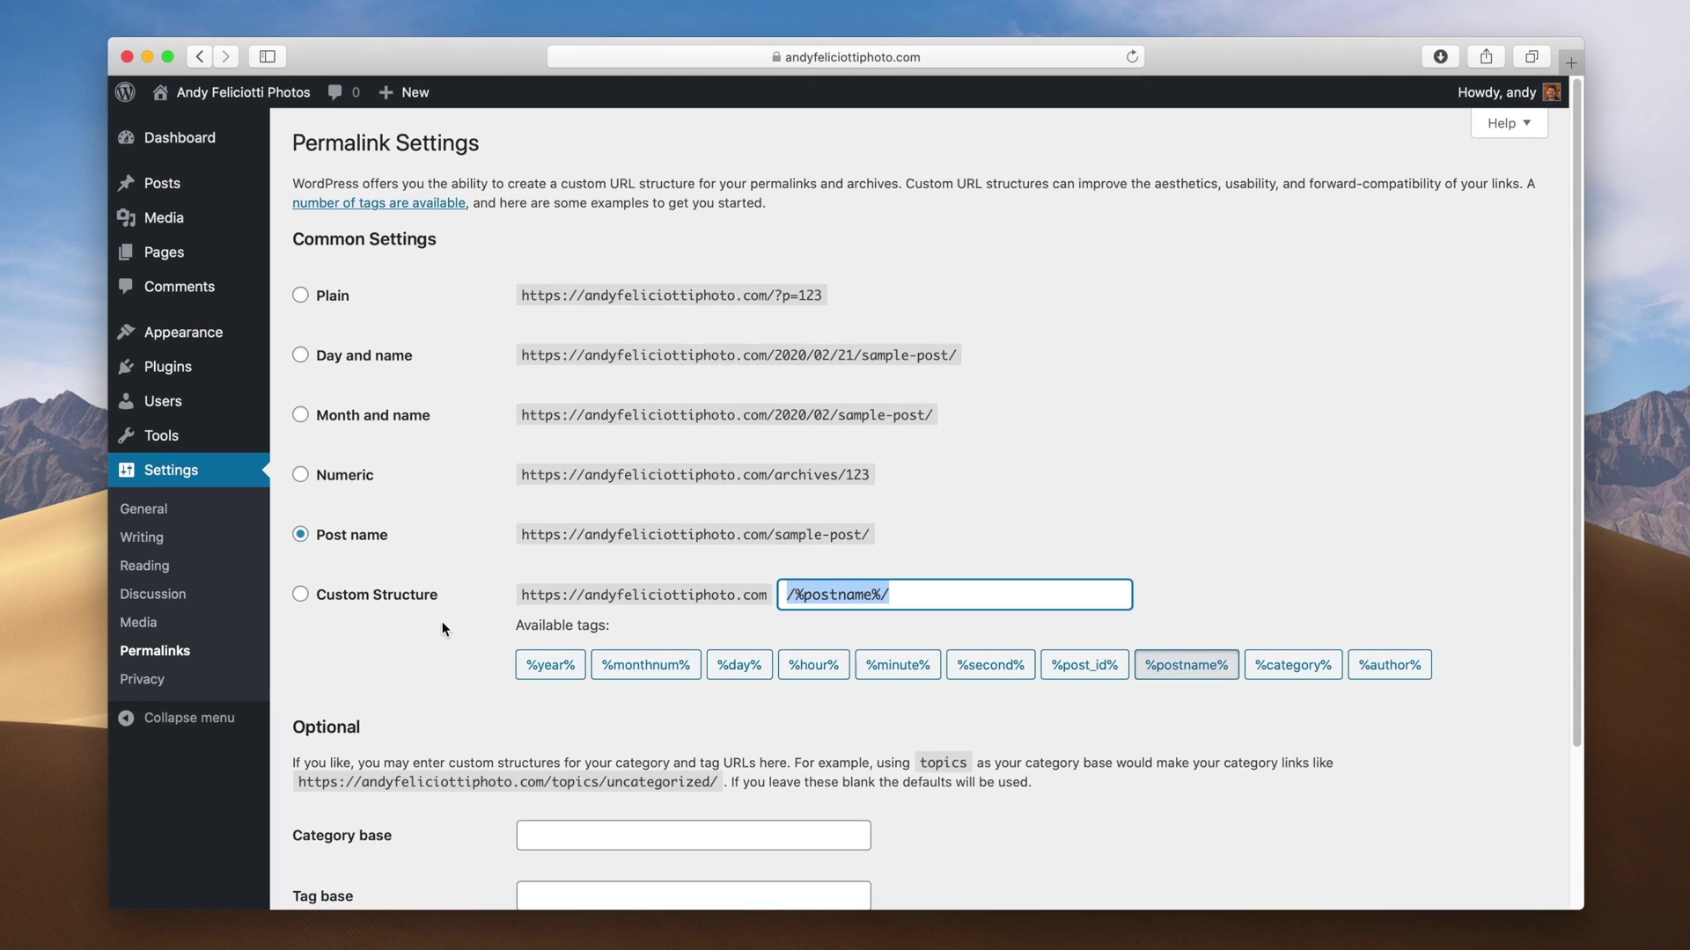
{"action": "scroll", "coordinate": [502, 616], "scroll_direction": "down", "scroll_amount": 3}
{"action": "left_click", "coordinate": [437, 769]}
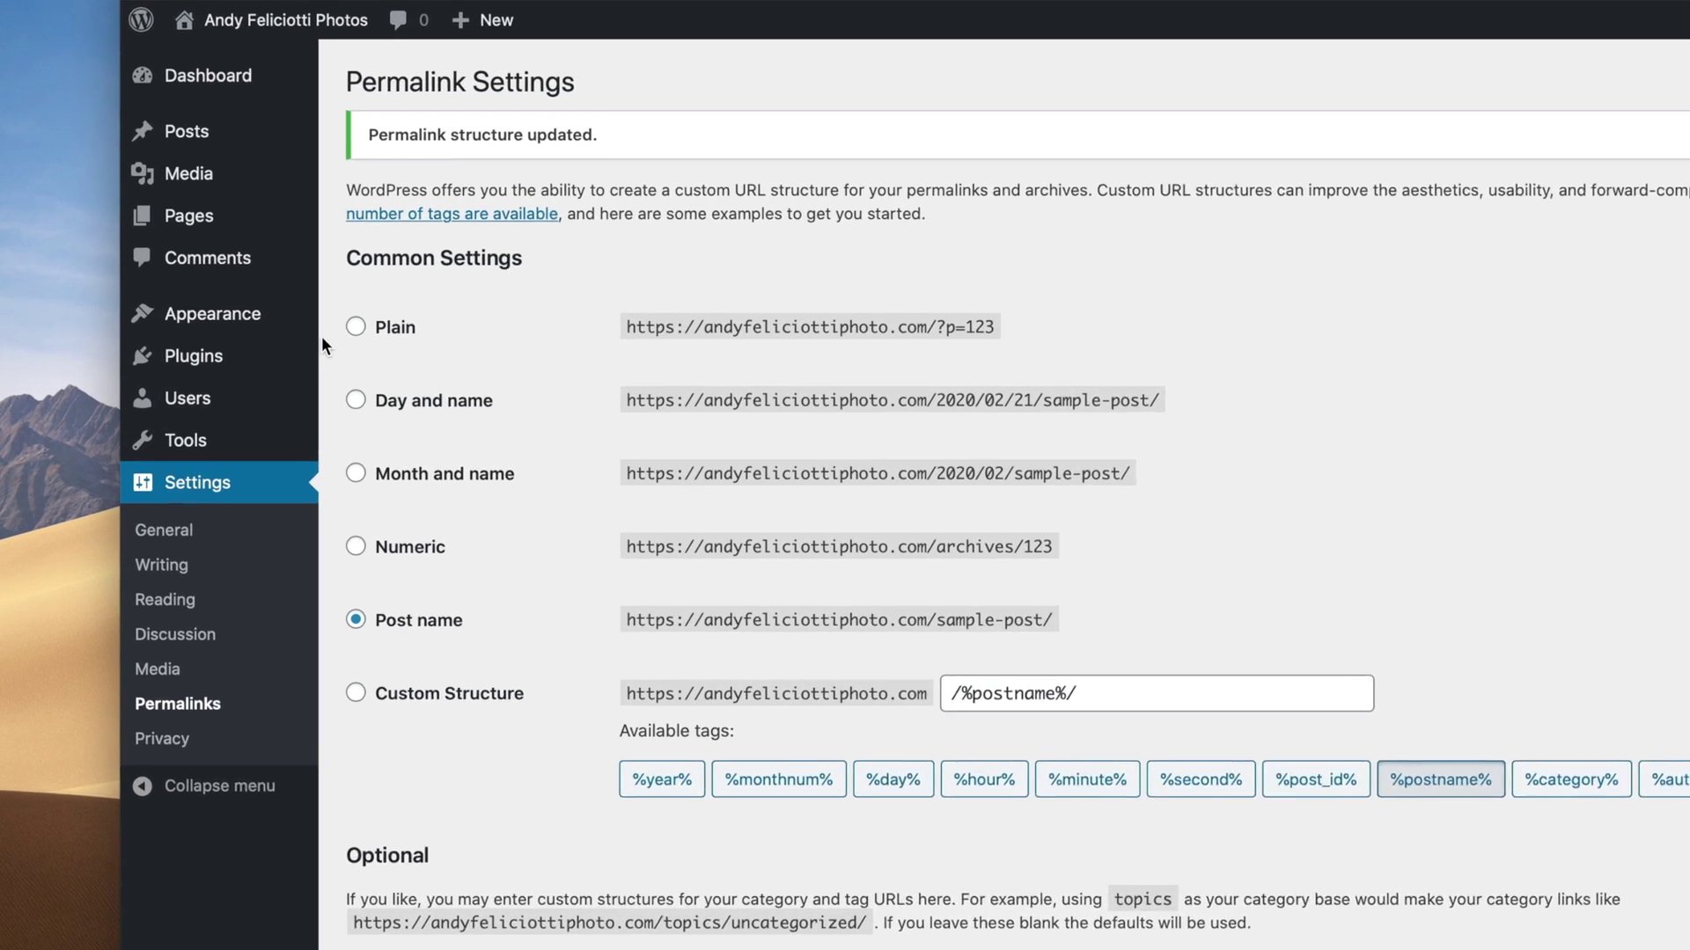
Step: Search the theme directory for "astra", then install and activate the Astra theme
{"action": "mouse_move", "coordinate": [220, 339]}
{"action": "left_click", "coordinate": [378, 313]}
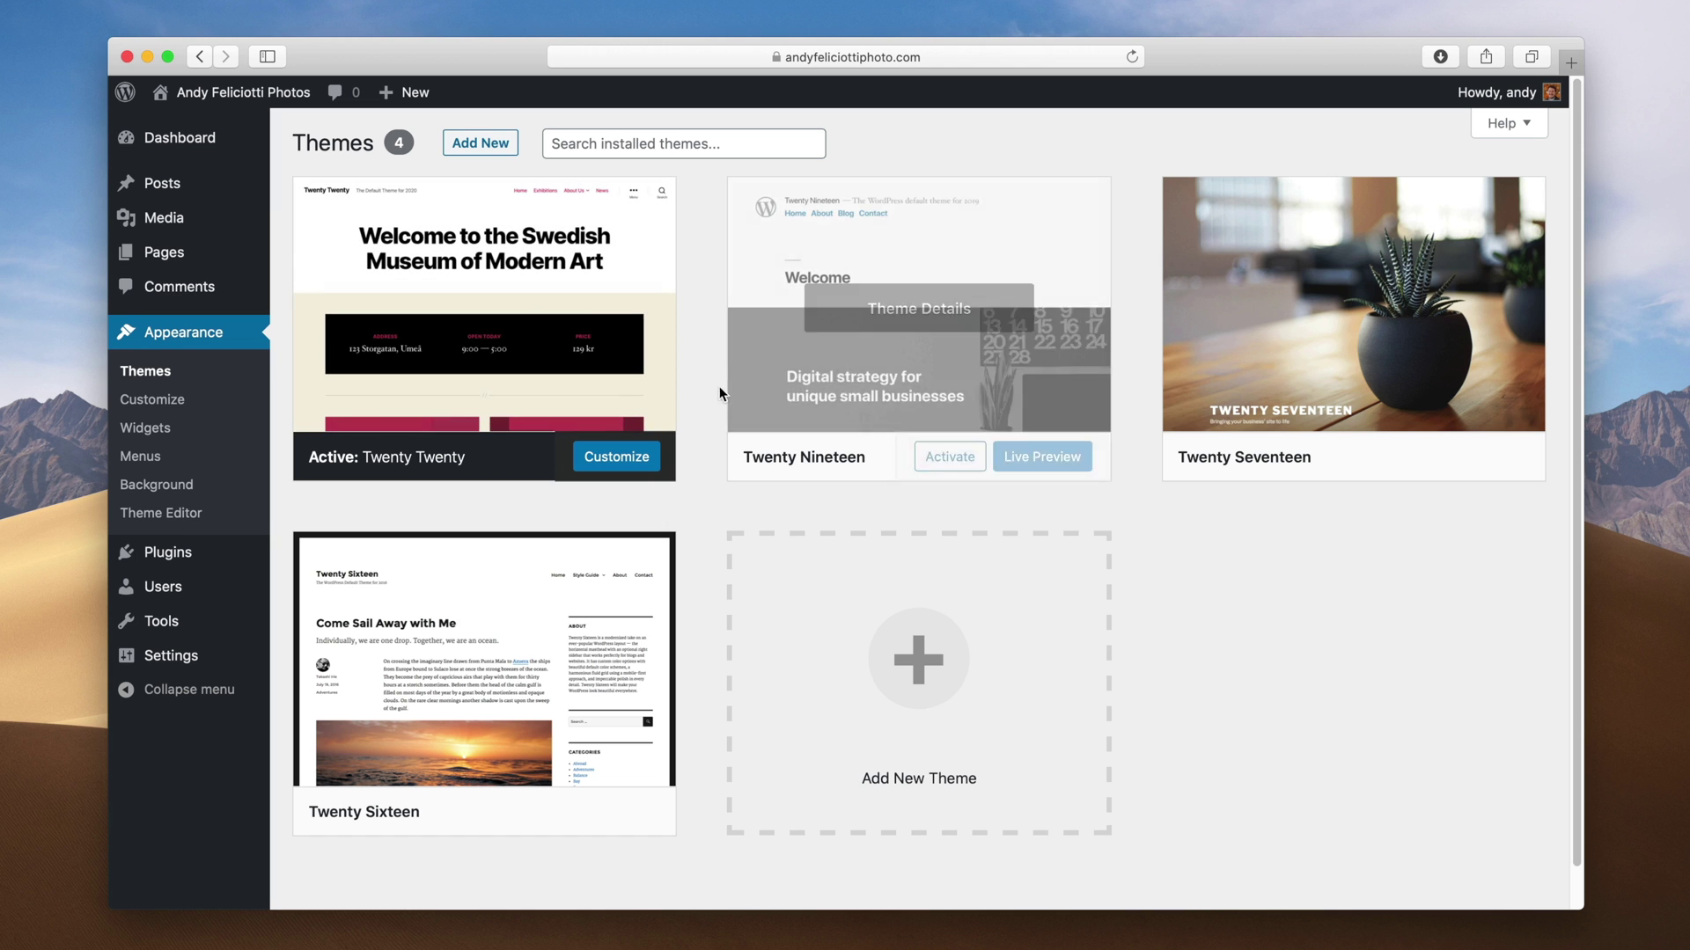
{"action": "left_click", "coordinate": [504, 144]}
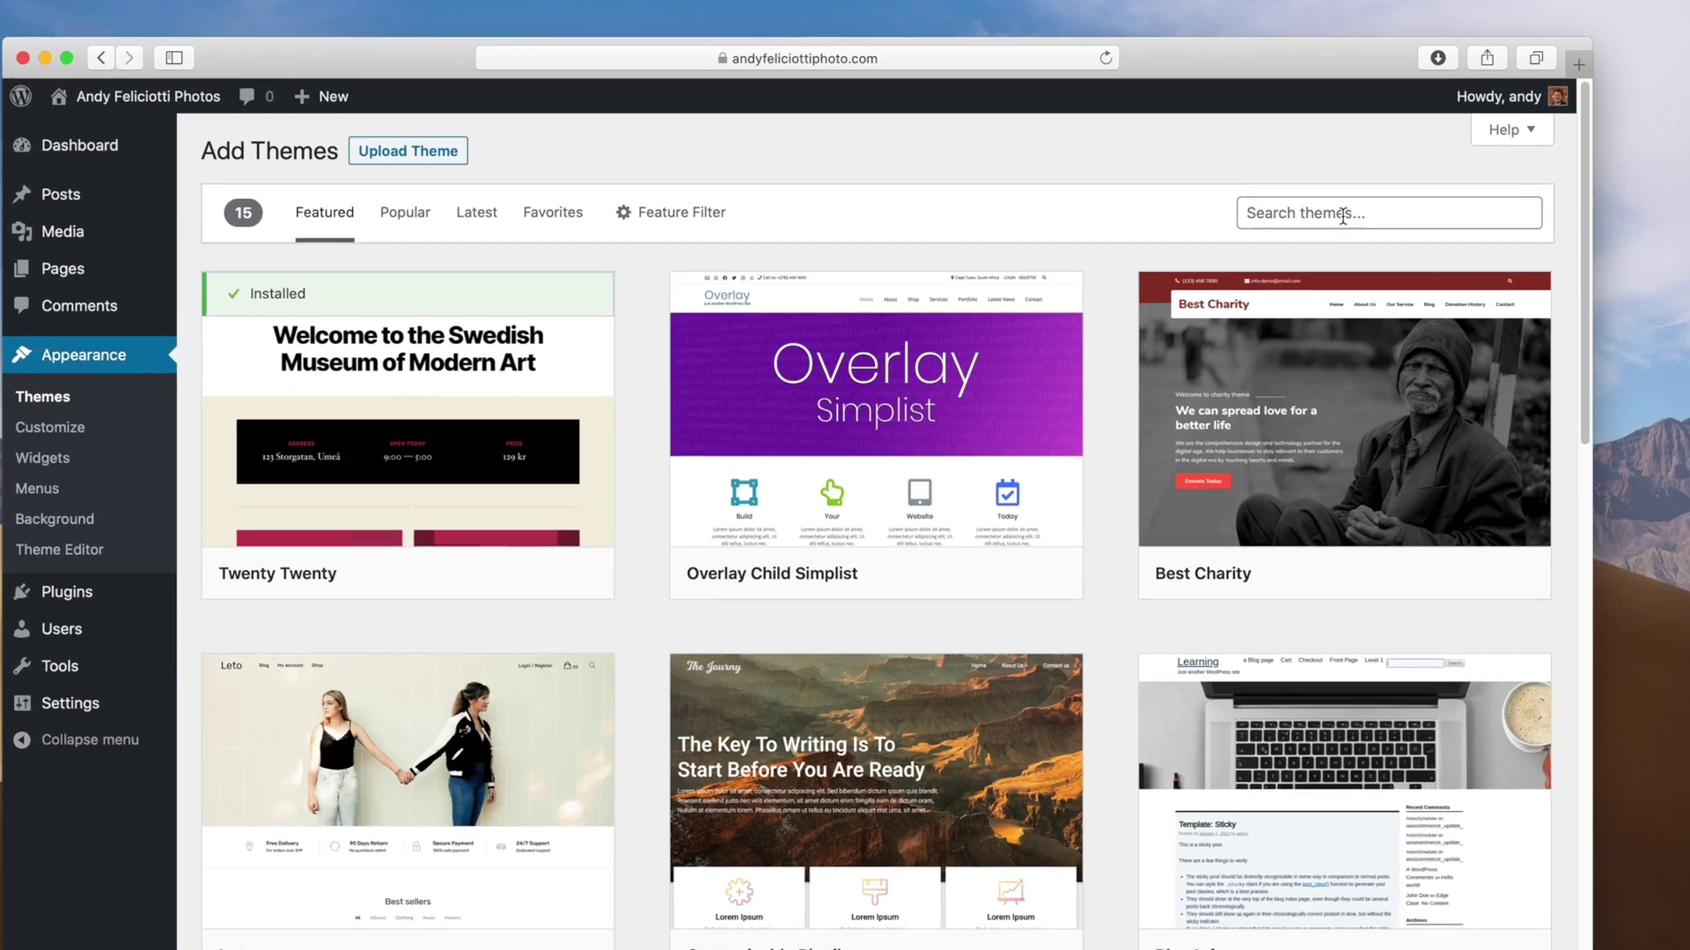
{"action": "left_click", "coordinate": [1343, 214]}
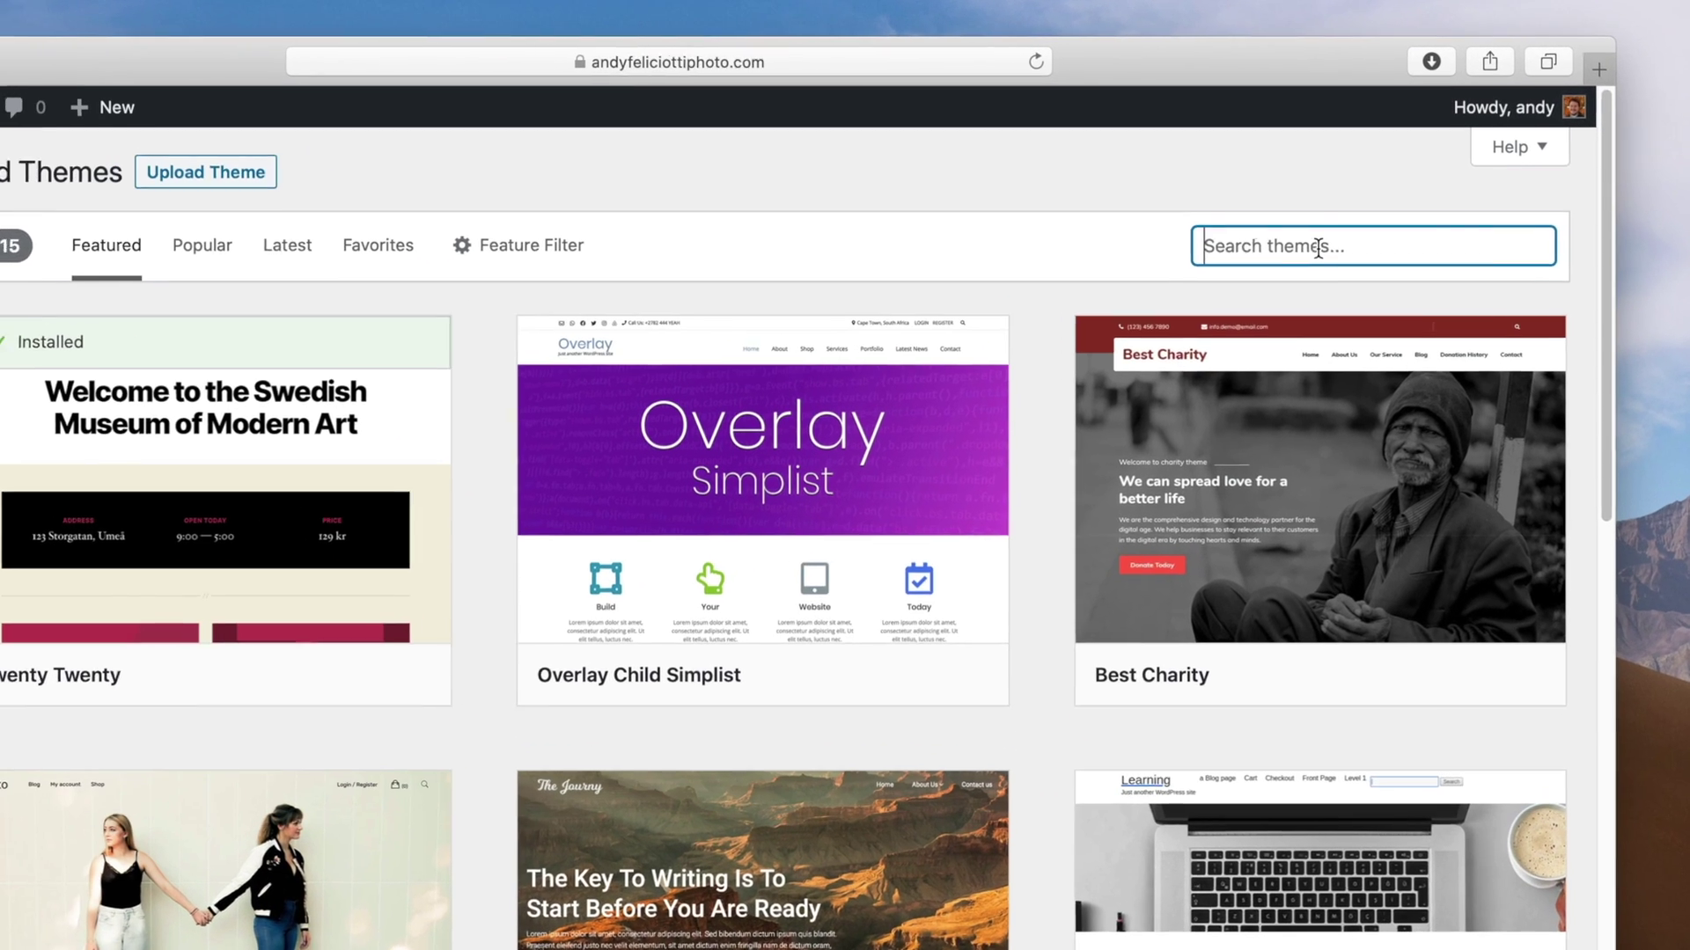
{"action": "type", "text": "astra"}
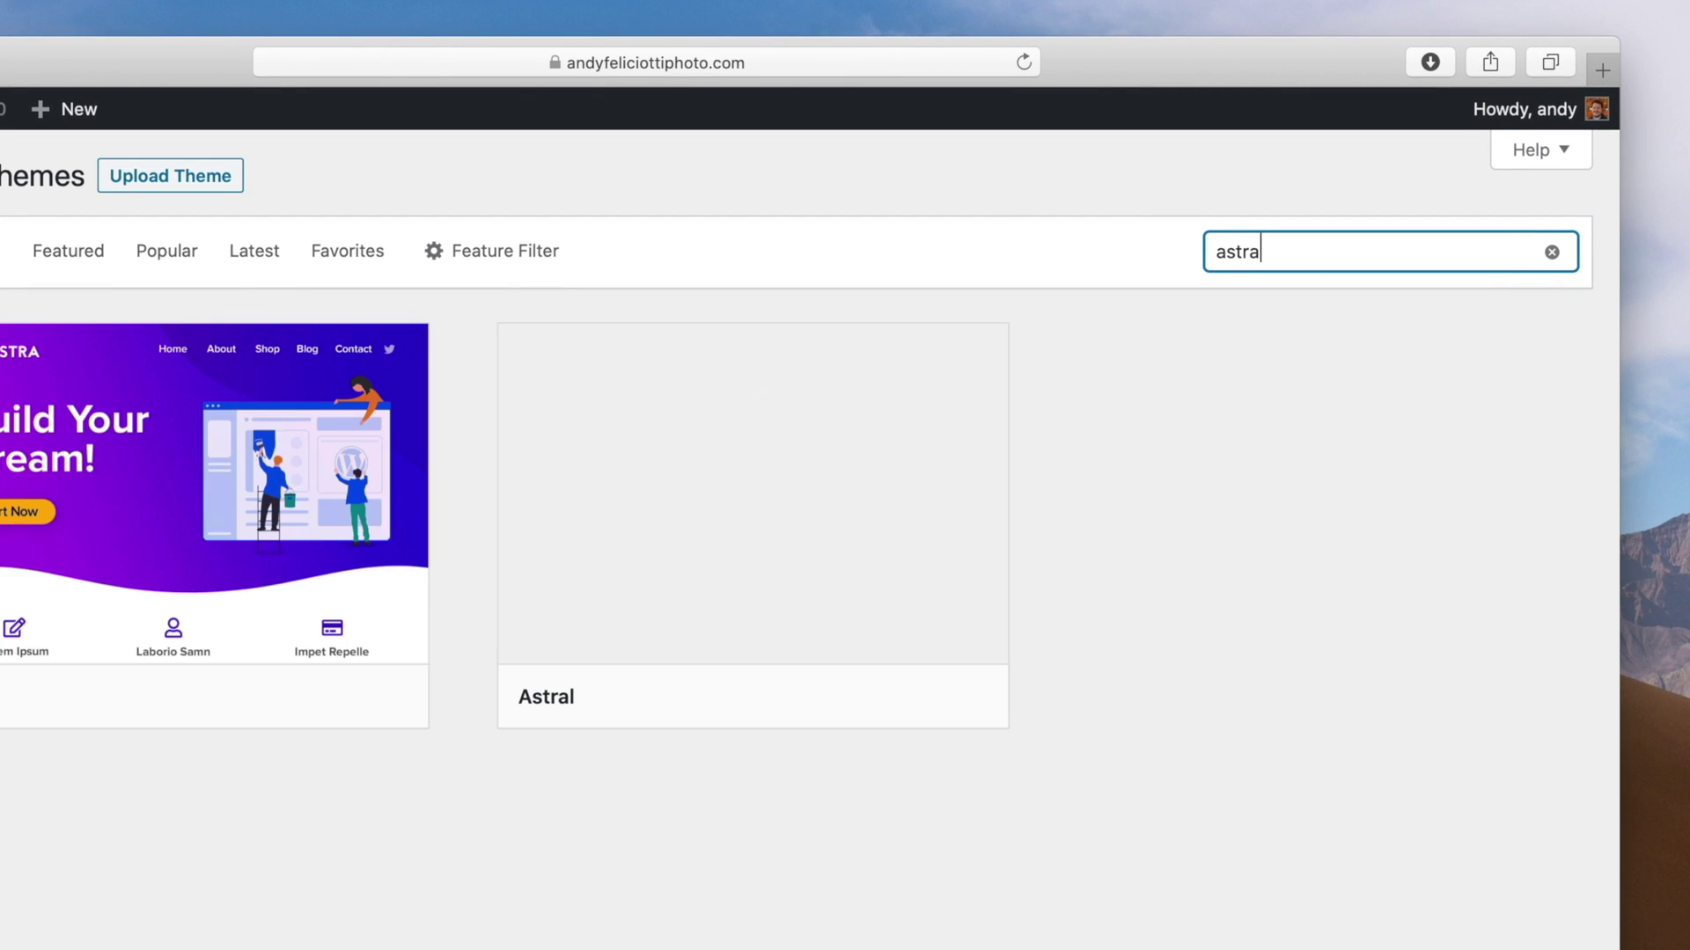
{"action": "mouse_move", "coordinate": [275, 642]}
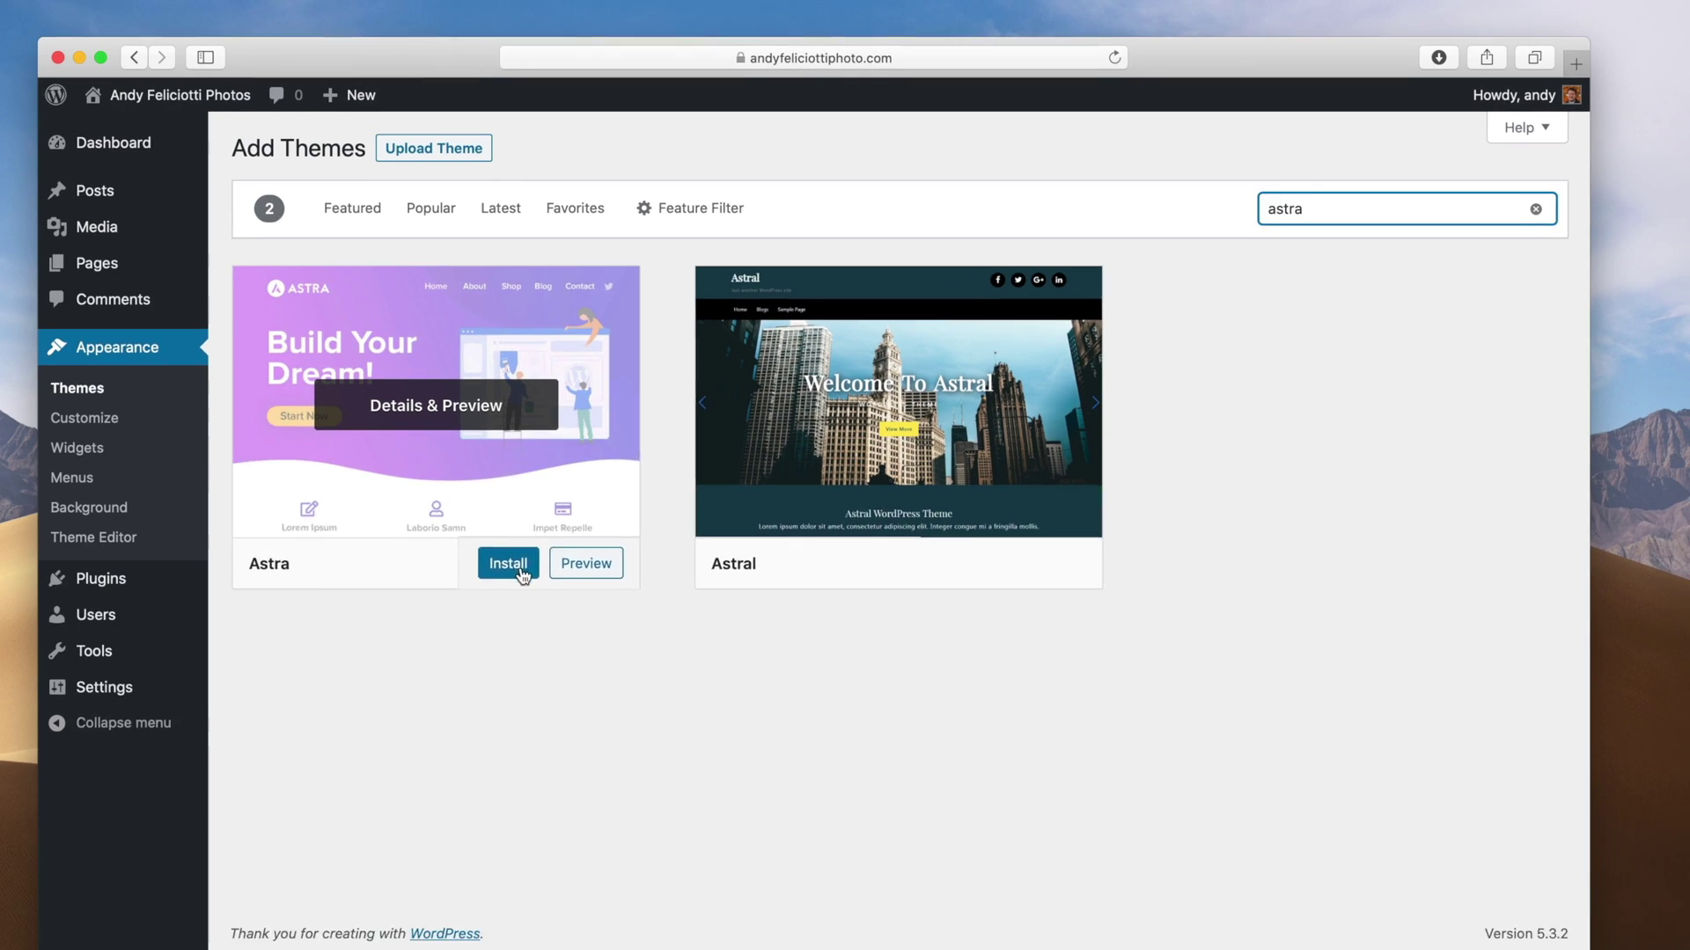
{"action": "left_click", "coordinate": [326, 661]}
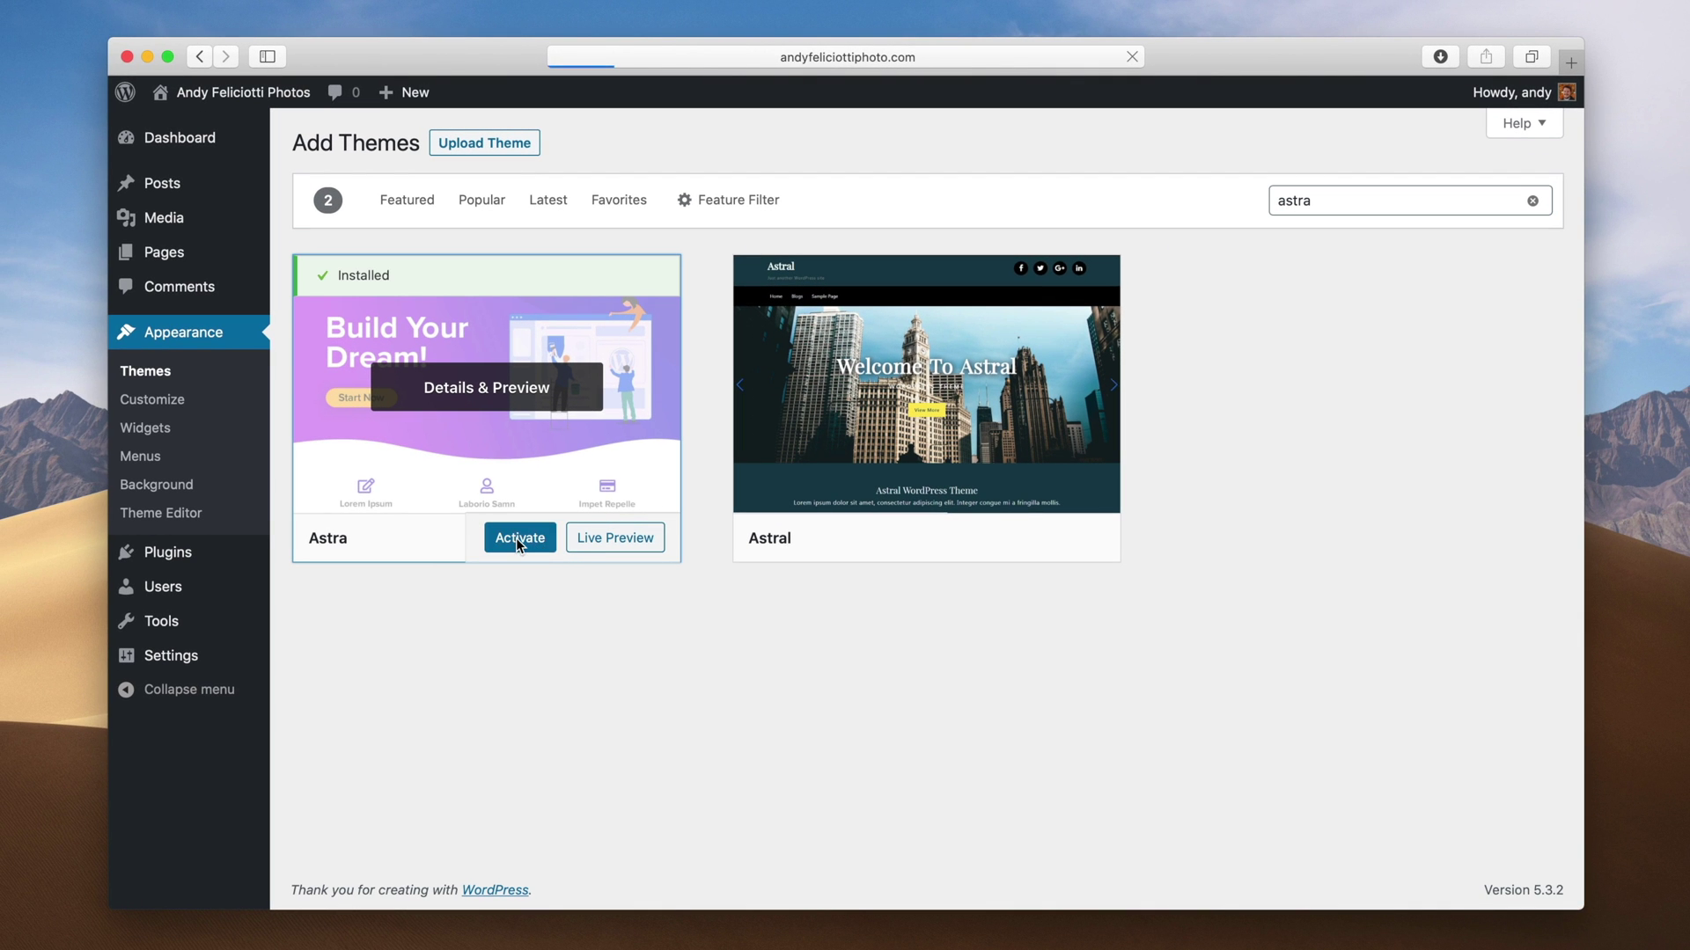
{"action": "left_click", "coordinate": [518, 543]}
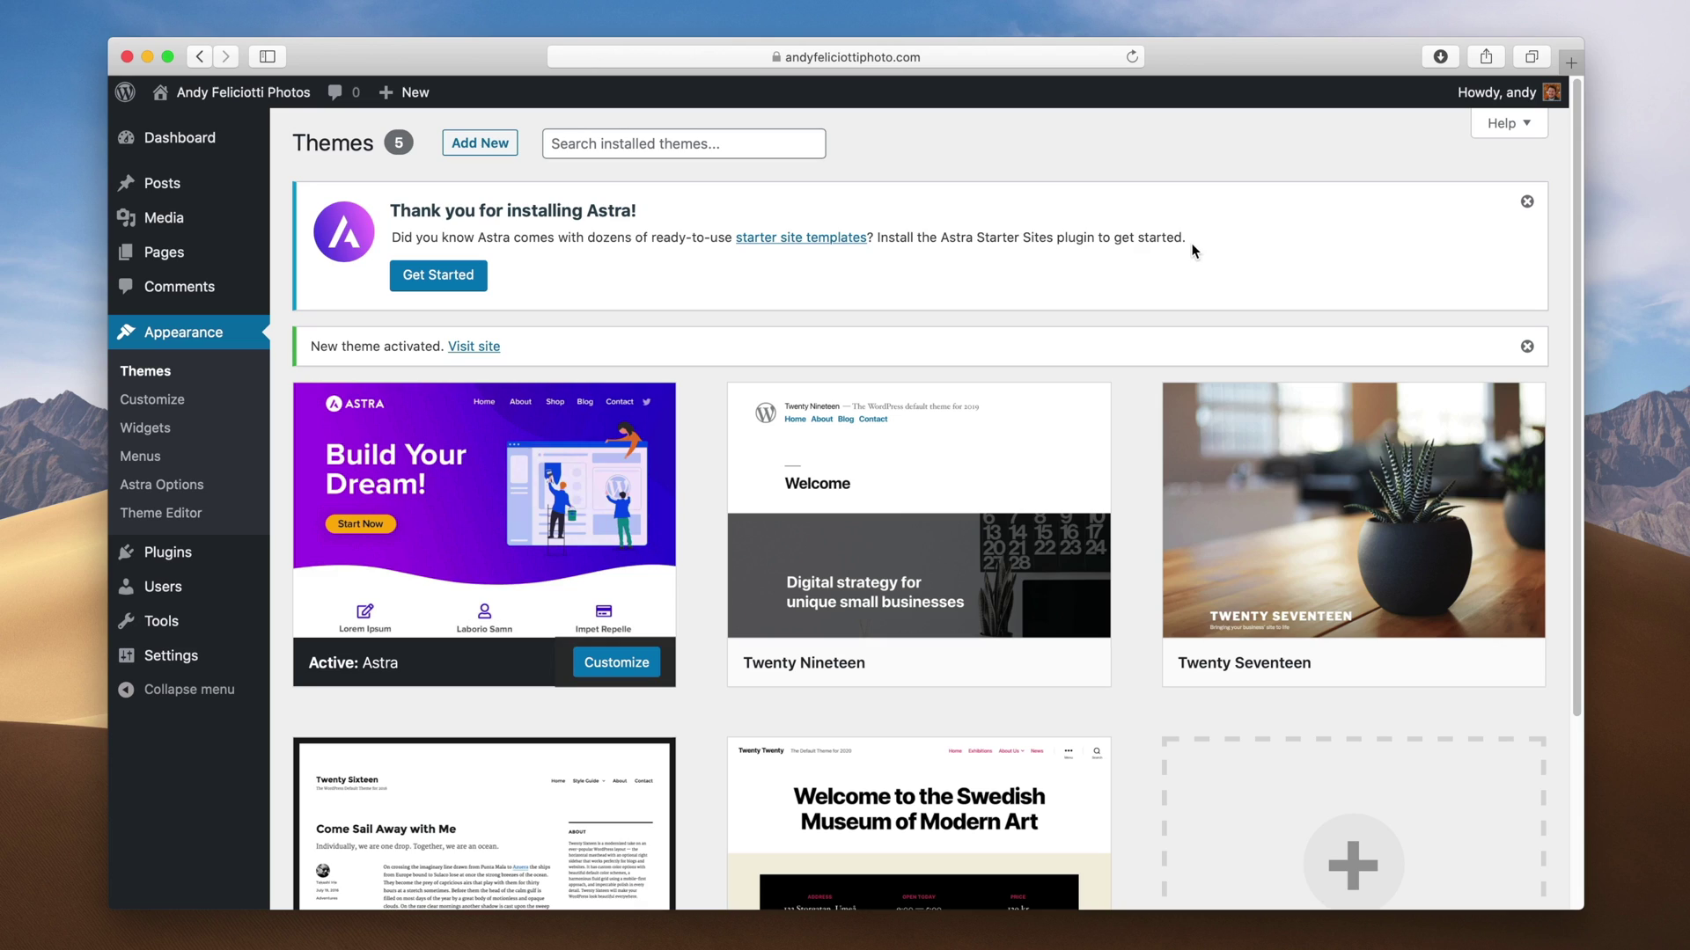
Step: Read and dismiss the Astra welcome notice, dismiss the theme activation notice and view the live site
{"action": "left_click_drag", "start_coordinate": [1191, 250], "coordinate": [428, 224]}
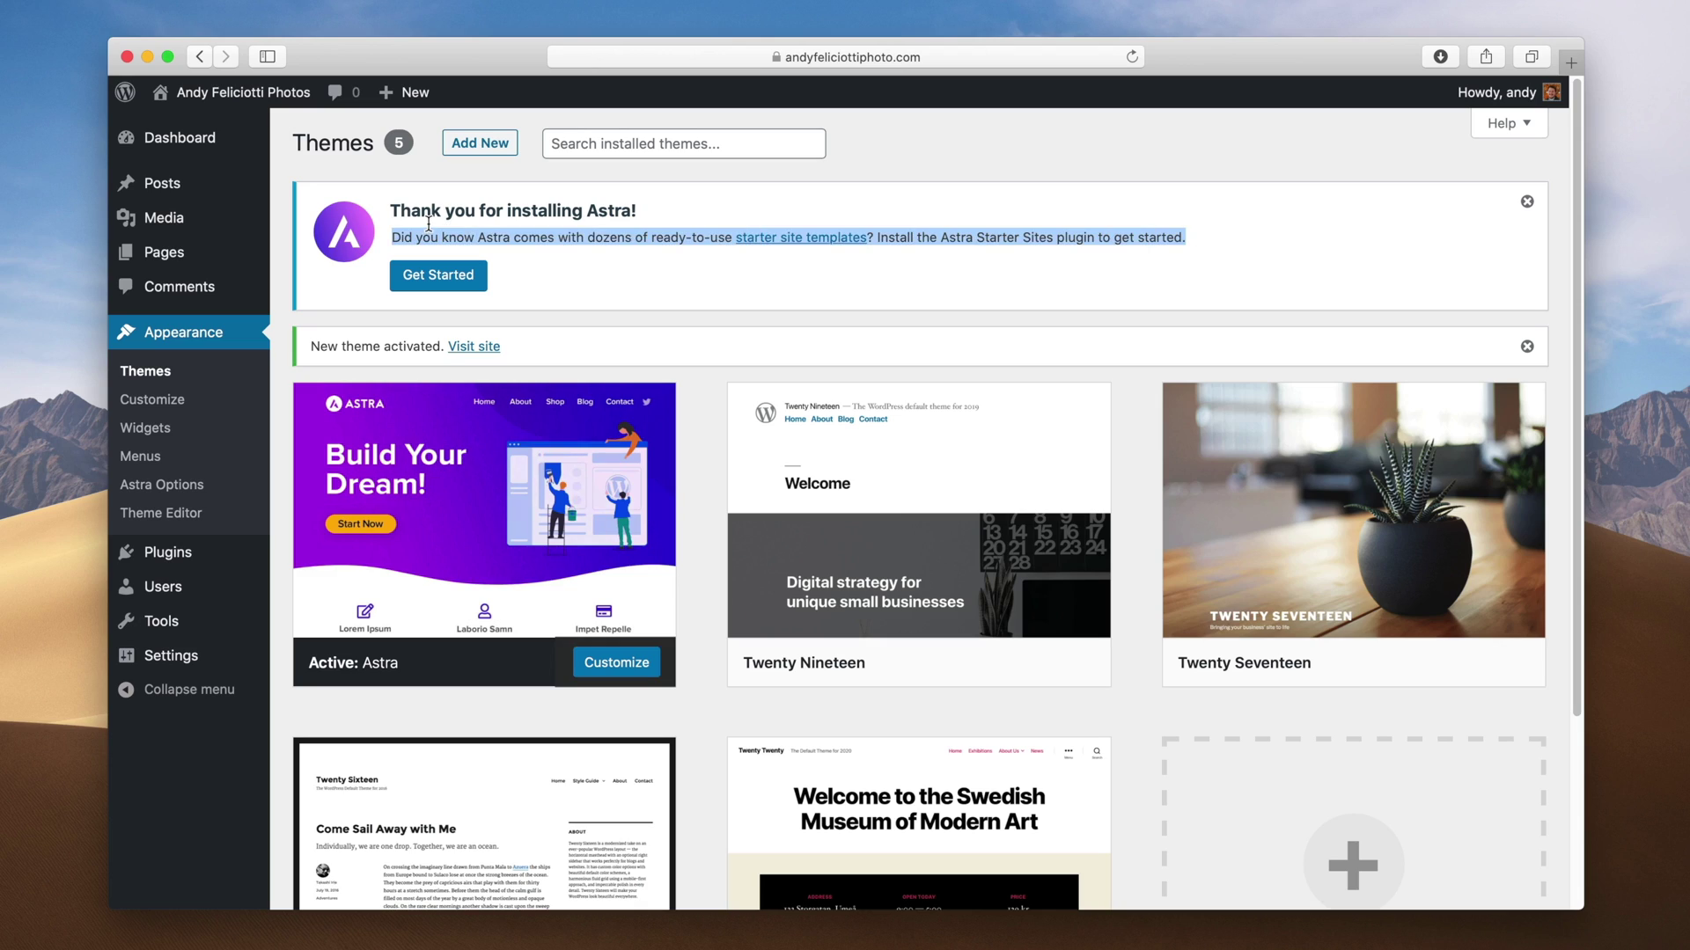
{"action": "left_click", "coordinate": [735, 289]}
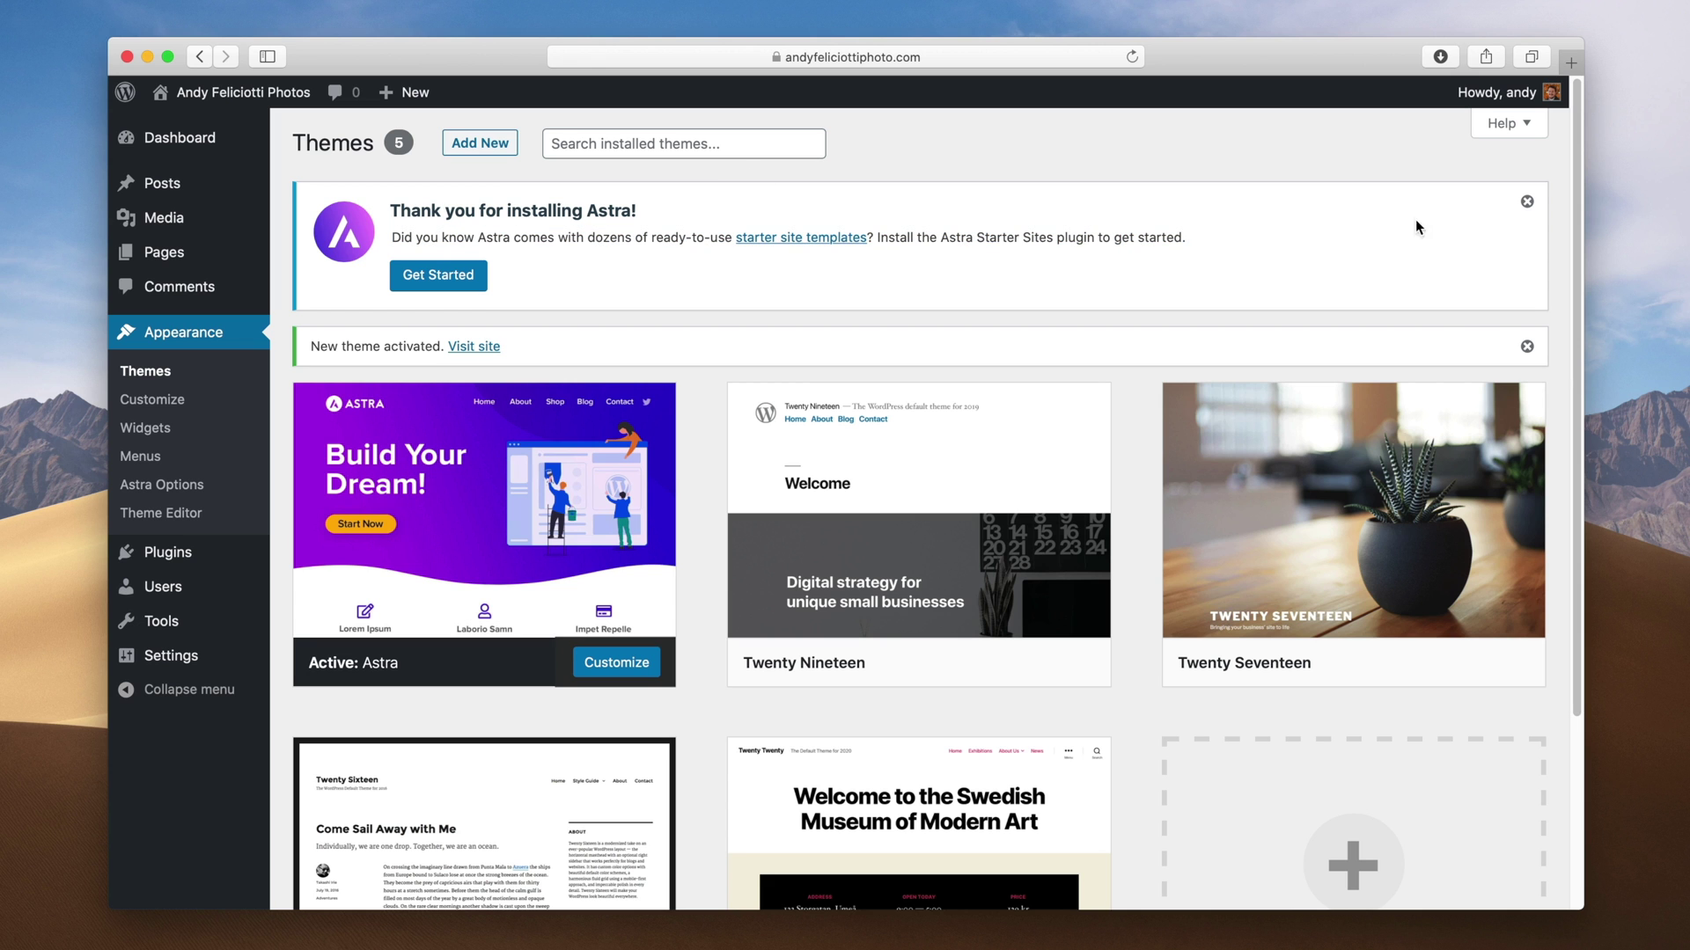
{"action": "left_click", "coordinate": [1527, 201]}
{"action": "left_click", "coordinate": [1527, 201]}
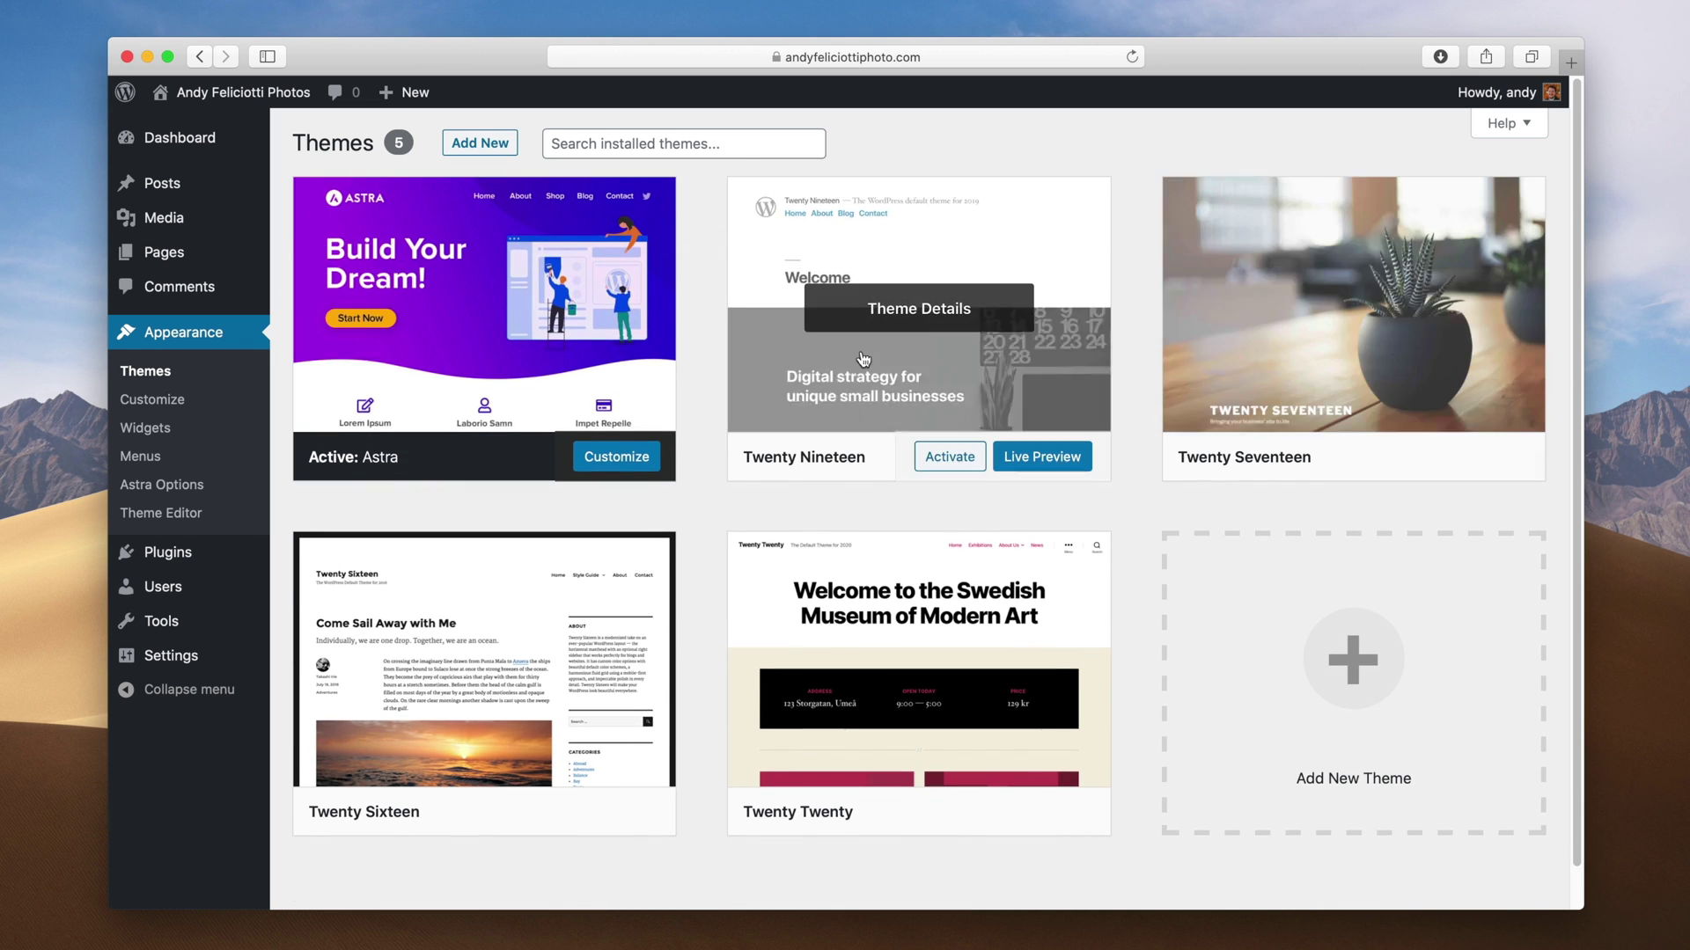
{"action": "left_click", "coordinate": [261, 97]}
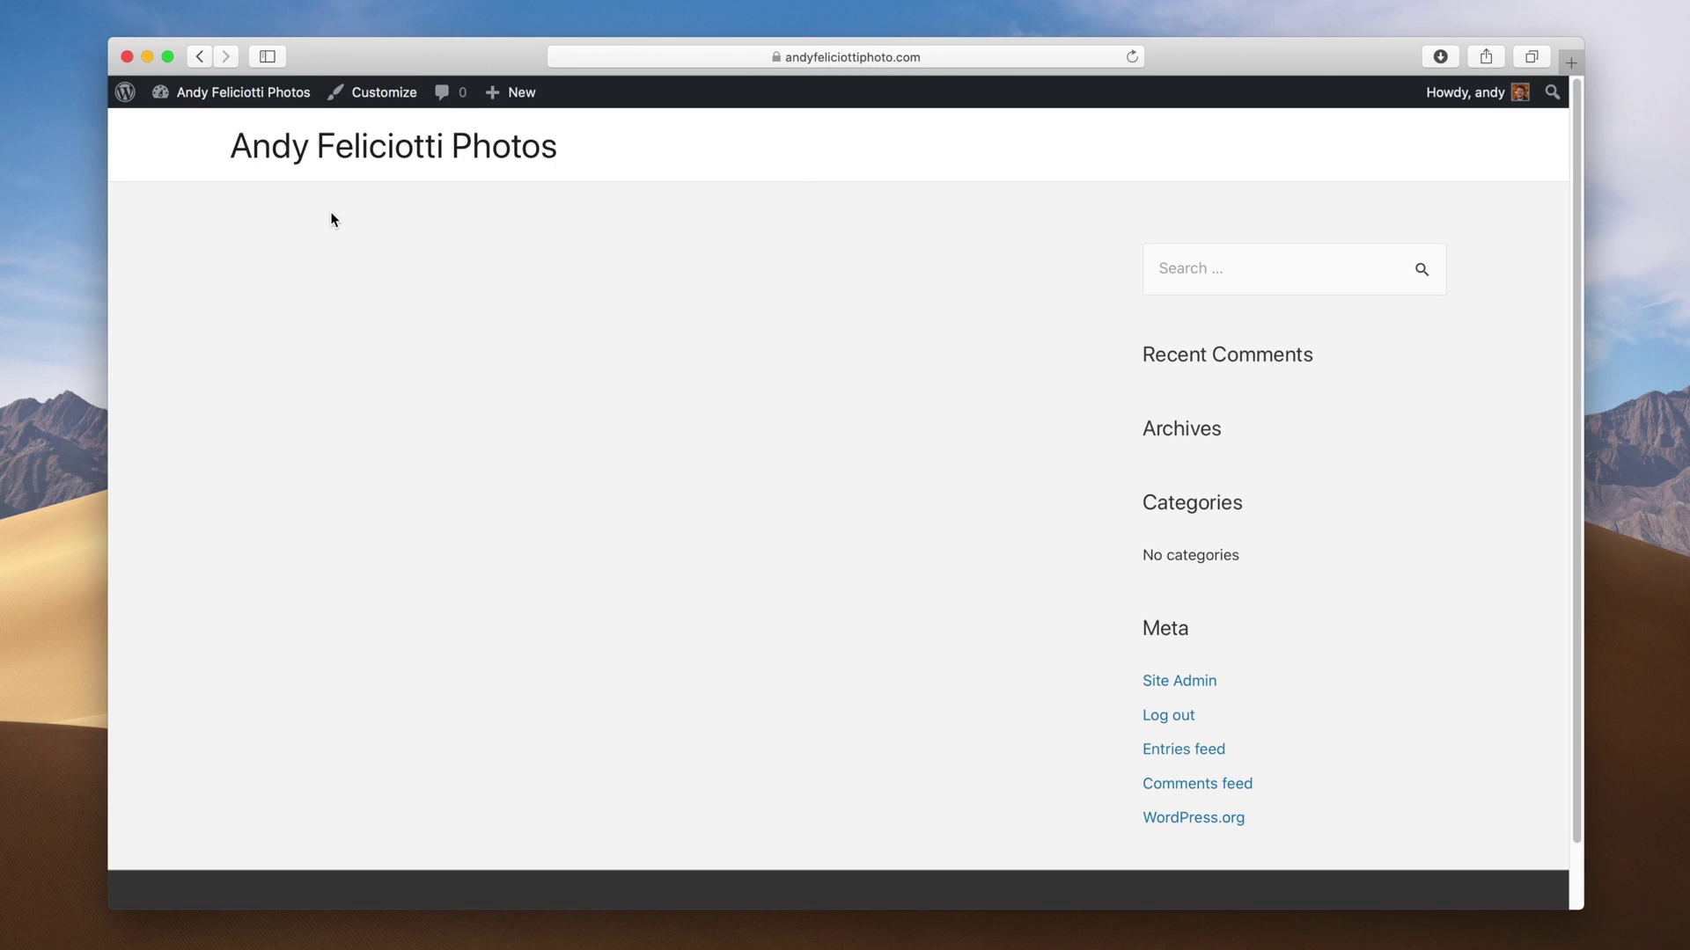
Step: Create a new page titled "Home" with the paragraph "This is my homepage", dismissing the editor's welcome tip
{"action": "mouse_move", "coordinate": [523, 95]}
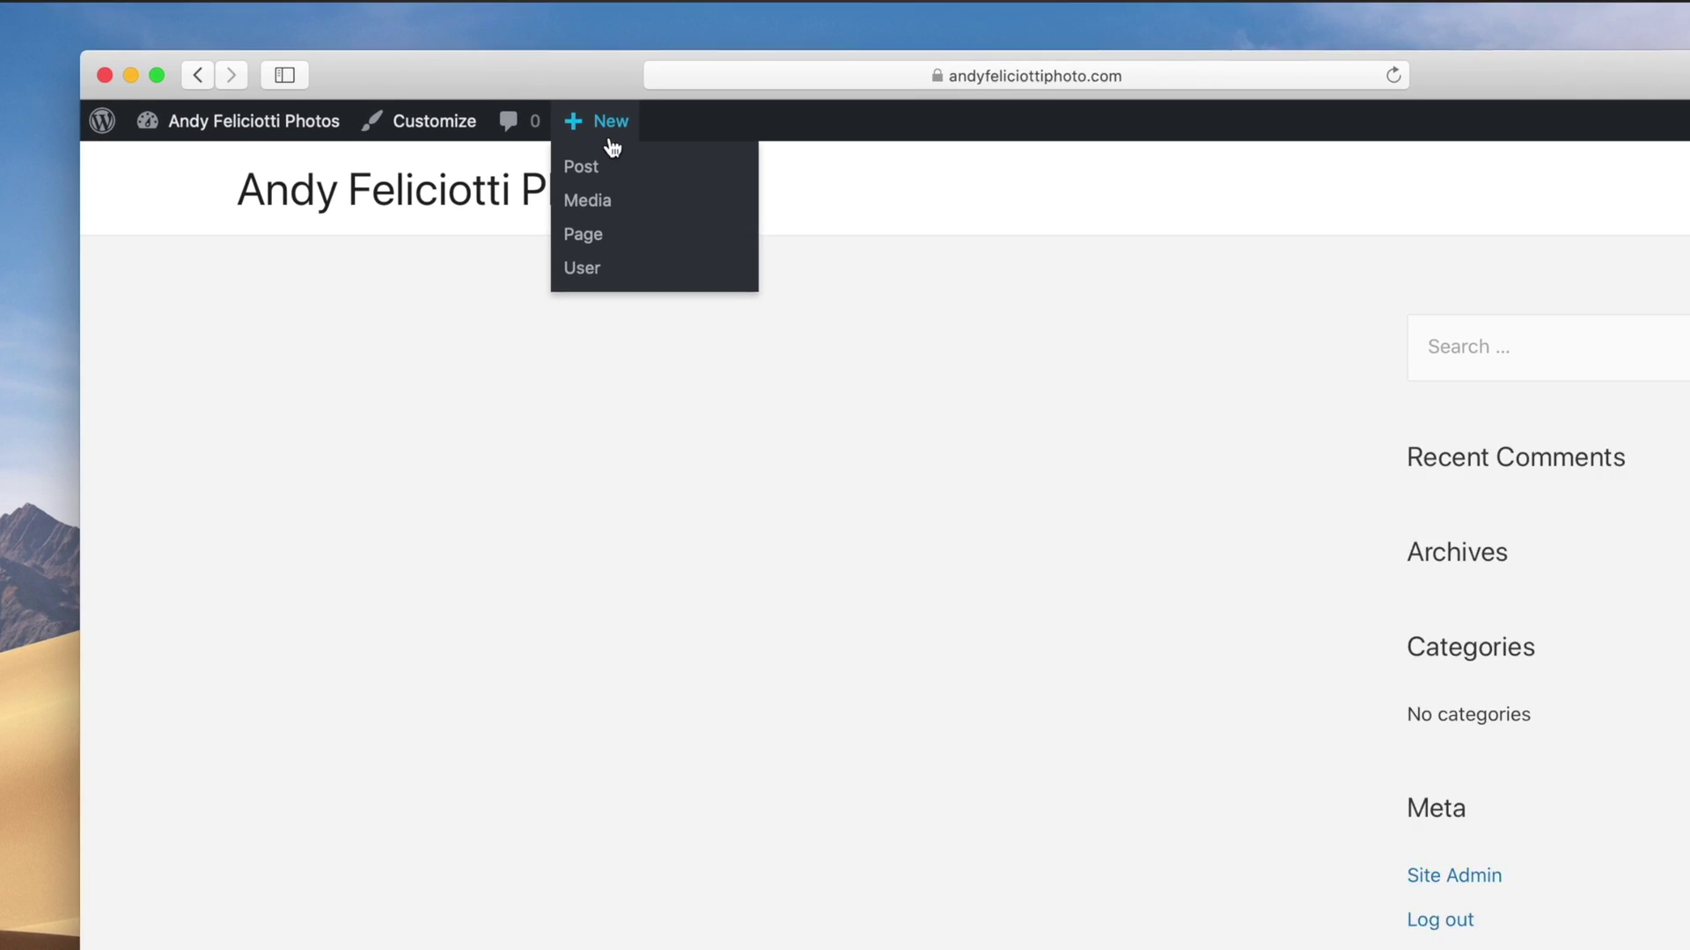
{"action": "left_click", "coordinate": [607, 236]}
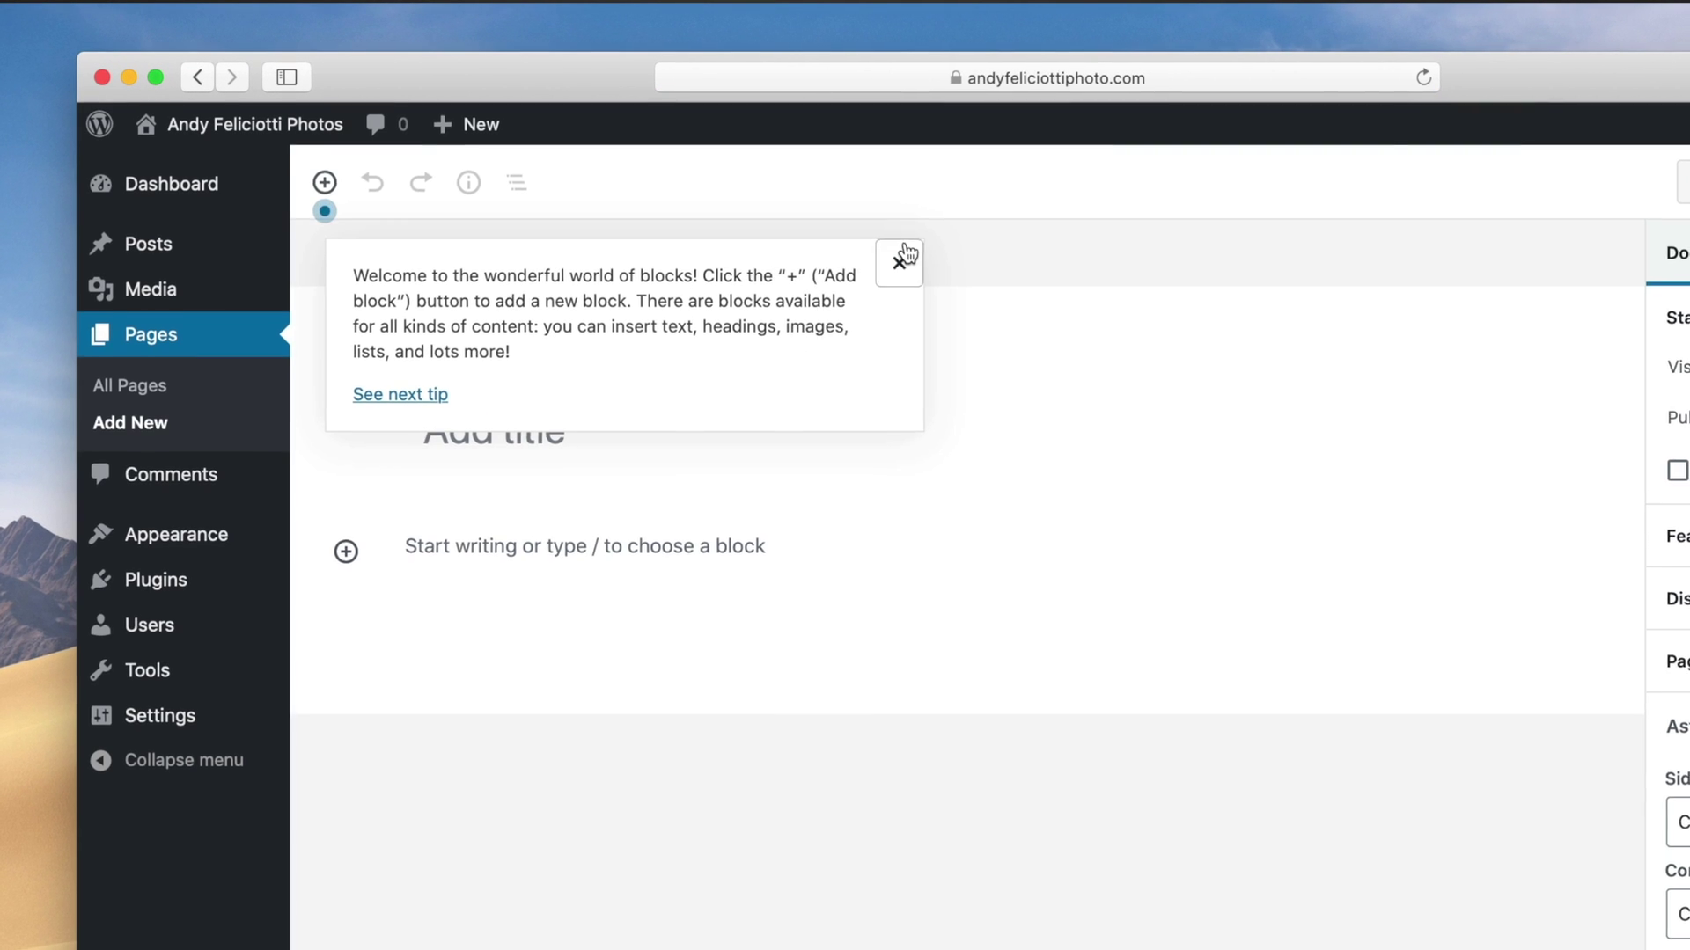
{"action": "left_click", "coordinate": [902, 256]}
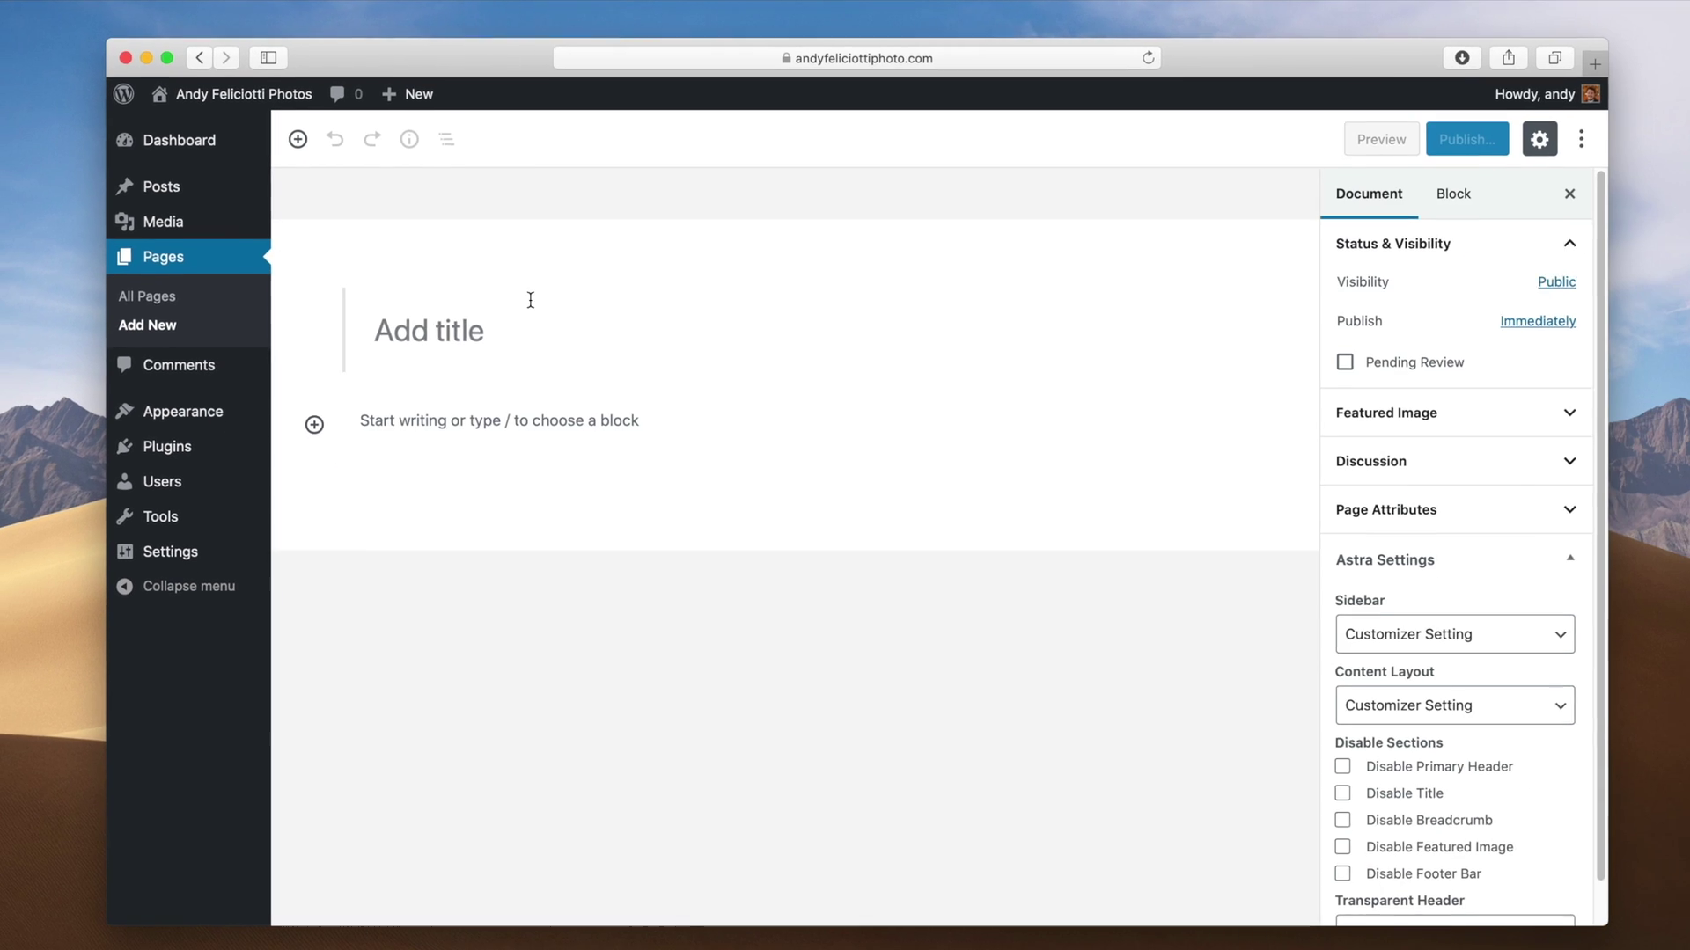
{"action": "type", "text": "Home"}
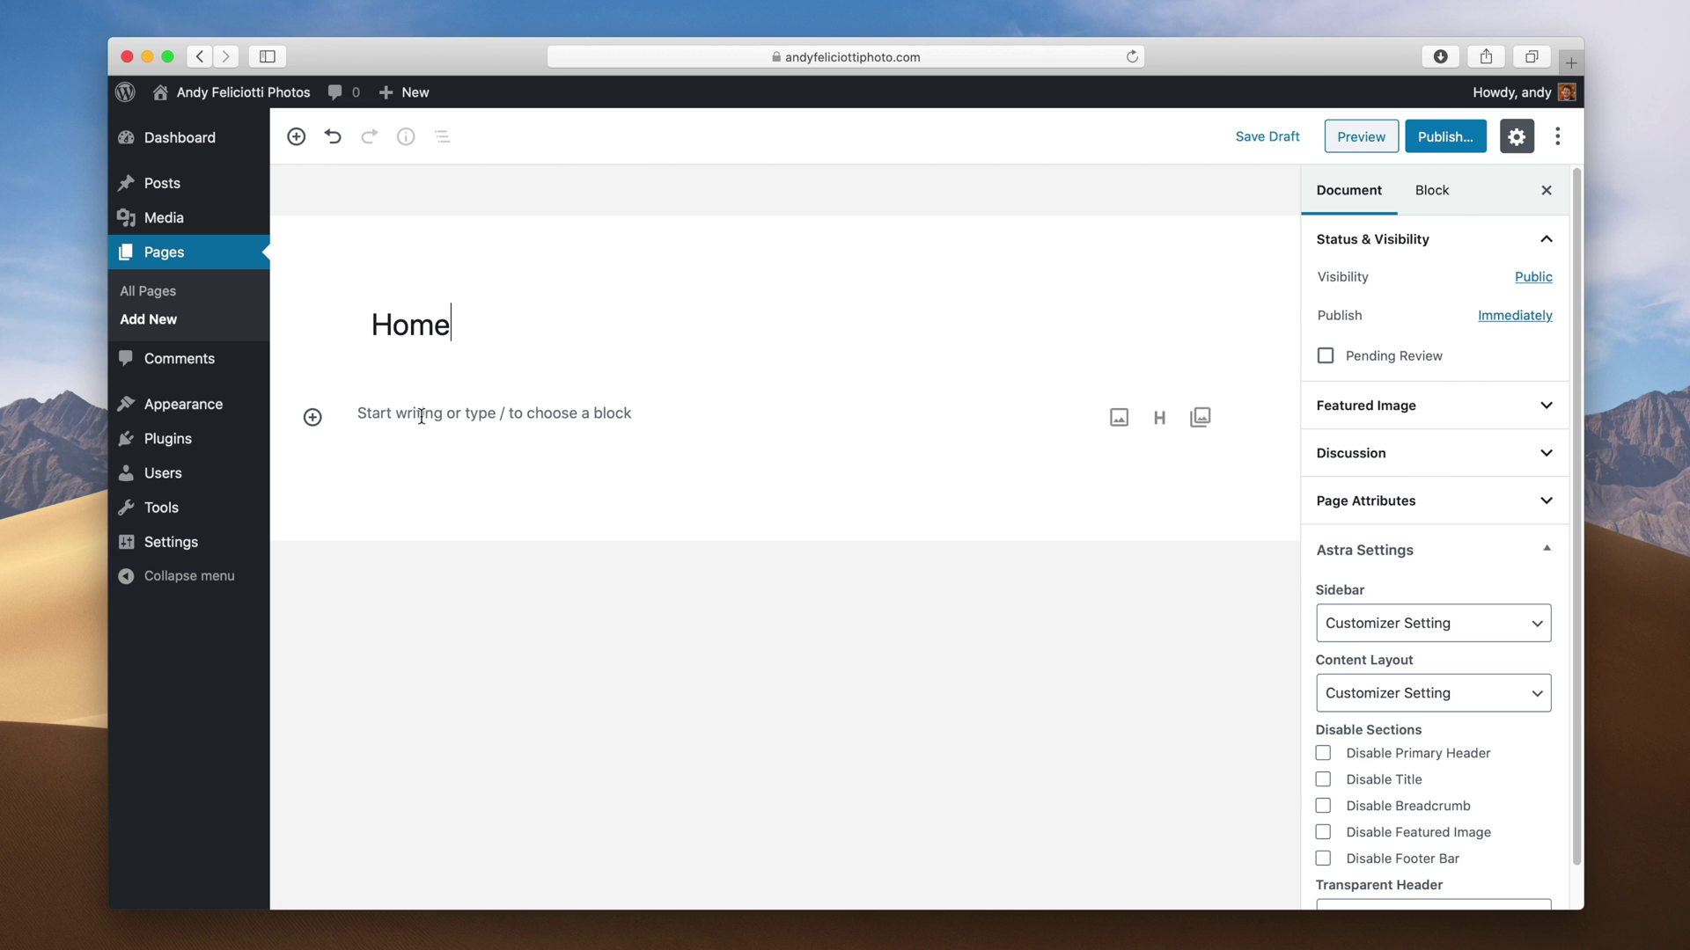
{"action": "key", "text": "Return"}
{"action": "type", "text": "This is my home"}
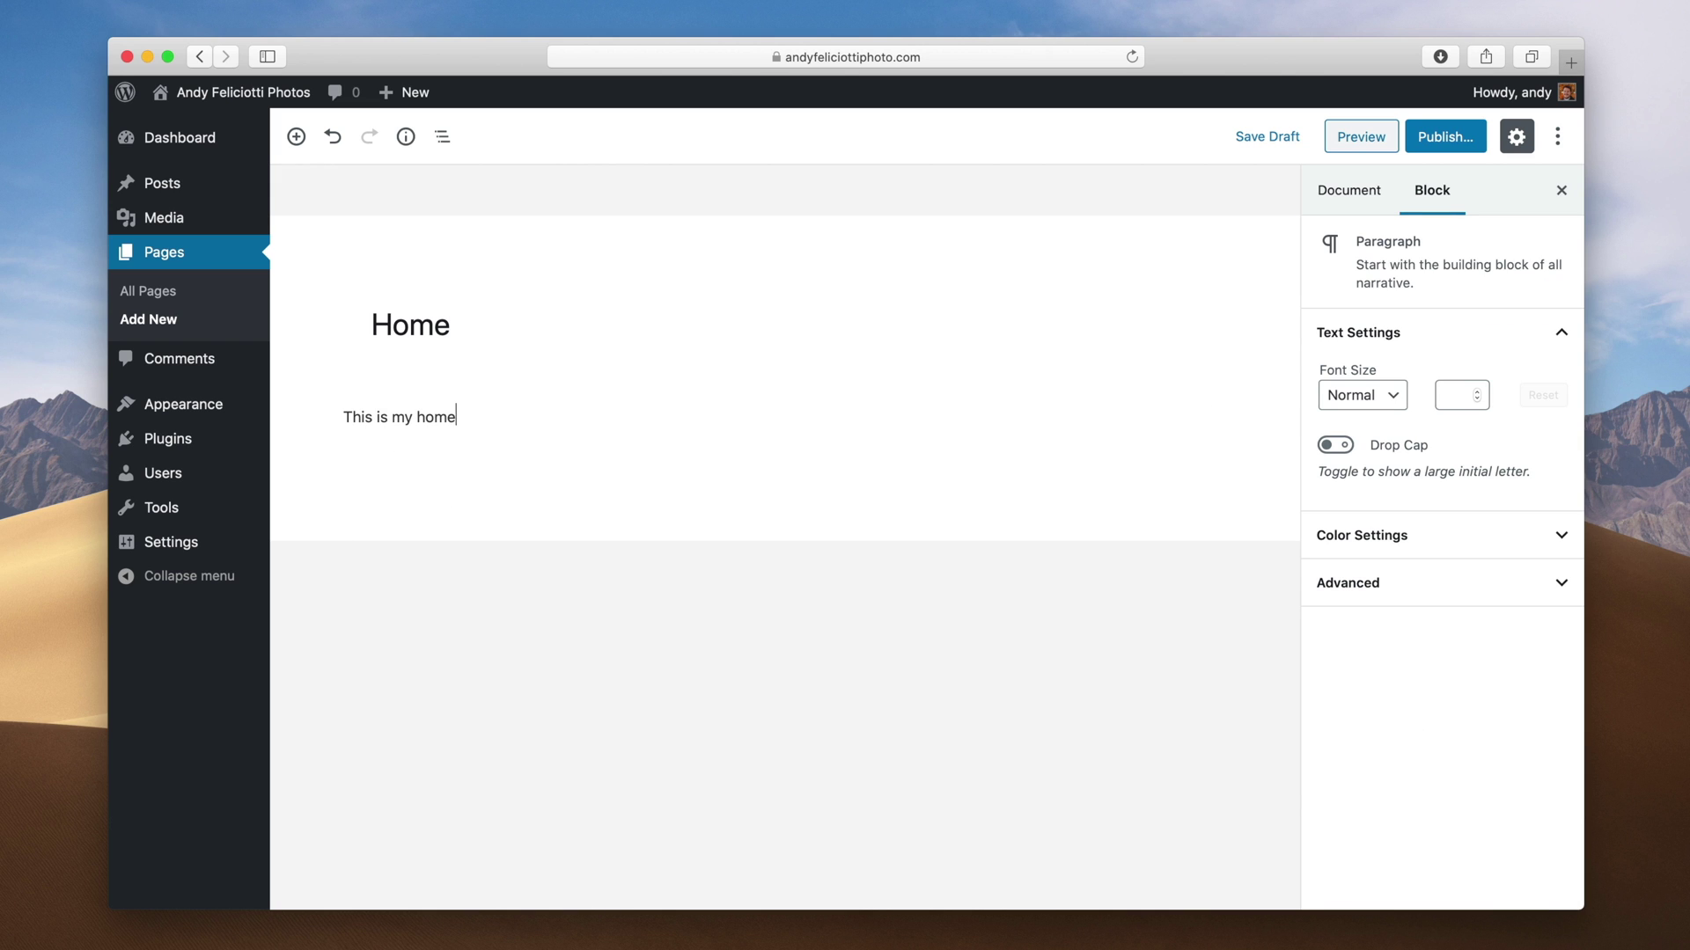
{"action": "left_click", "coordinate": [435, 478]}
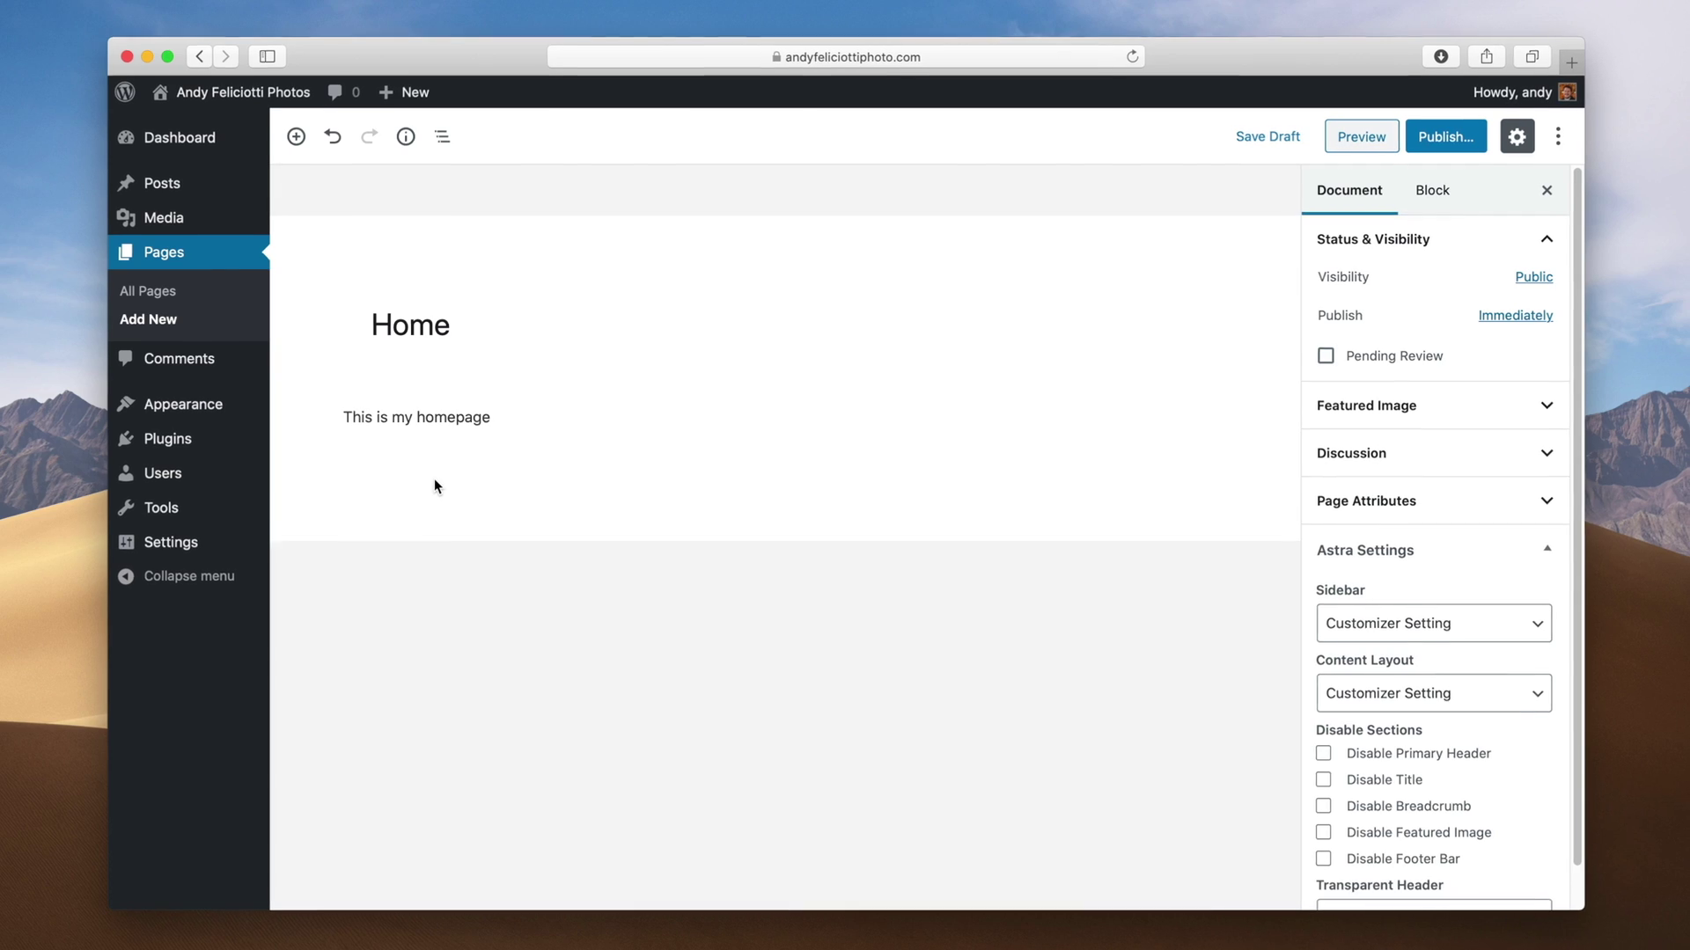
Step: Insert a Heading block reading "Who Am I?" below the homepage paragraph
{"action": "left_click", "coordinate": [504, 417]}
{"action": "key", "text": "Return"}
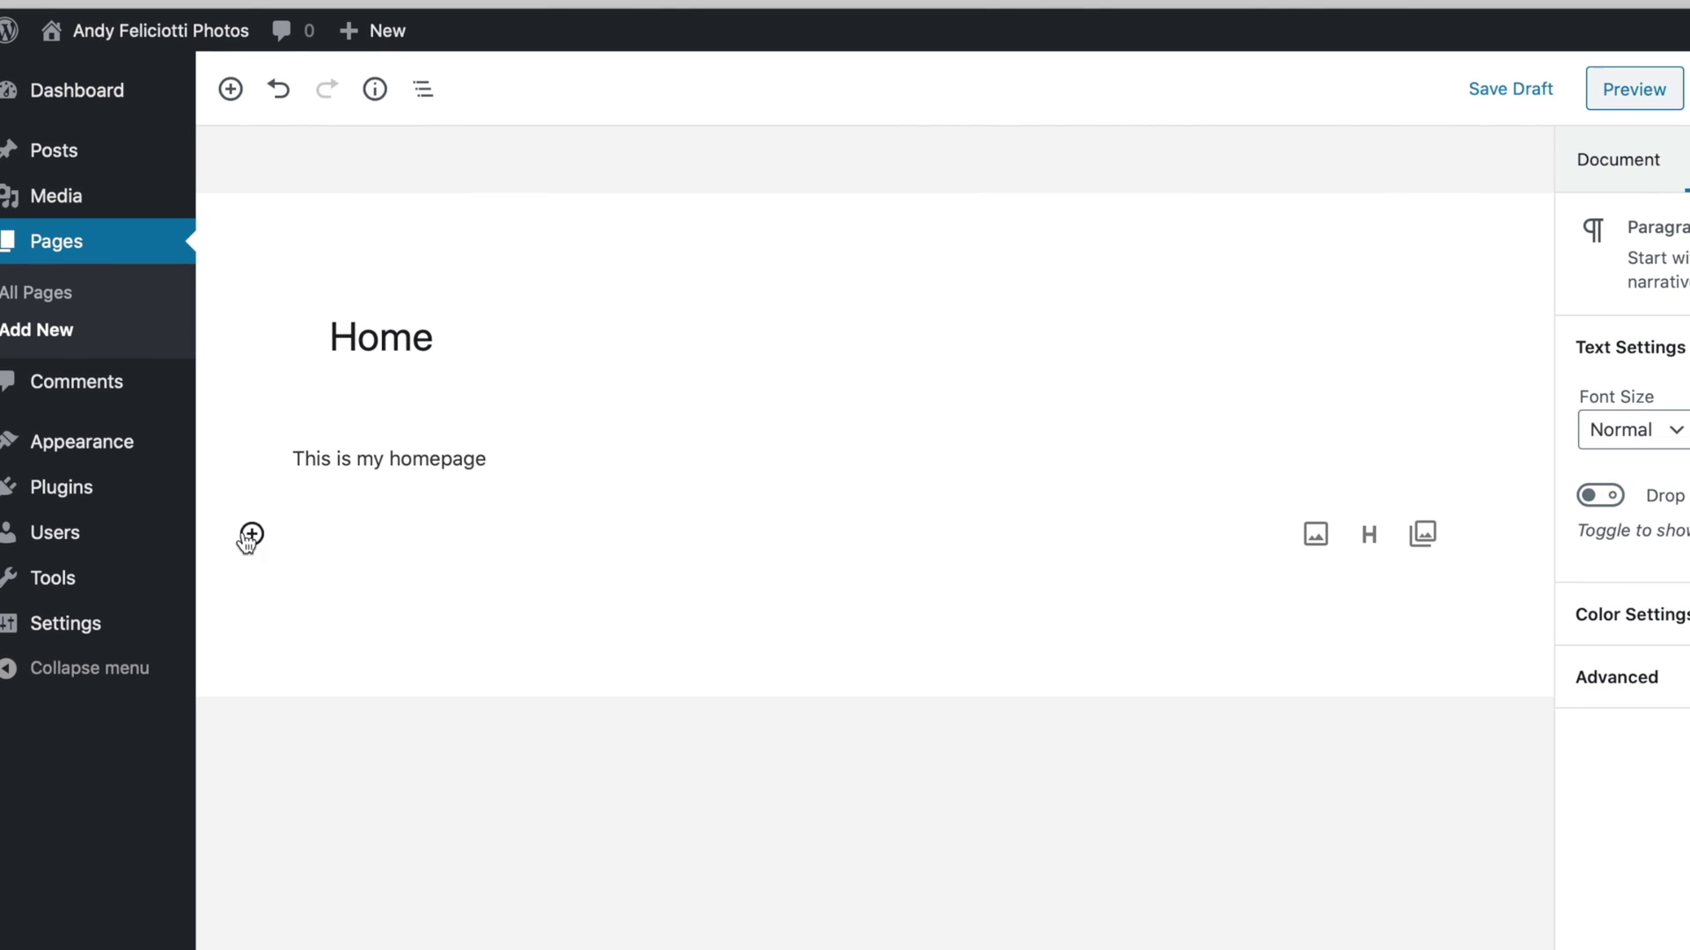
{"action": "left_click", "coordinate": [252, 534]}
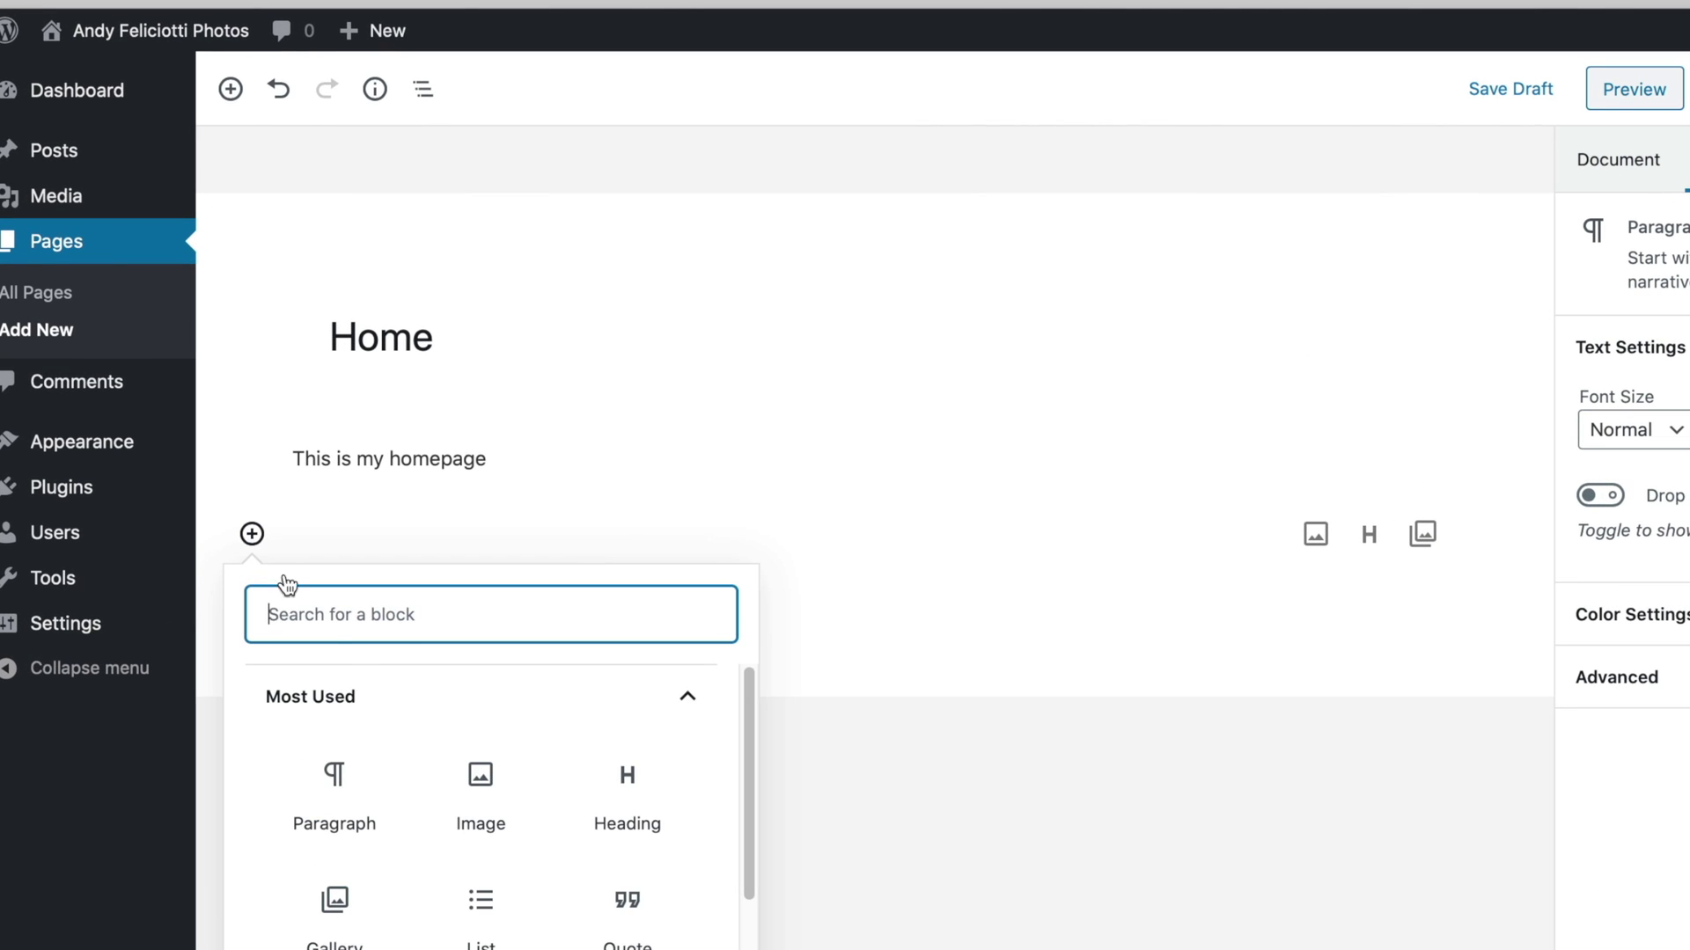
{"action": "type", "text": "head"}
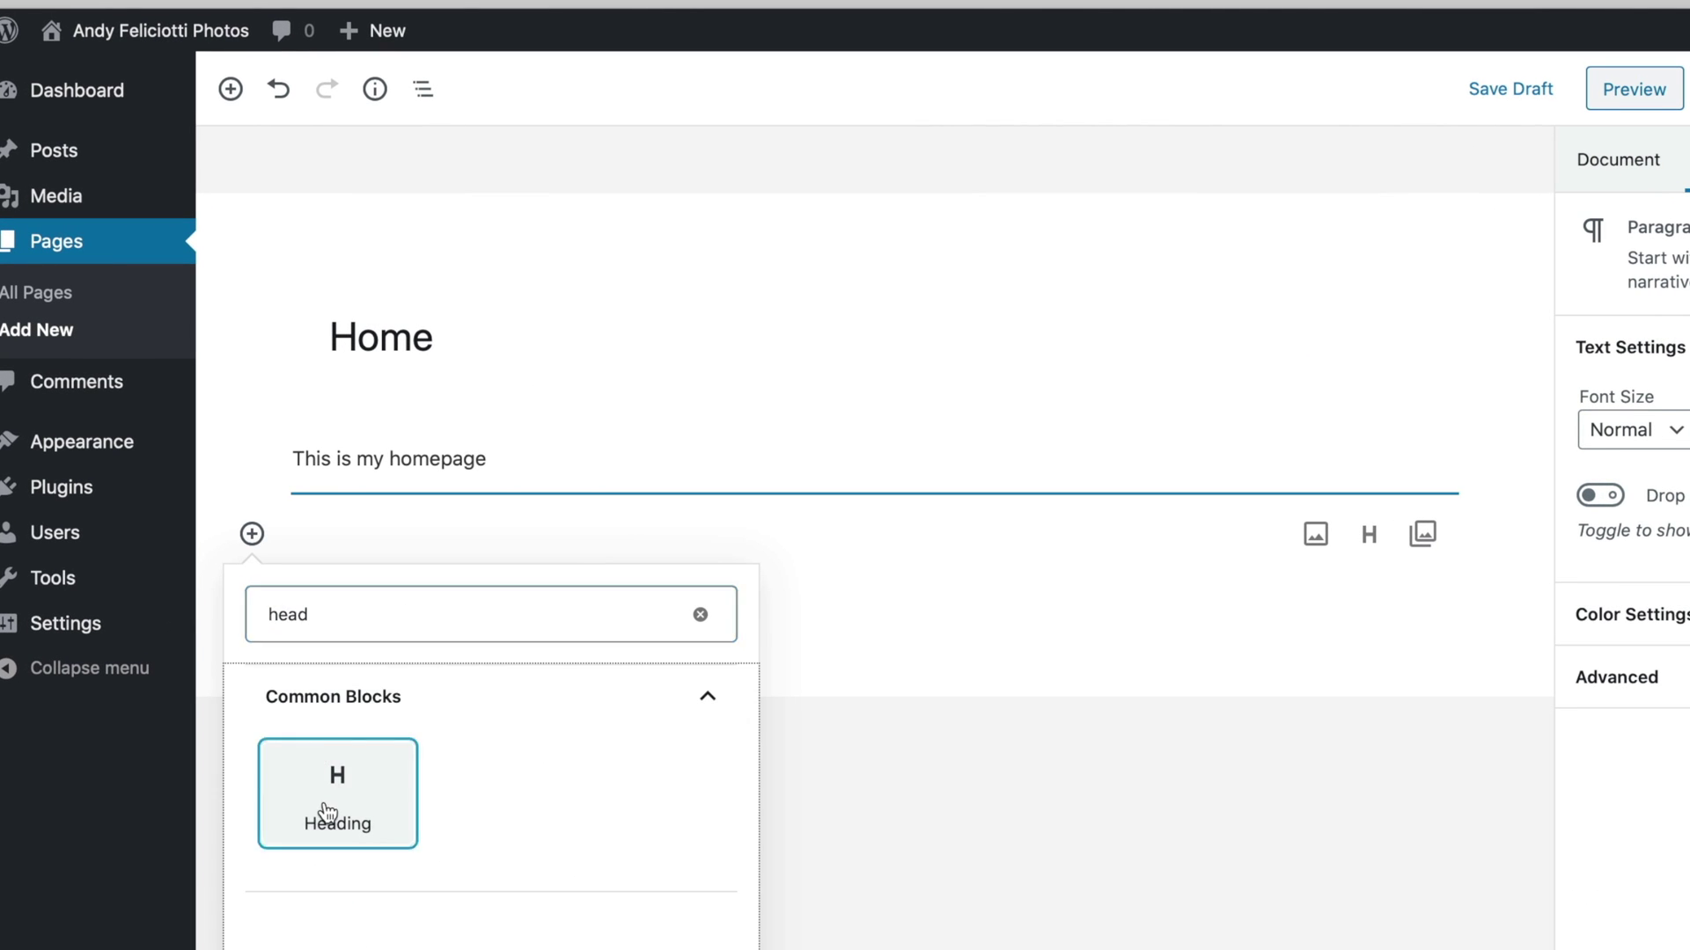
{"action": "left_click", "coordinate": [339, 783]}
{"action": "type", "text": "About"}
{"action": "key", "text": "BackSpace"}
{"action": "key", "text": "BackSpace"}
{"action": "key", "text": "BackSpace"}
{"action": "key", "text": "BackSpace"}
{"action": "key", "text": "BackSpace"}
{"action": "type", "text": "Who Am I?"}
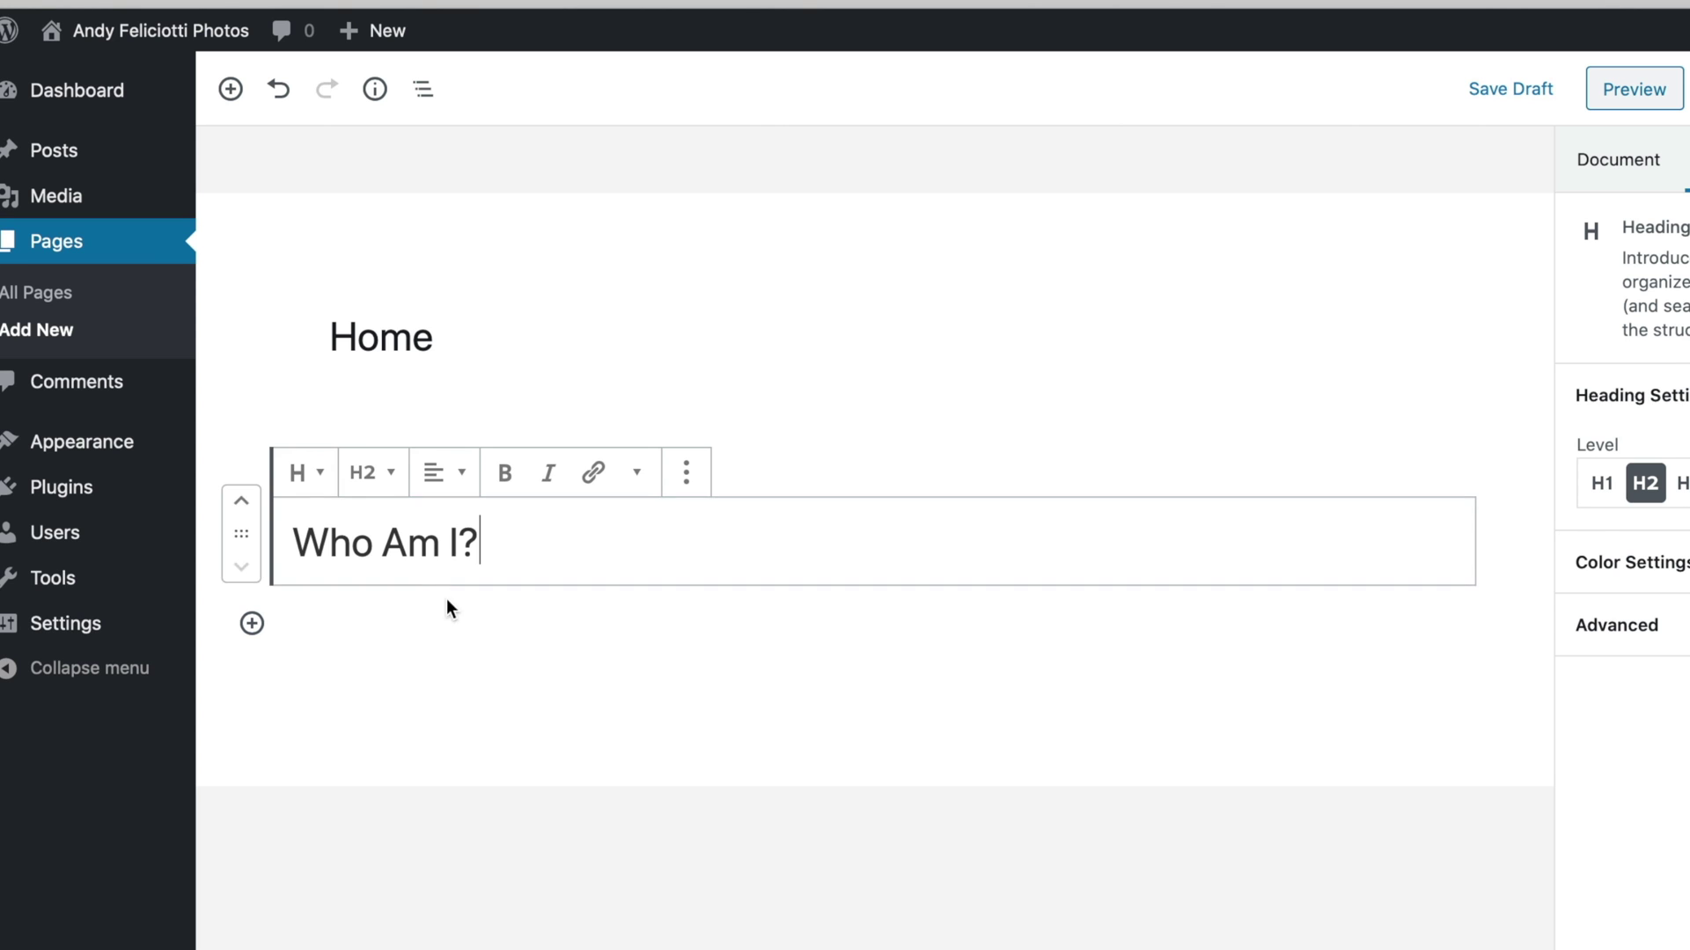
Step: Add a paragraph below the heading with the owner's first name and "takes pictures.", and publish the Home page
{"action": "key", "text": "Return"}
{"action": "type", "text": "Andy"}
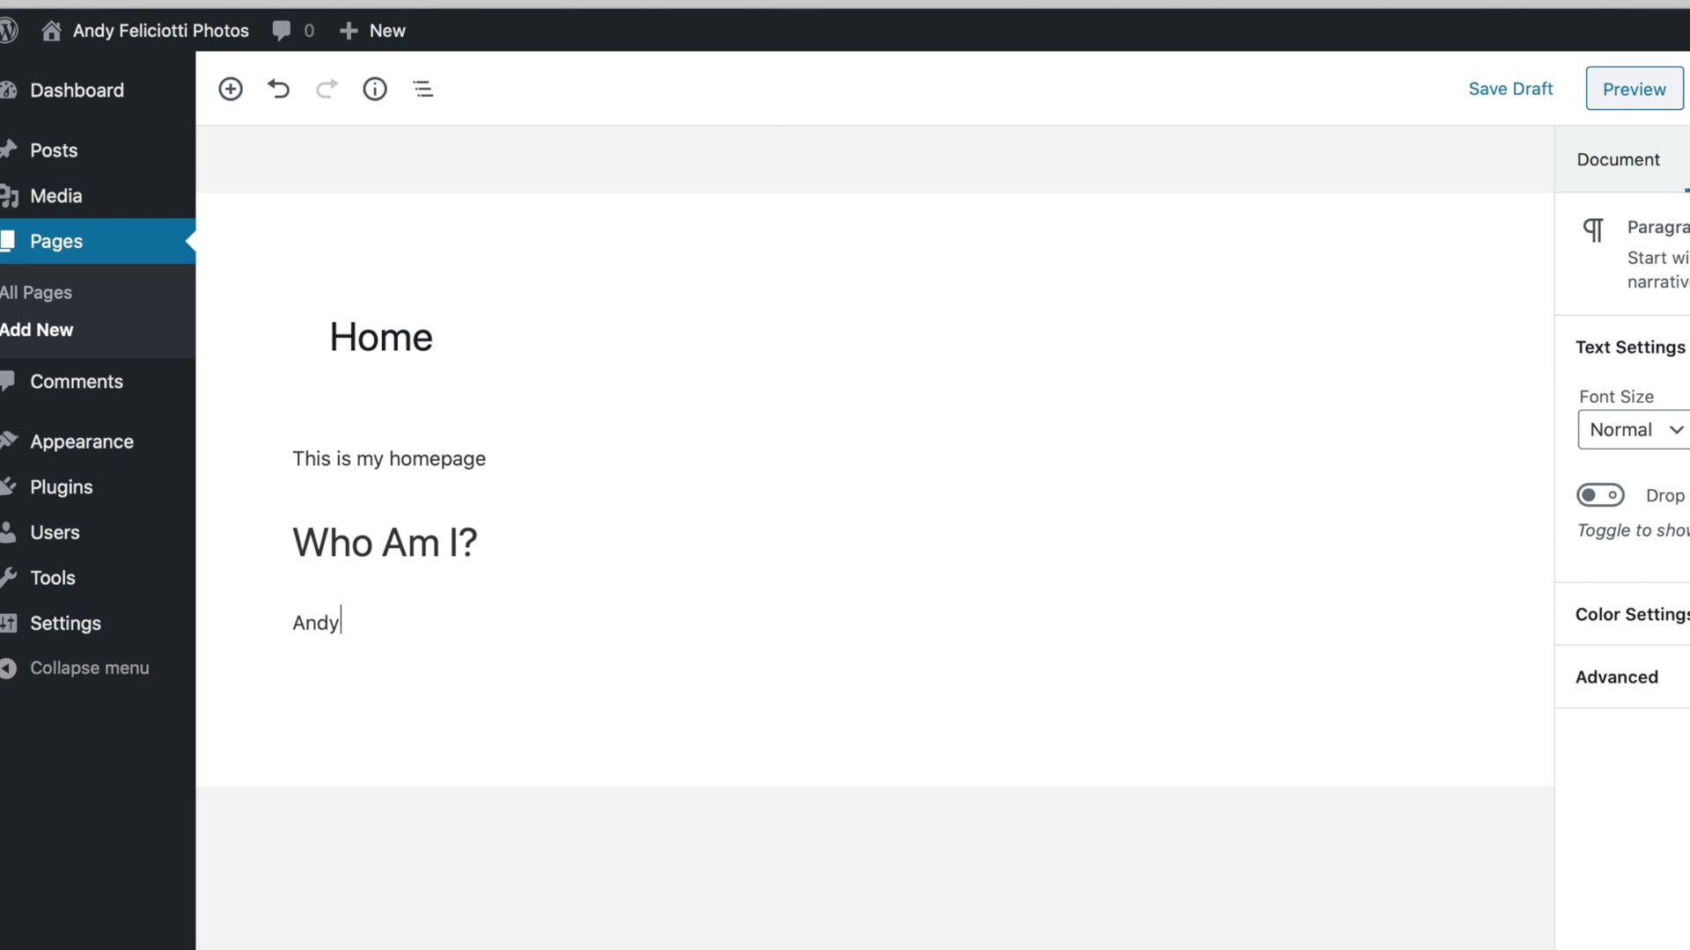
{"action": "type", "text": " takes pictures."}
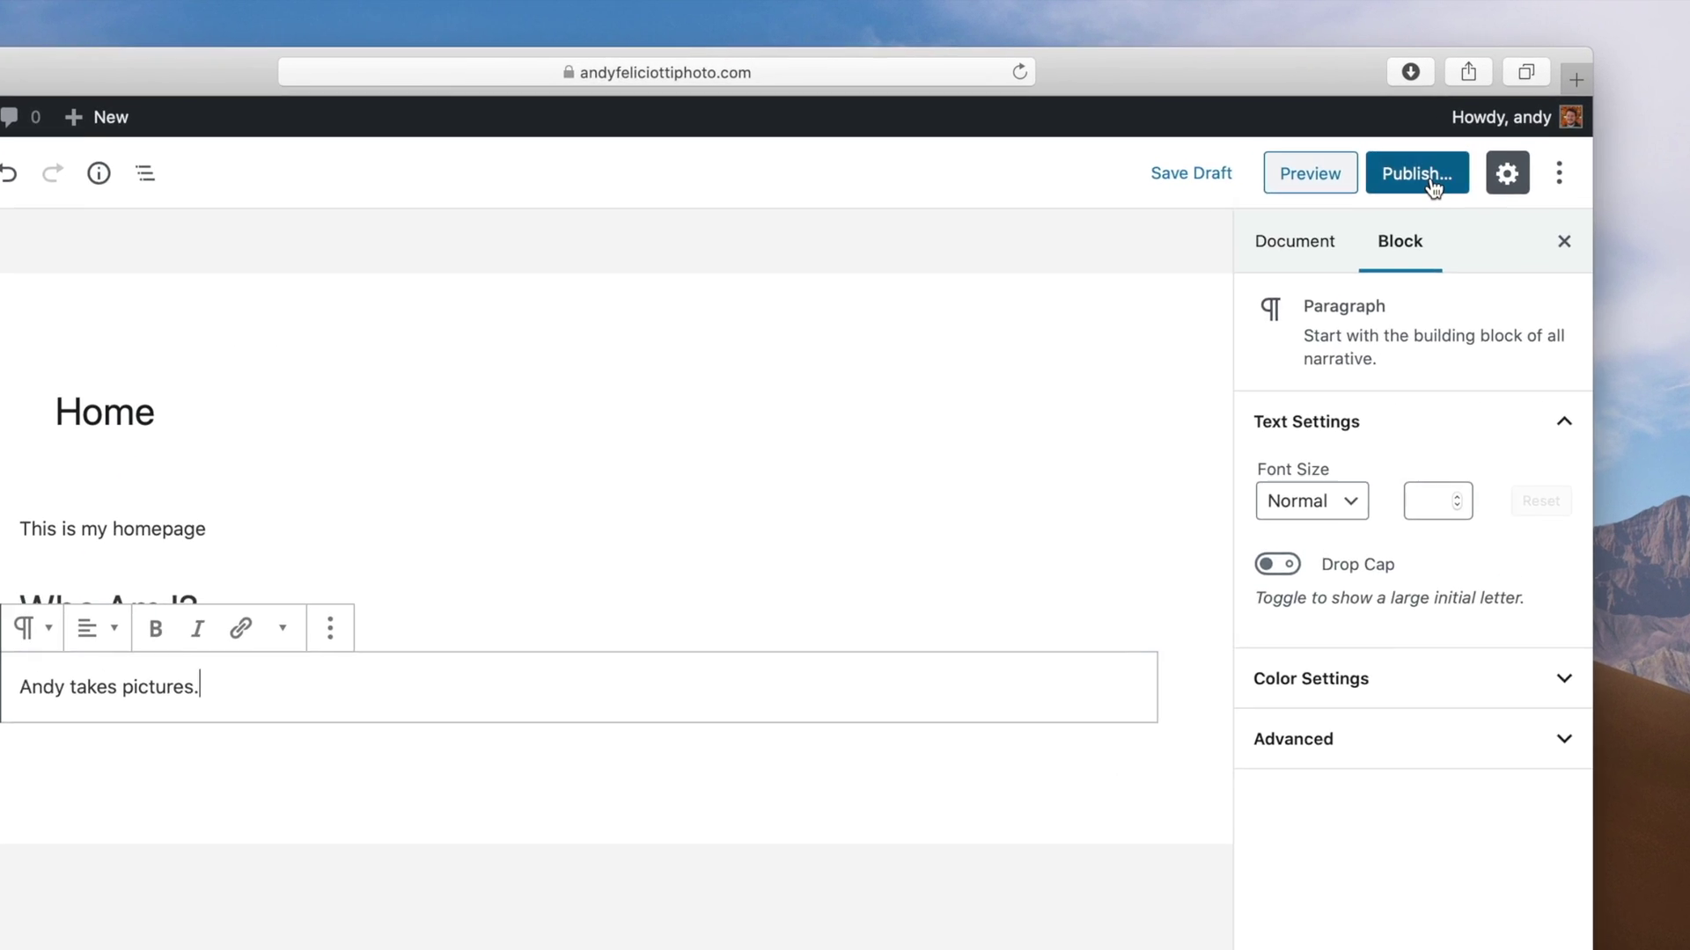
{"action": "left_click", "coordinate": [1450, 141]}
{"action": "left_click", "coordinate": [1427, 189]}
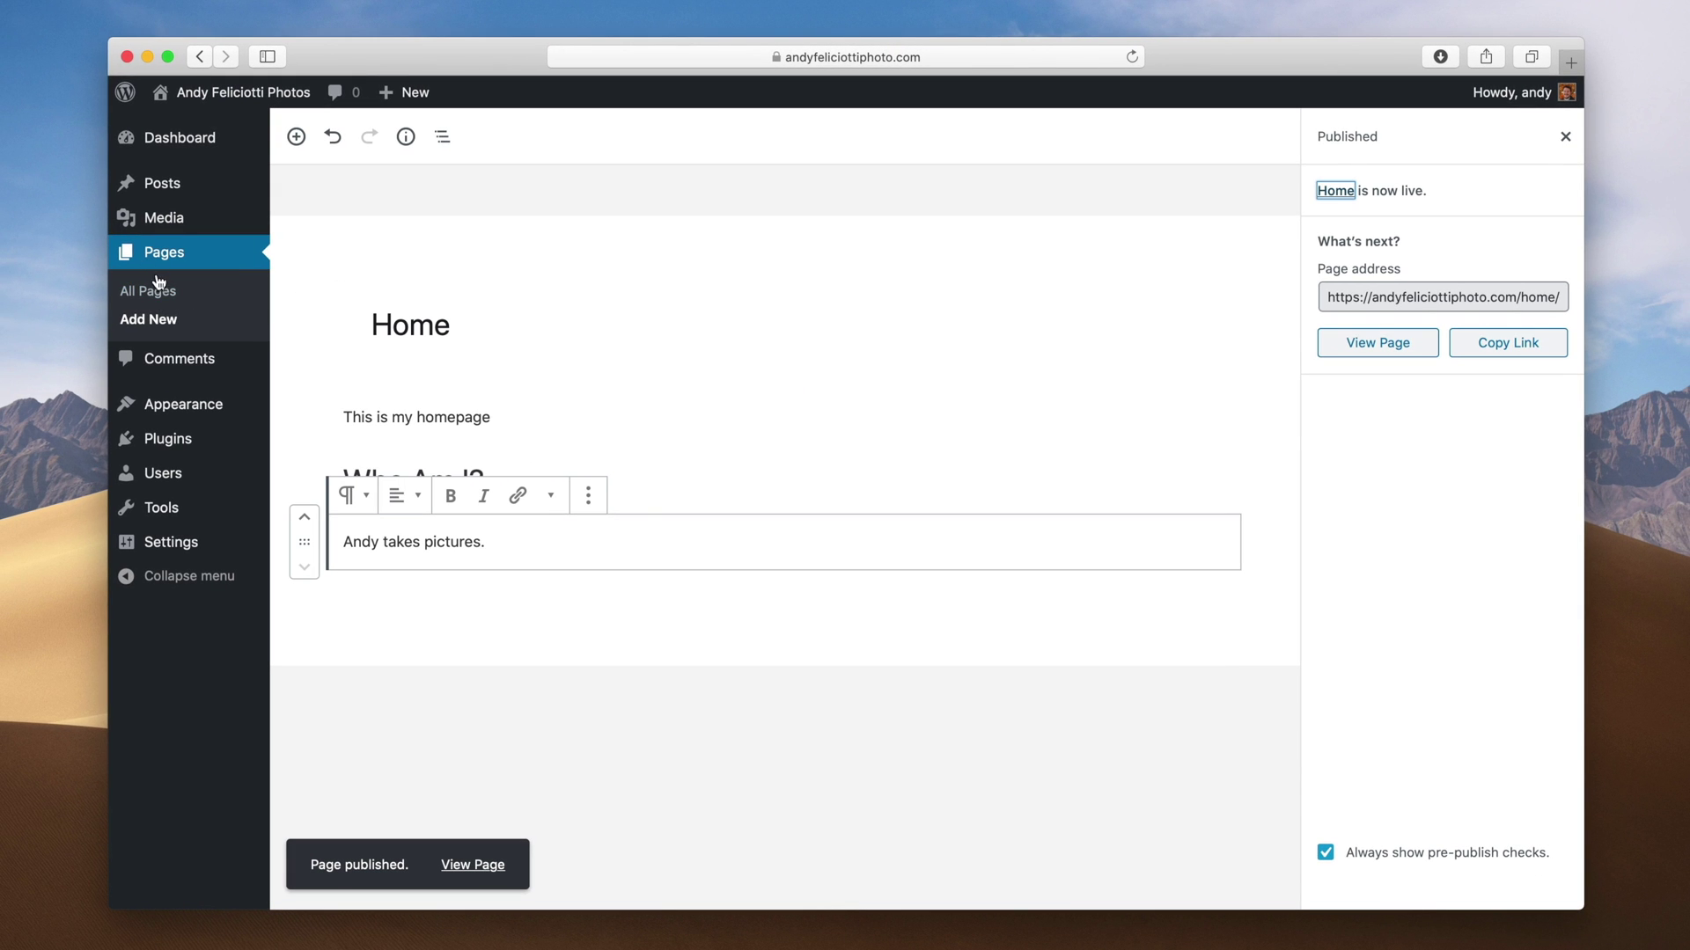
Step: Create a new page titled "About" with the paragraph "About Me"
{"action": "left_click", "coordinate": [164, 320]}
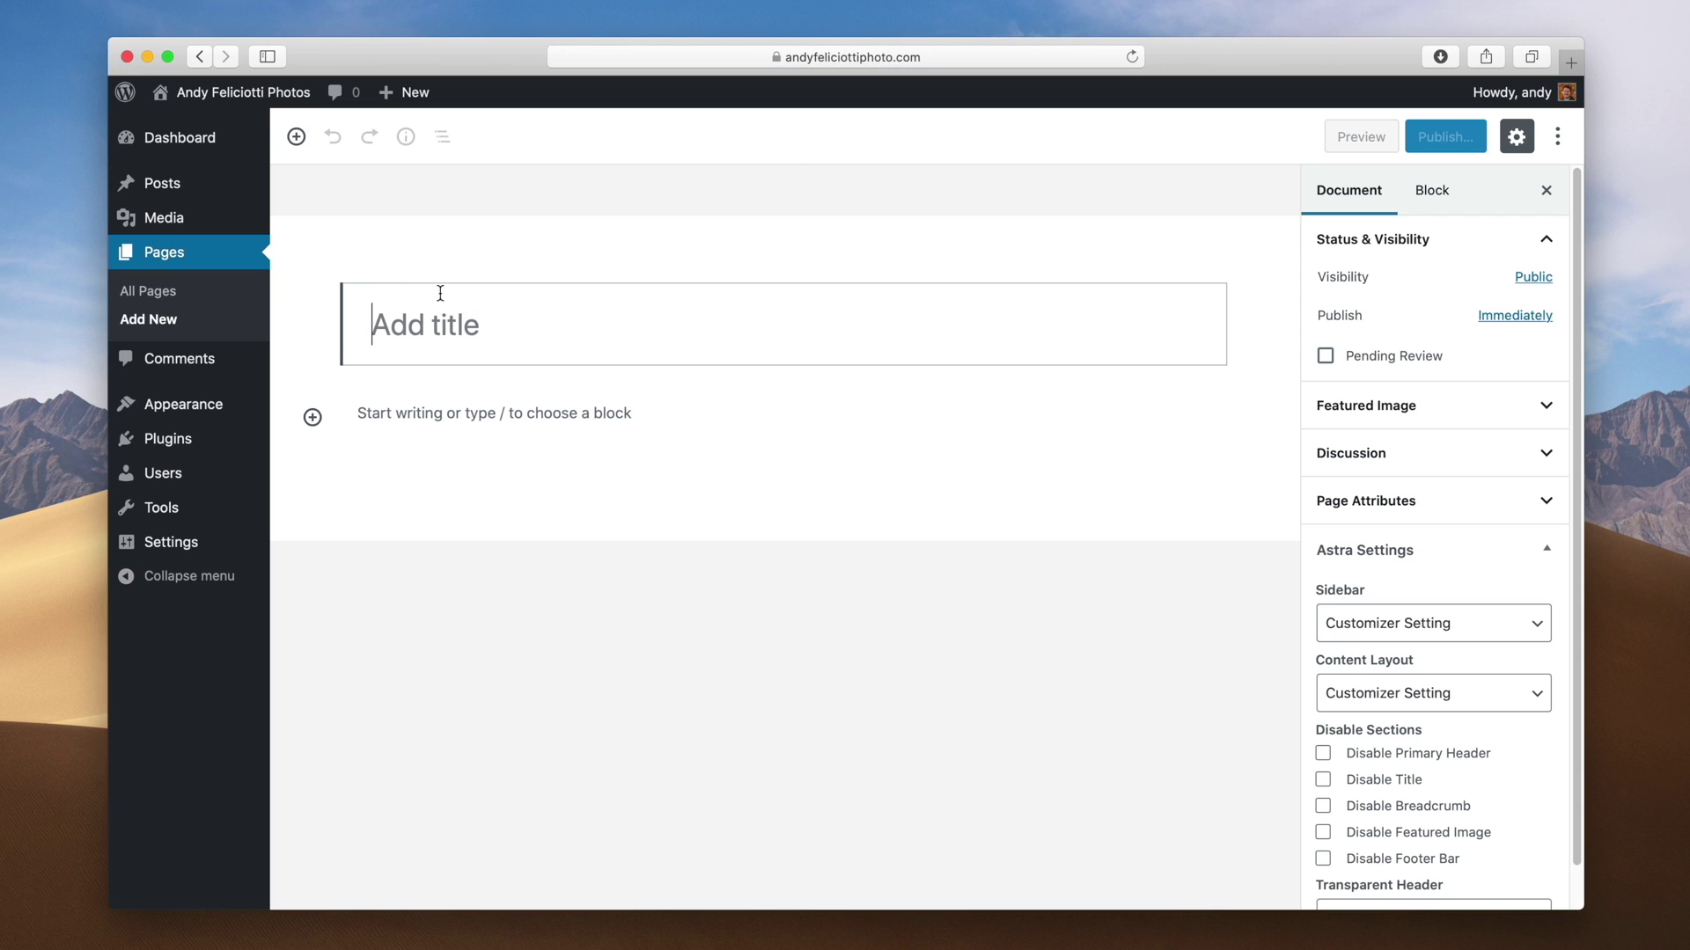
{"action": "type", "text": "About"}
{"action": "left_click", "coordinate": [495, 406]}
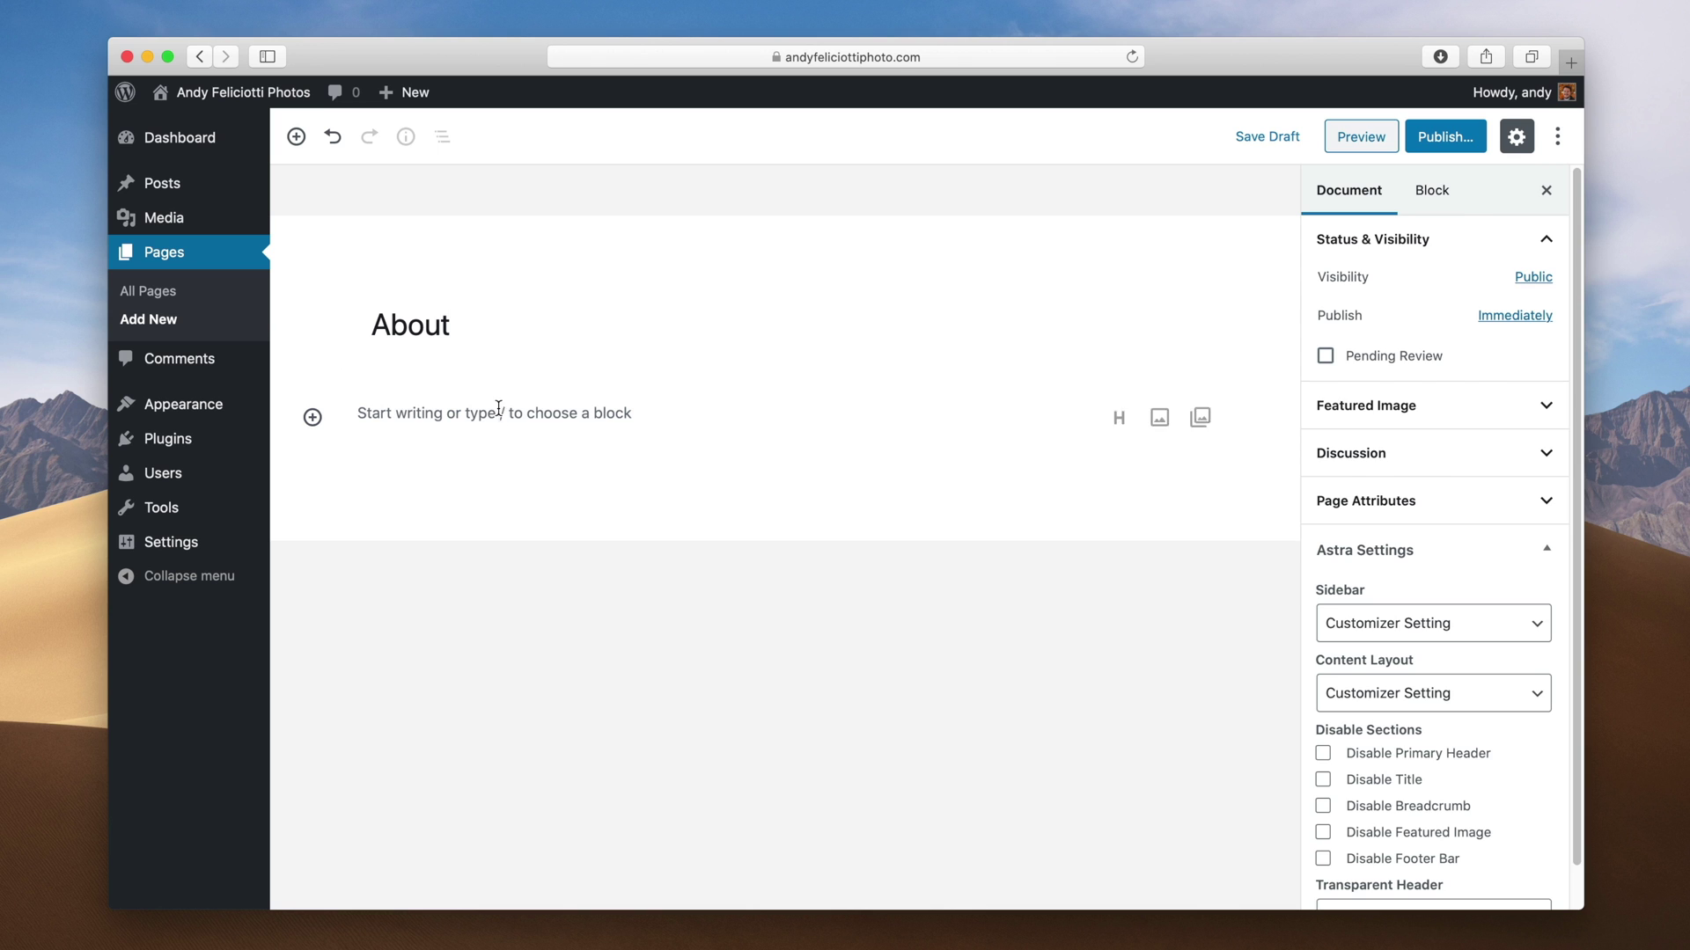
{"action": "type", "text": "About Me"}
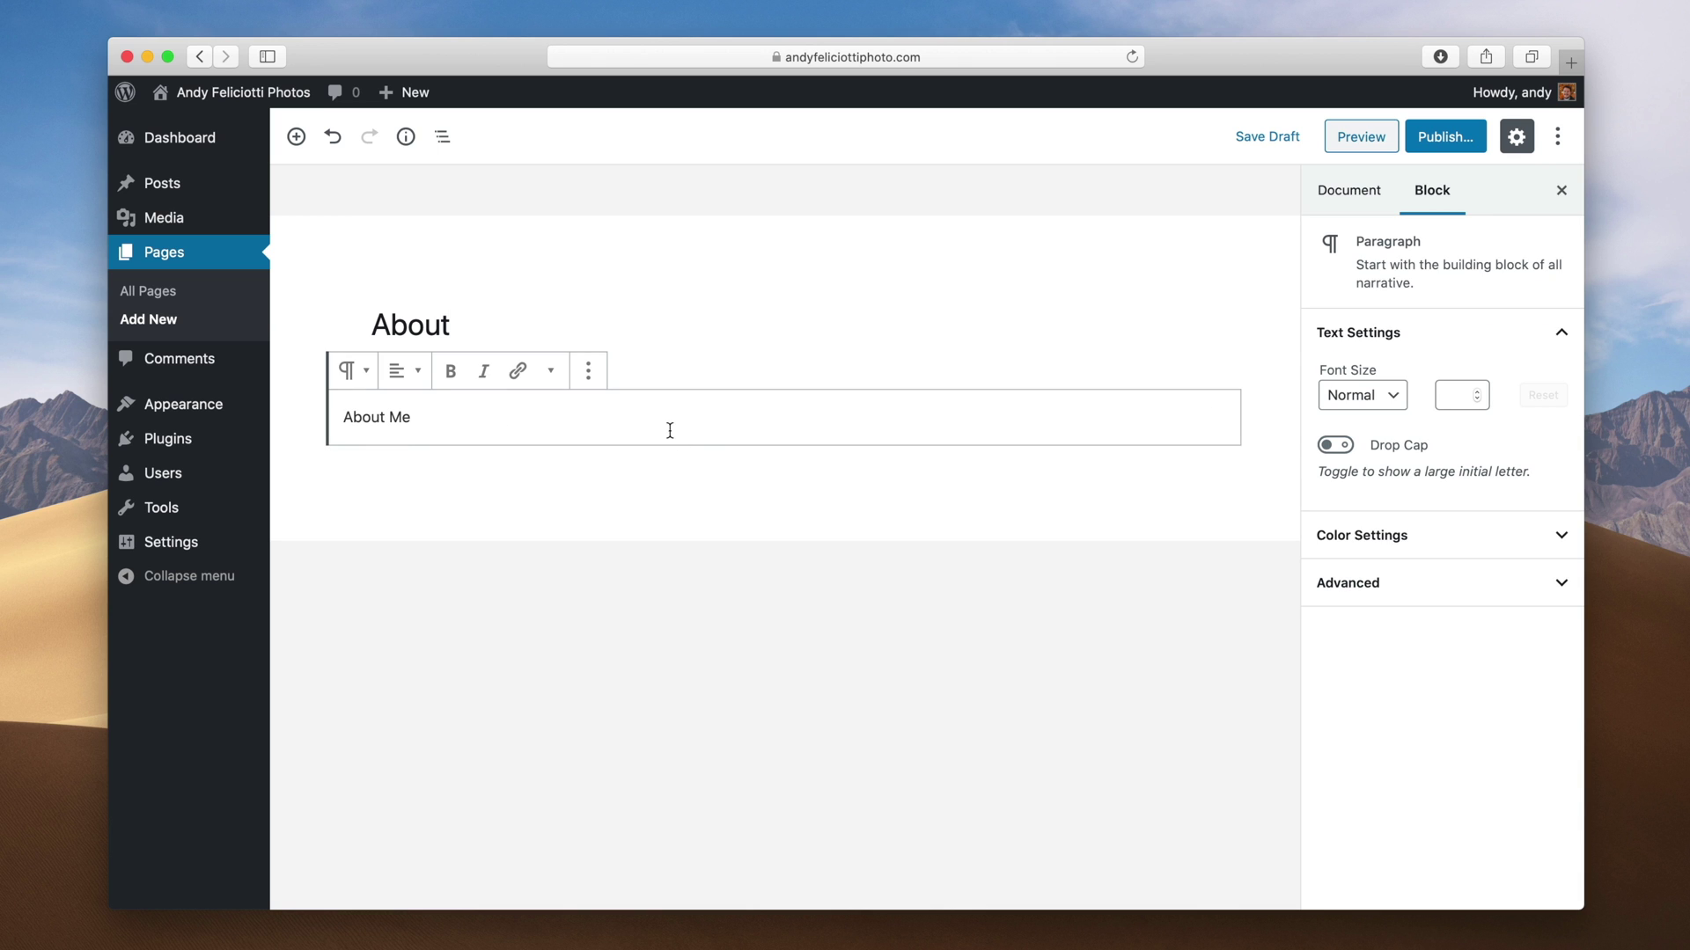
Step: Insert an empty Image block below the "About Me" paragraph and publish the About page
{"action": "left_click", "coordinate": [406, 477]}
{"action": "left_click", "coordinate": [339, 466]}
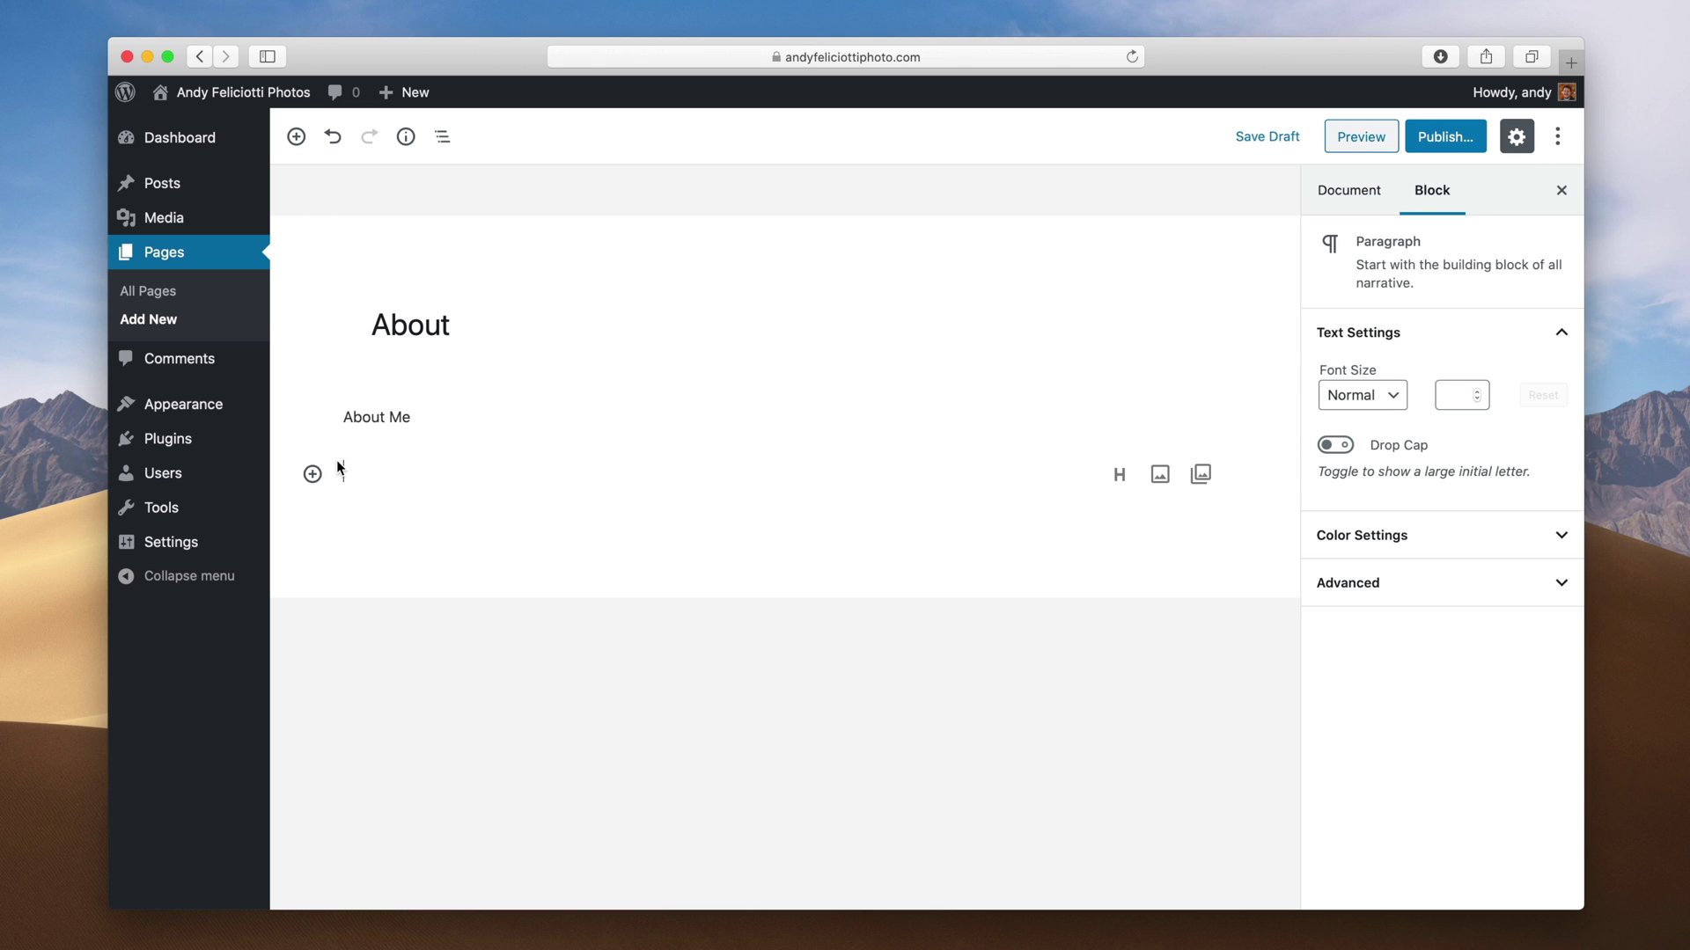
{"action": "left_click", "coordinate": [1159, 473]}
{"action": "left_click", "coordinate": [539, 414]}
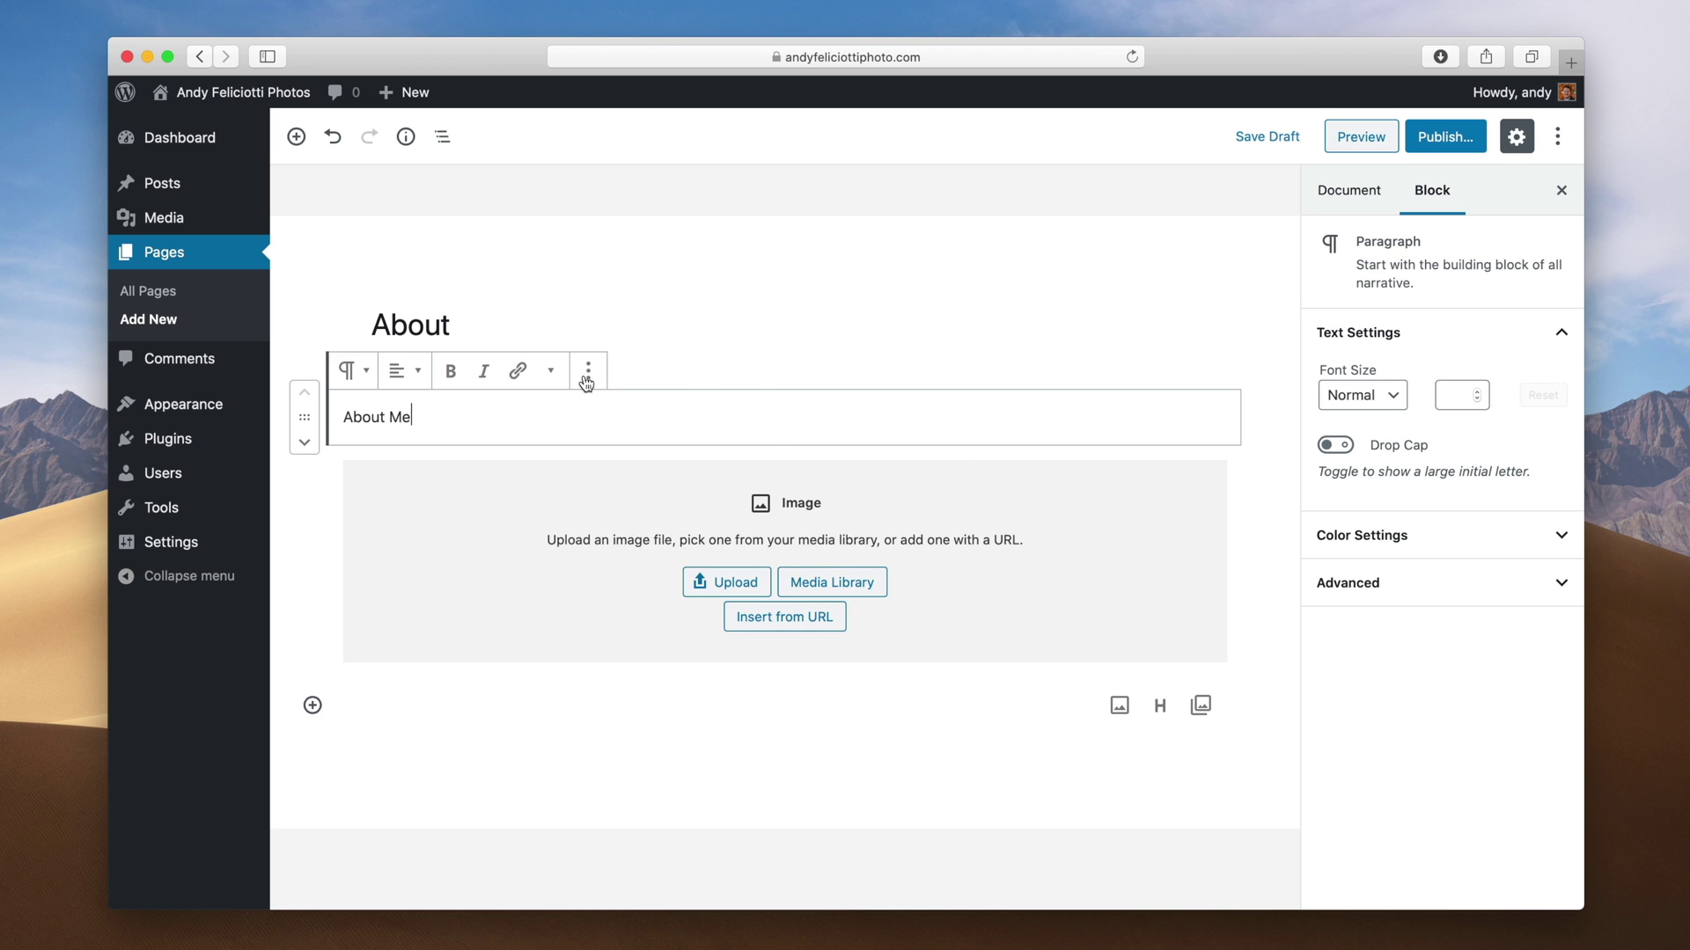
{"action": "left_click", "coordinate": [1427, 151]}
{"action": "left_click", "coordinate": [1453, 137]}
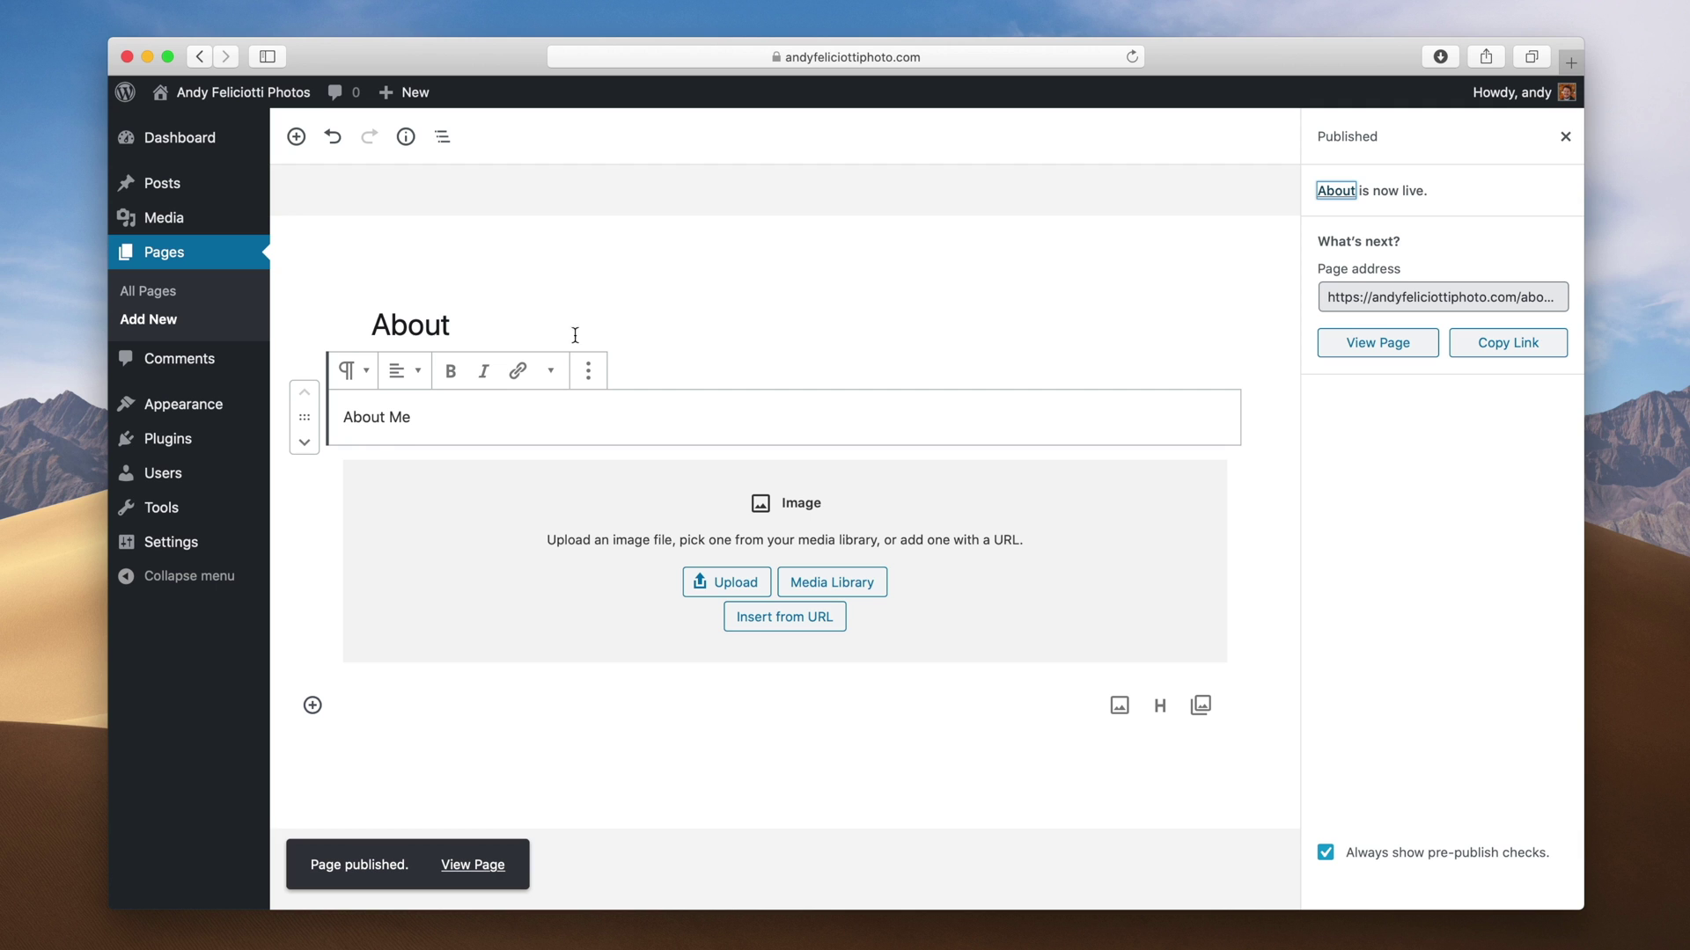
Step: Create a new page titled "Blog" without any content and publish it
{"action": "left_click", "coordinate": [208, 257]}
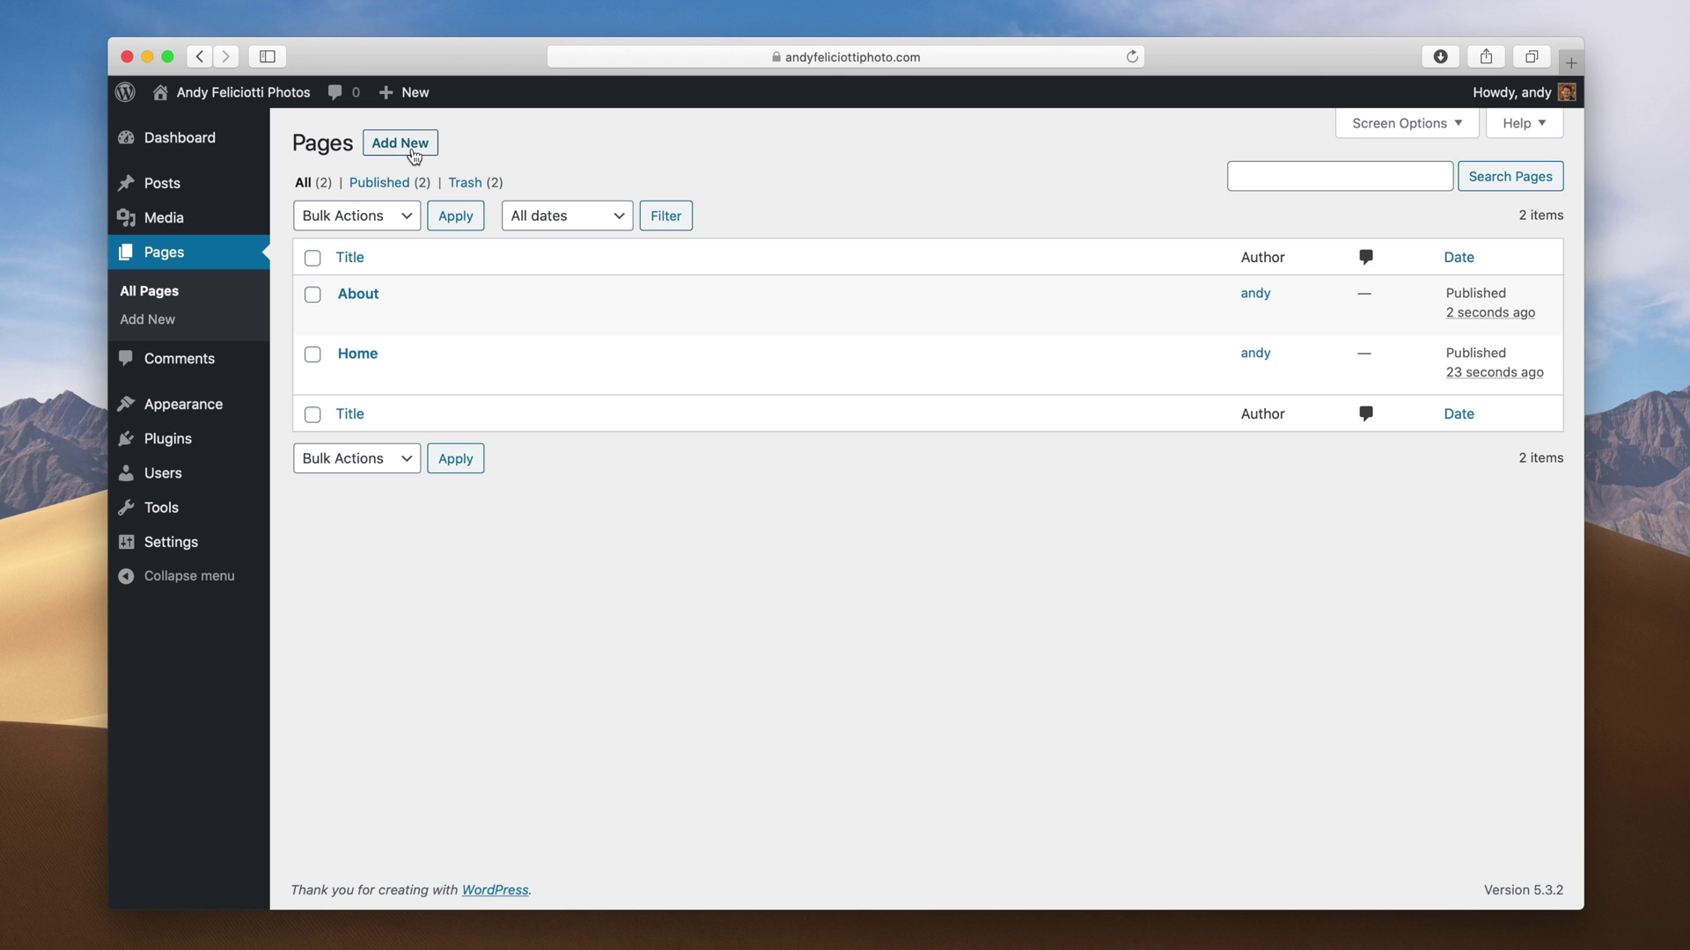
{"action": "left_click", "coordinate": [410, 150]}
{"action": "type", "text": "Blog"}
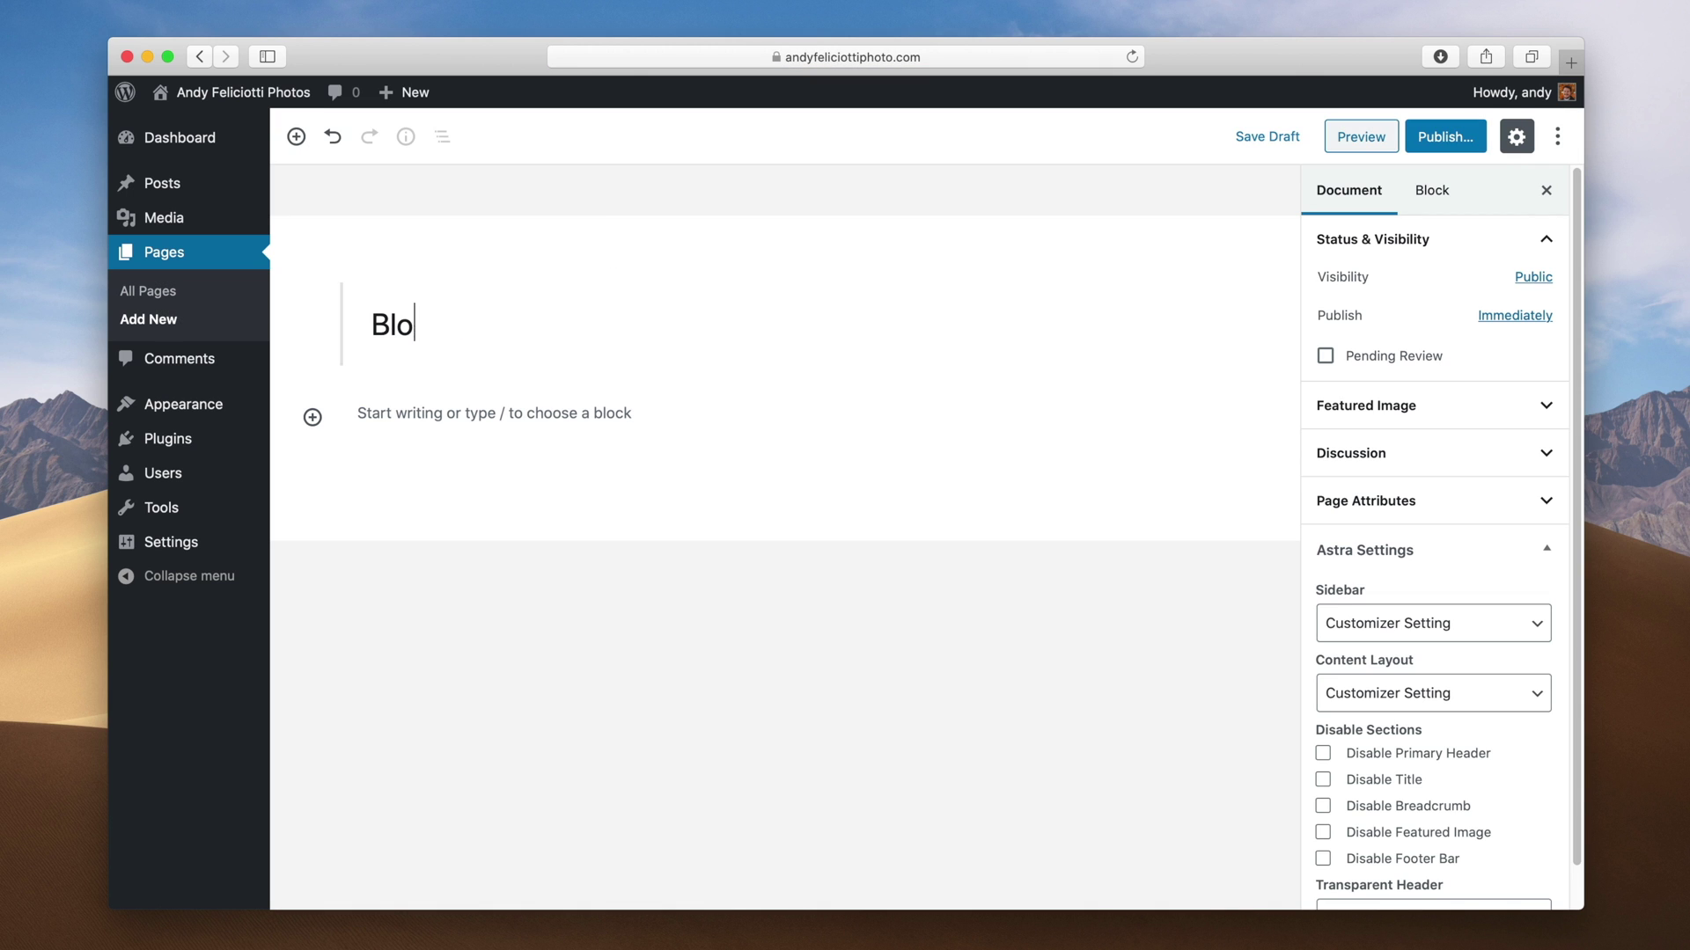
{"action": "left_click", "coordinate": [1456, 137]}
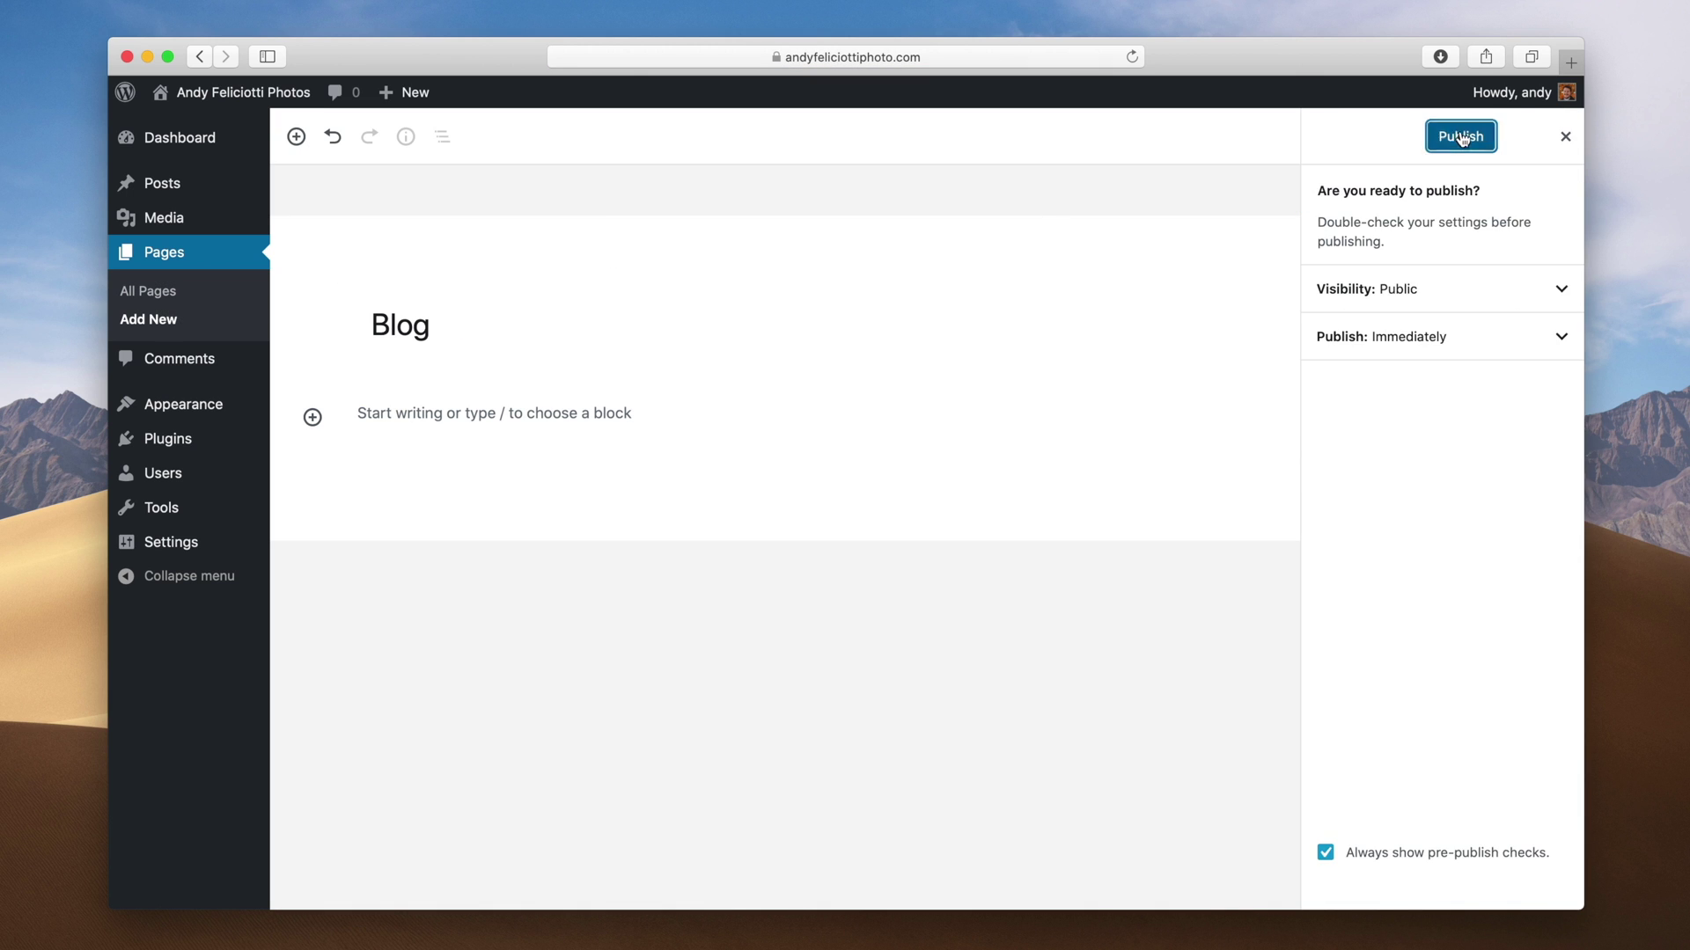
{"action": "left_click", "coordinate": [1461, 139]}
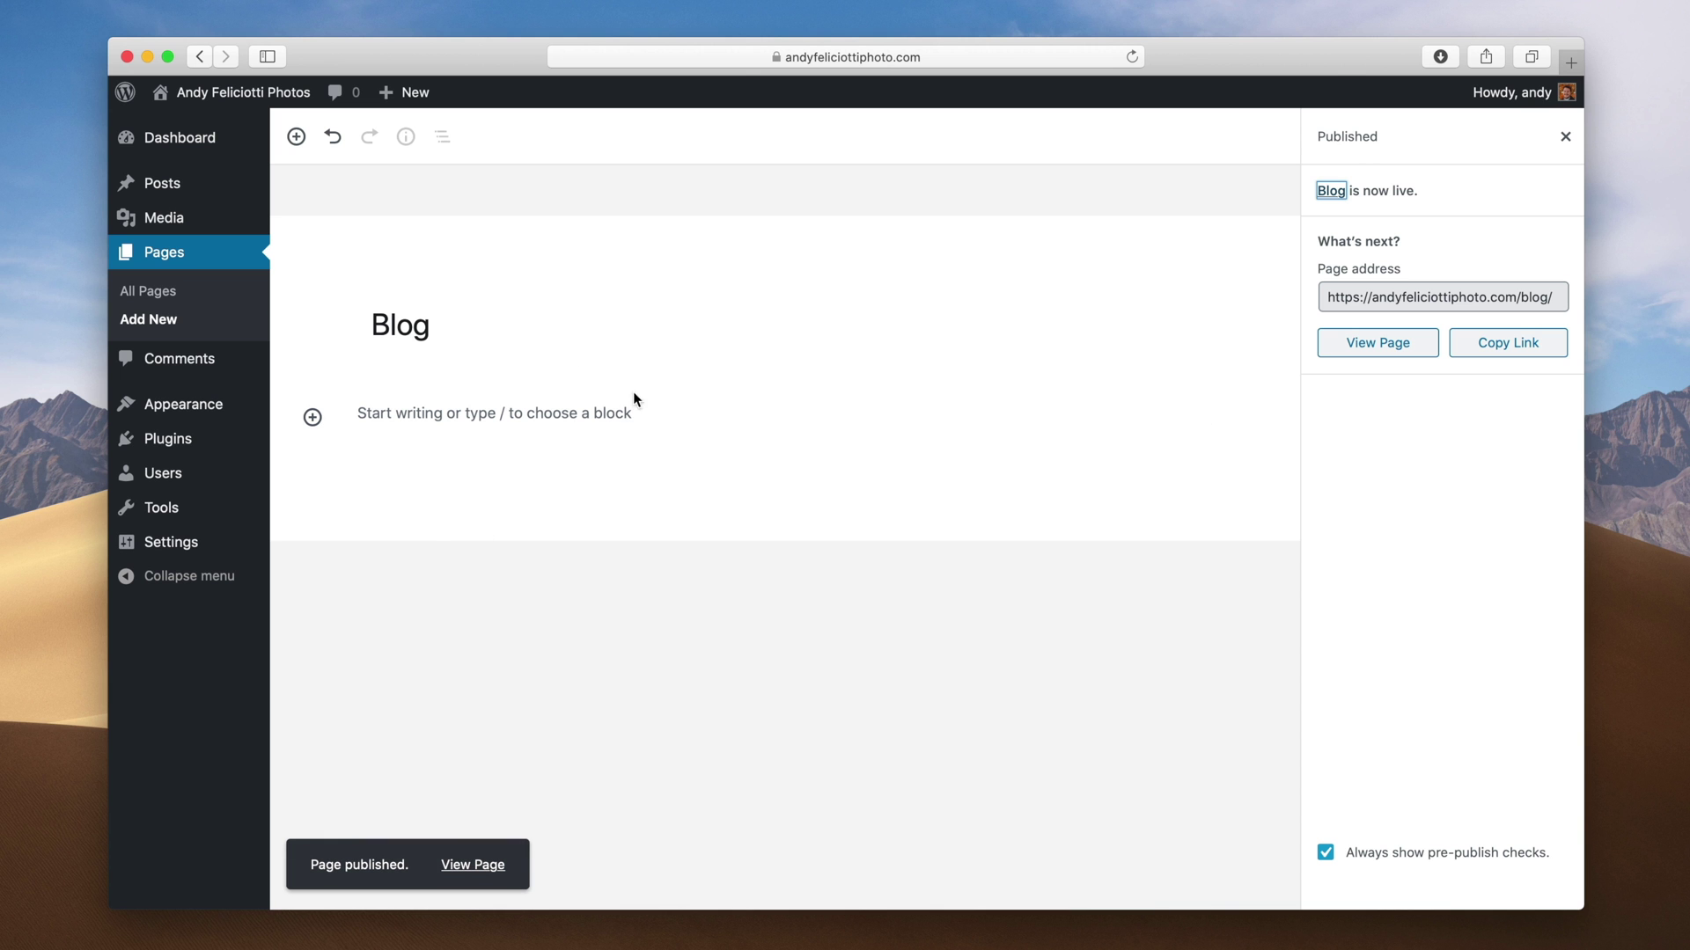
Step: Set the homepage to display a static page in the site's Reading settings
{"action": "mouse_move", "coordinate": [161, 507]}
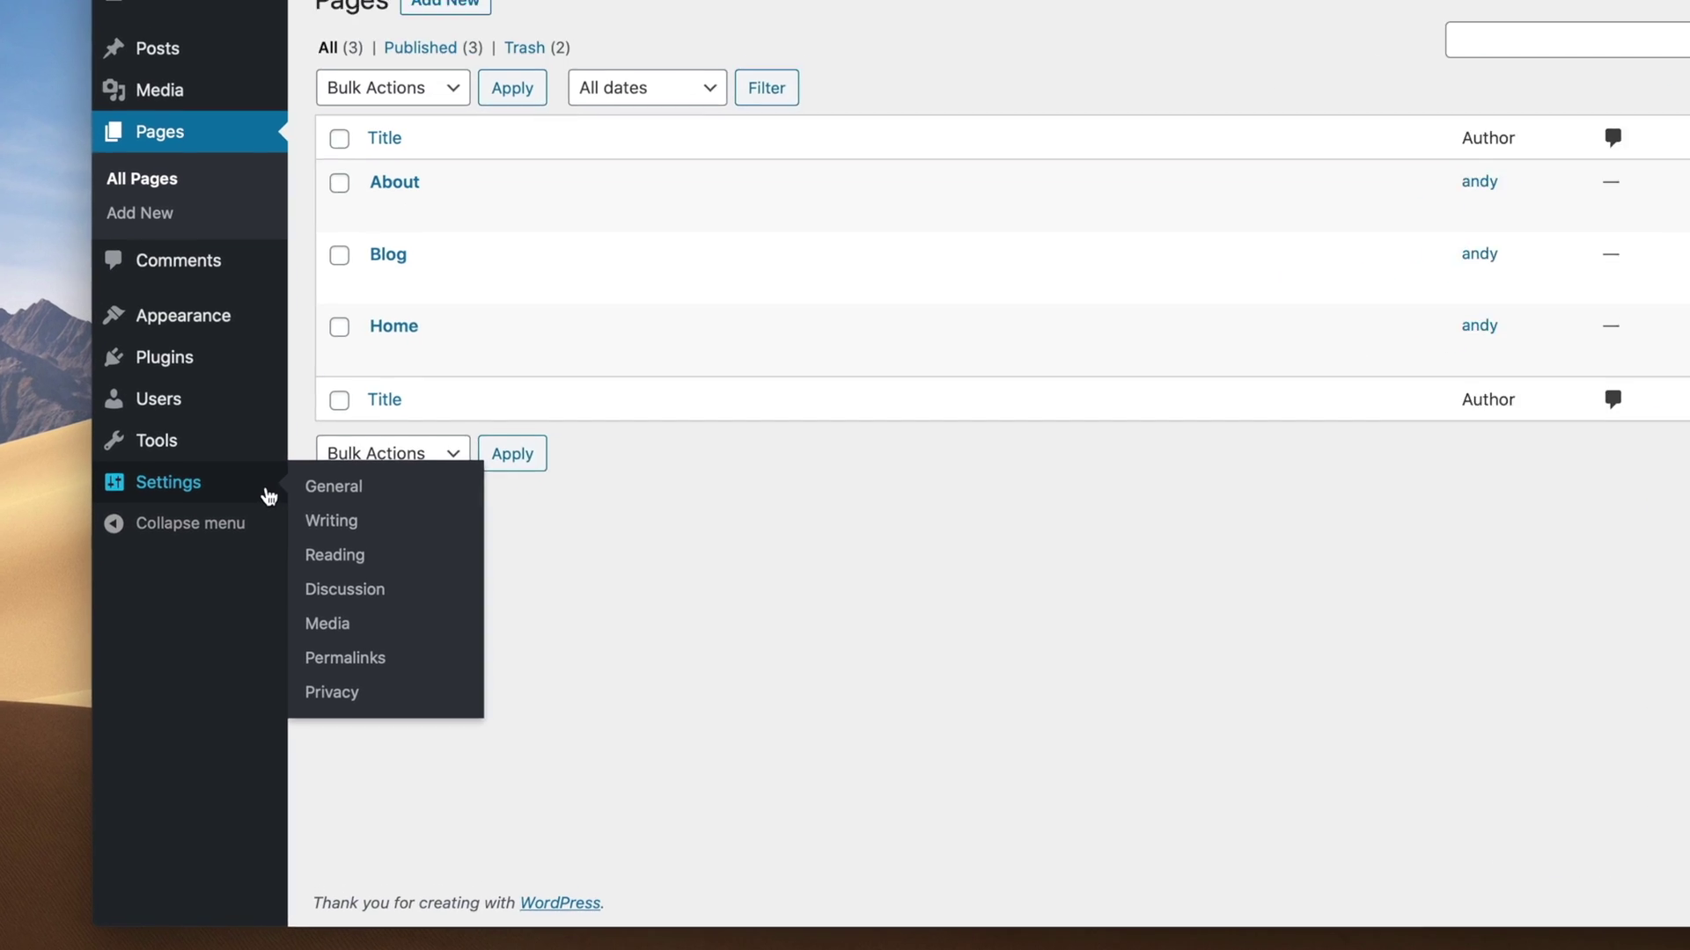
{"action": "left_click", "coordinate": [309, 602]}
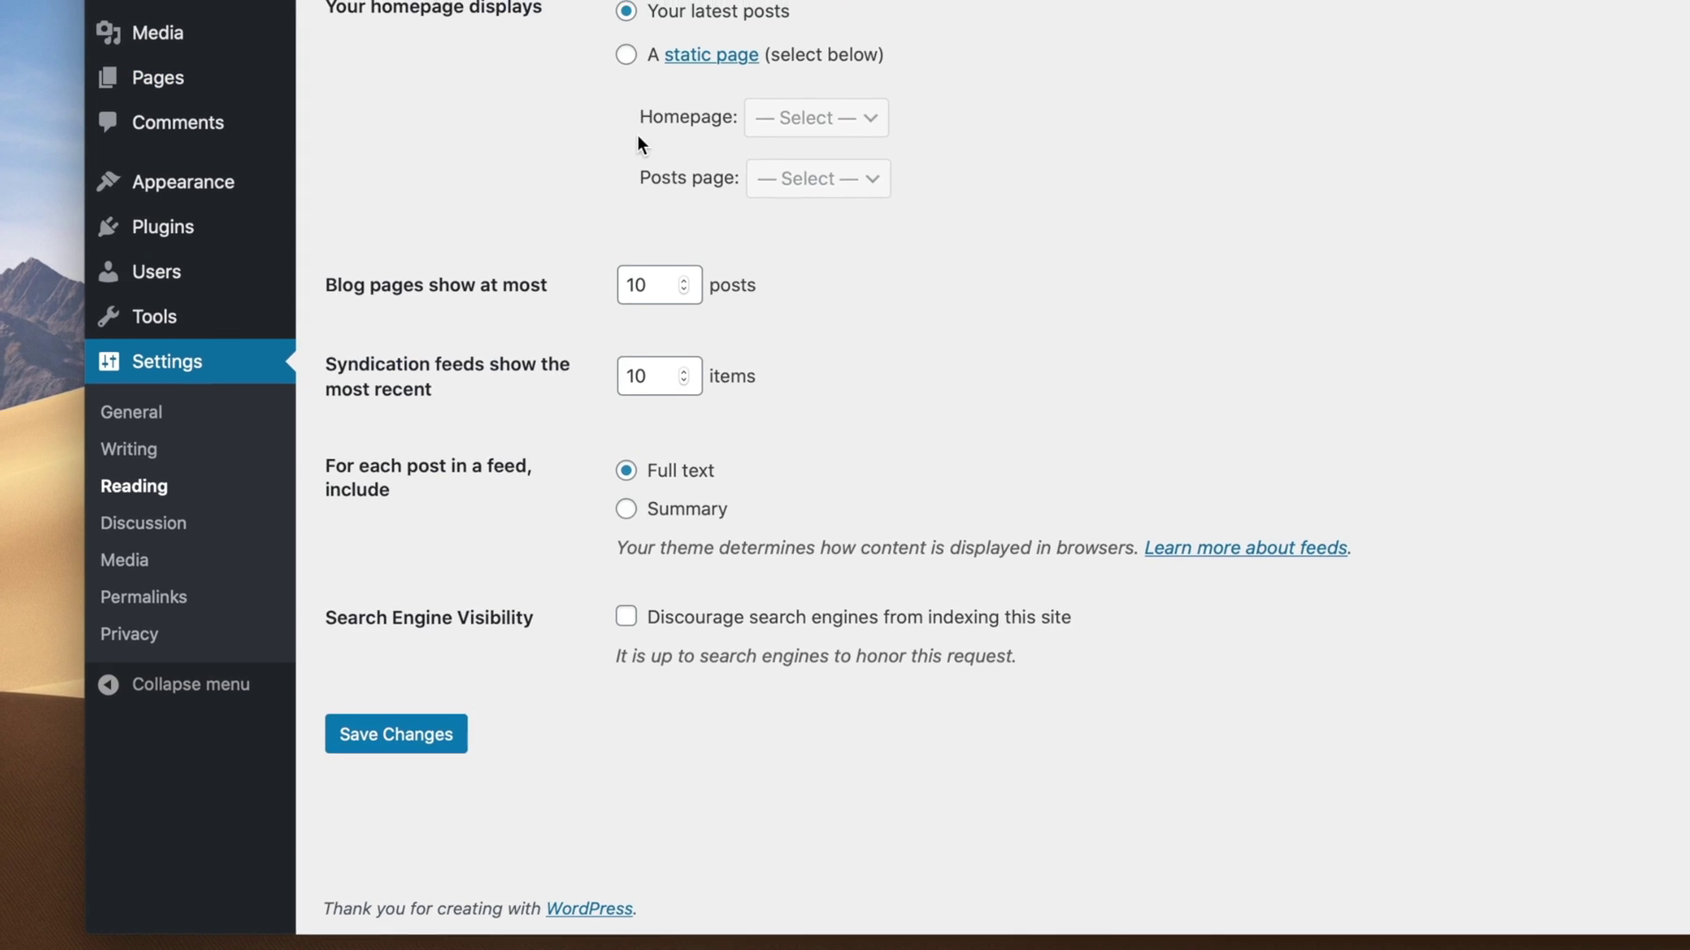
{"action": "left_click_drag", "start_coordinate": [291, 198], "coordinate": [637, 199]}
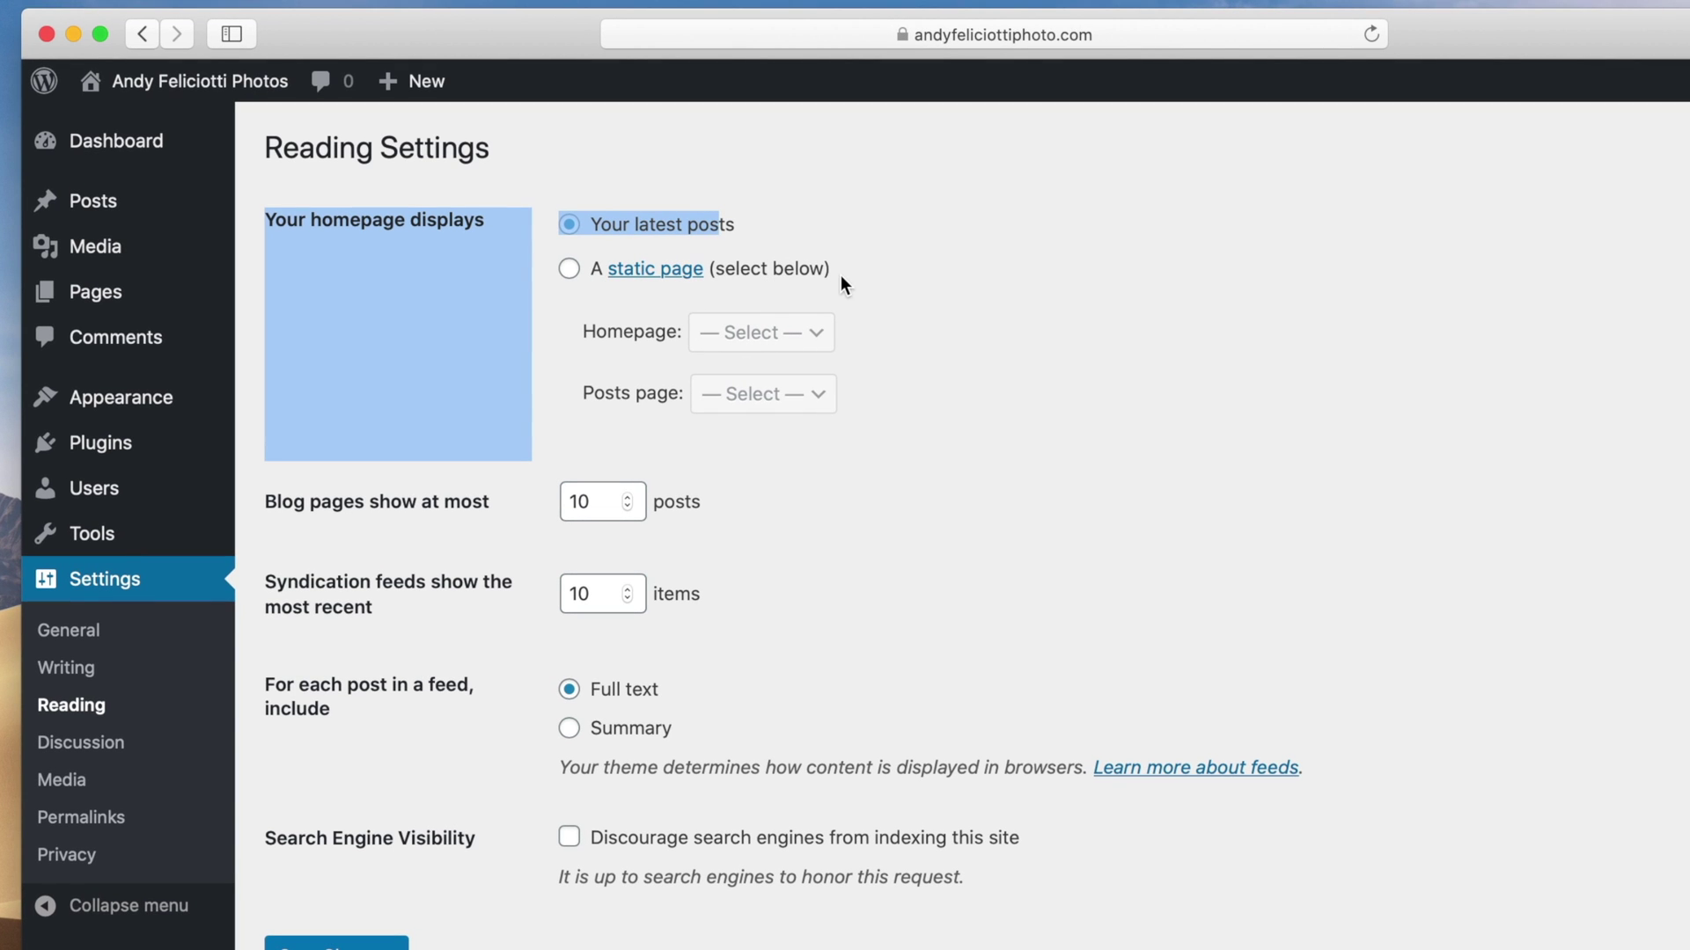
{"action": "left_click", "coordinate": [908, 299]}
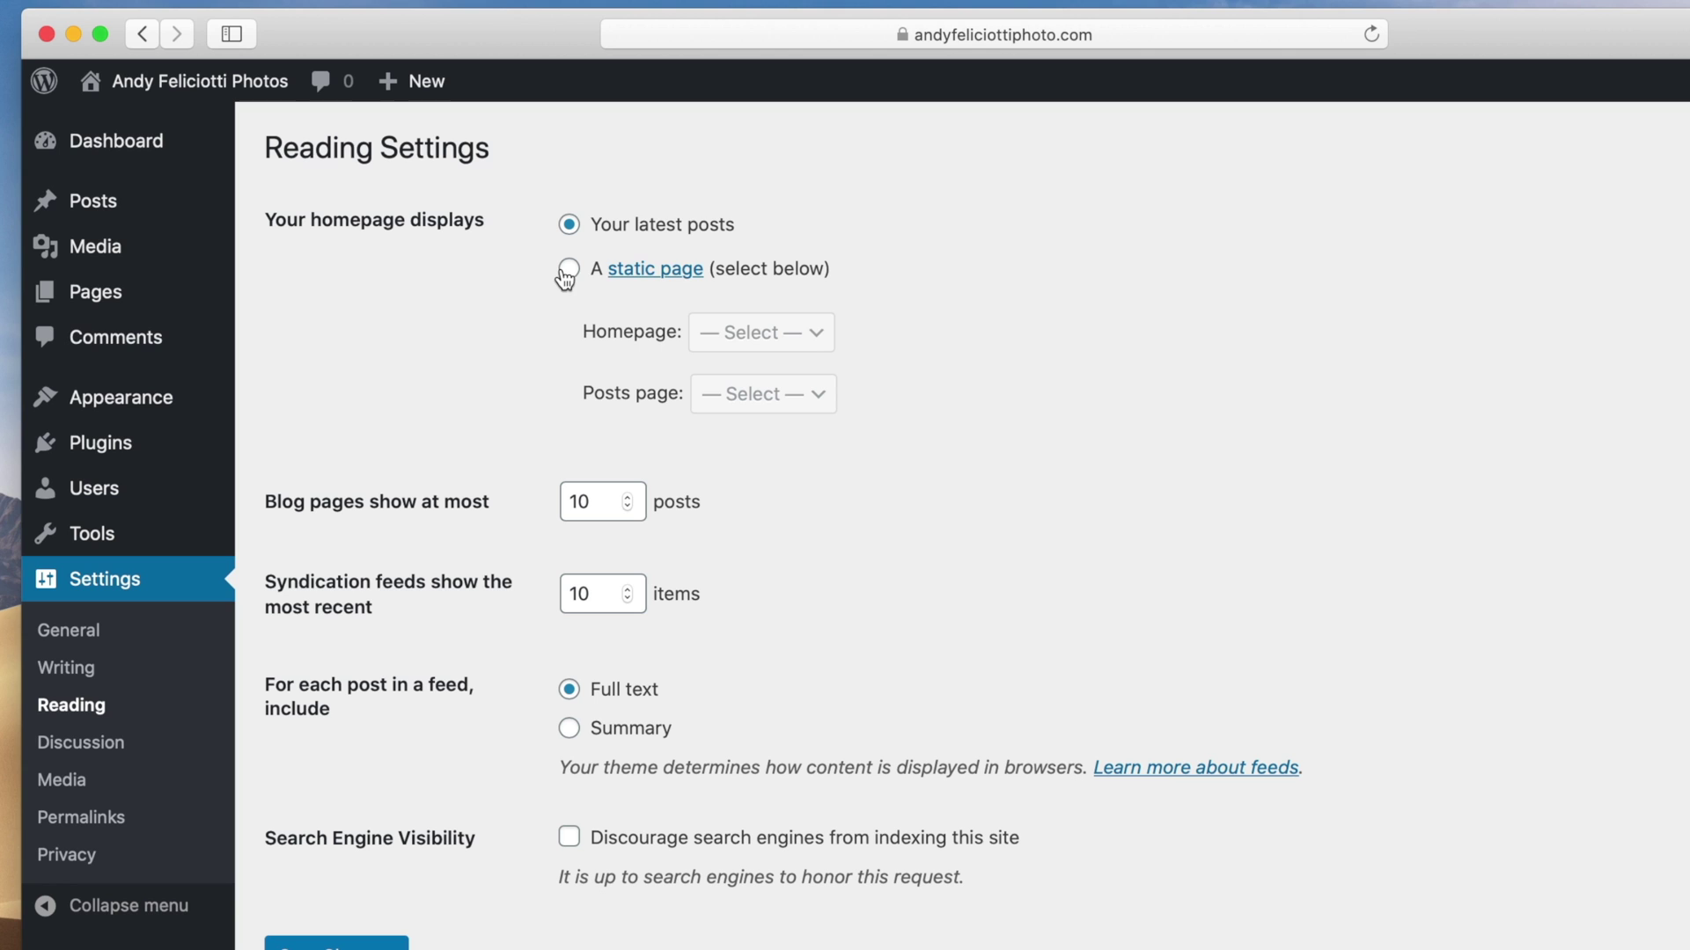
{"action": "left_click", "coordinate": [766, 276]}
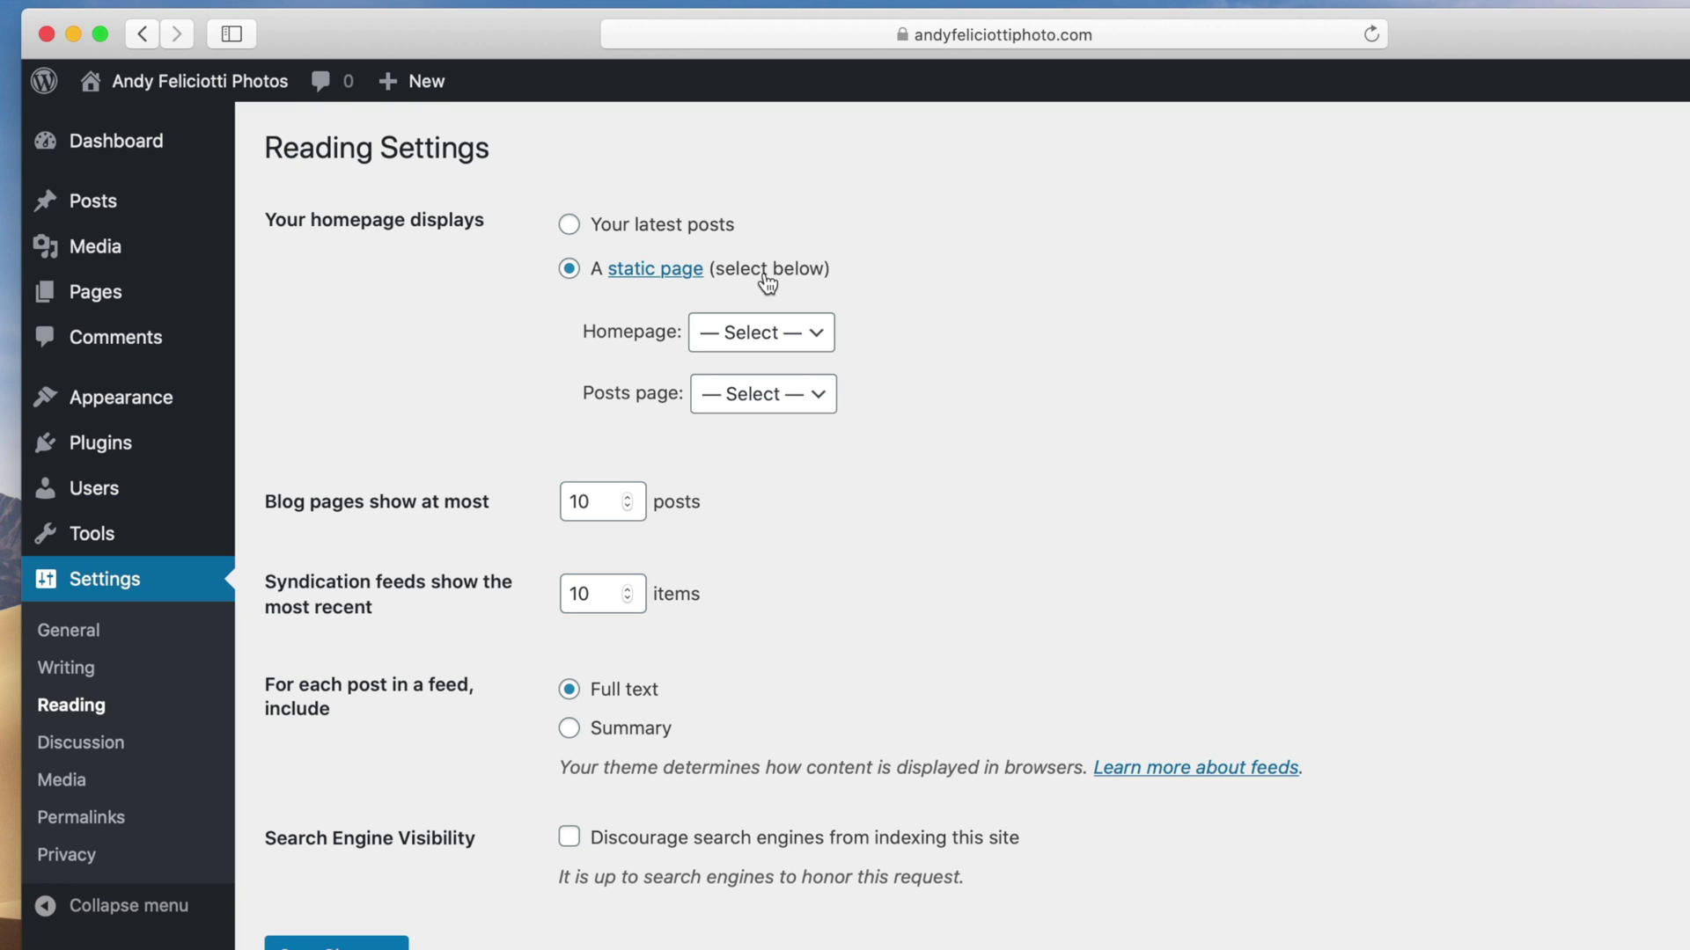
Step: Assign Home as the homepage and Blog as the posts page, and save the Reading settings
{"action": "left_click", "coordinate": [732, 331]}
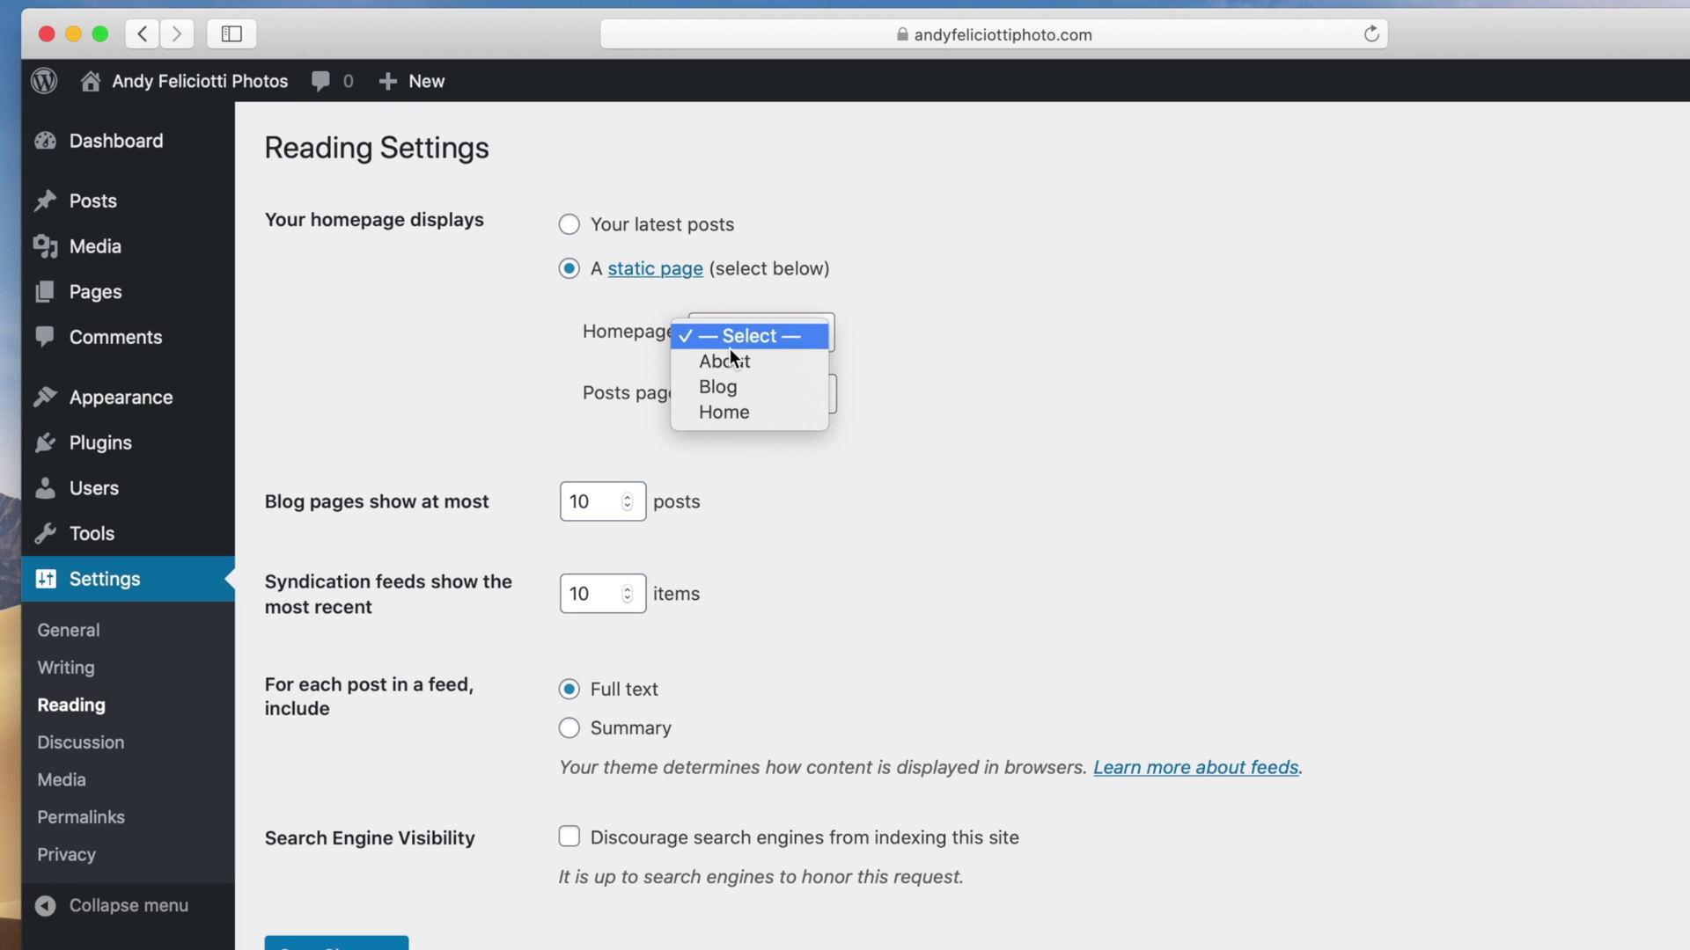
{"action": "left_click", "coordinate": [727, 410]}
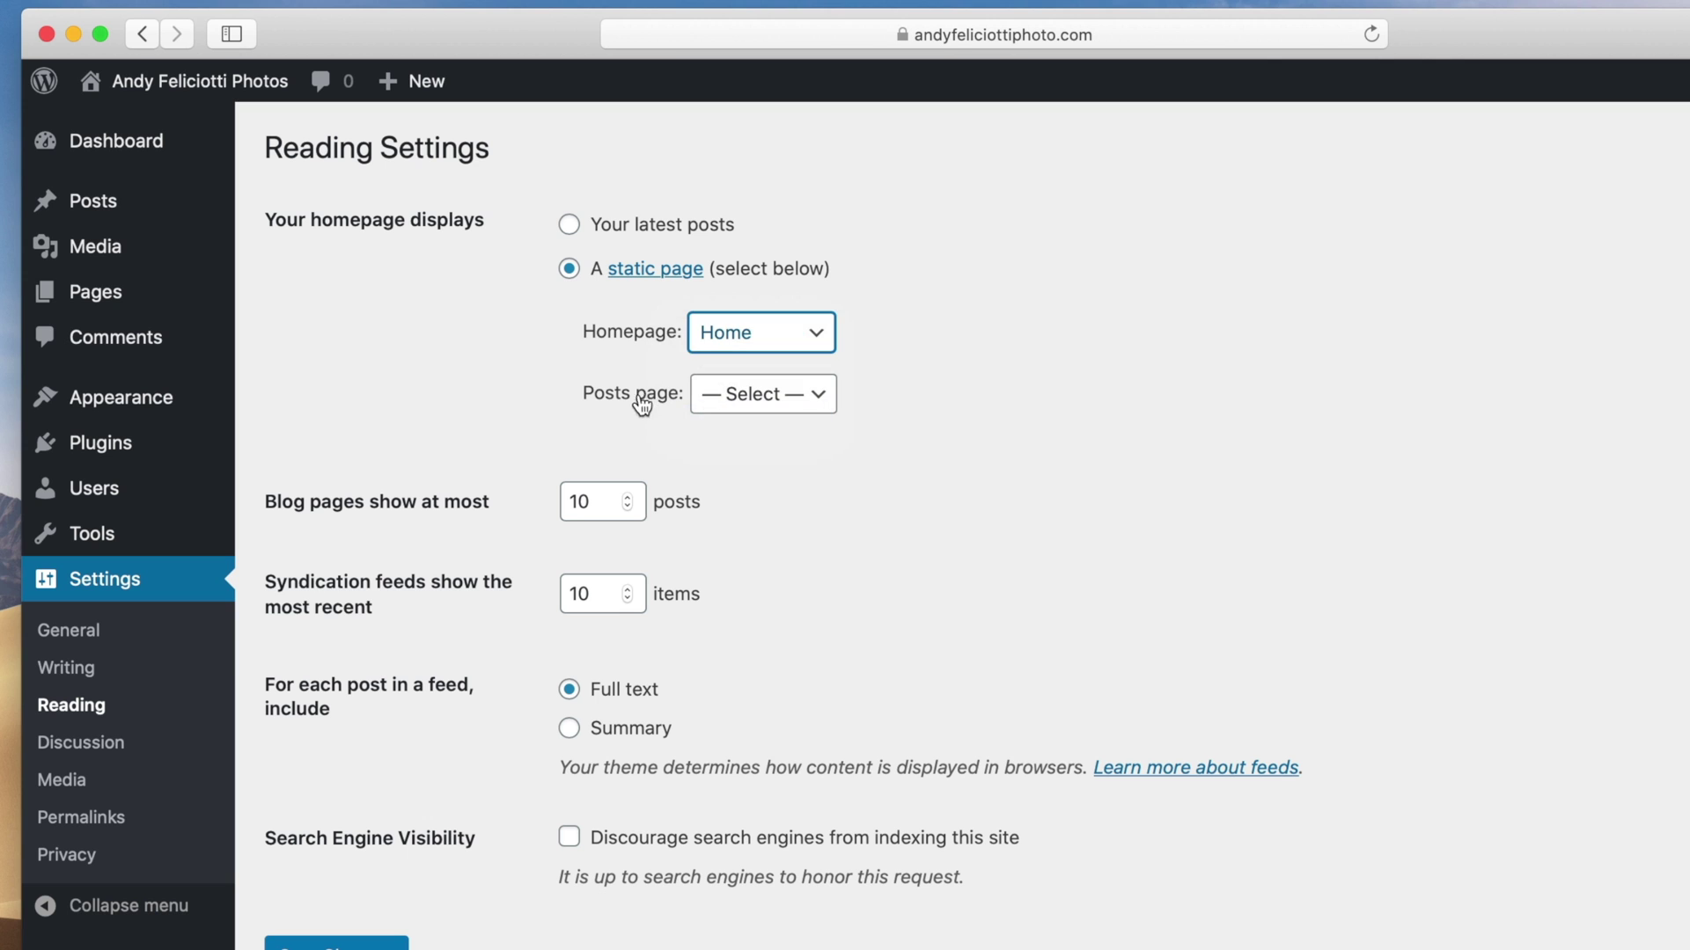
{"action": "left_click", "coordinate": [737, 403]}
{"action": "left_click", "coordinate": [748, 447]}
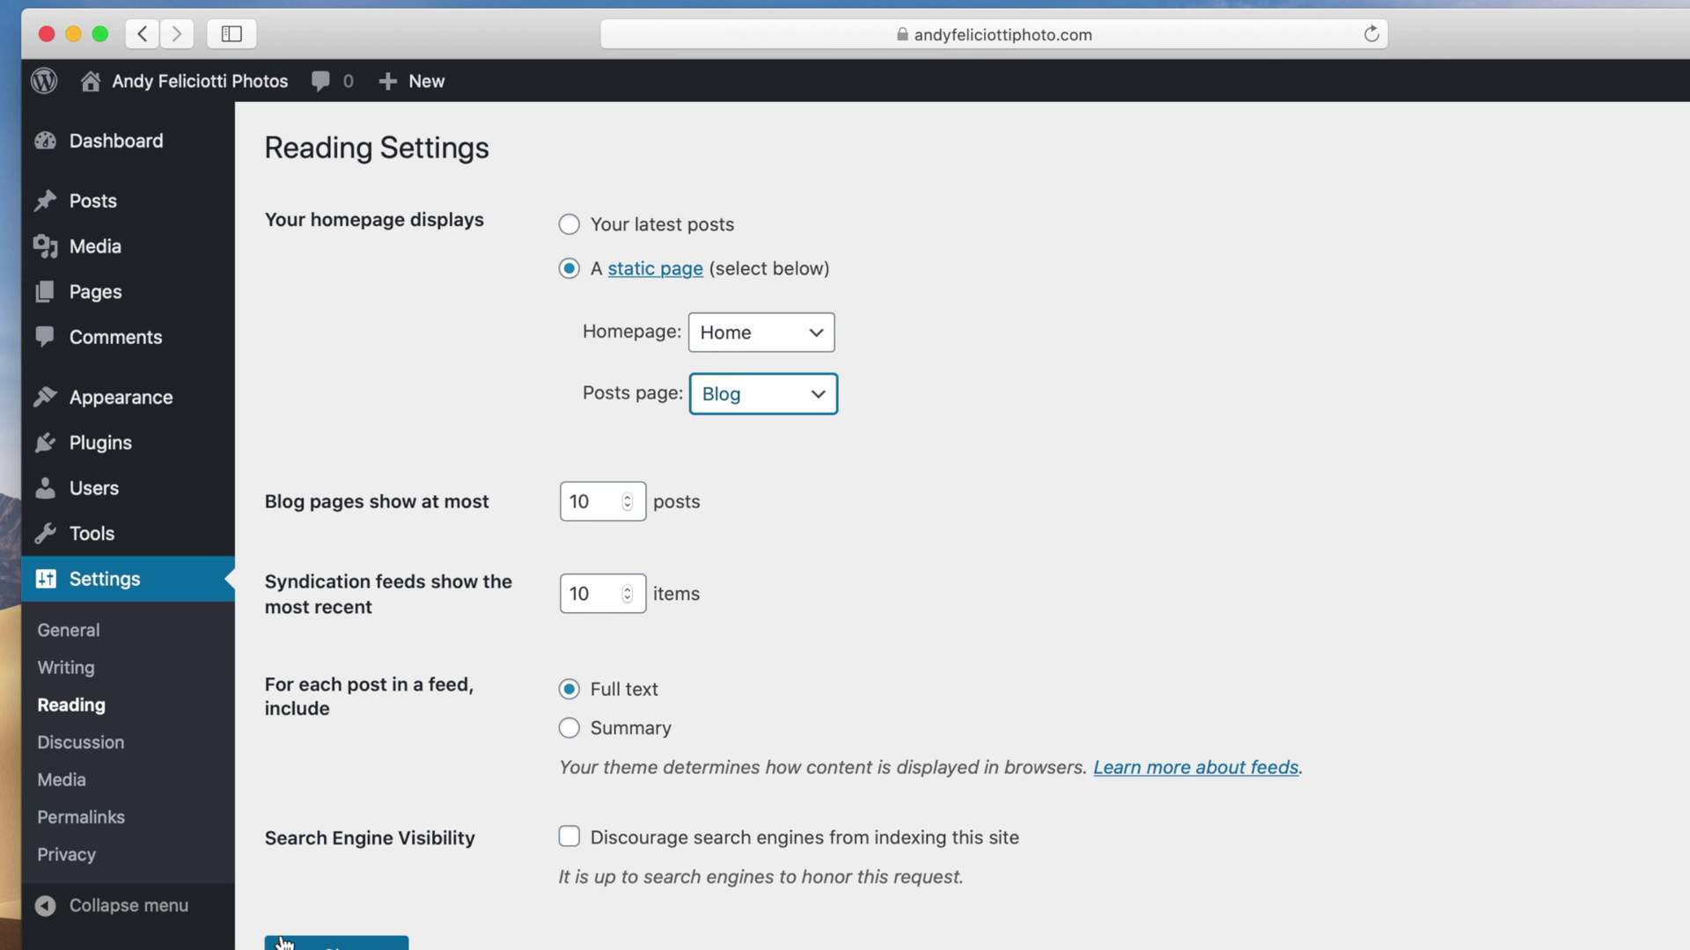
{"action": "left_click", "coordinate": [333, 945]}
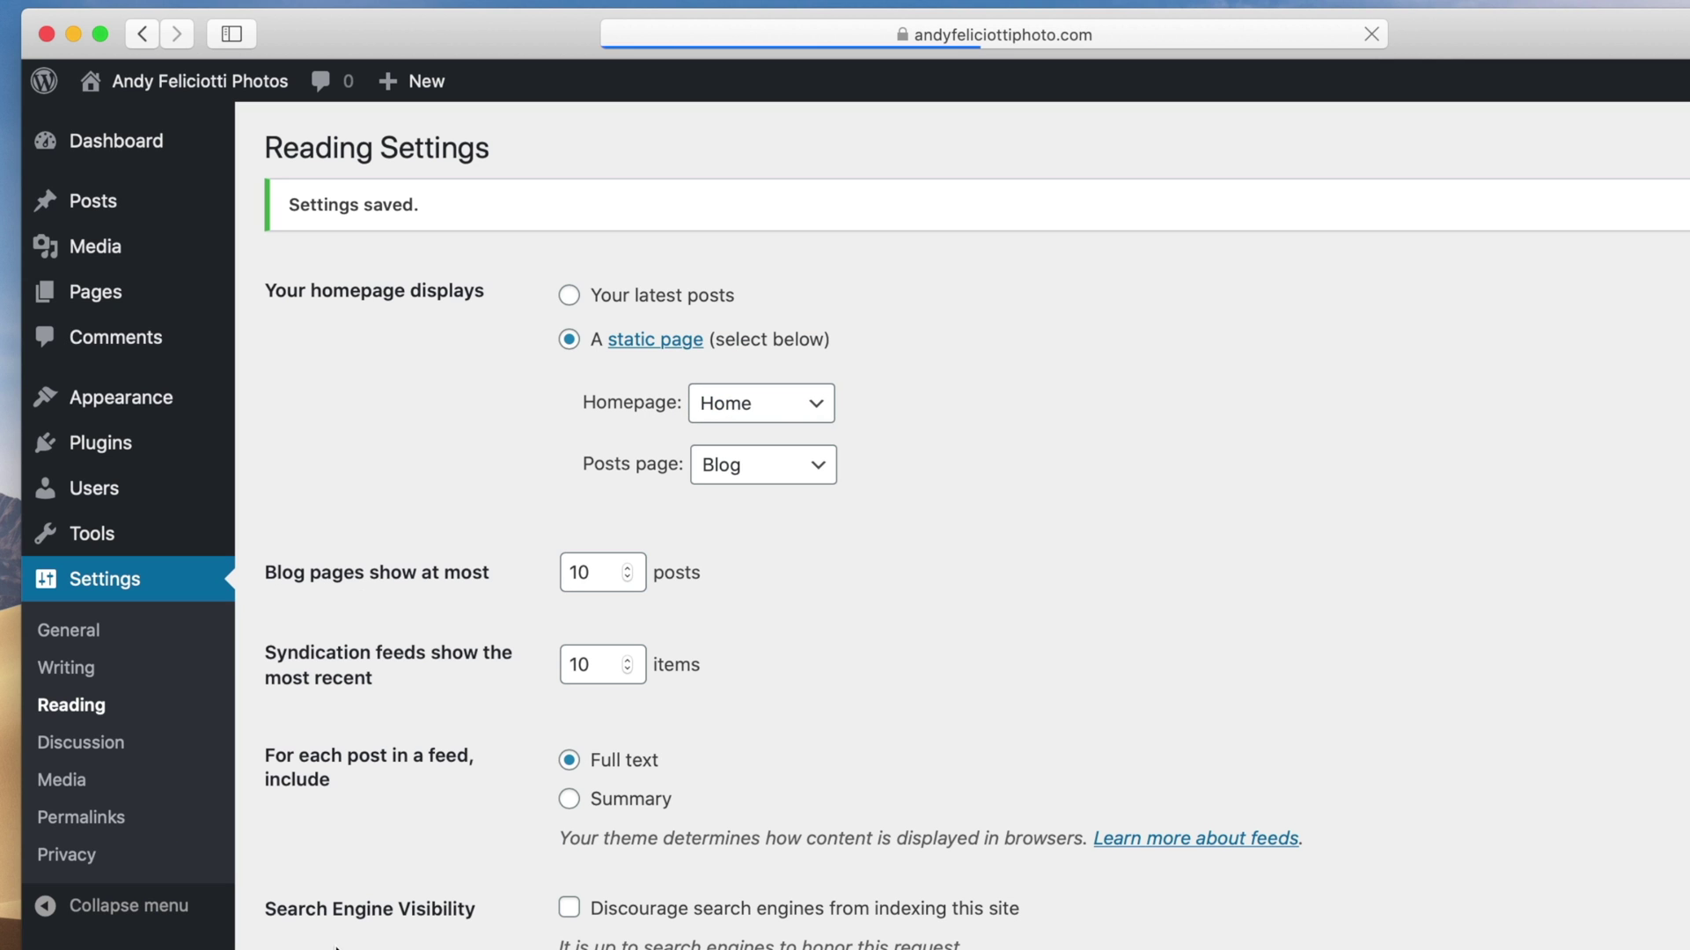
Step: View the live site's homepage and its Blog page
{"action": "left_click", "coordinate": [188, 85]}
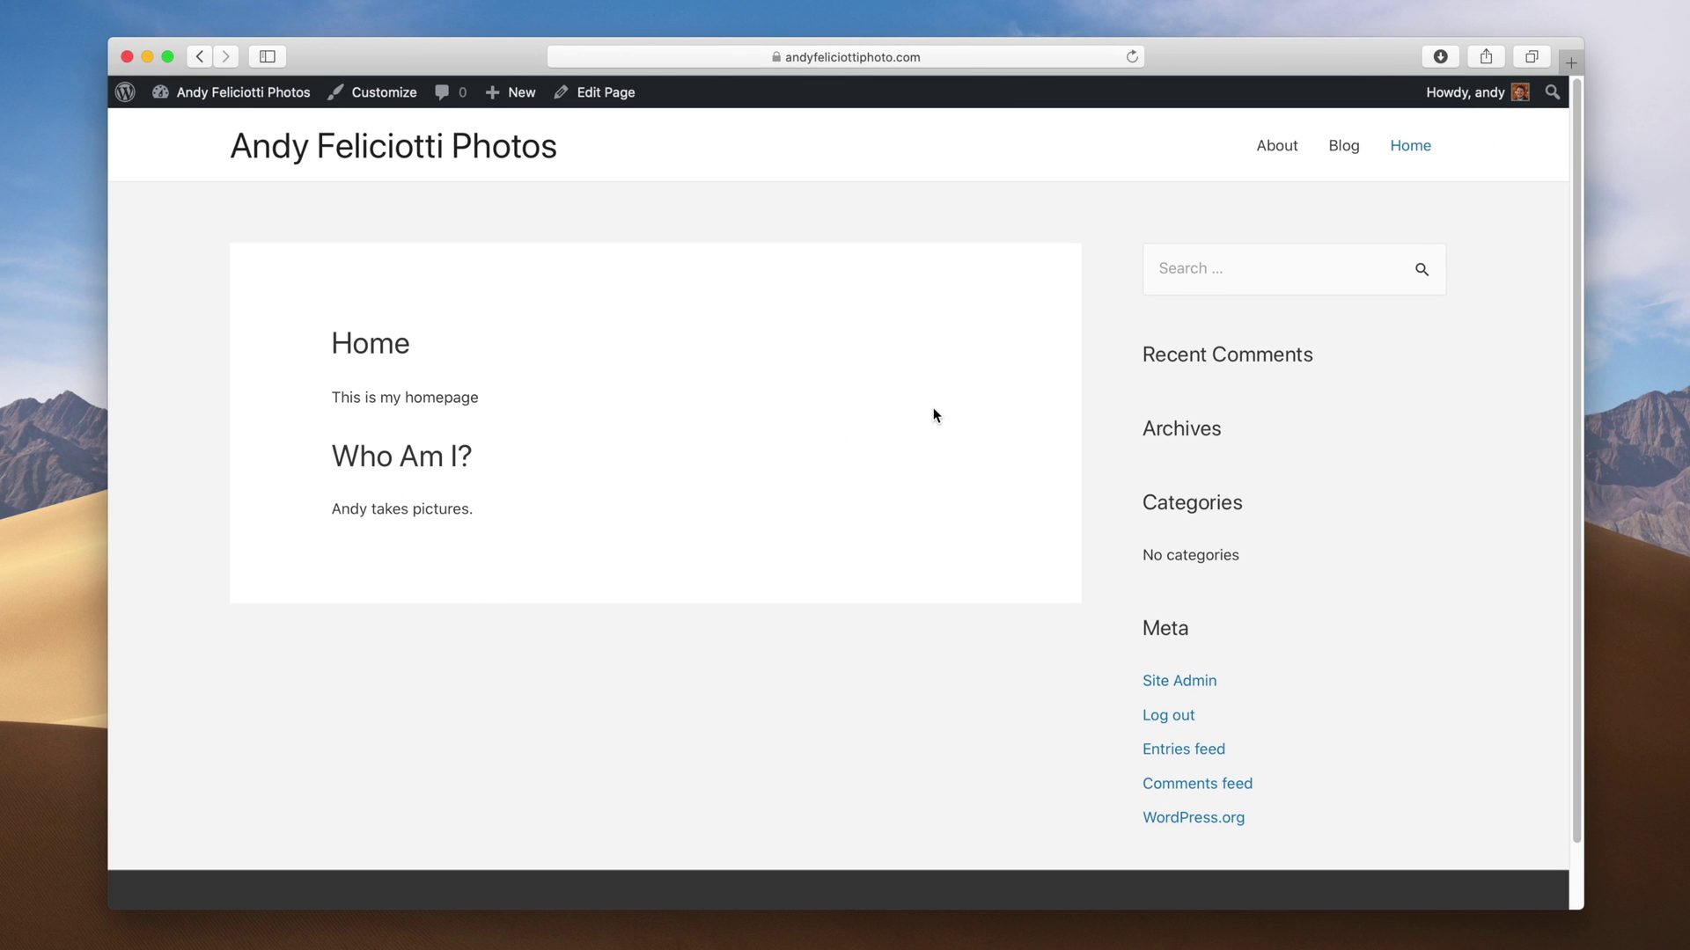
{"action": "left_click", "coordinate": [1350, 148]}
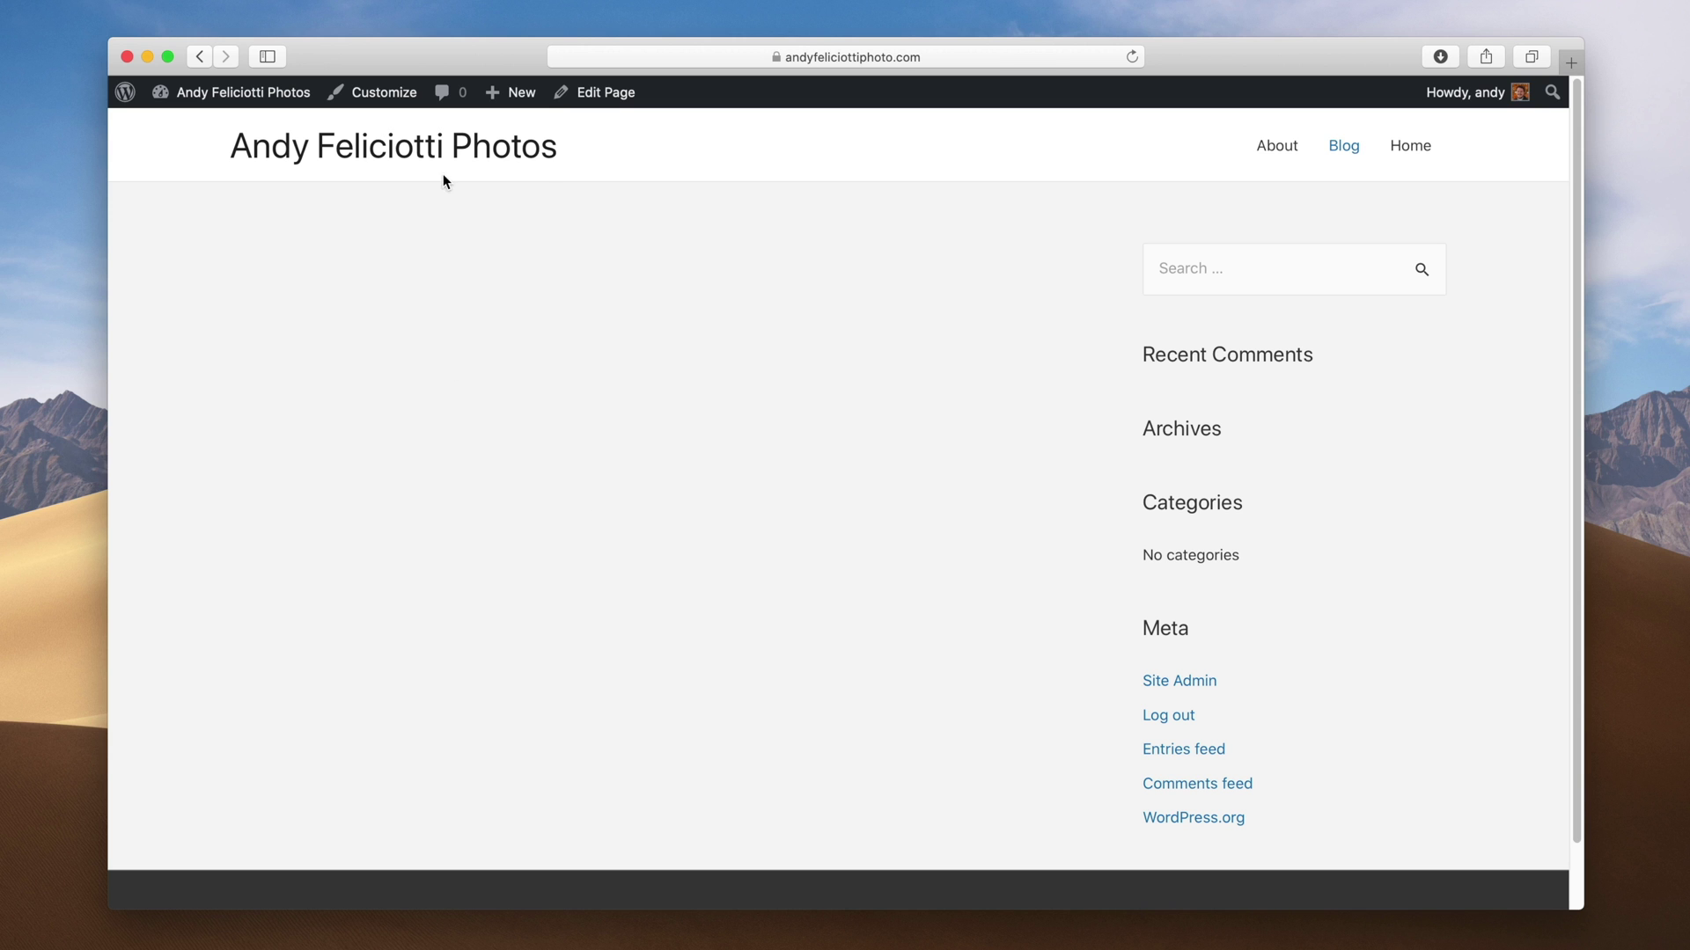
Step: Create a new blog post titled "Welcome to Our Blog" with the paragraph "Testing 1 2 3..."
{"action": "mouse_move", "coordinate": [495, 102]}
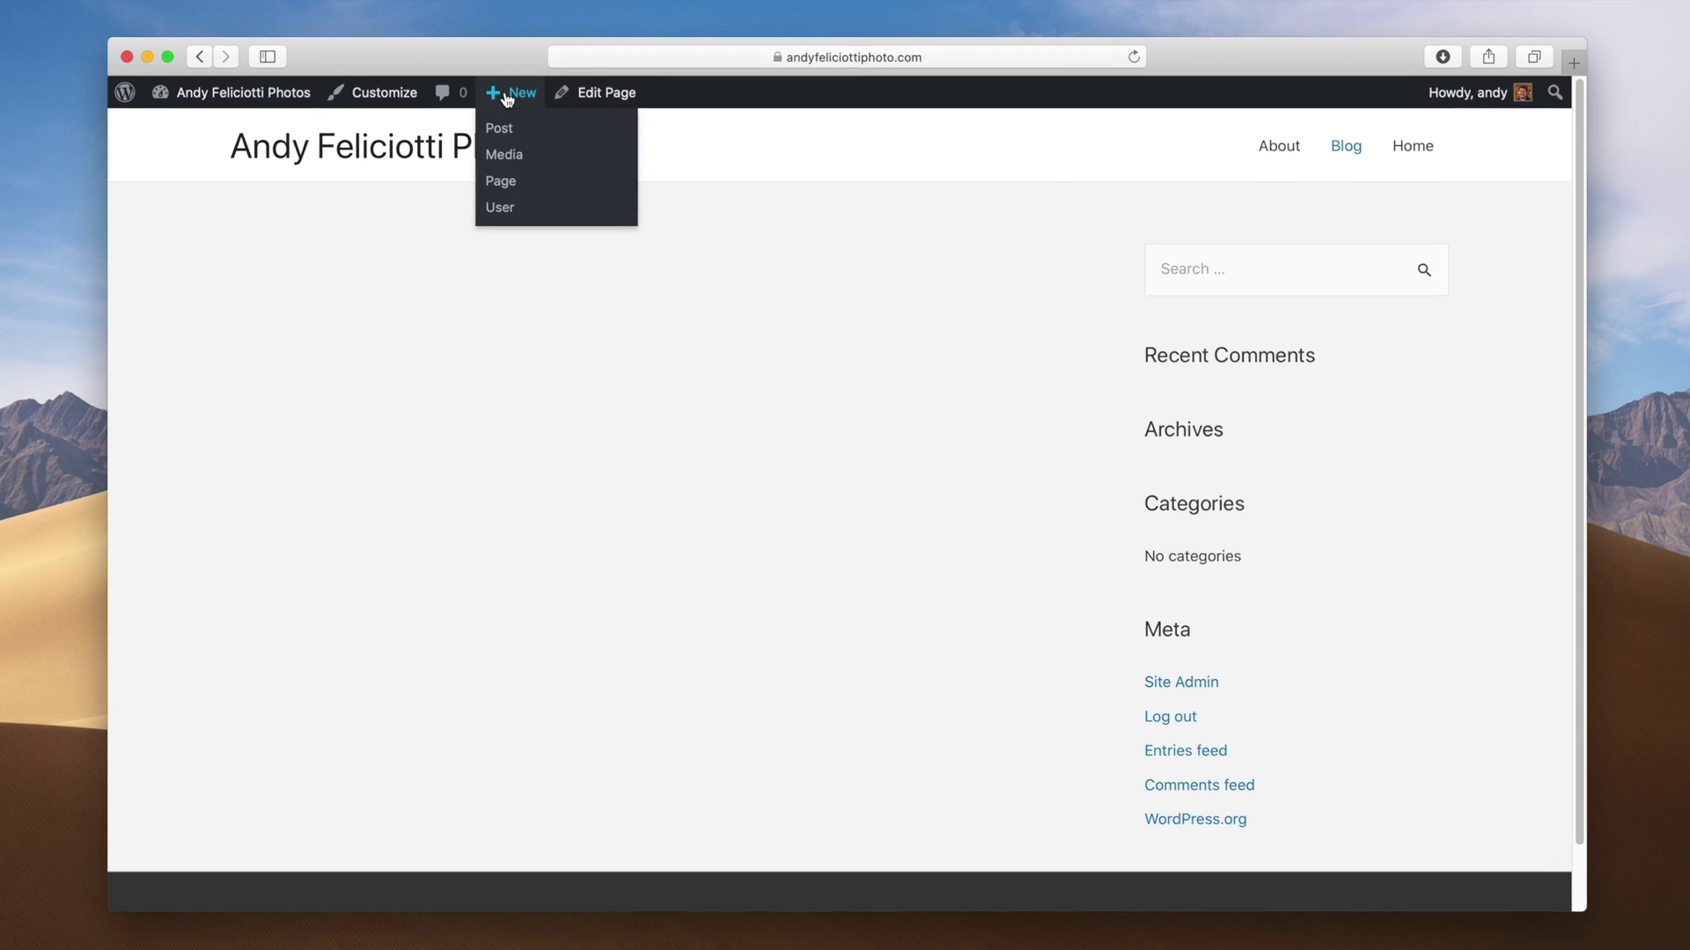
{"action": "left_click", "coordinate": [502, 126]}
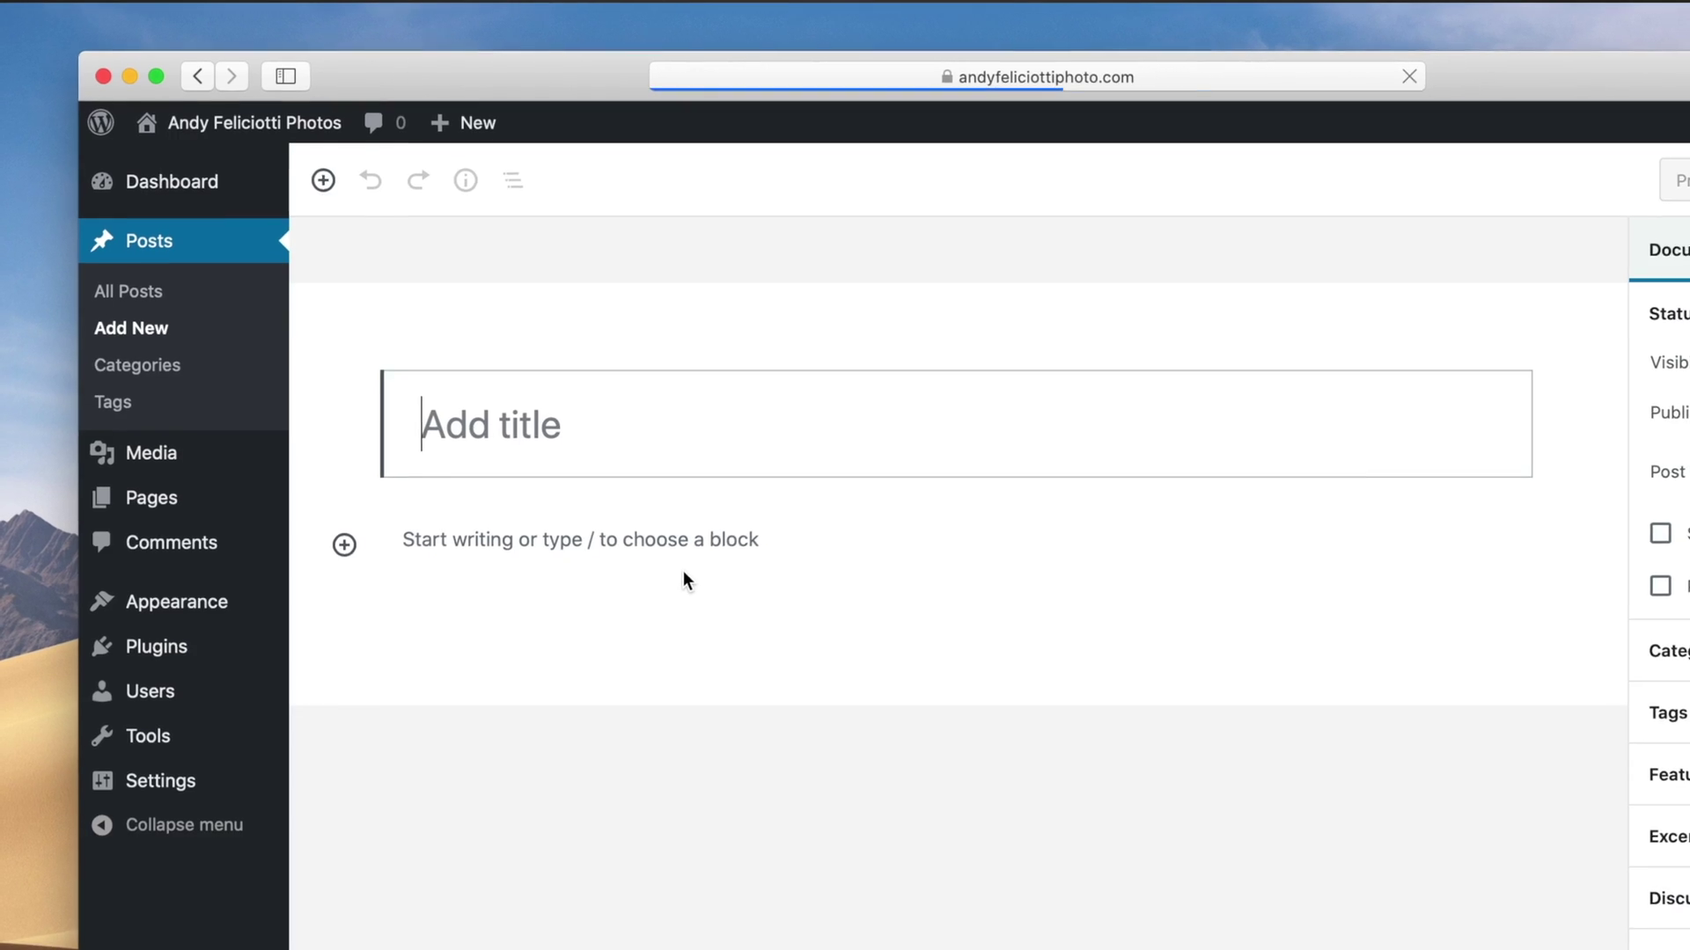
{"action": "type", "text": "Welcome"}
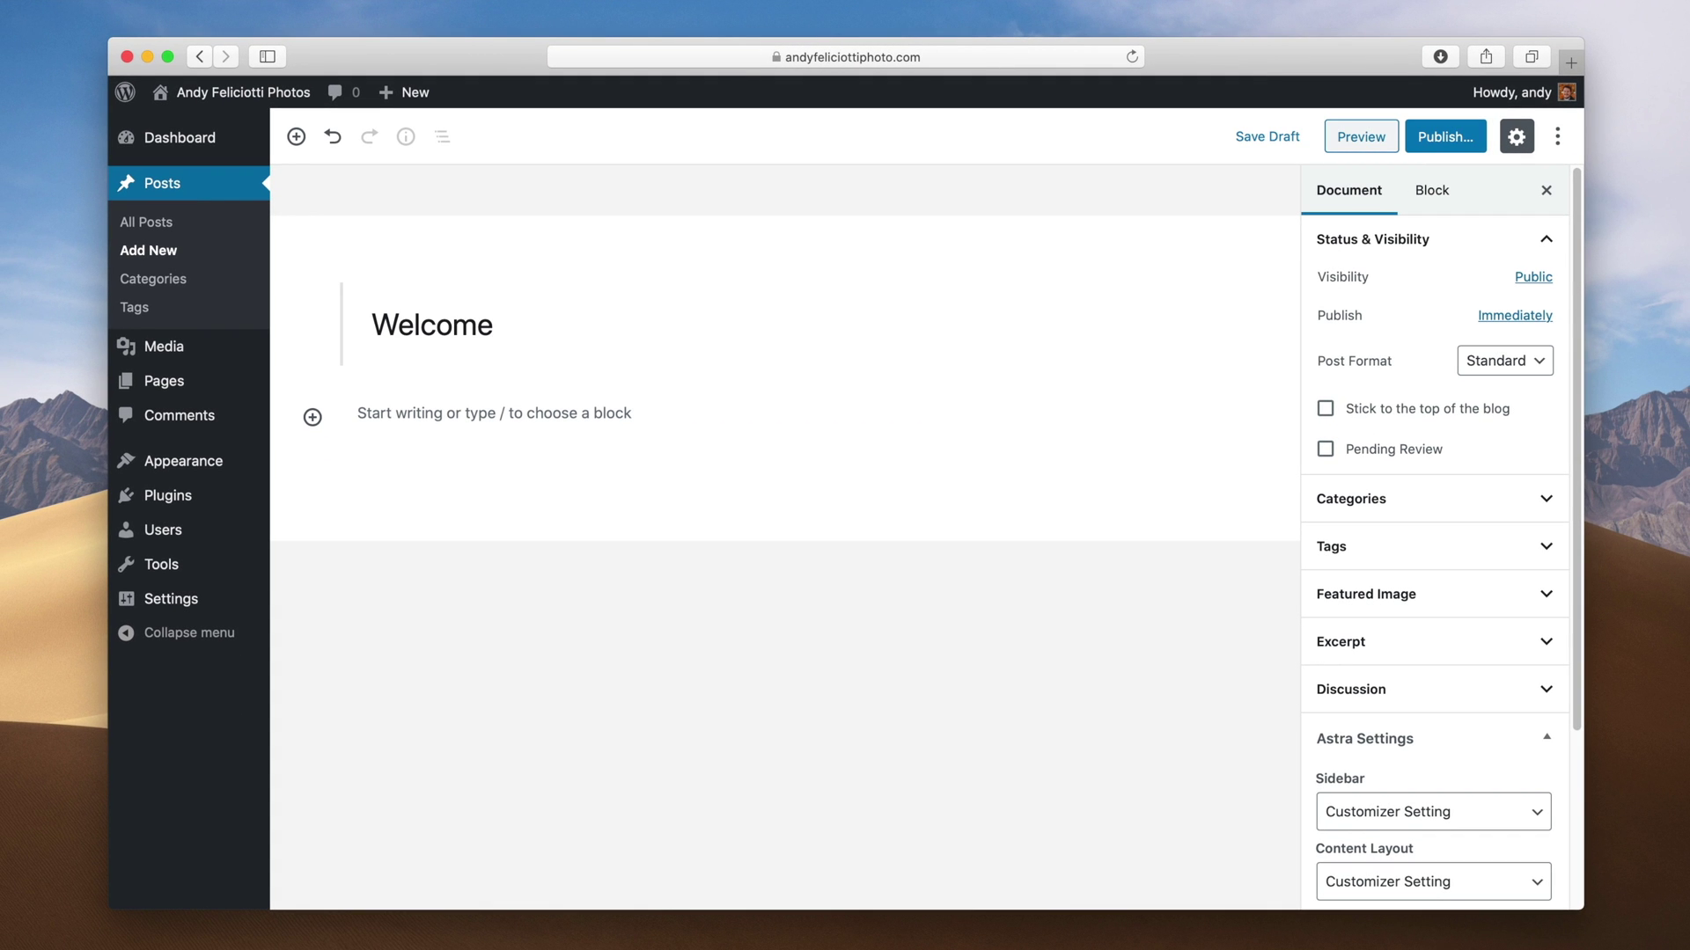
{"action": "type", "text": " to Our Blog"}
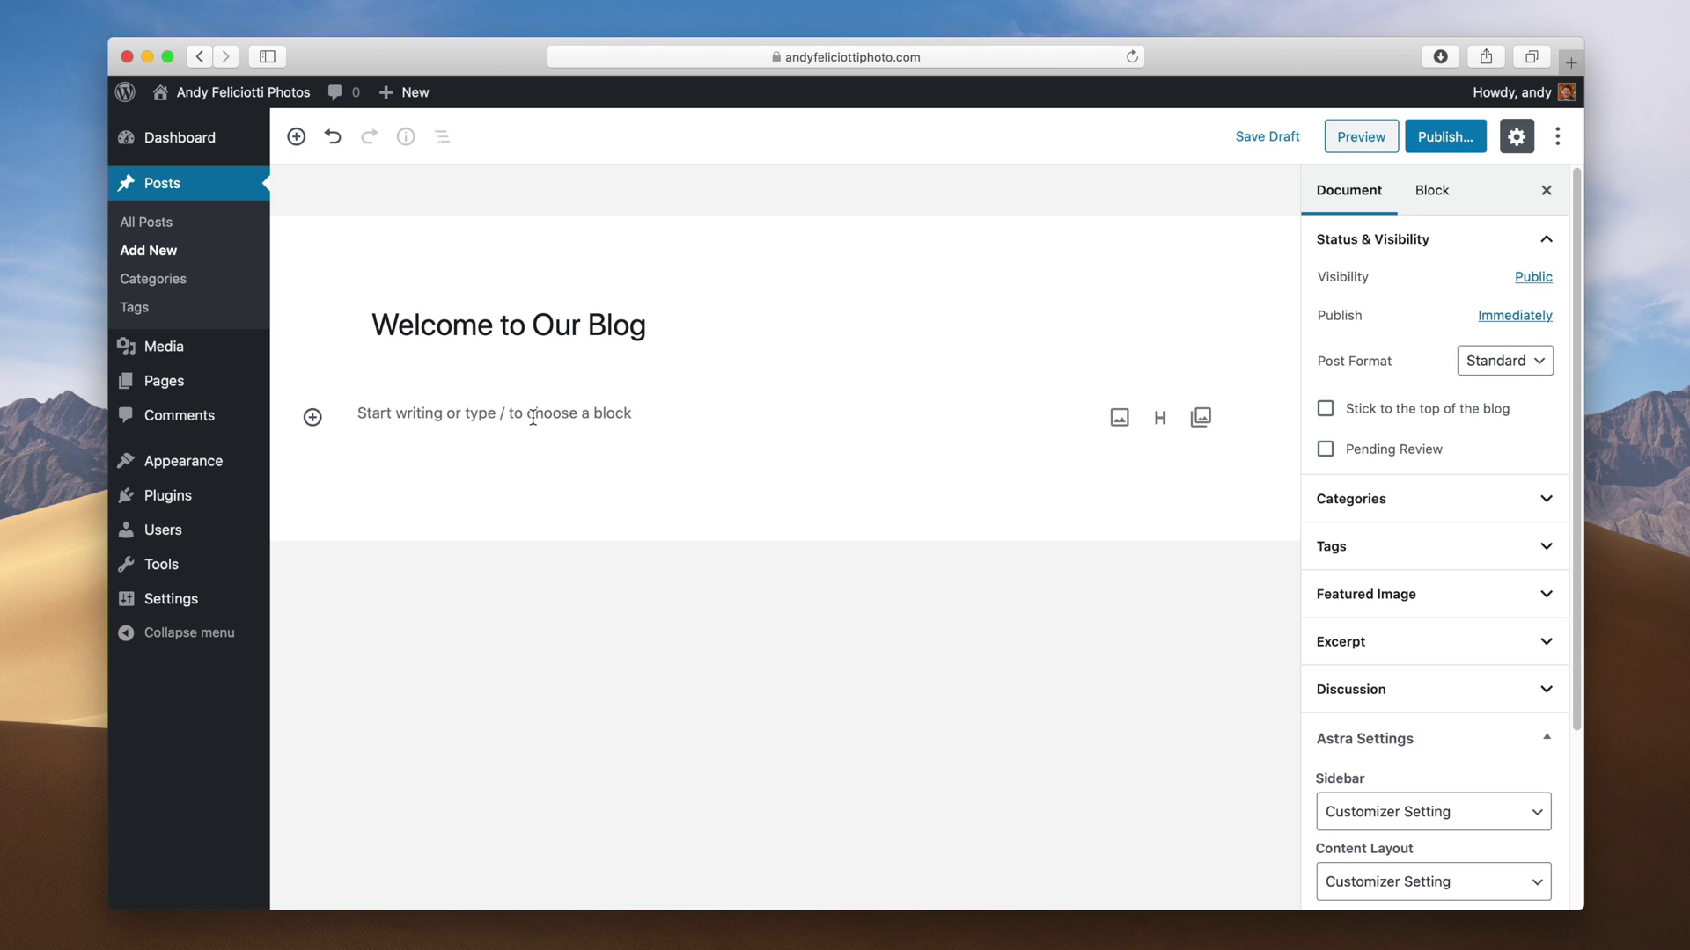
{"action": "left_click", "coordinate": [528, 415]}
{"action": "type", "text": "Testing 1 2 3..."}
{"action": "left_click", "coordinate": [1045, 549]}
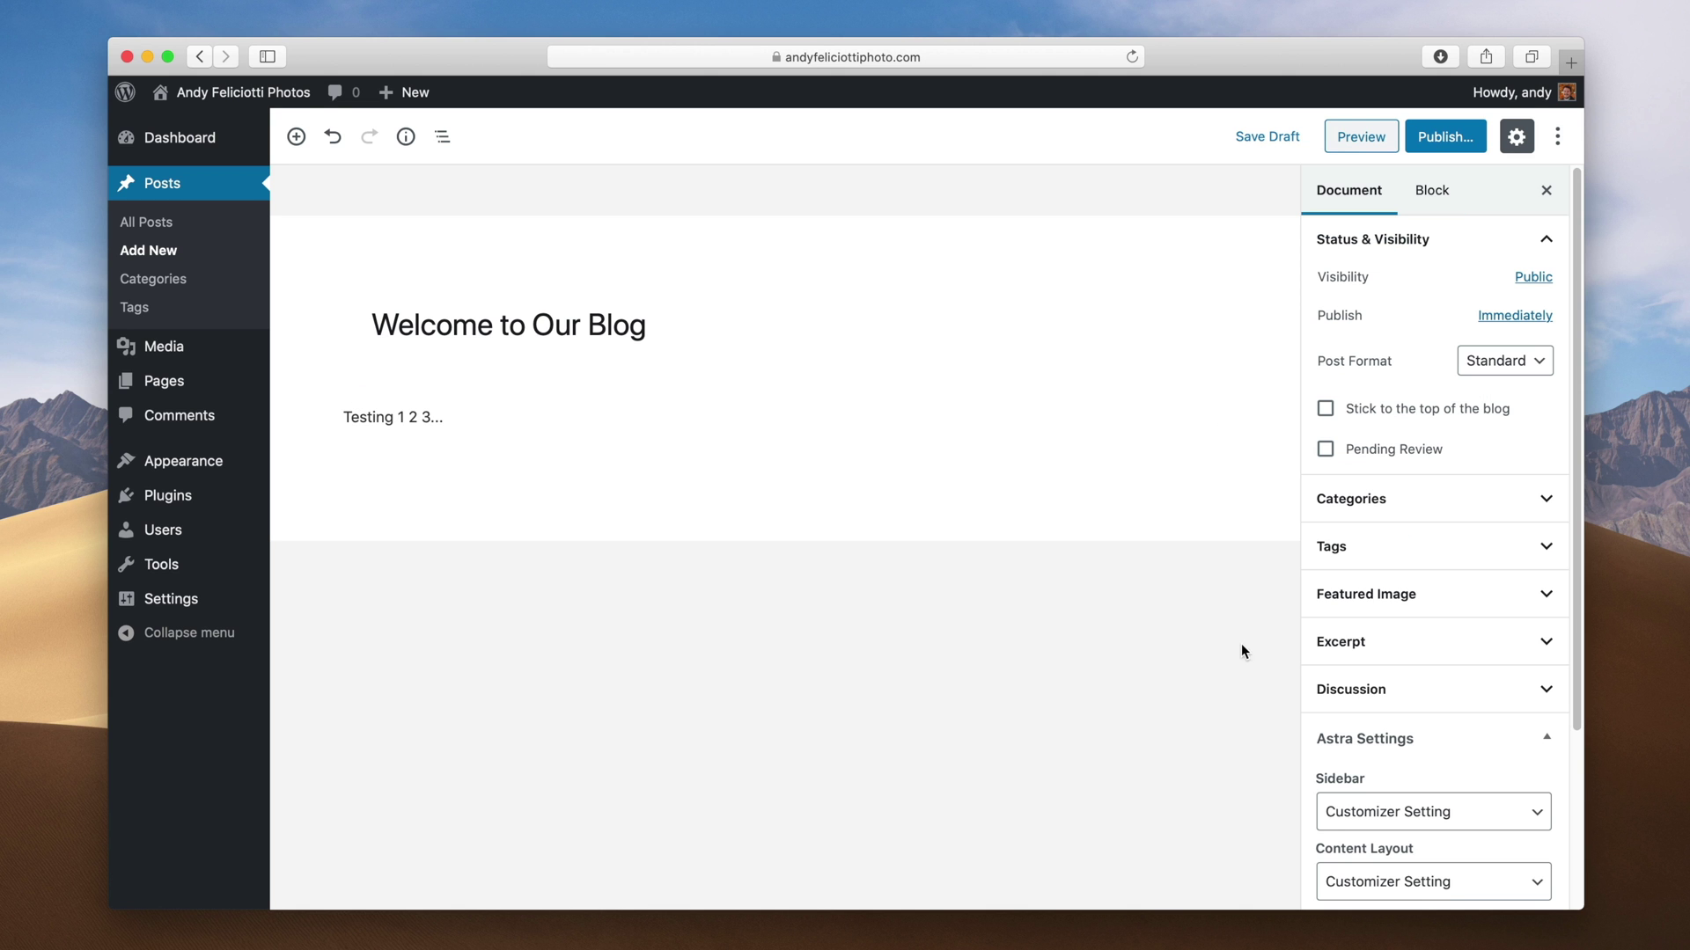
Step: Upload the desk photo with the boxed phone as the post's featured image and publish the post
{"action": "left_click", "coordinate": [1433, 596]}
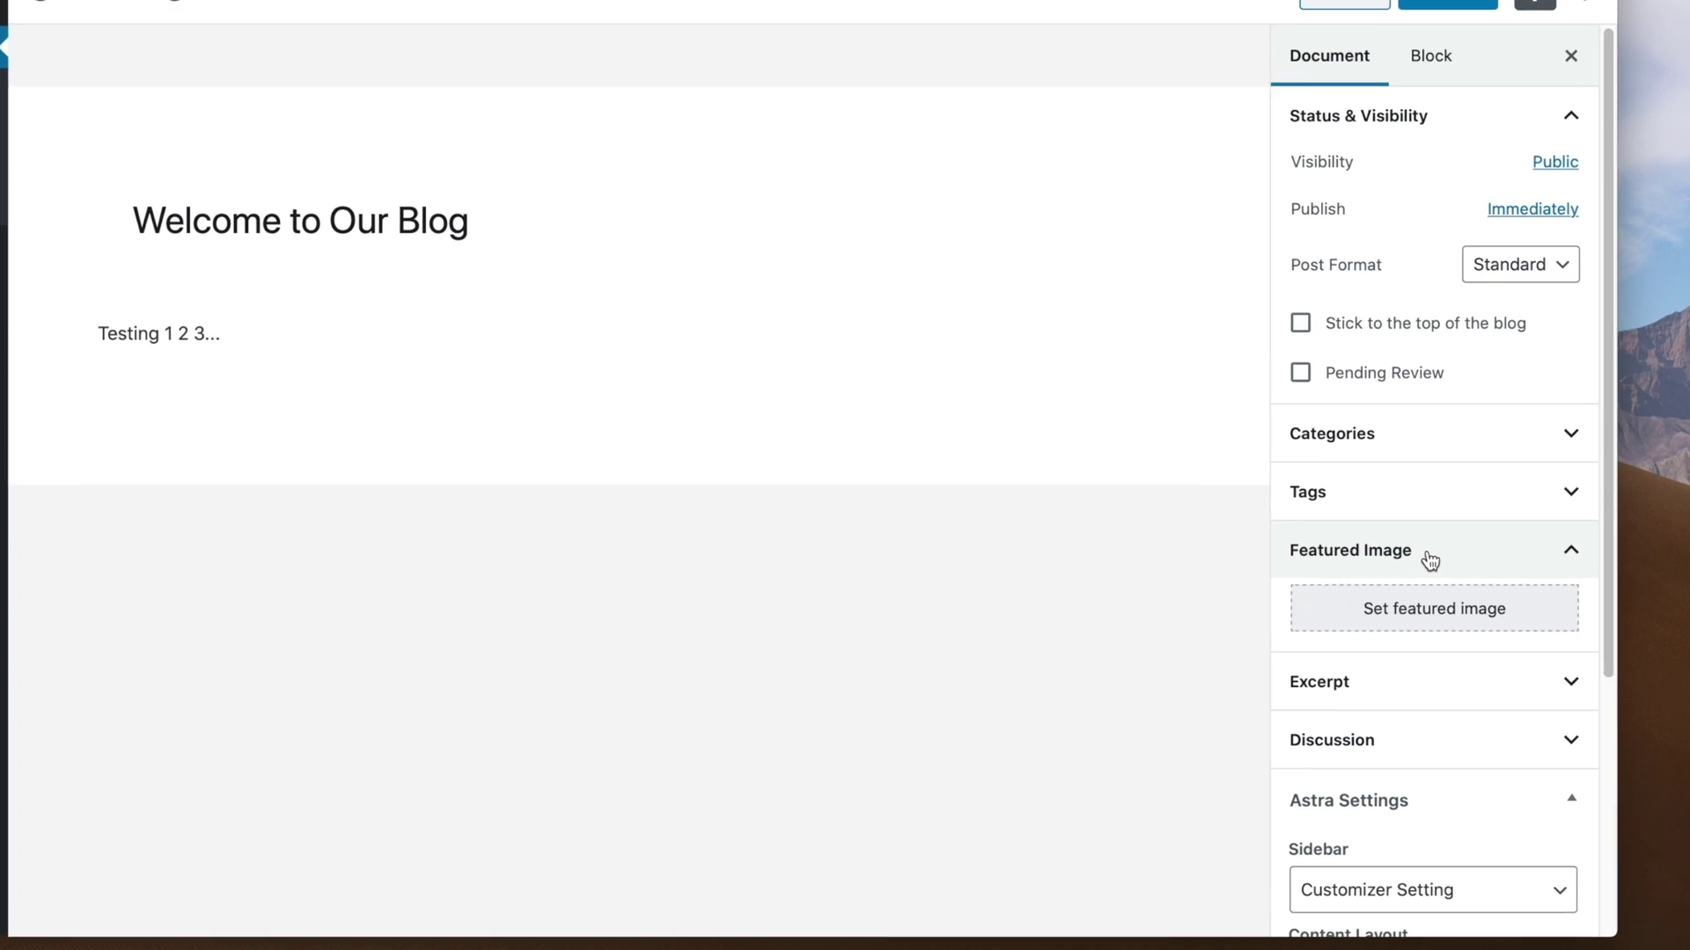
{"action": "left_click", "coordinate": [1417, 612]}
{"action": "left_click", "coordinate": [705, 421]}
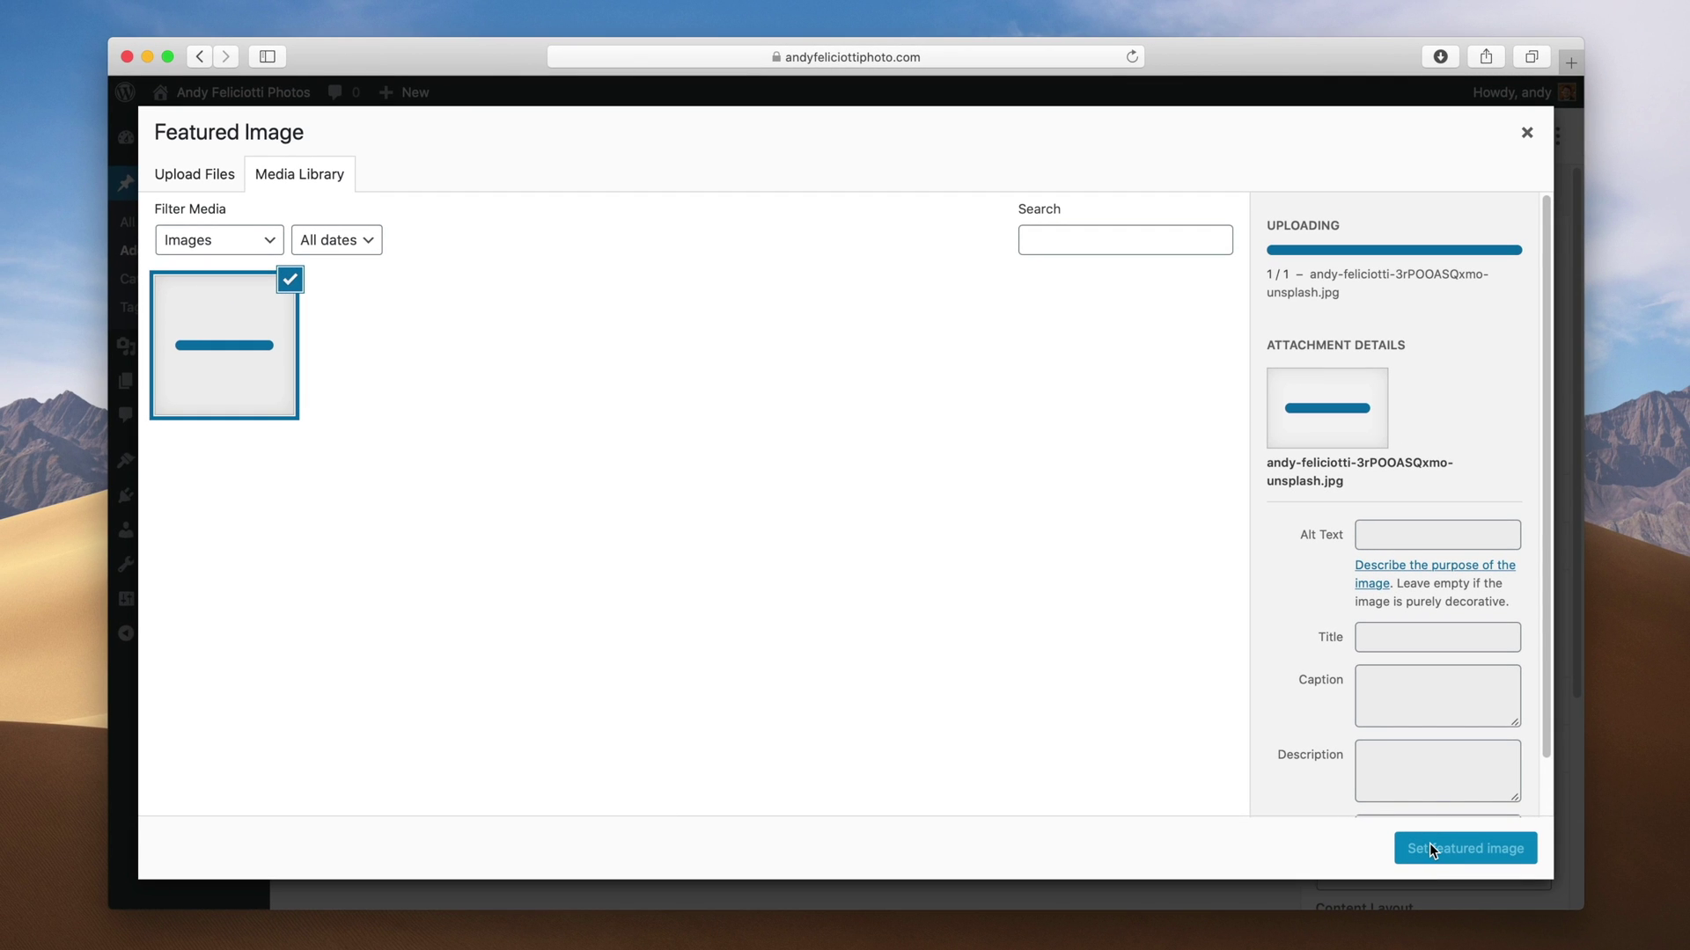
{"action": "left_click", "coordinate": [1429, 849]}
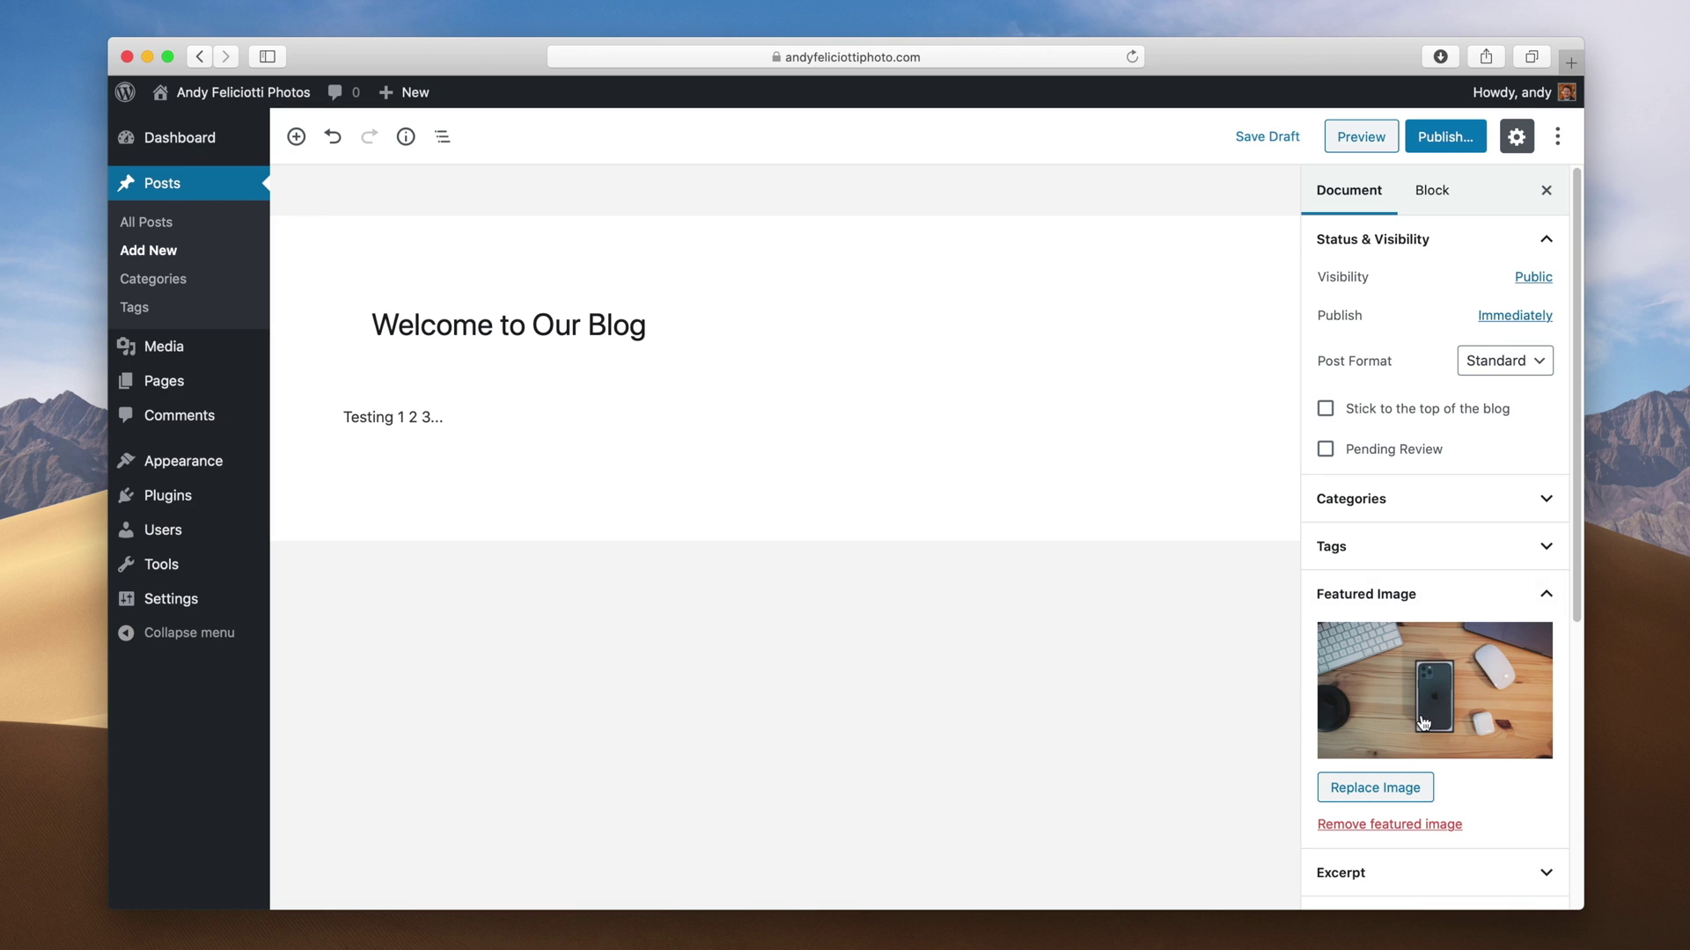
{"action": "left_click", "coordinate": [1450, 144]}
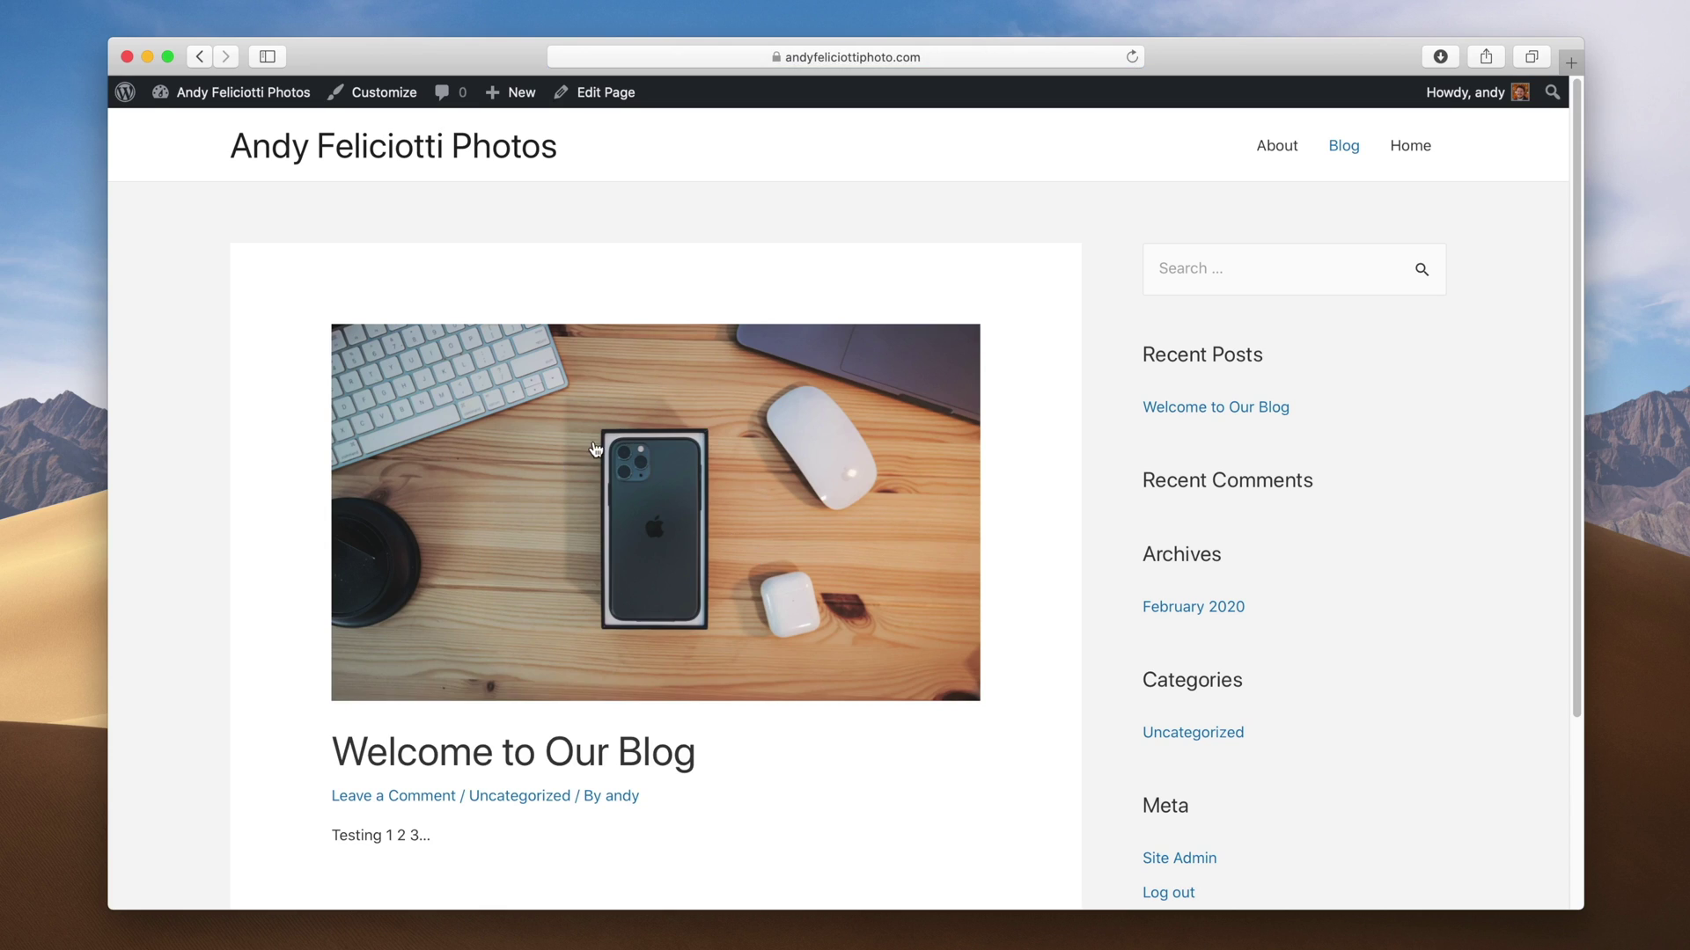
Step: Look over the live Blog page and the full "Welcome to Our Blog" post
{"action": "scroll", "coordinate": [595, 449], "scroll_direction": "down", "scroll_amount": 5}
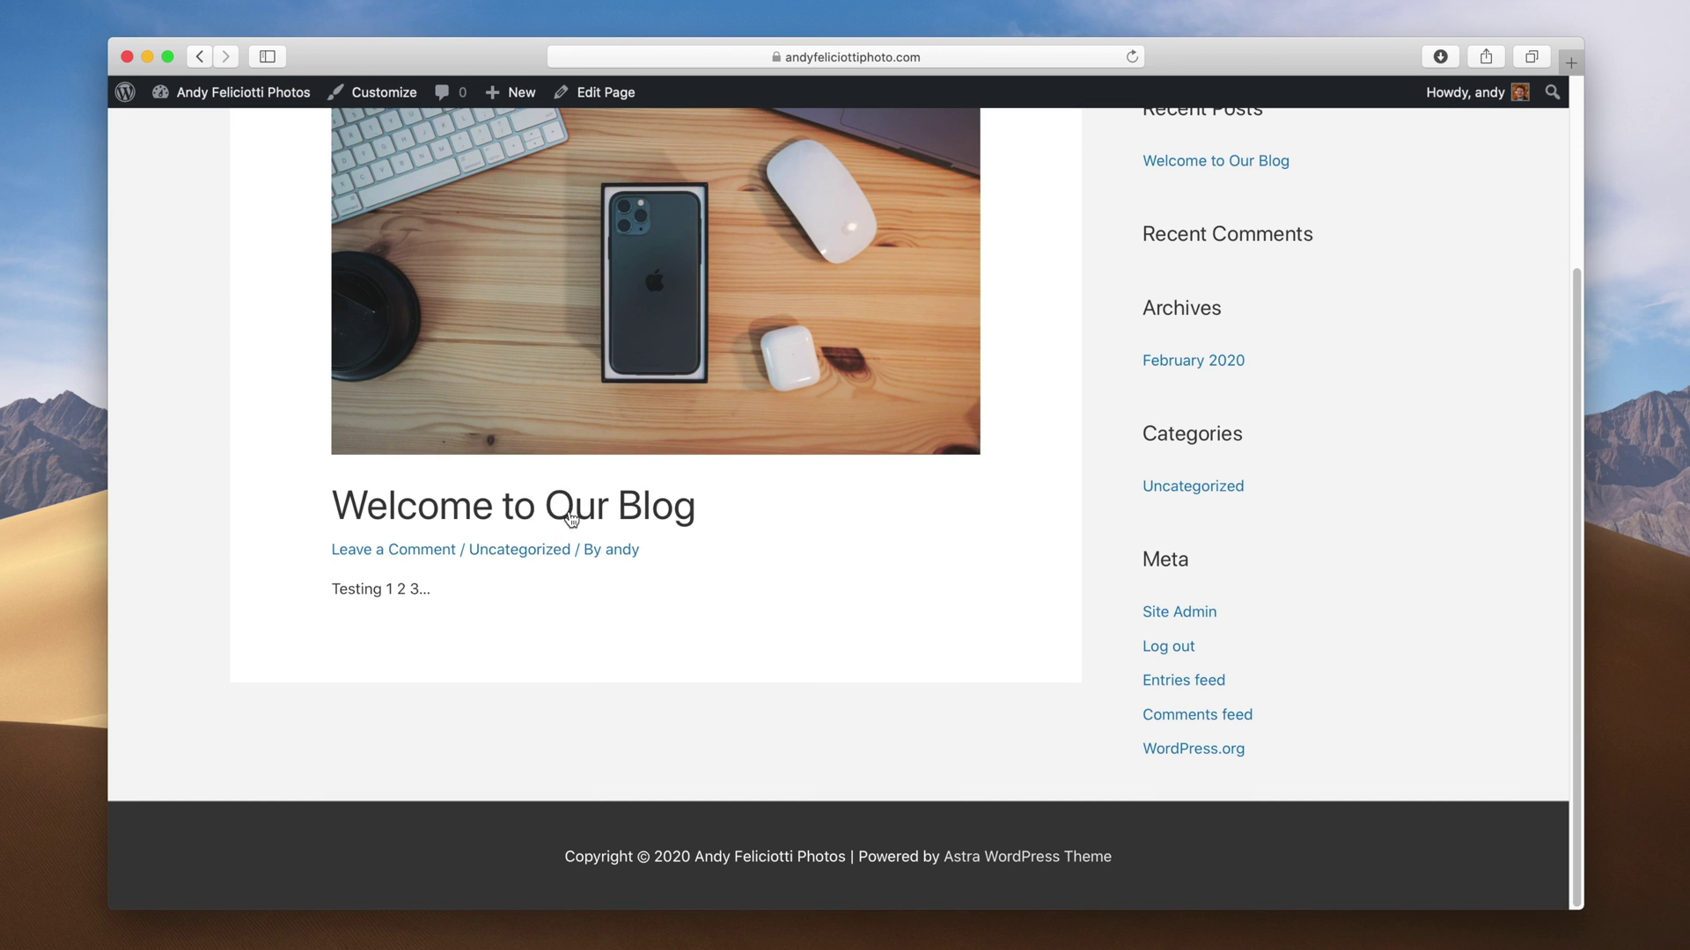
{"action": "left_click", "coordinate": [619, 511]}
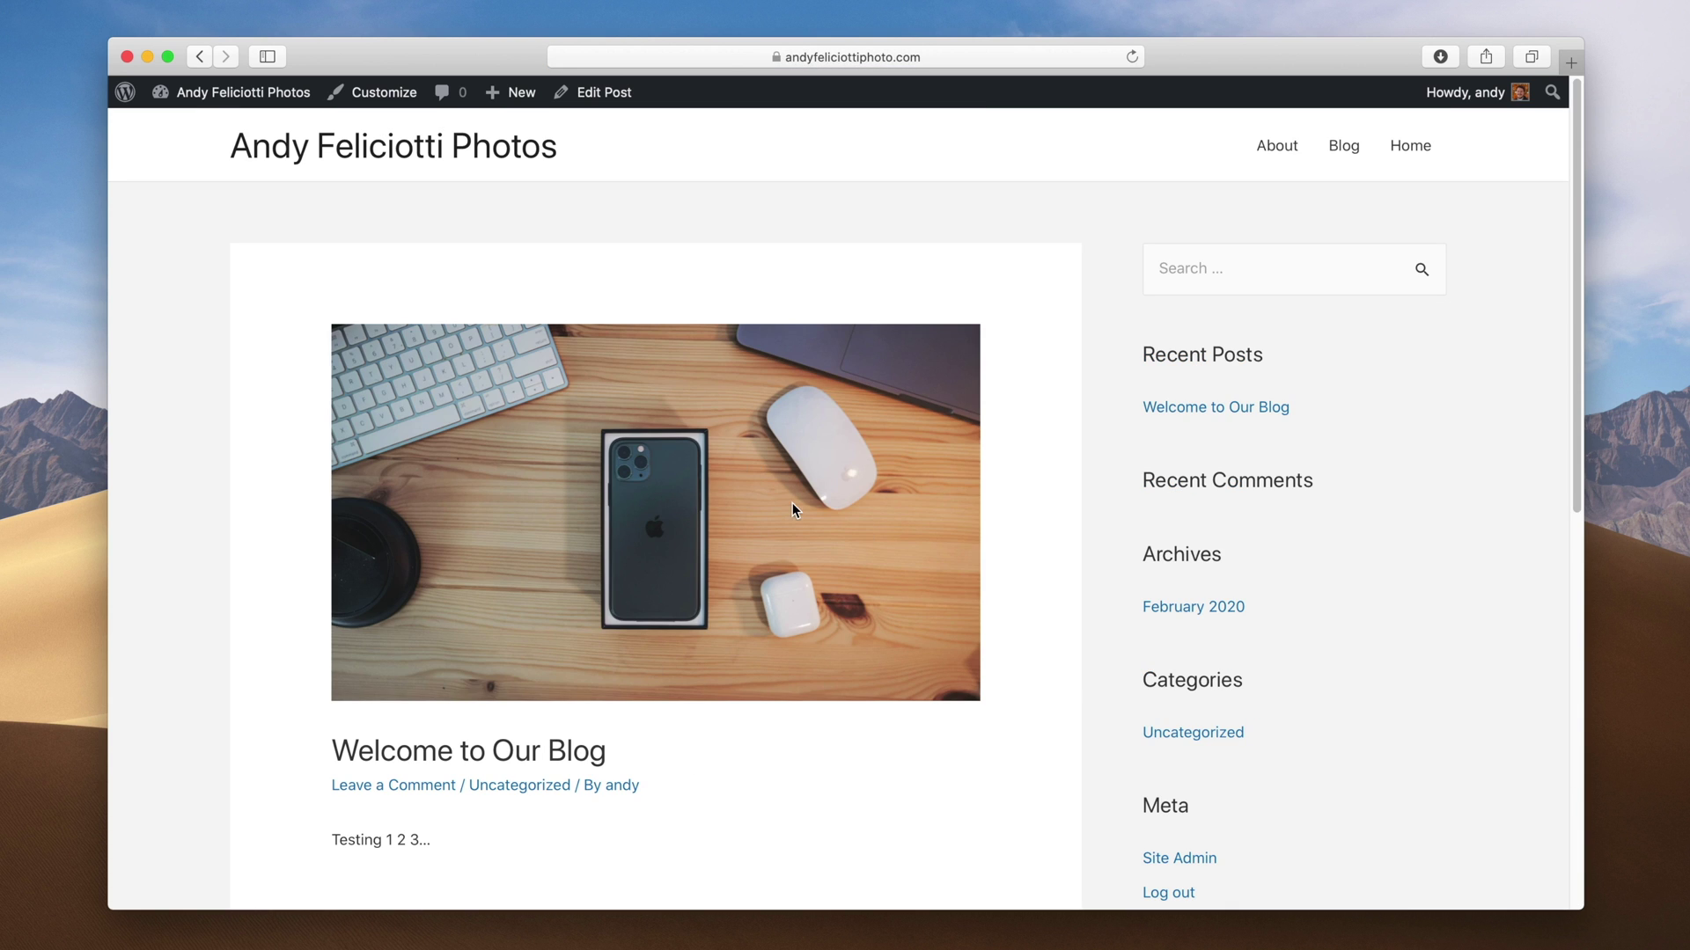
{"action": "scroll", "coordinate": [792, 509], "scroll_direction": "down", "scroll_amount": 5}
{"action": "scroll", "coordinate": [792, 503], "scroll_direction": "up", "scroll_amount": 5}
Step: Add two new post categories named Food and Travel
{"action": "left_click", "coordinate": [267, 97]}
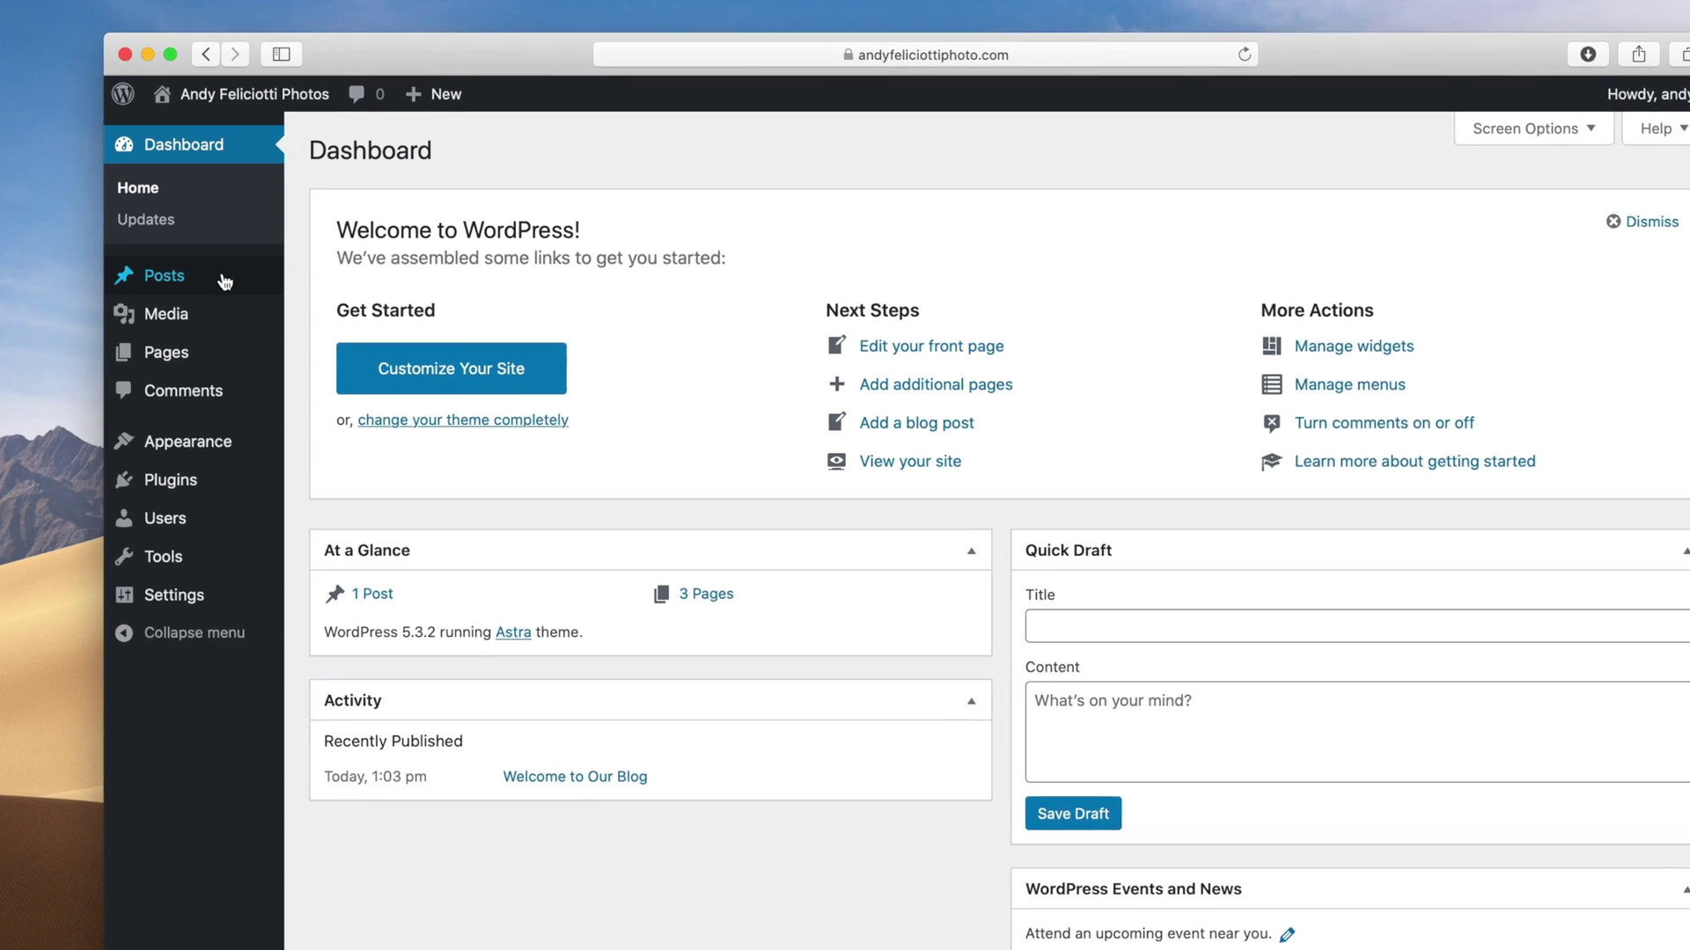
{"action": "mouse_move", "coordinate": [218, 279]}
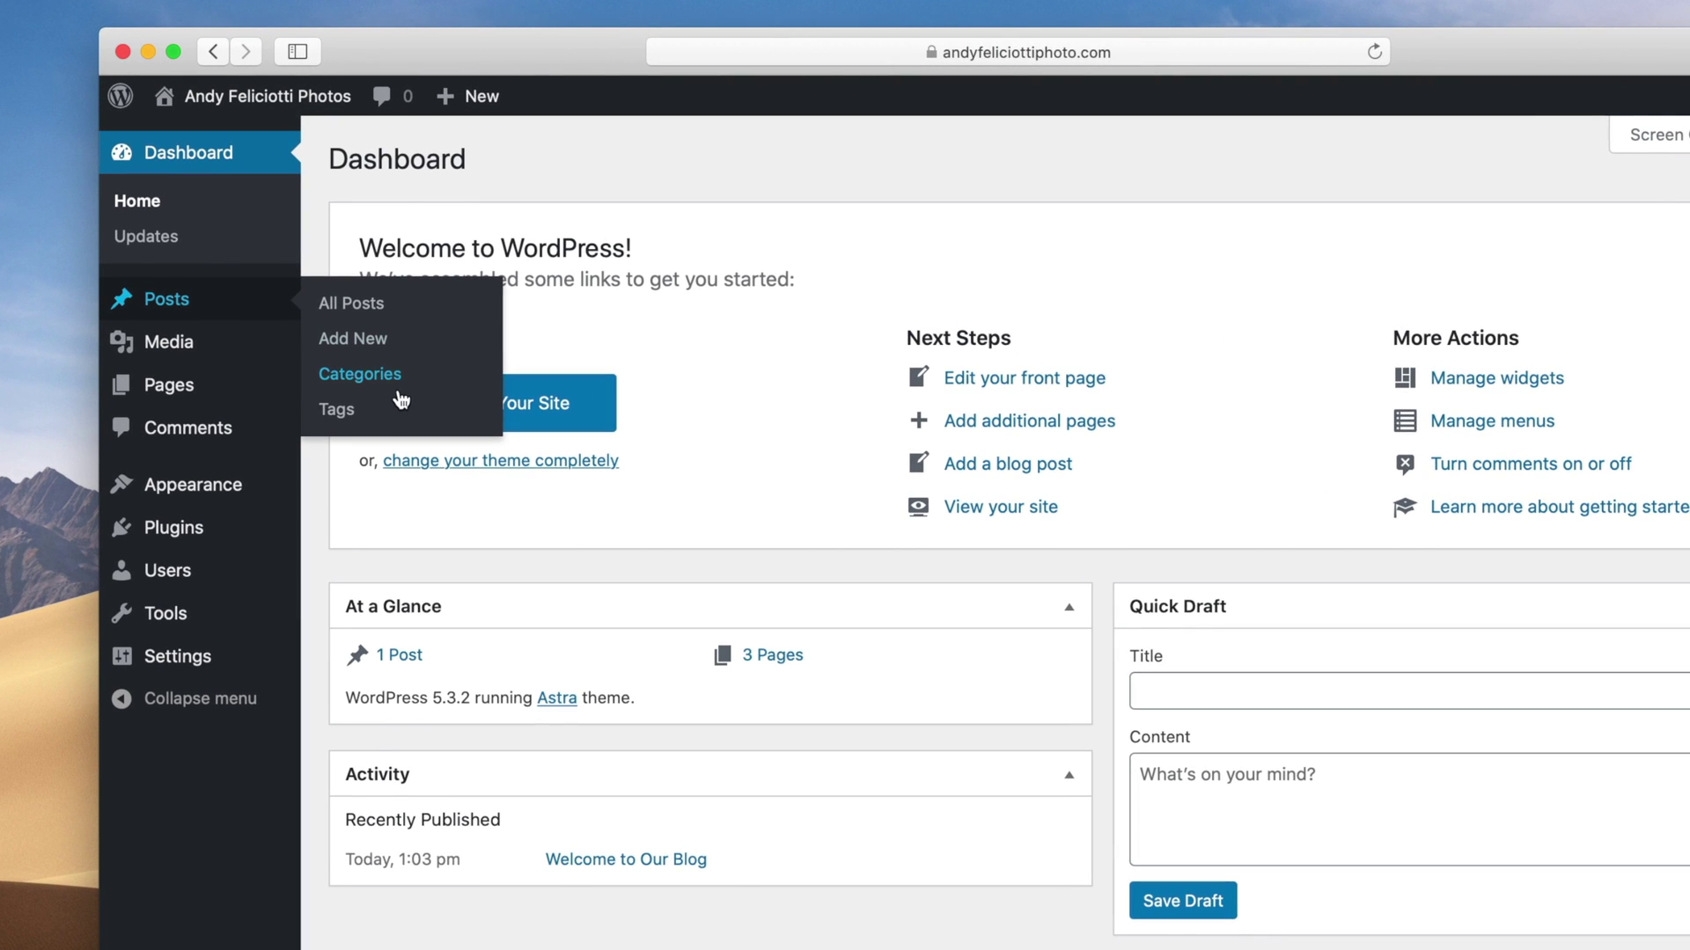
{"action": "left_click", "coordinate": [368, 346]}
{"action": "mouse_move", "coordinate": [1028, 368]}
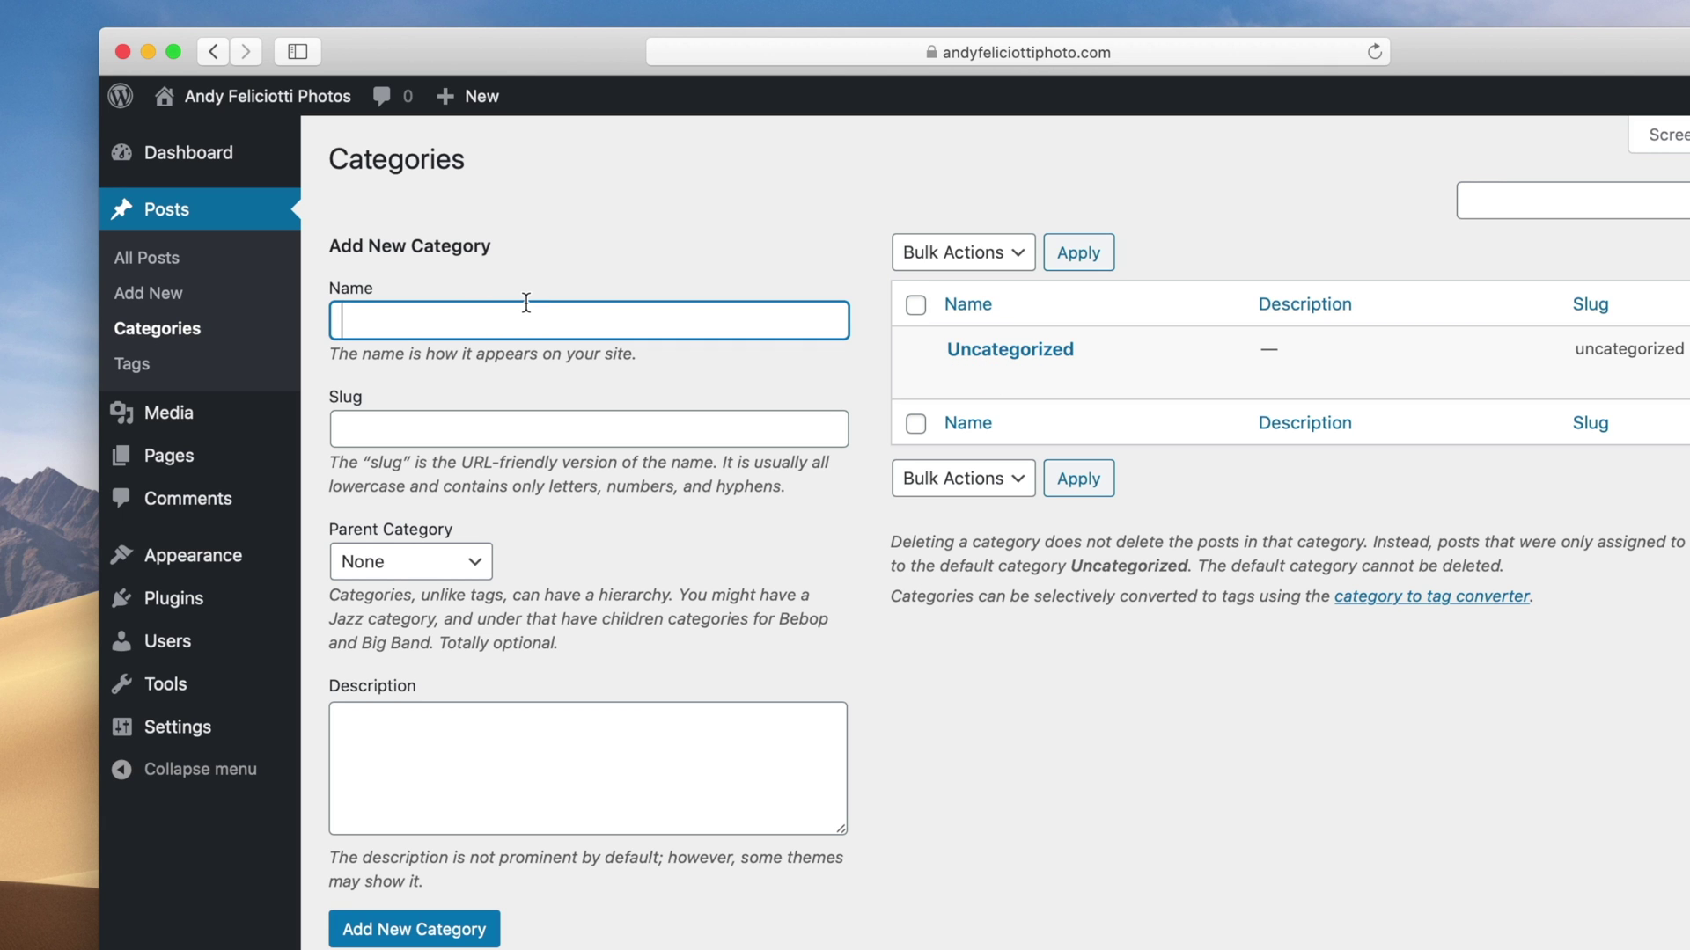
{"action": "left_click", "coordinate": [398, 931]}
{"action": "type", "text": "Travel"}
{"action": "left_click", "coordinate": [458, 931]}
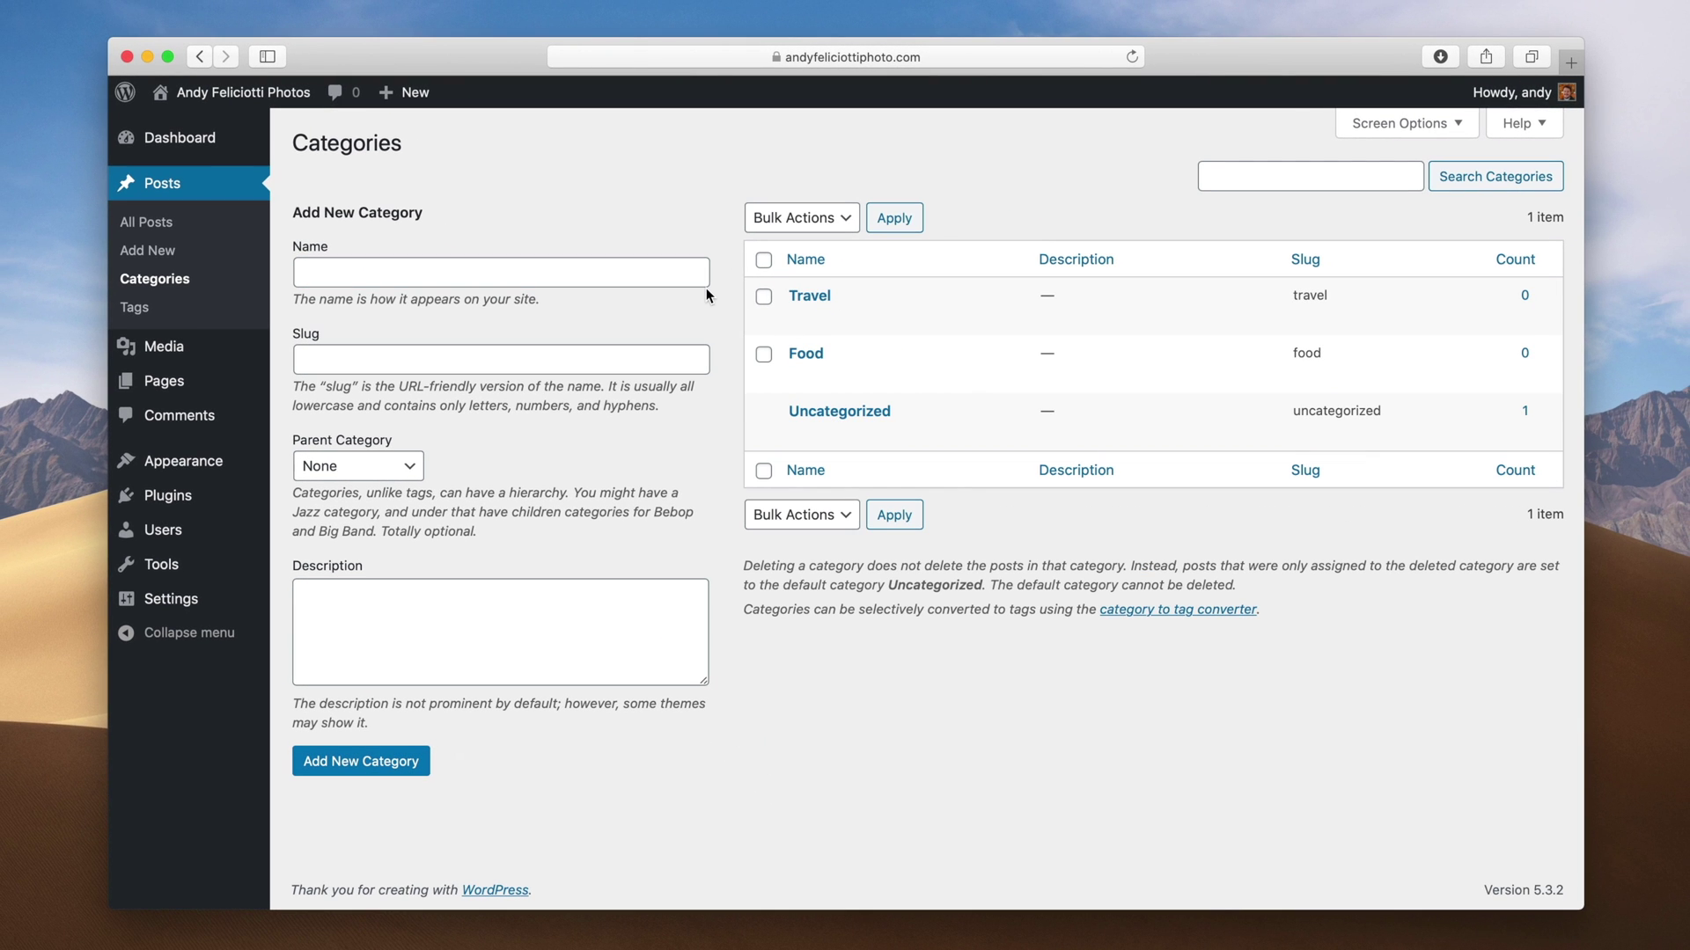
Step: Create a post titled "Dinner I love!" in the Food category with the paragraph "Example." and publish it
{"action": "left_click", "coordinate": [183, 187]}
{"action": "left_click", "coordinate": [407, 150]}
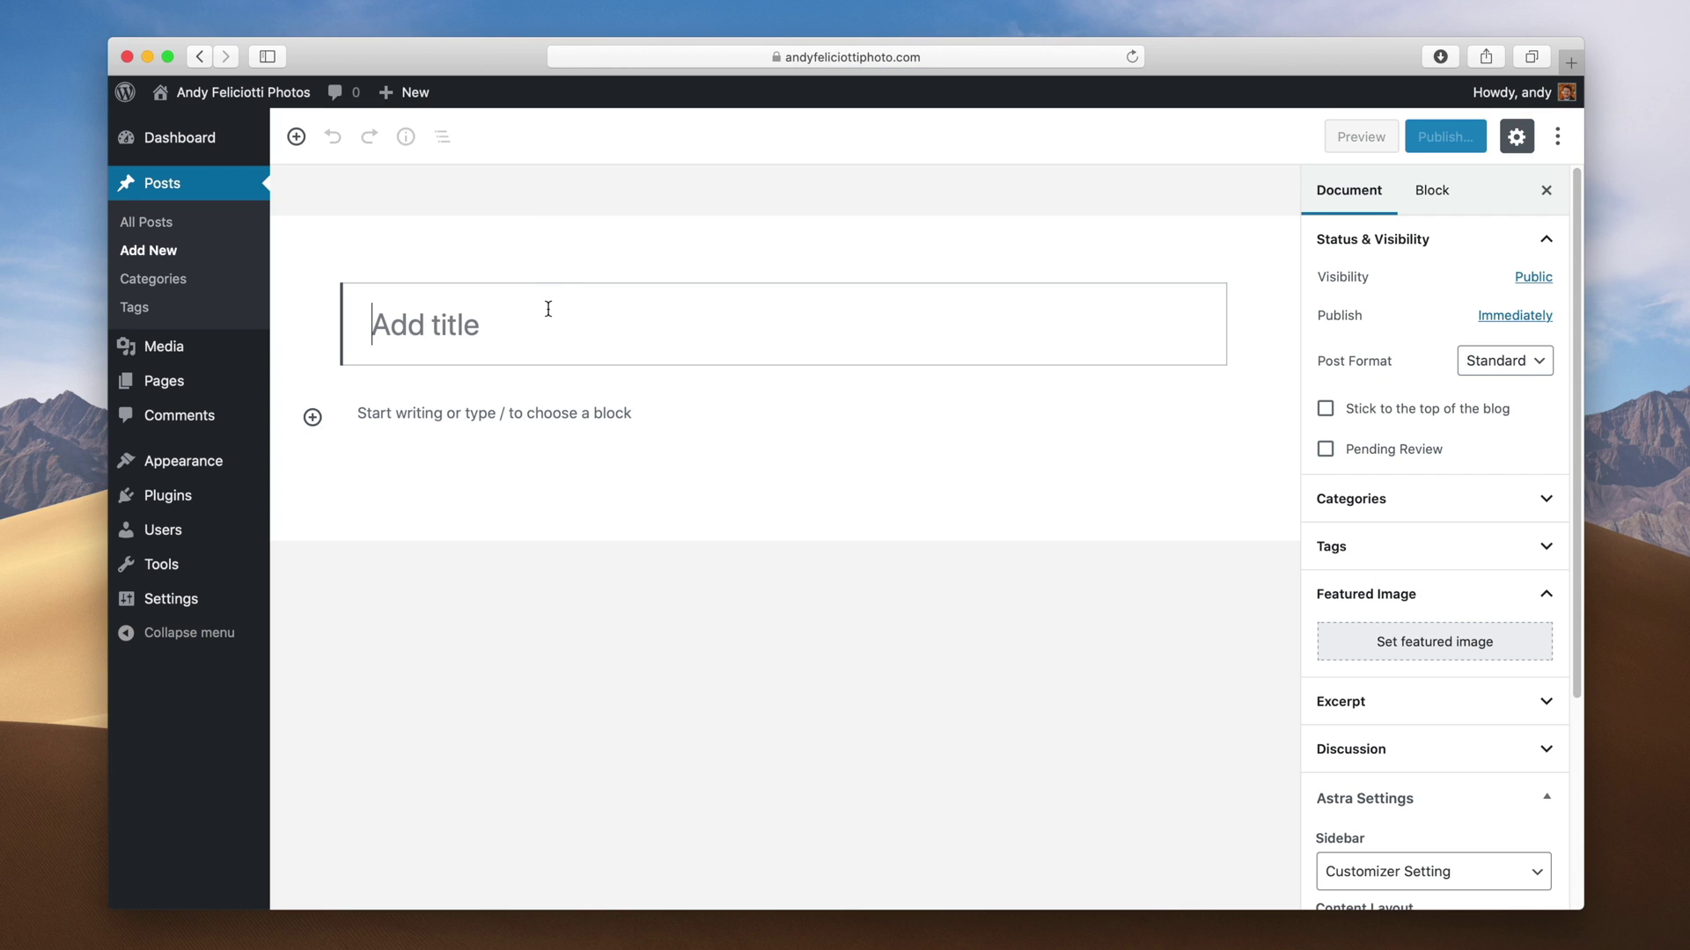
{"action": "type", "text": "Dinner I love!"}
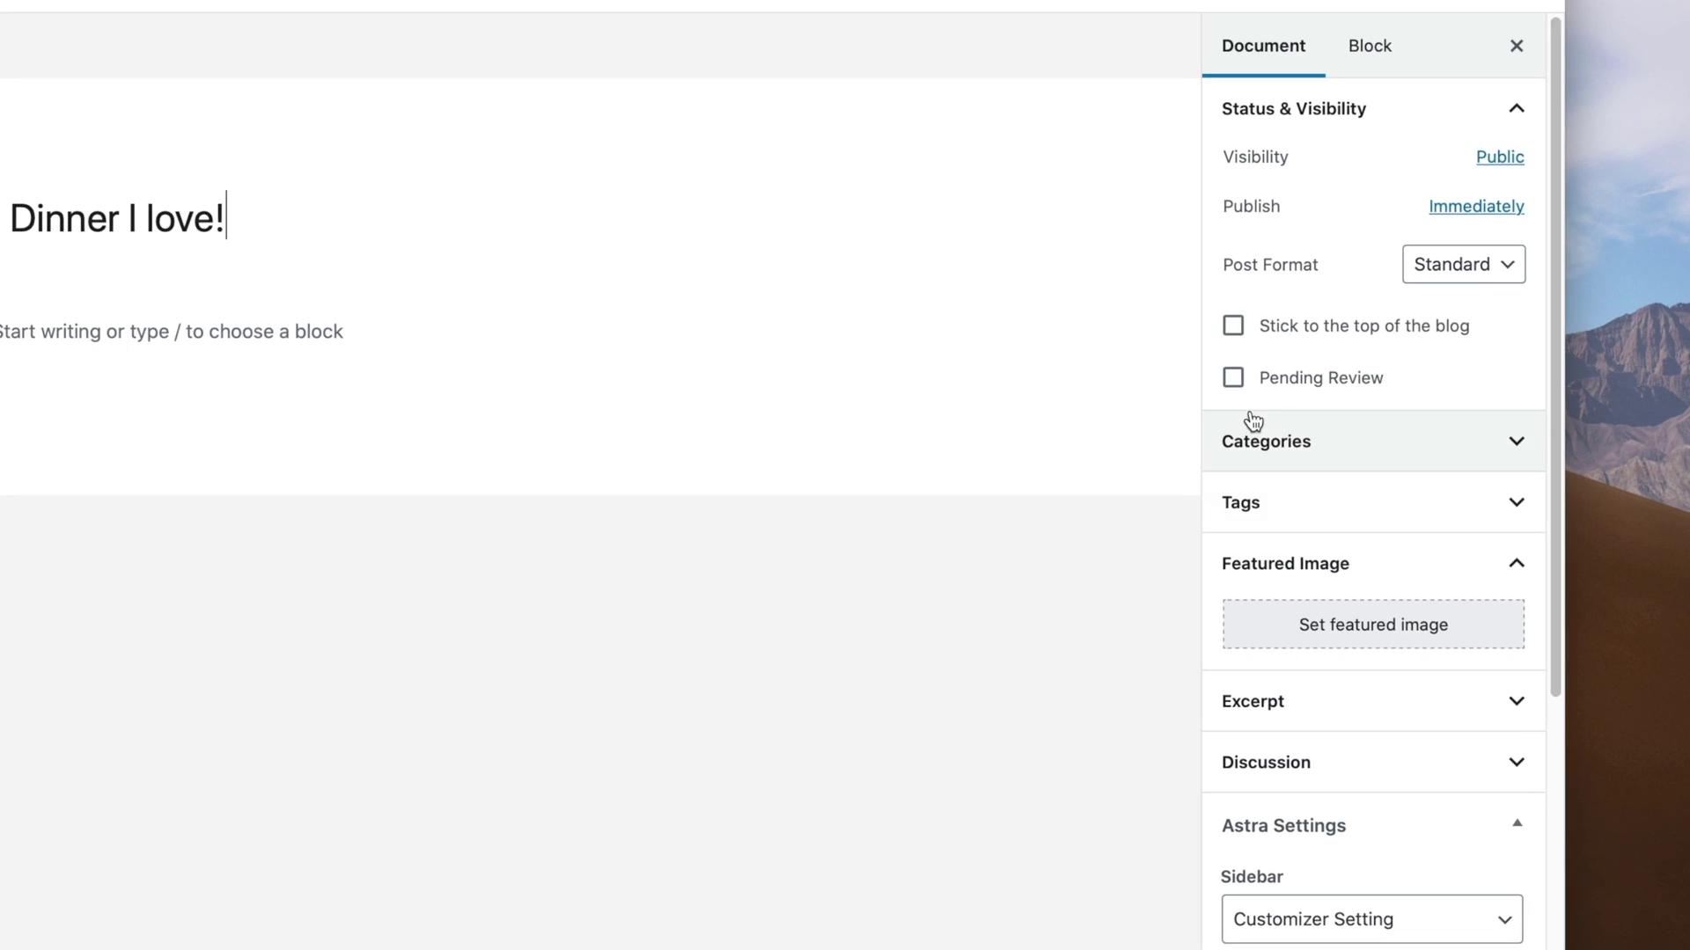
{"action": "left_click", "coordinate": [1269, 440]}
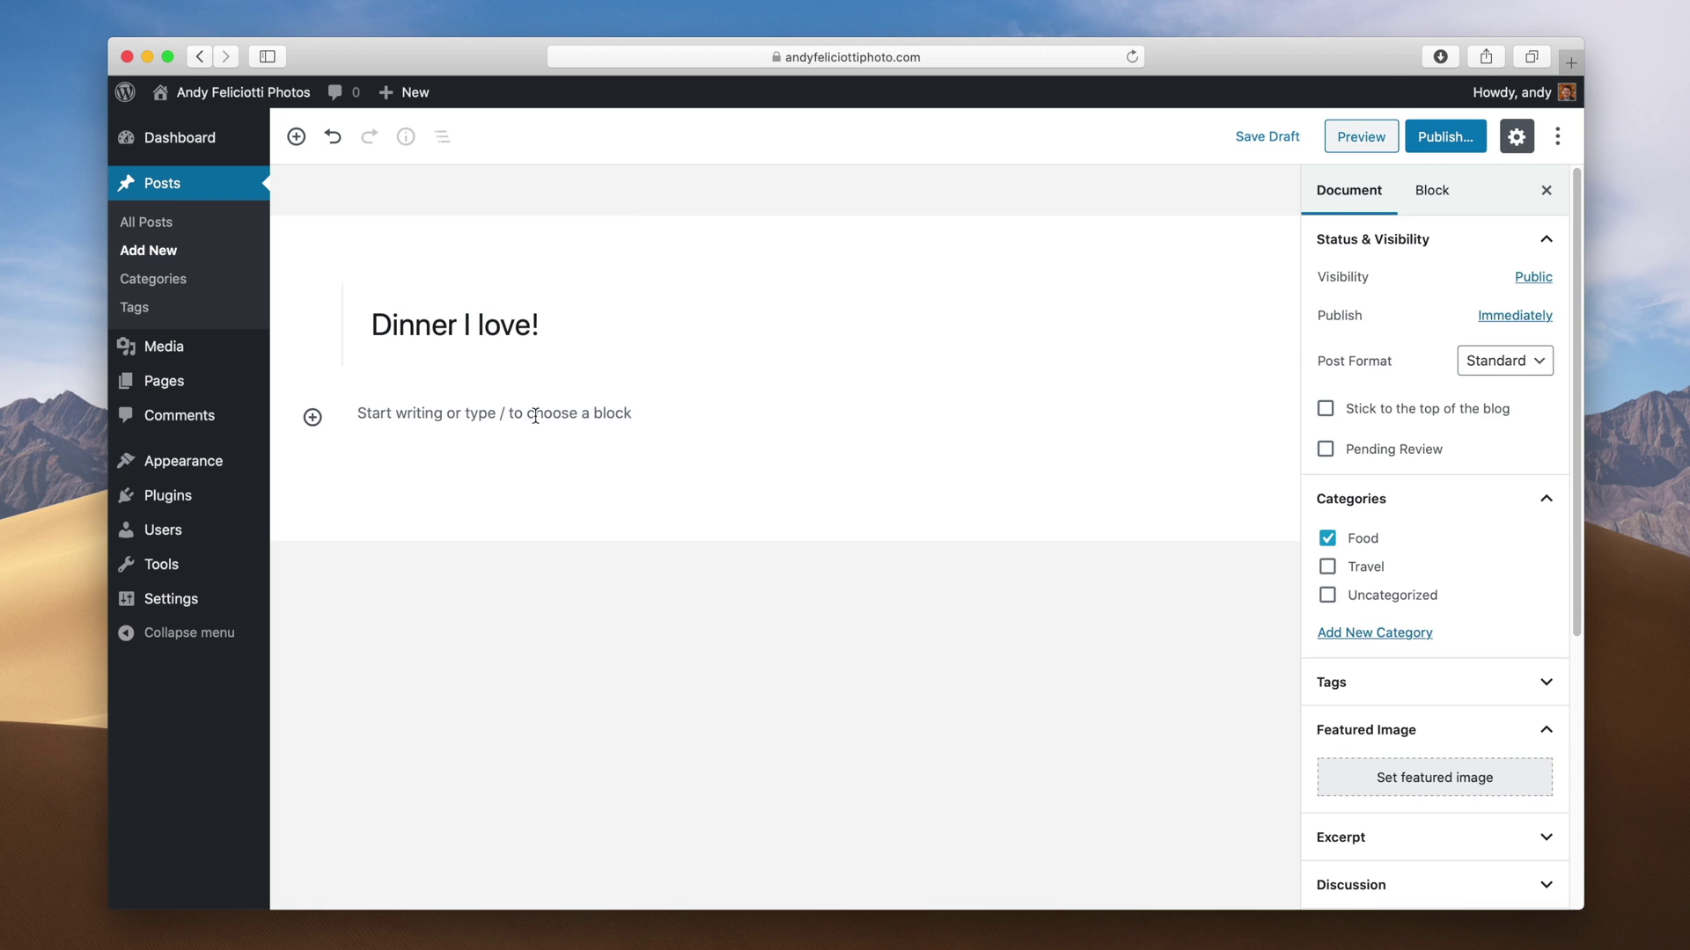
{"action": "left_click", "coordinate": [178, 322]}
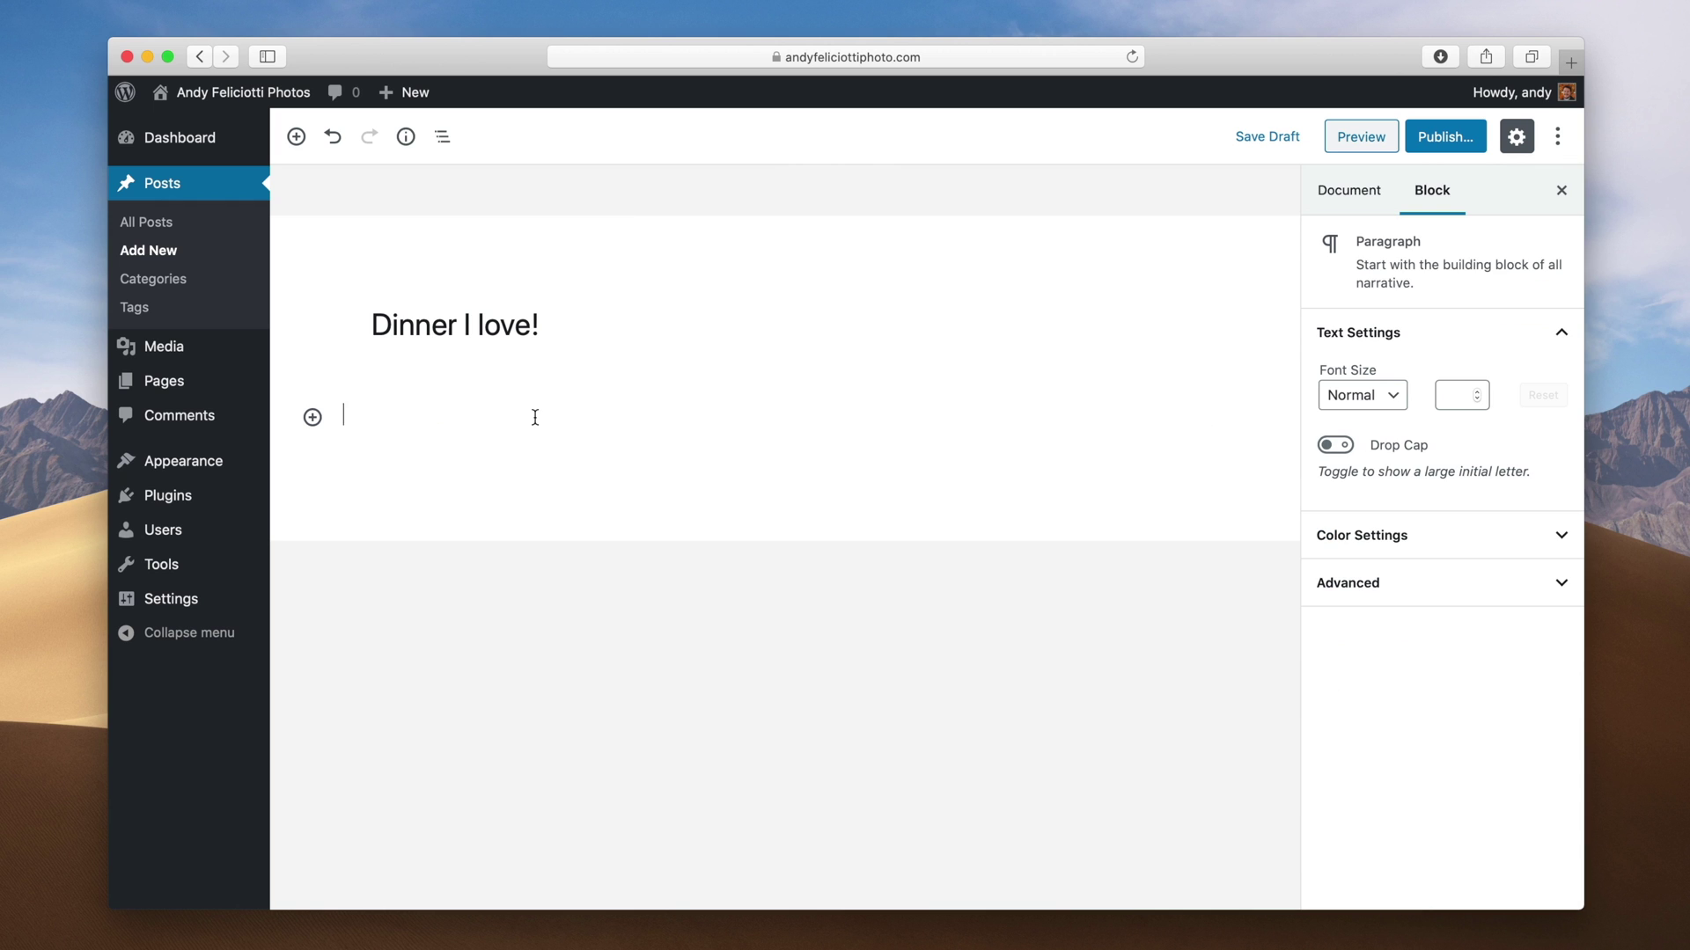
{"action": "type", "text": "Example."}
{"action": "left_click", "coordinate": [1440, 141]}
{"action": "left_click", "coordinate": [1443, 138]}
Step: View the new post and its category on the live Blog page
{"action": "left_click", "coordinate": [265, 97]}
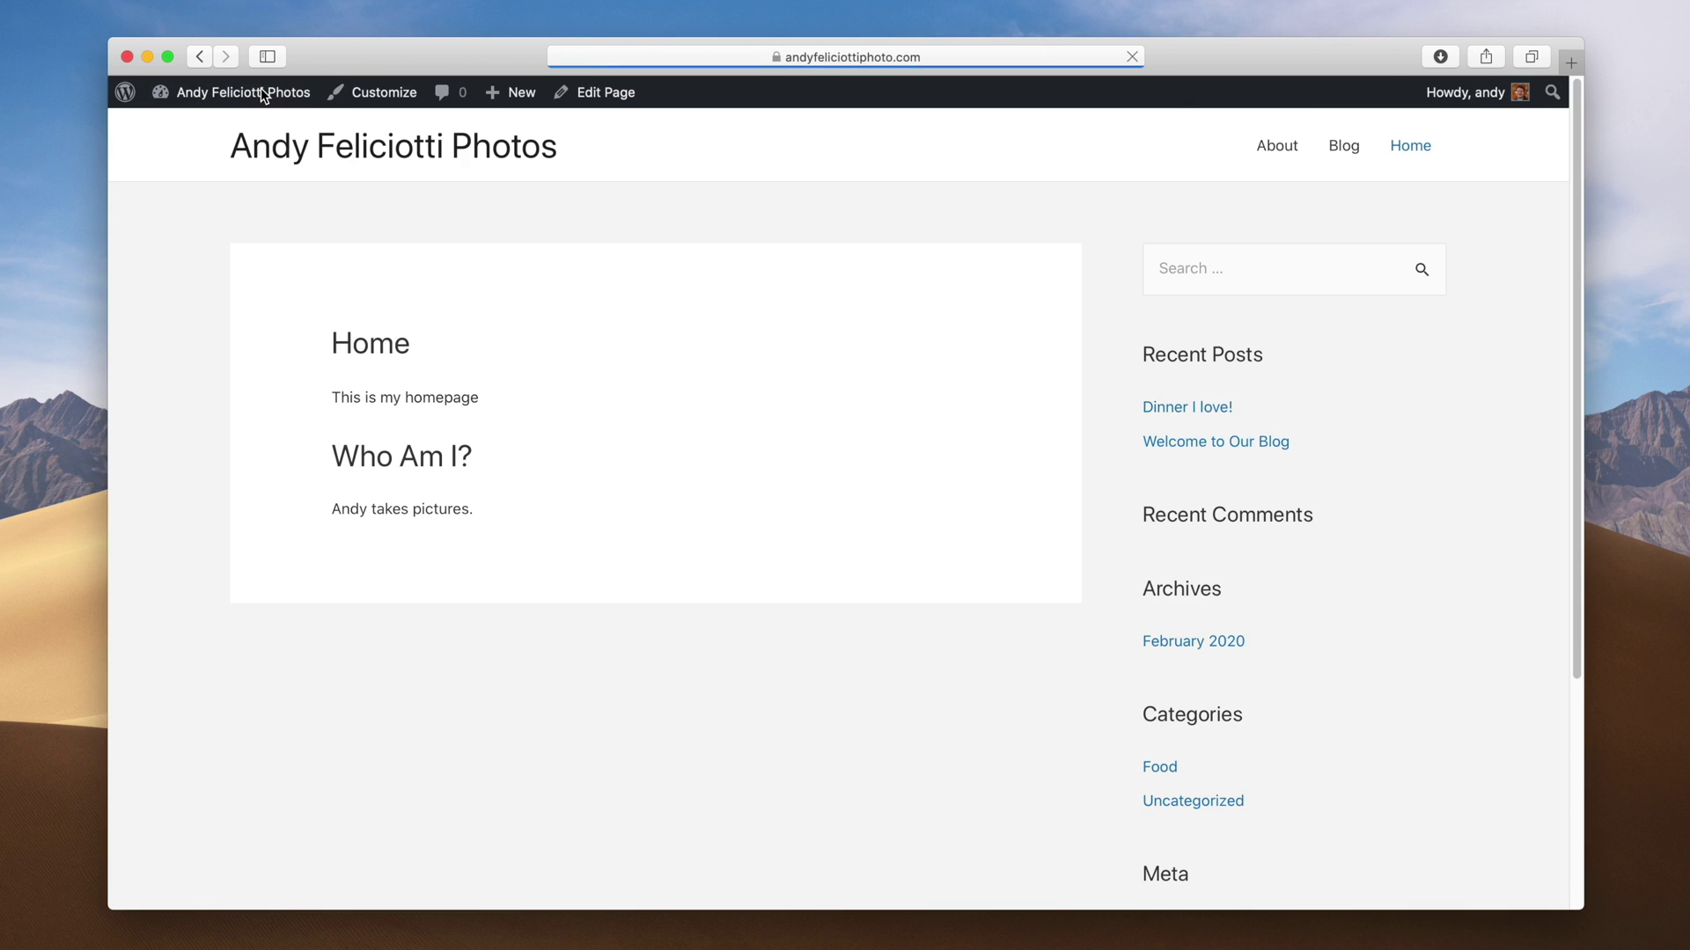
{"action": "left_click", "coordinate": [1341, 146]}
{"action": "scroll", "coordinate": [616, 338], "scroll_direction": "down", "scroll_amount": 3}
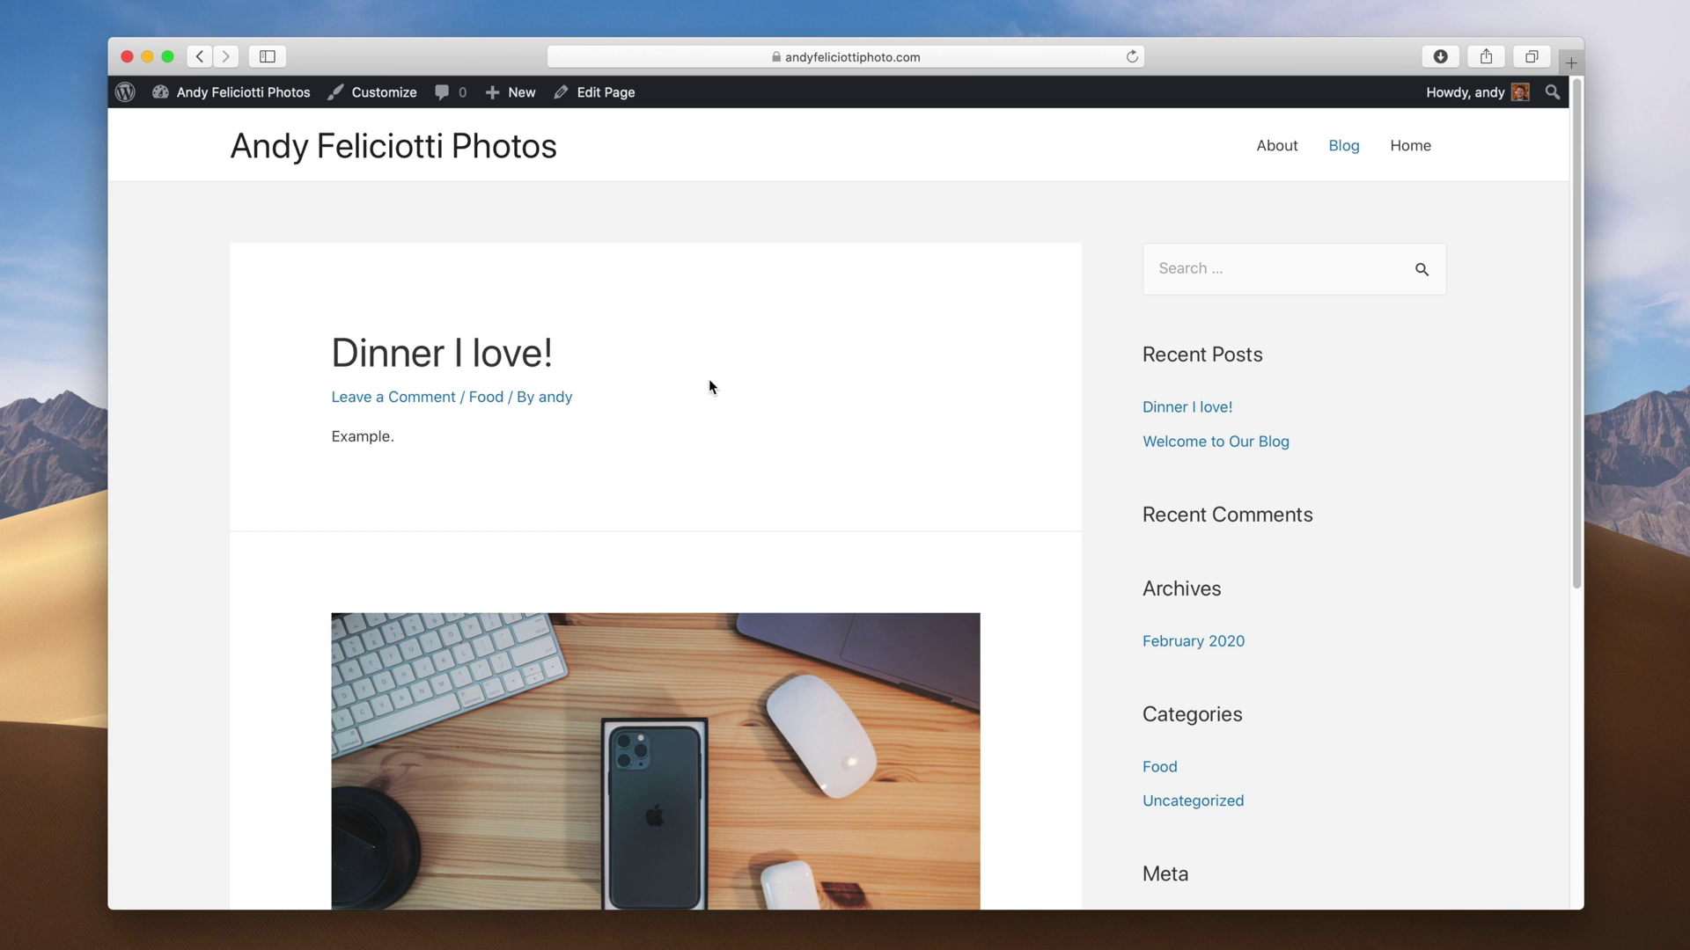
{"action": "left_click_drag", "start_coordinate": [678, 167], "coordinate": [222, 150]}
{"action": "left_click", "coordinate": [221, 150]}
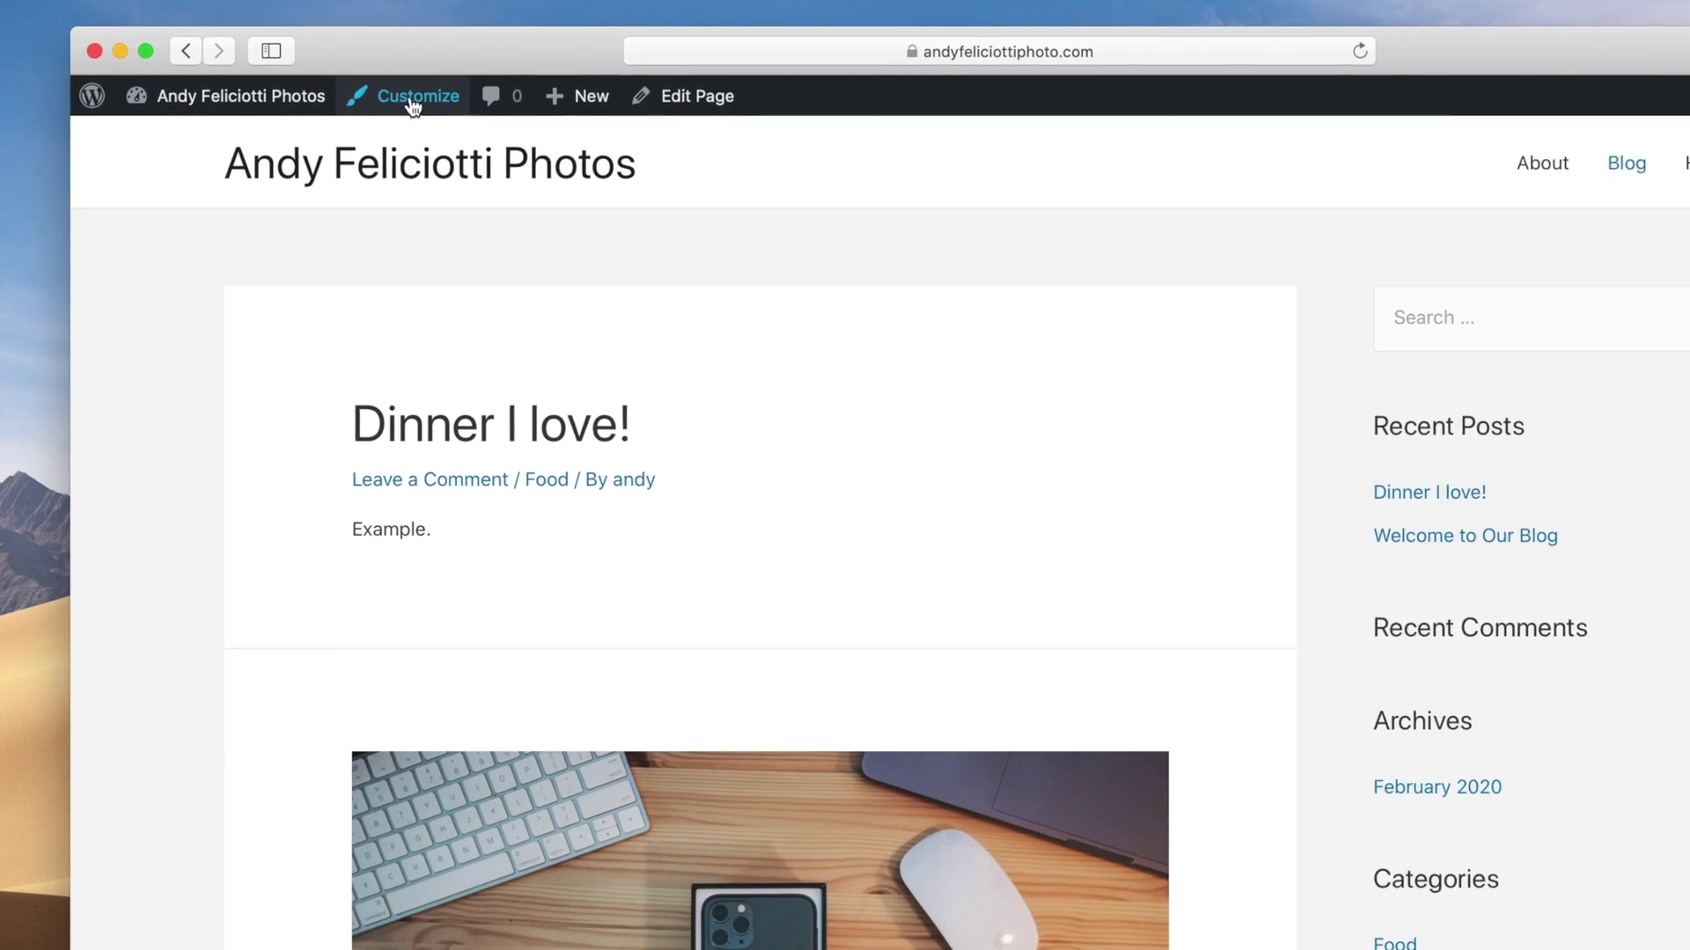
Step: Upload the andy-logo image as the site logo in the theme customizer's header settings, without cropping it
{"action": "left_click", "coordinate": [382, 98]}
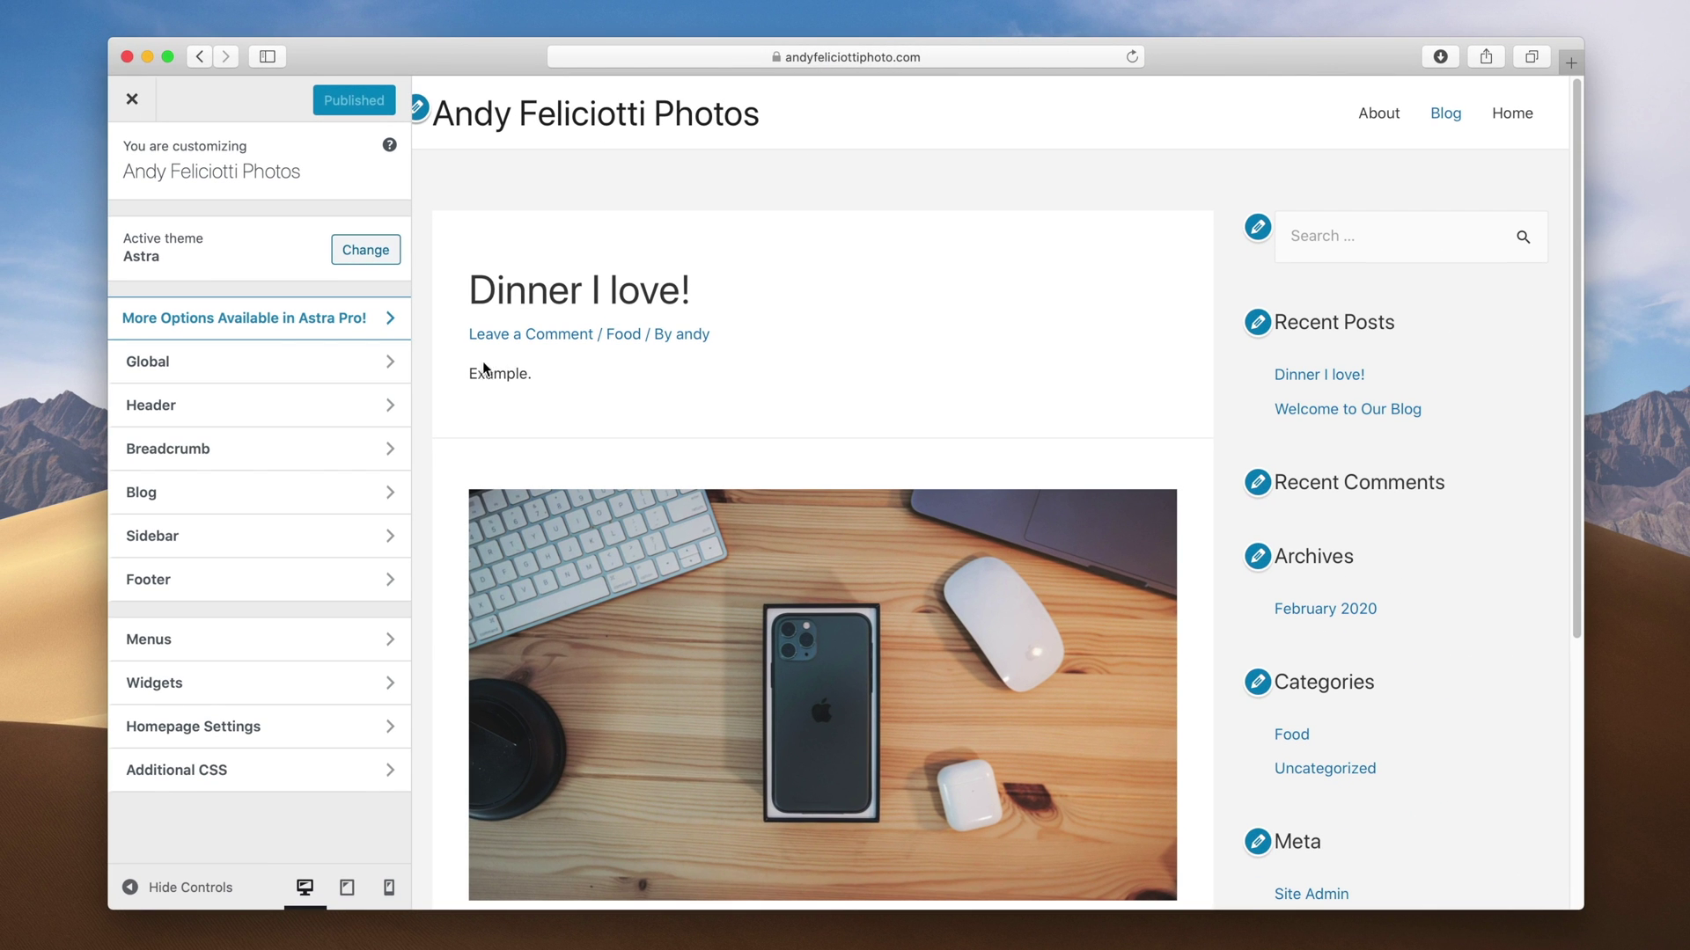
{"action": "left_click", "coordinate": [326, 414]}
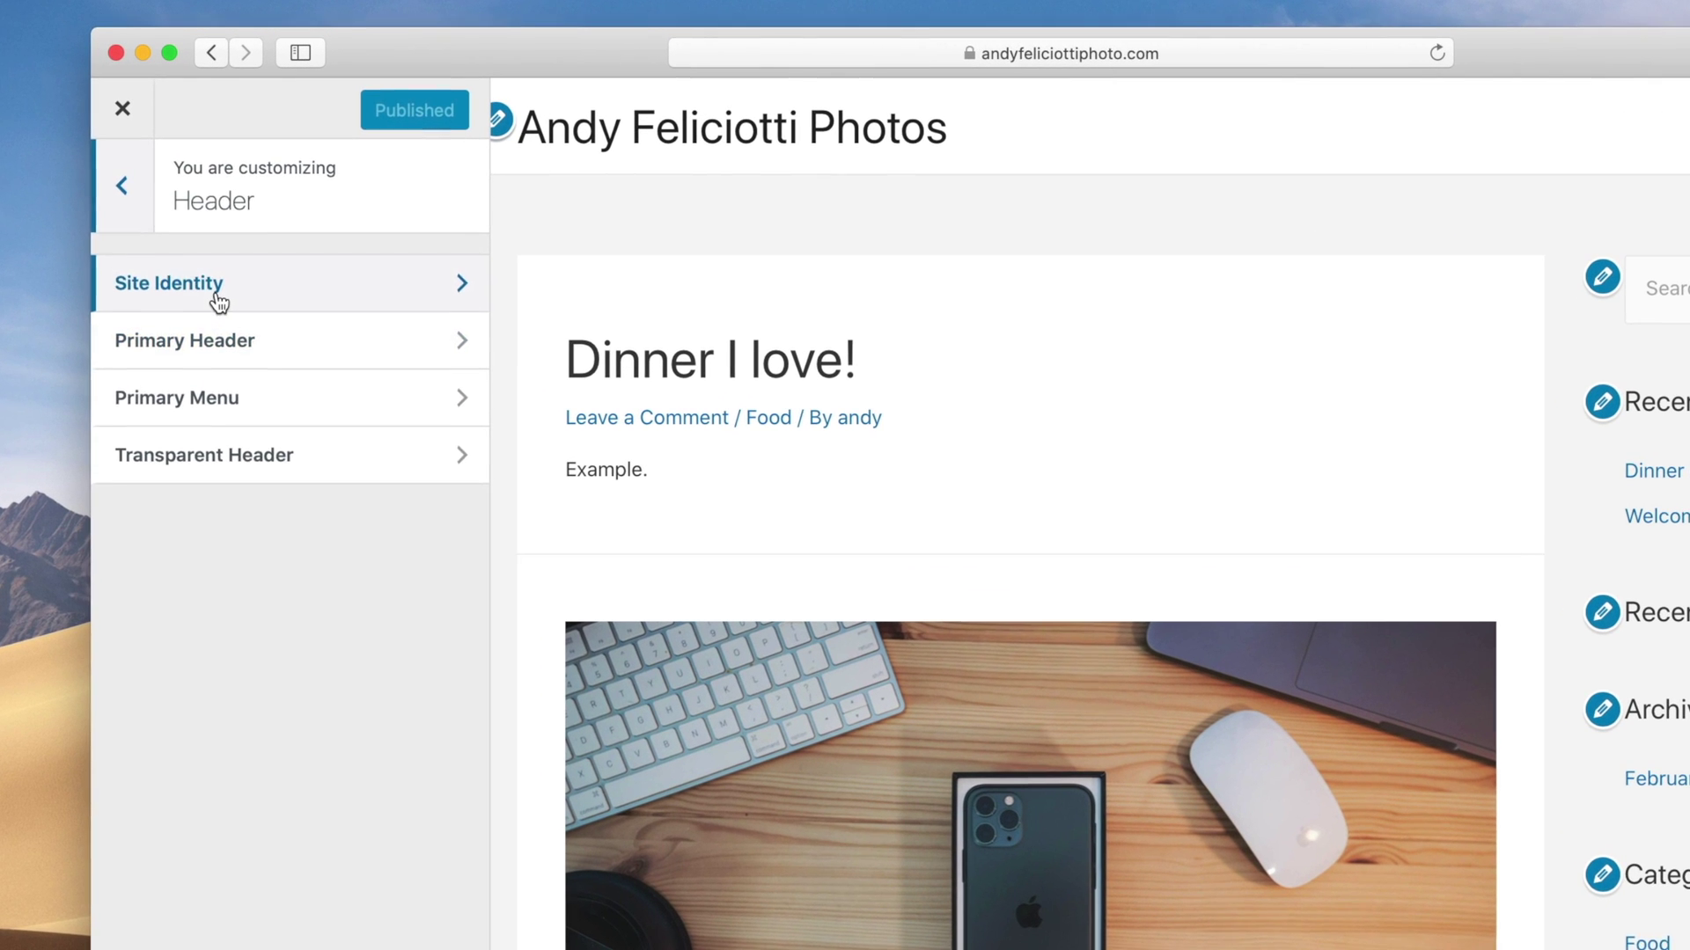
{"action": "left_click", "coordinate": [219, 303]}
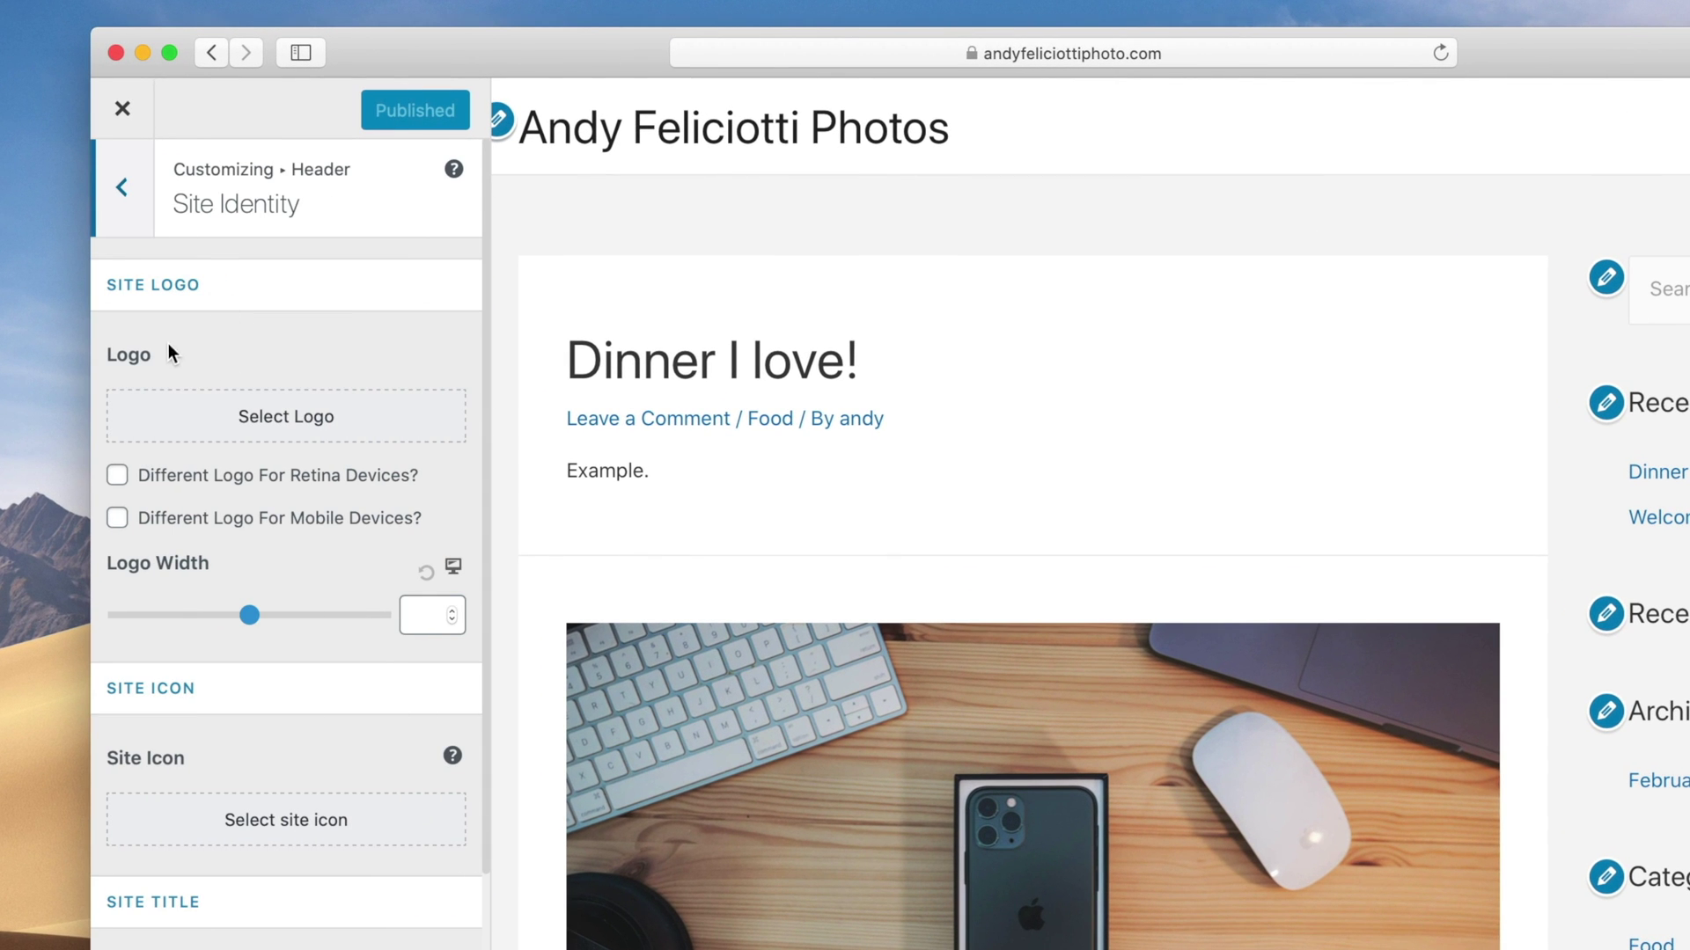
{"action": "left_click", "coordinate": [269, 408]}
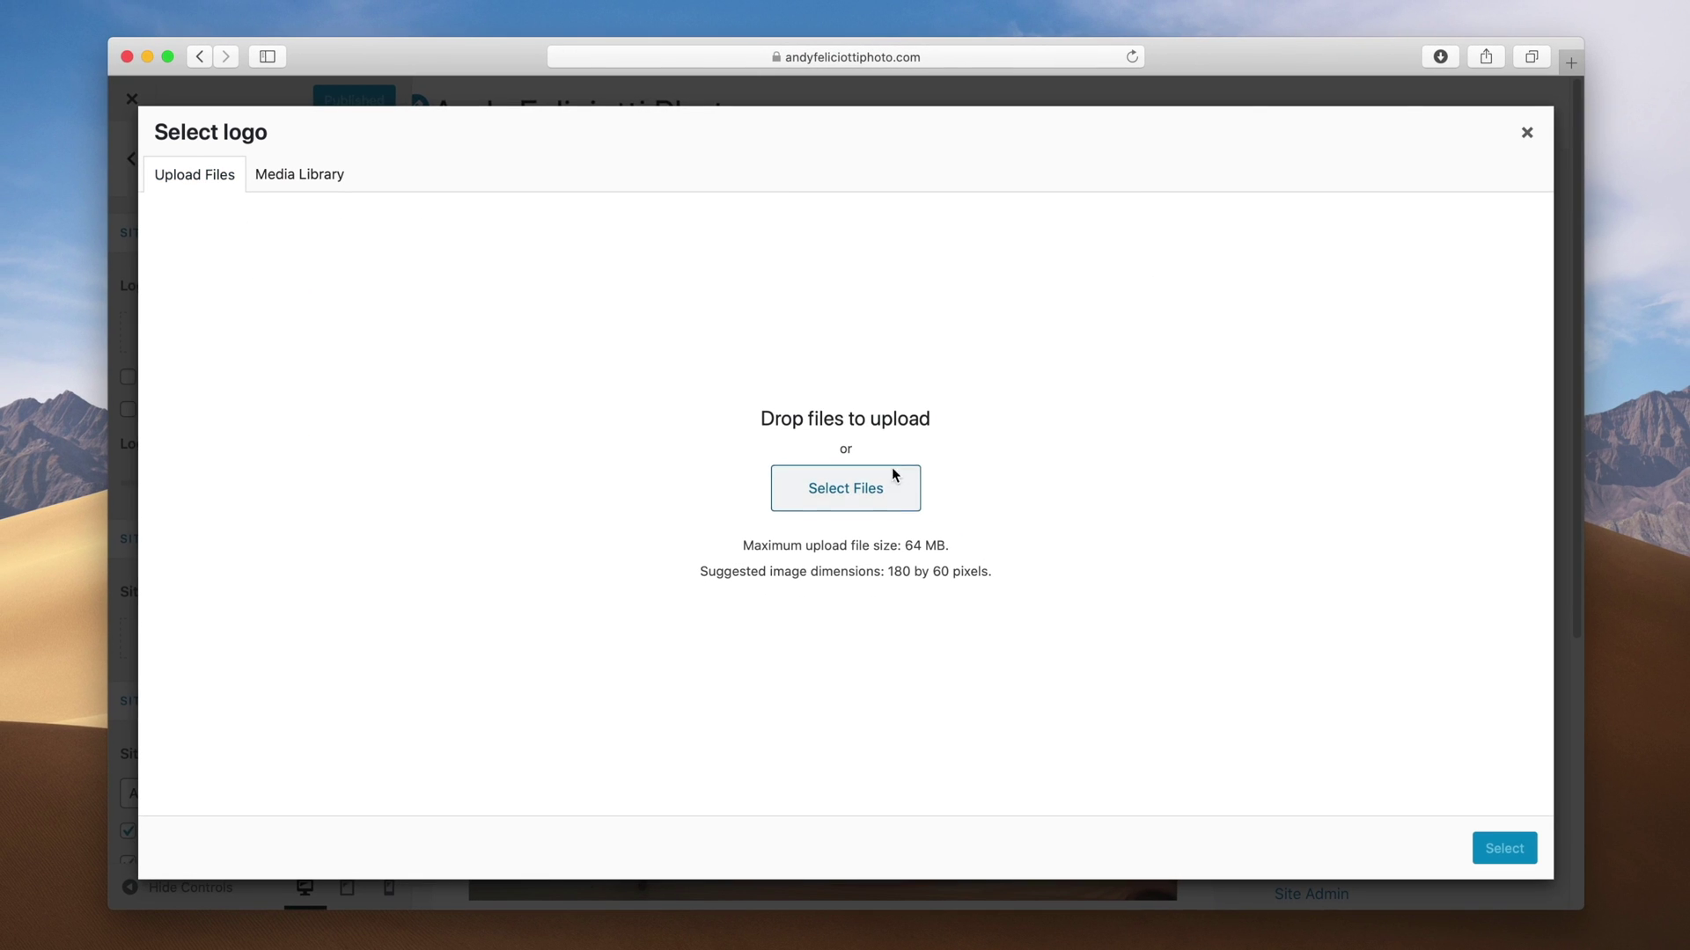
{"action": "left_click", "coordinate": [889, 493]}
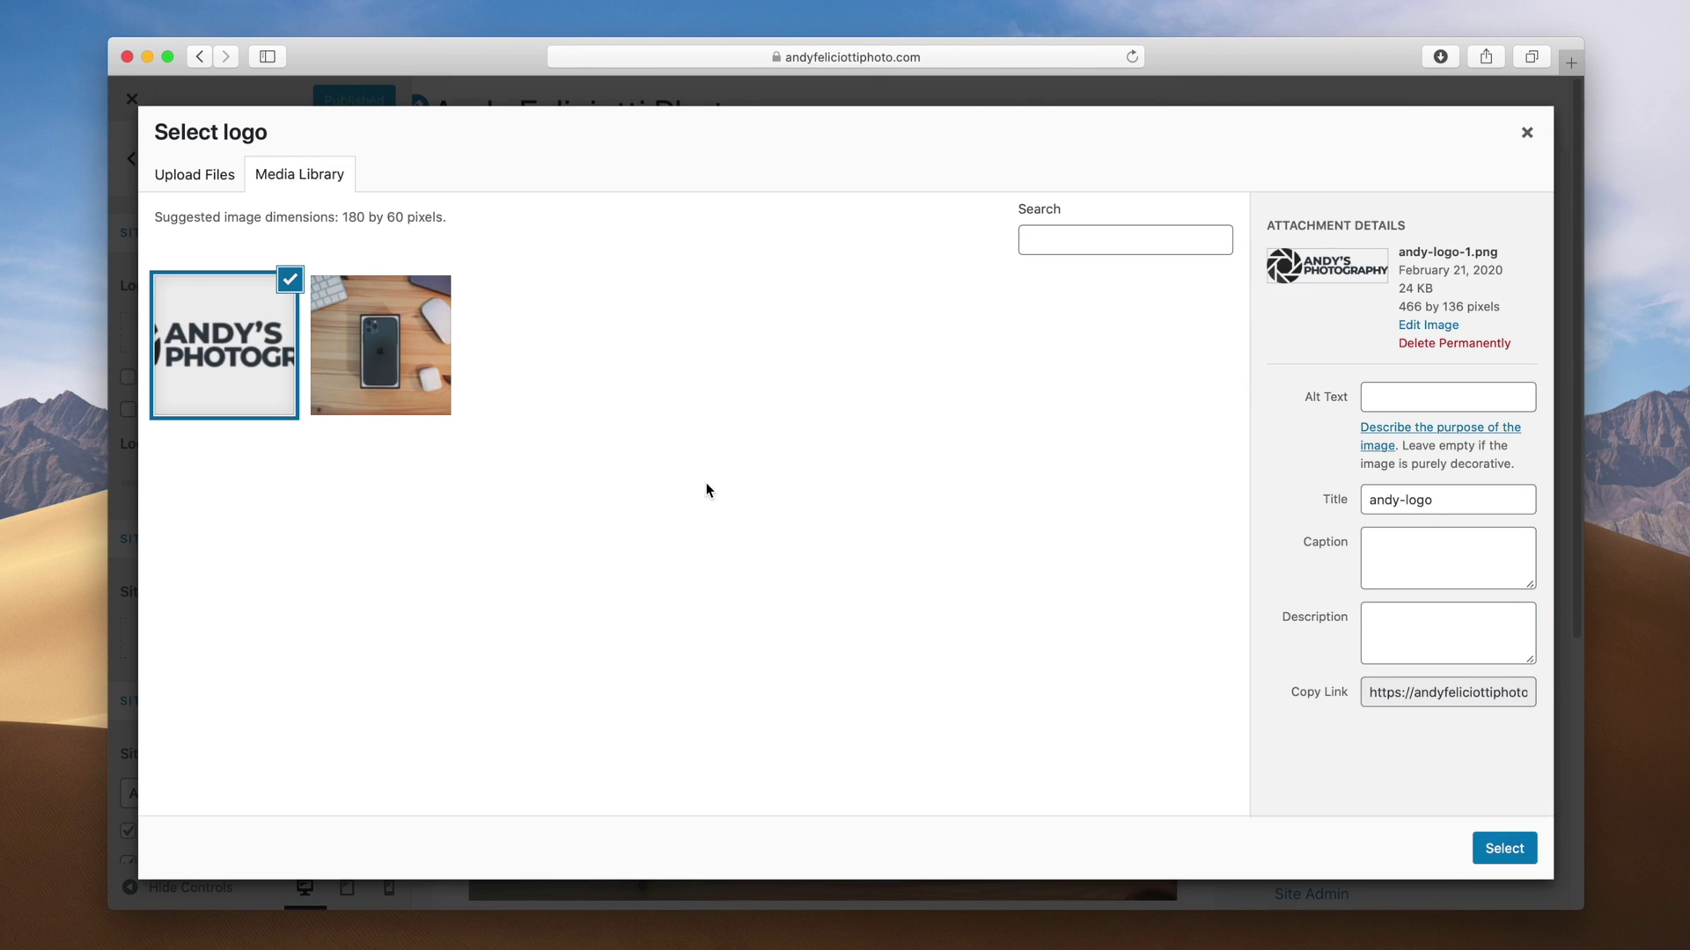
{"action": "left_click", "coordinate": [1506, 850]}
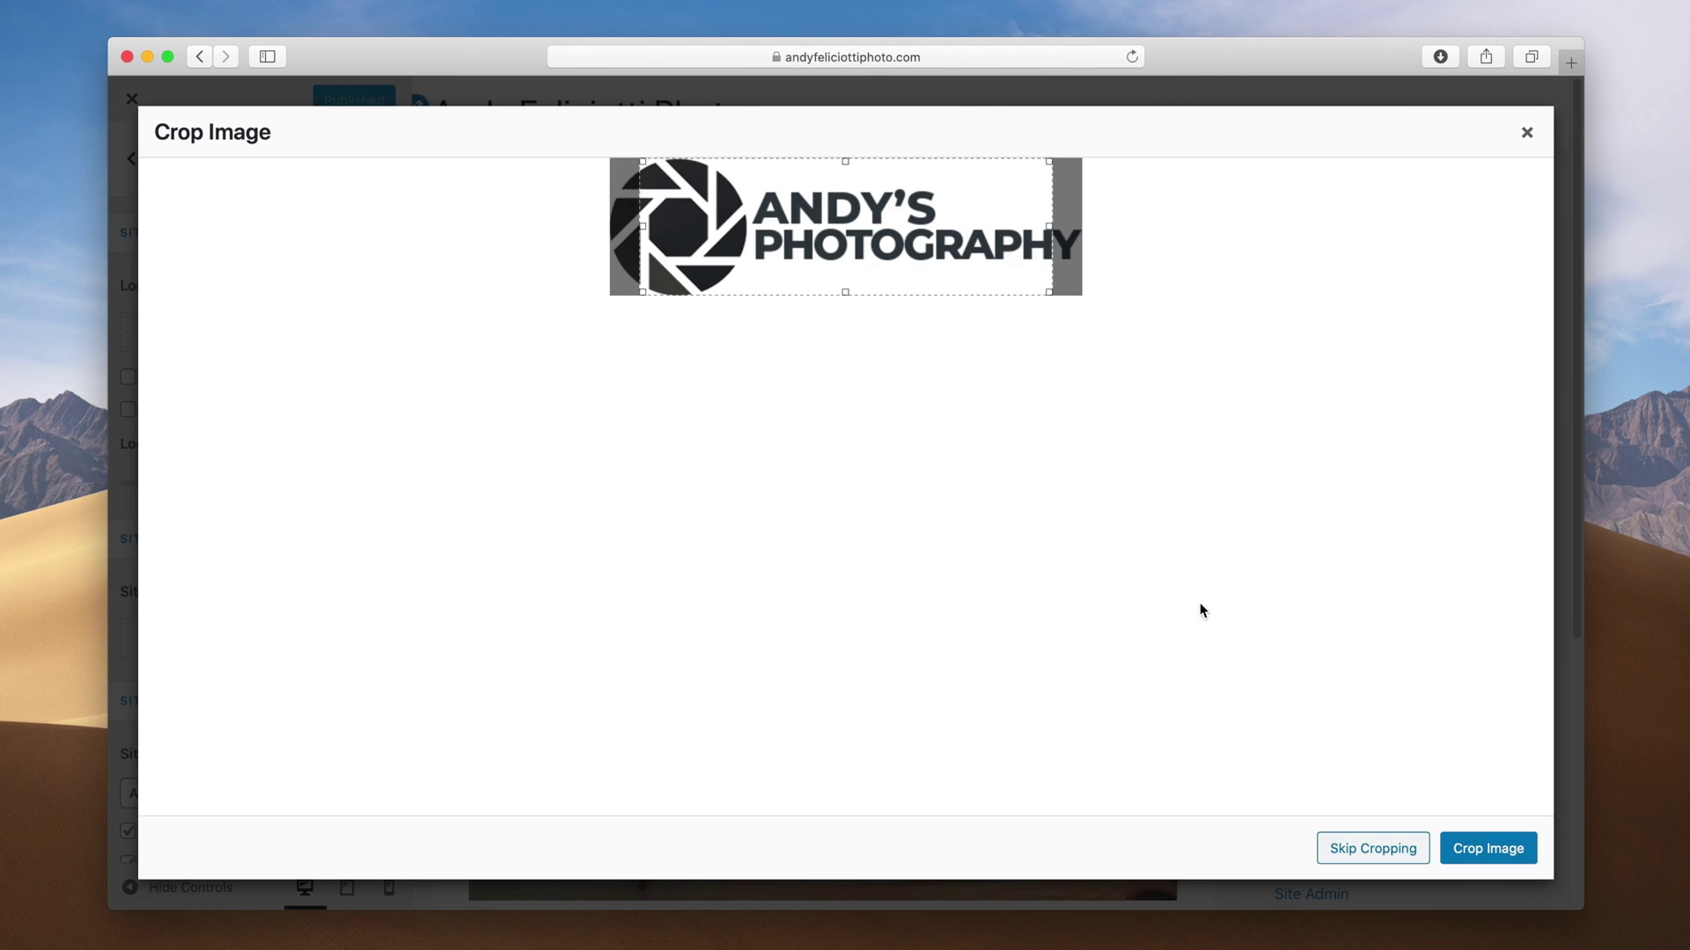
{"action": "left_click", "coordinate": [1378, 849]}
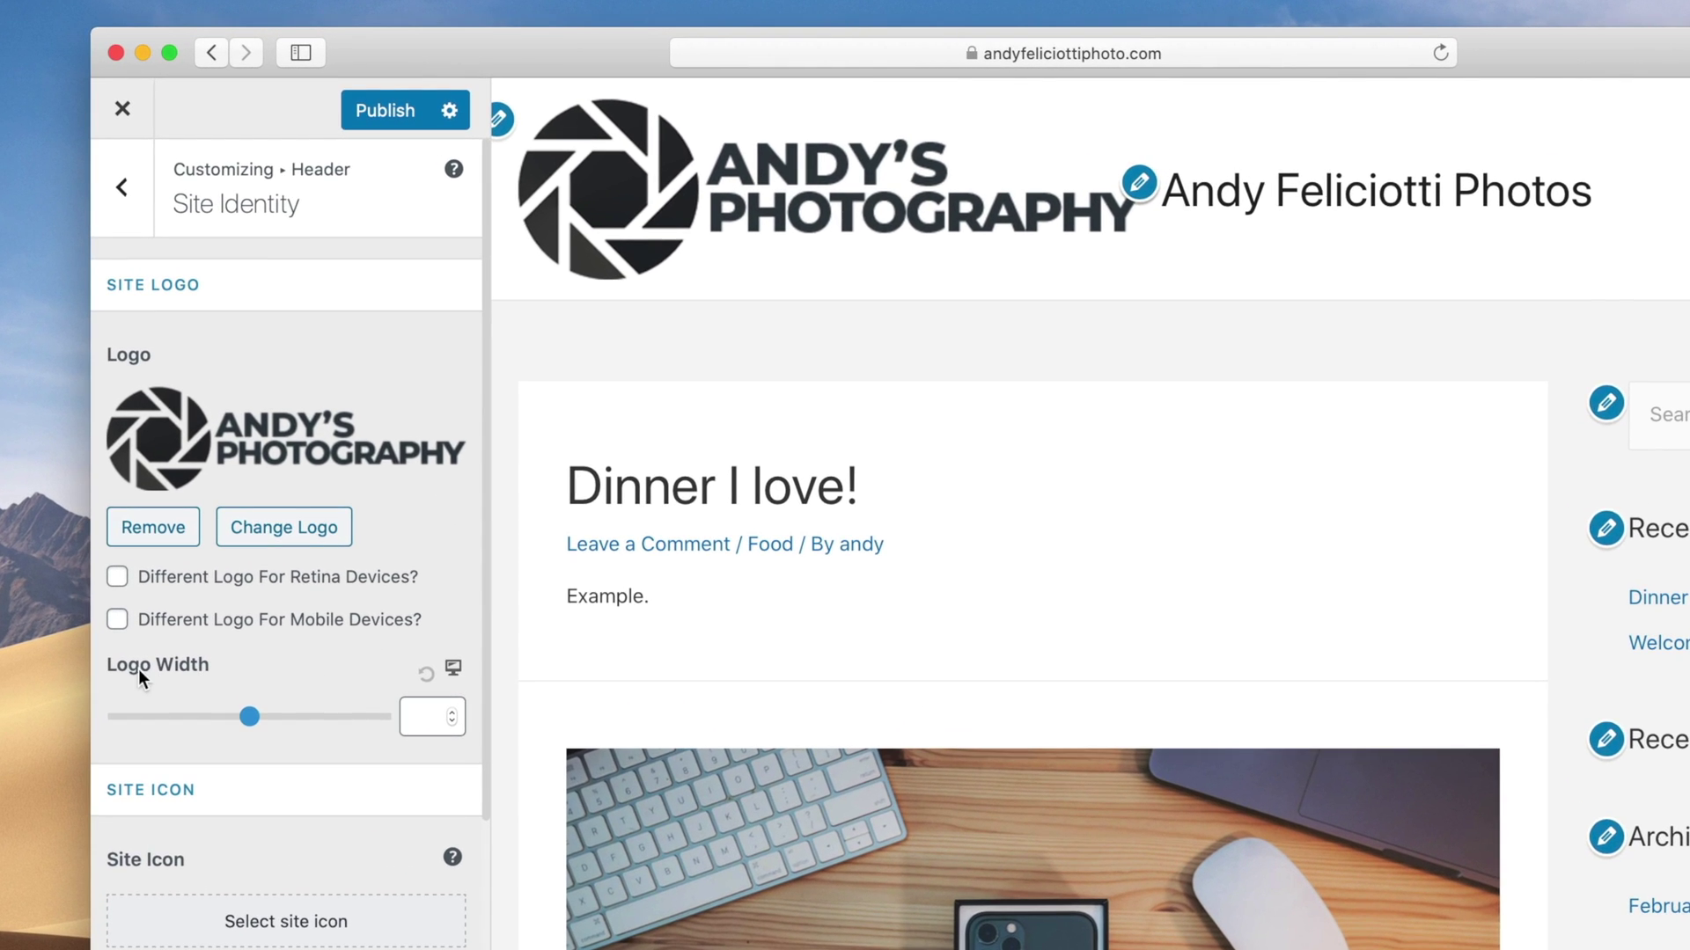
Step: Set the header logo width to 199 and turn off the display of the site title
{"action": "left_click_drag", "start_coordinate": [239, 715], "coordinate": [209, 723]}
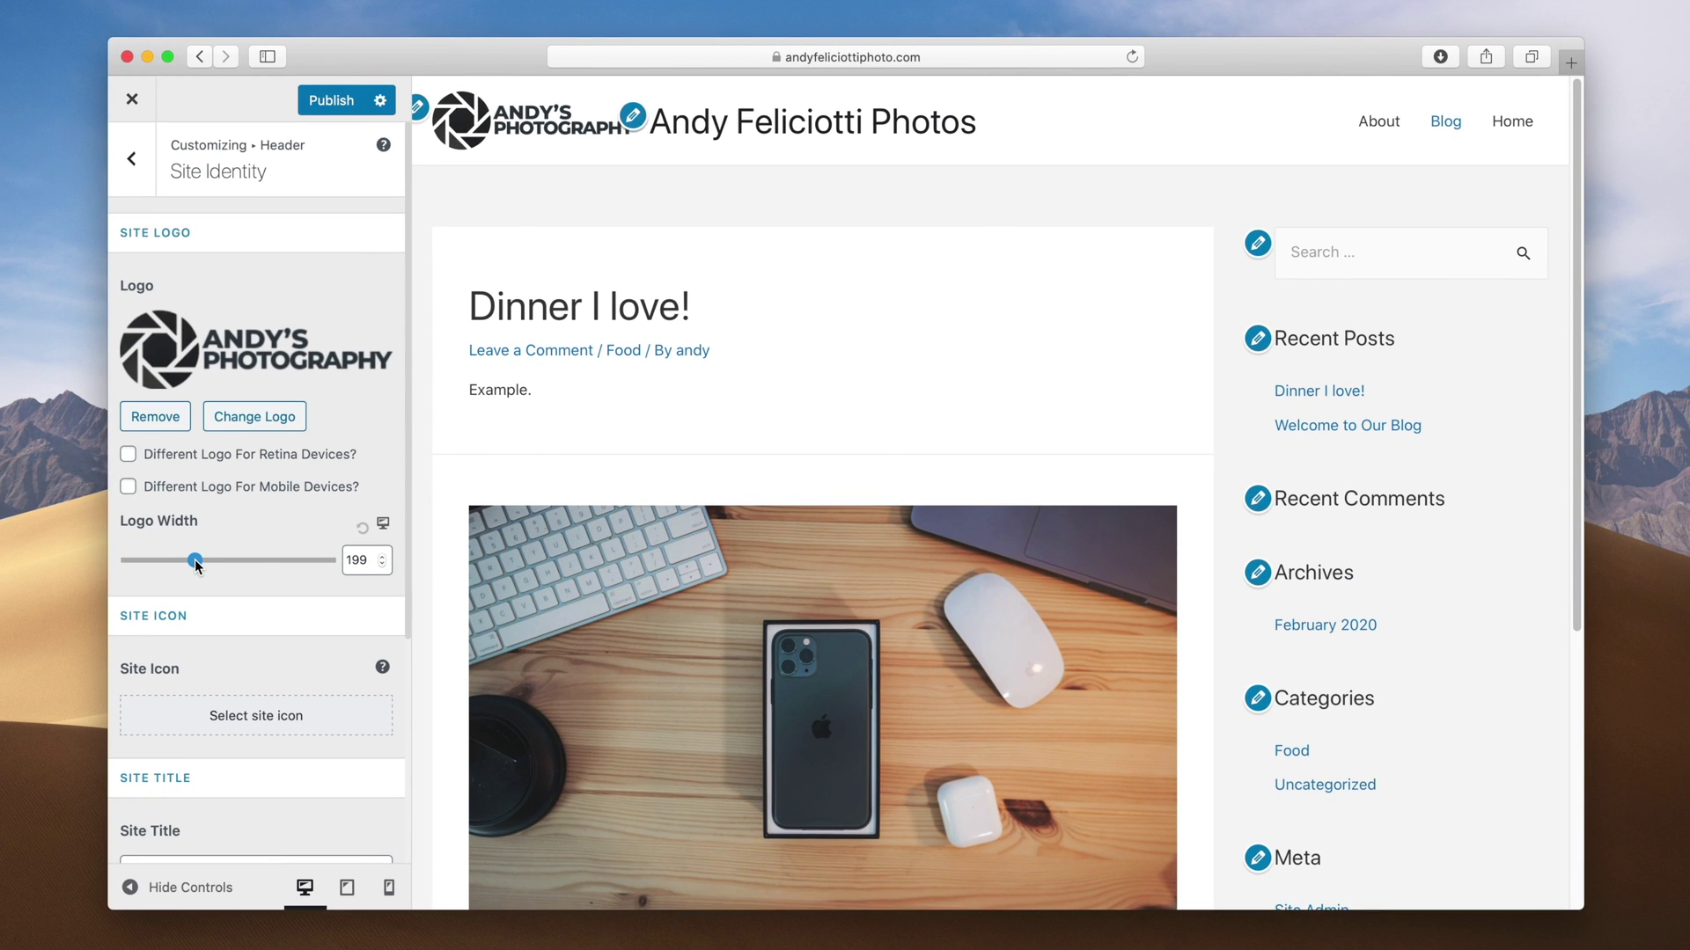
{"action": "scroll", "coordinate": [287, 621], "scroll_direction": "down", "scroll_amount": 1}
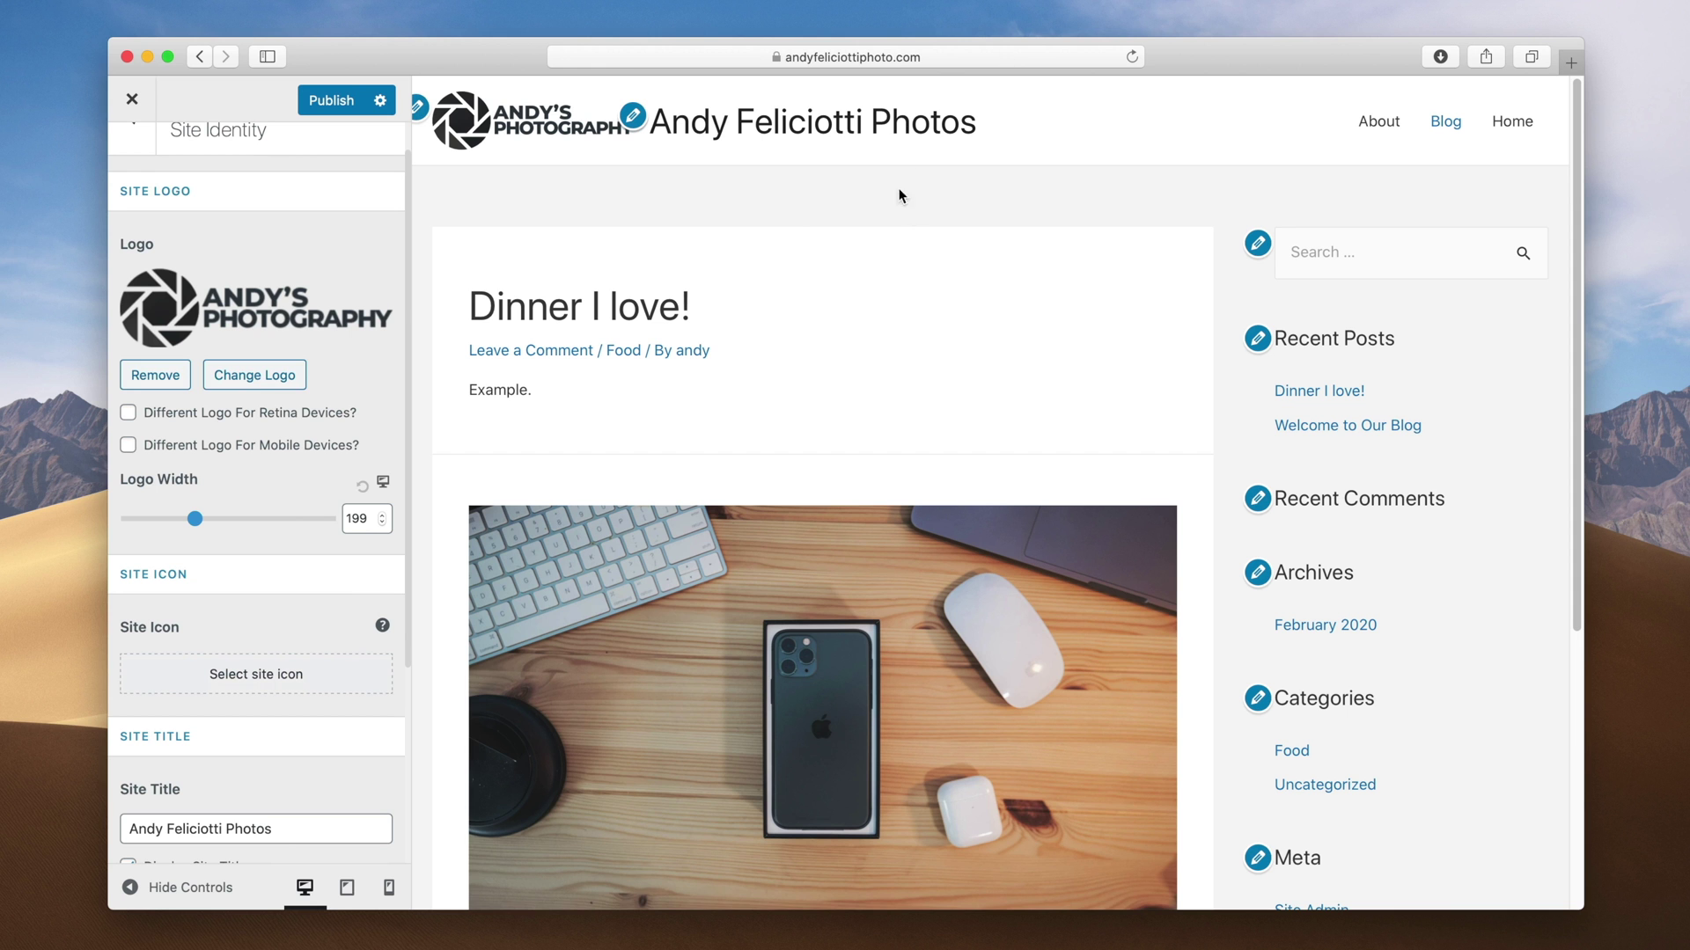
{"action": "scroll", "coordinate": [299, 554], "scroll_direction": "down", "scroll_amount": 3}
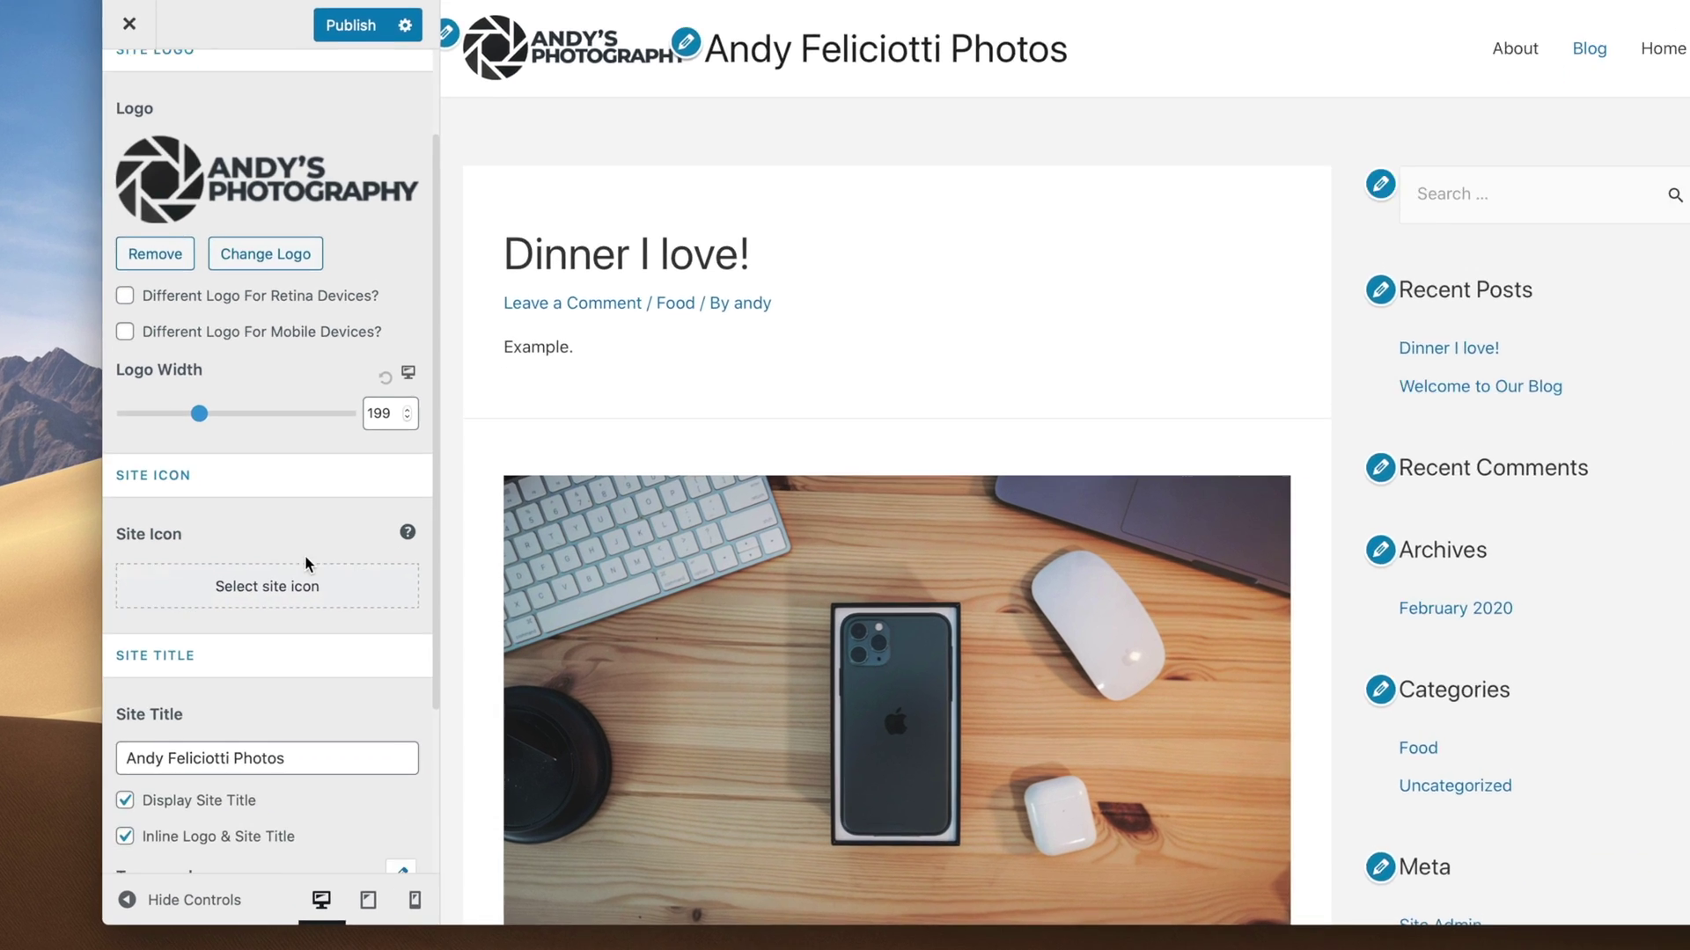
{"action": "scroll", "coordinate": [301, 704], "scroll_direction": "down", "scroll_amount": 3}
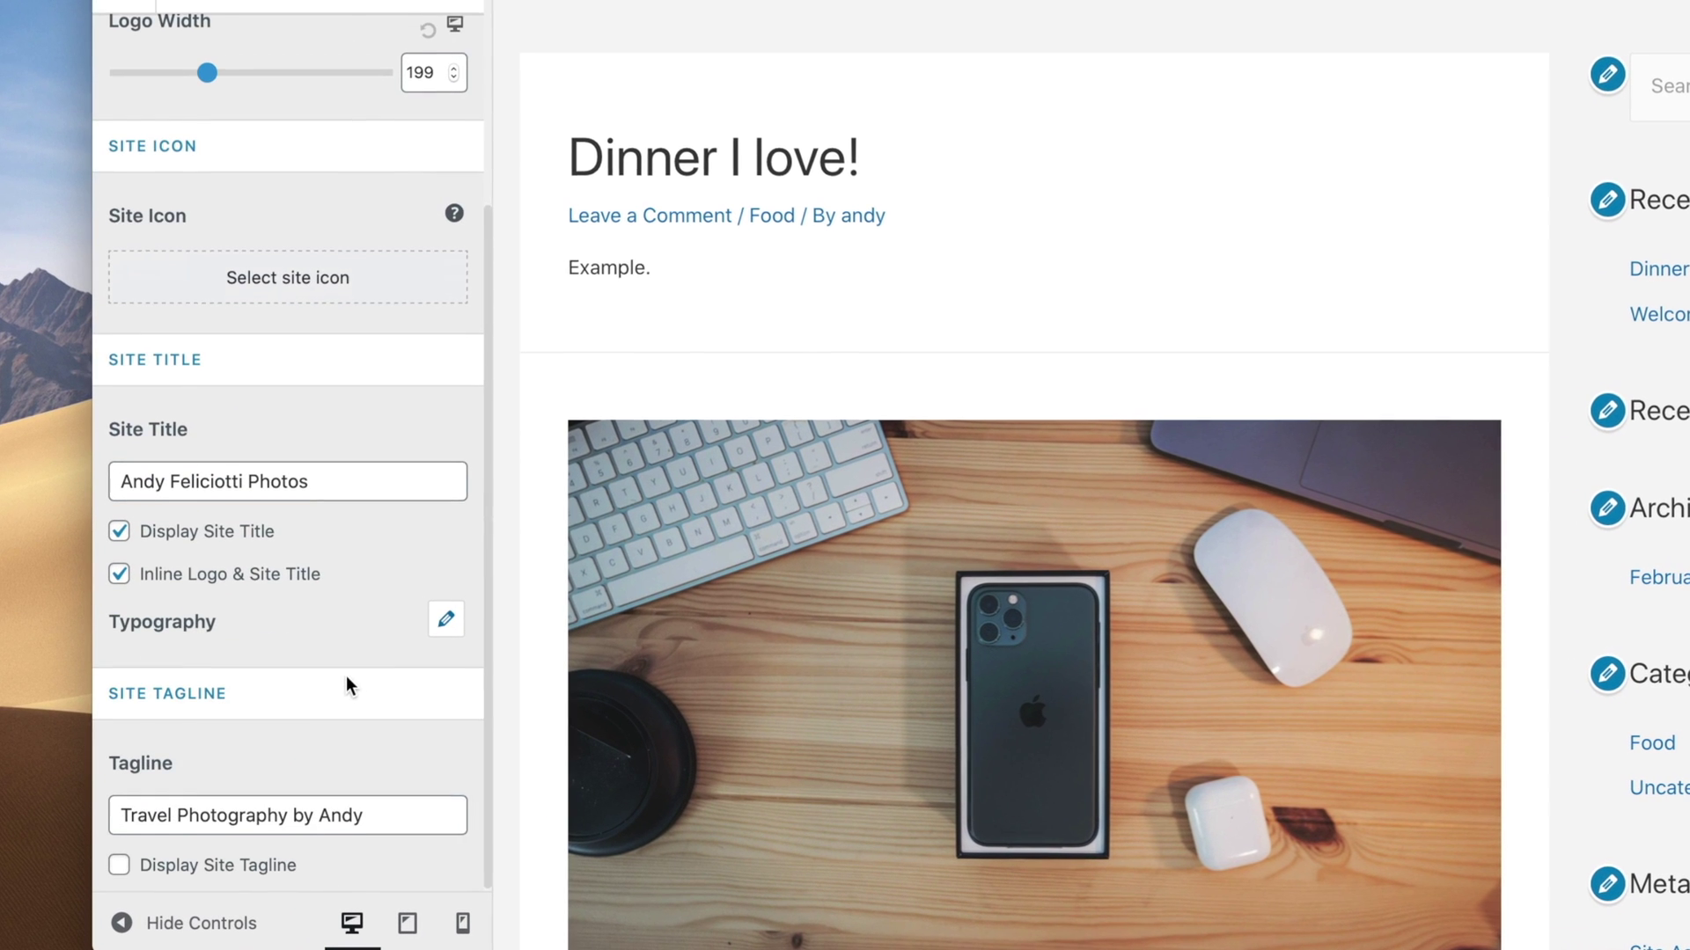
{"action": "left_click", "coordinate": [209, 531]}
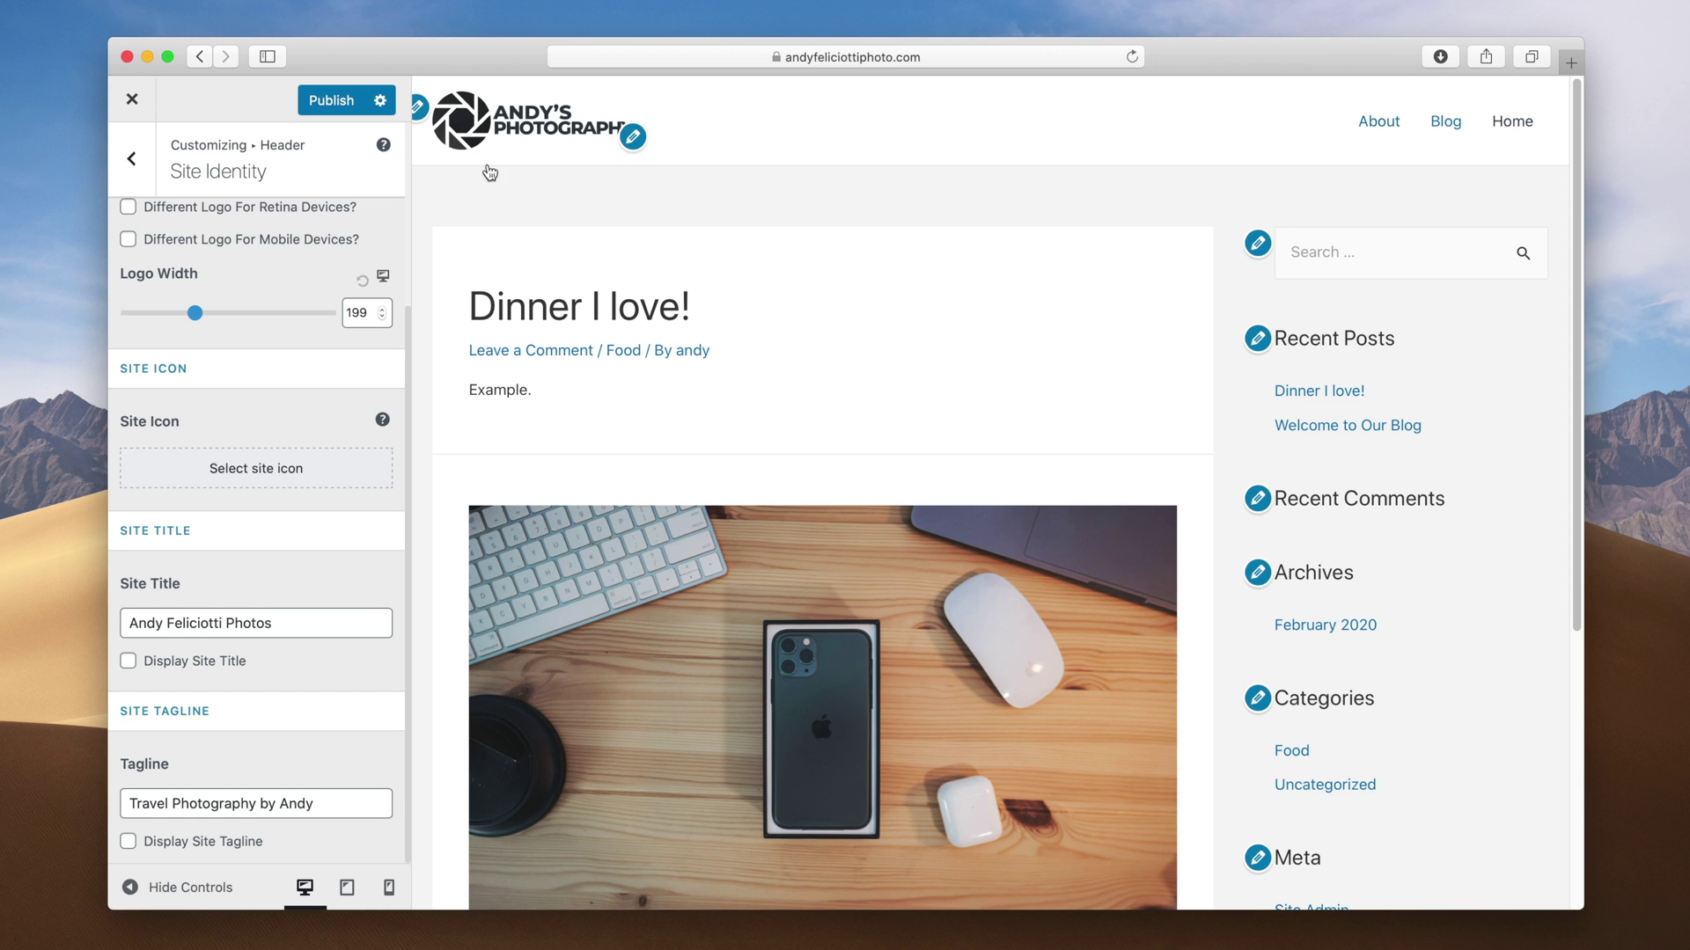
{"action": "scroll", "coordinate": [256, 220], "scroll_direction": "up", "scroll_amount": 3}
Step: Create a new menu named "Main Menu" and assign it to the Primary Menu and Footer Menu locations
{"action": "left_click", "coordinate": [132, 167]}
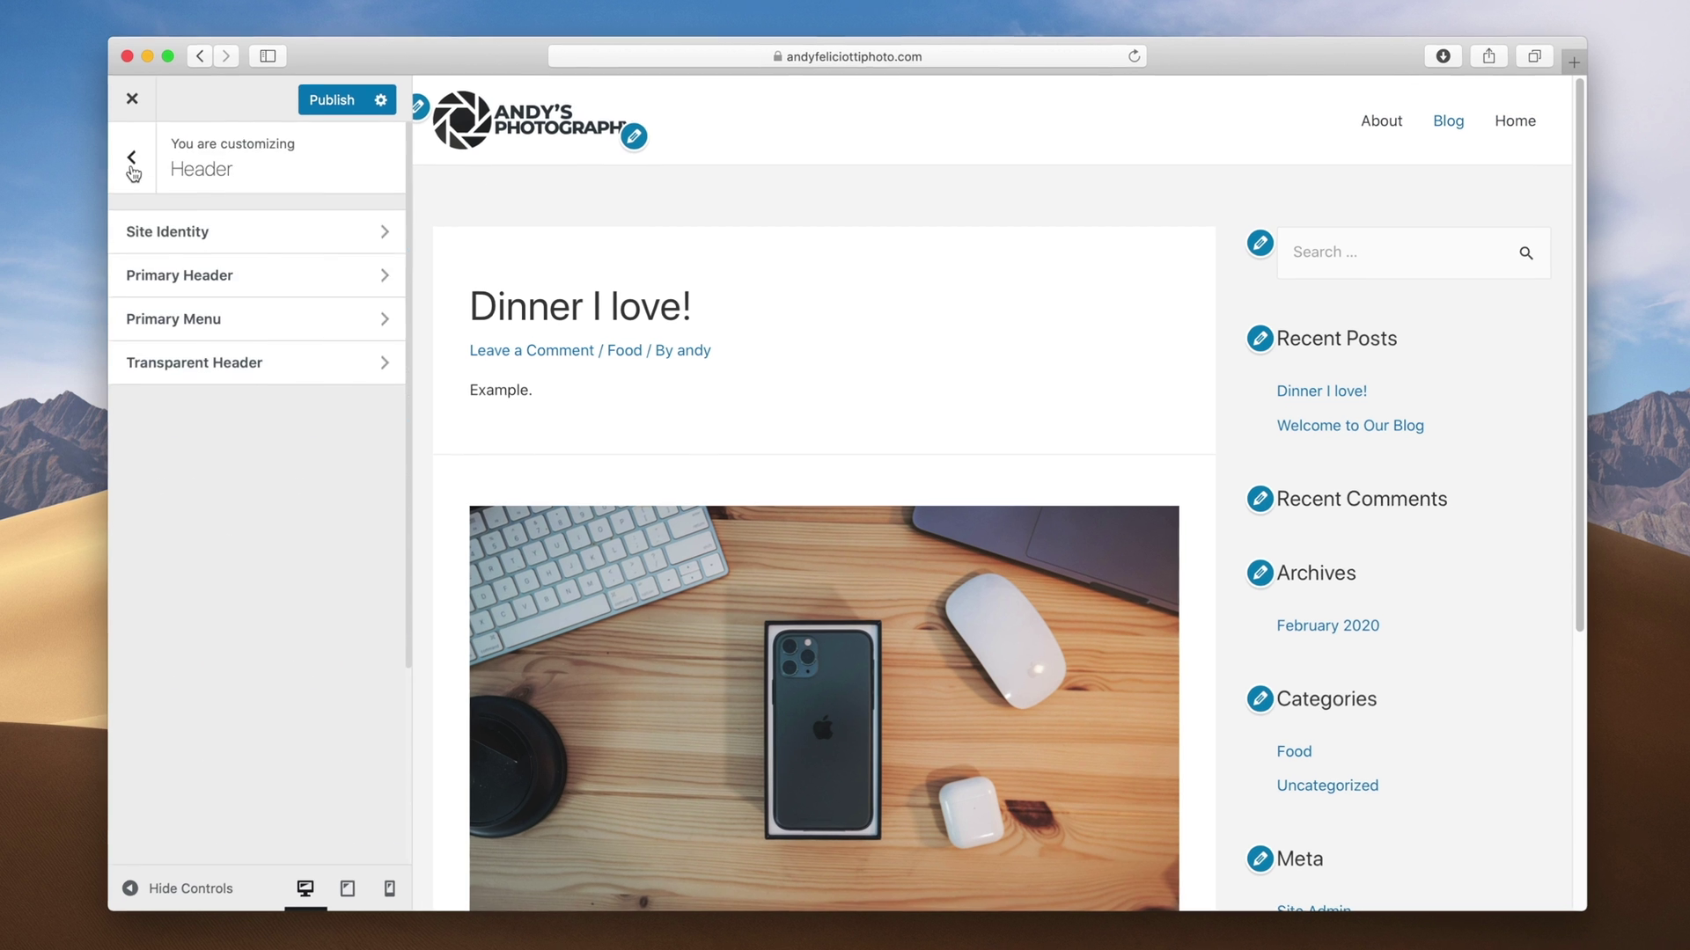
{"action": "left_click", "coordinate": [145, 139]}
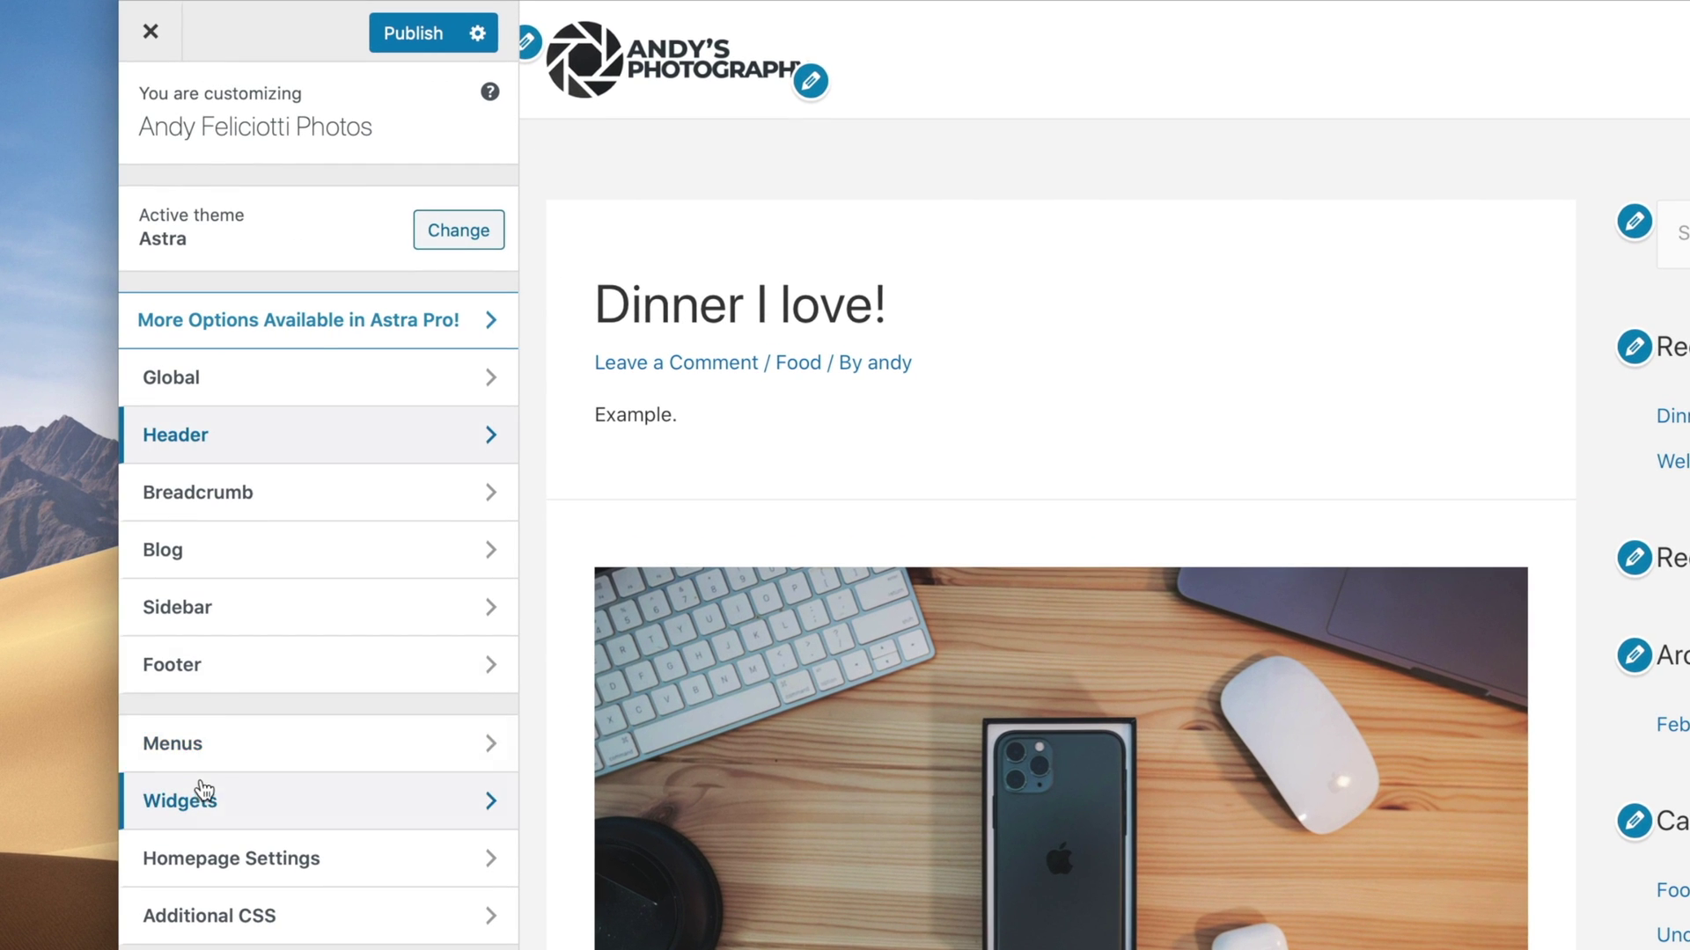
{"action": "left_click", "coordinate": [195, 748]}
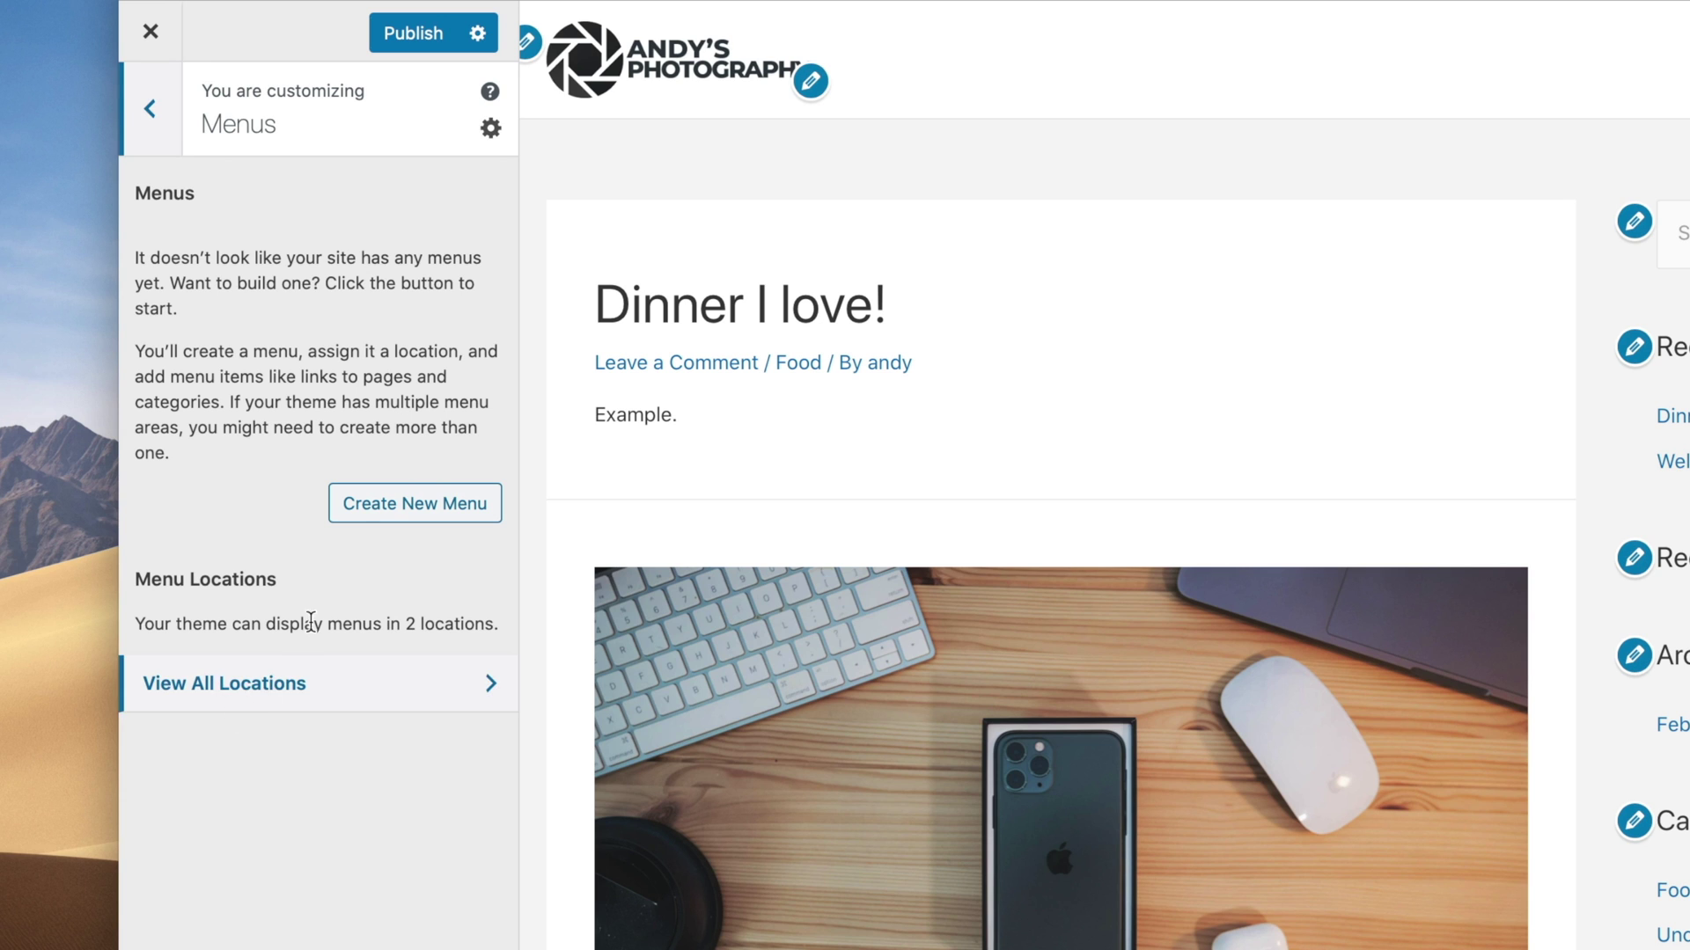
{"action": "left_click", "coordinate": [372, 526]}
{"action": "left_click", "coordinate": [261, 265]}
{"action": "type", "text": "Main Menu"}
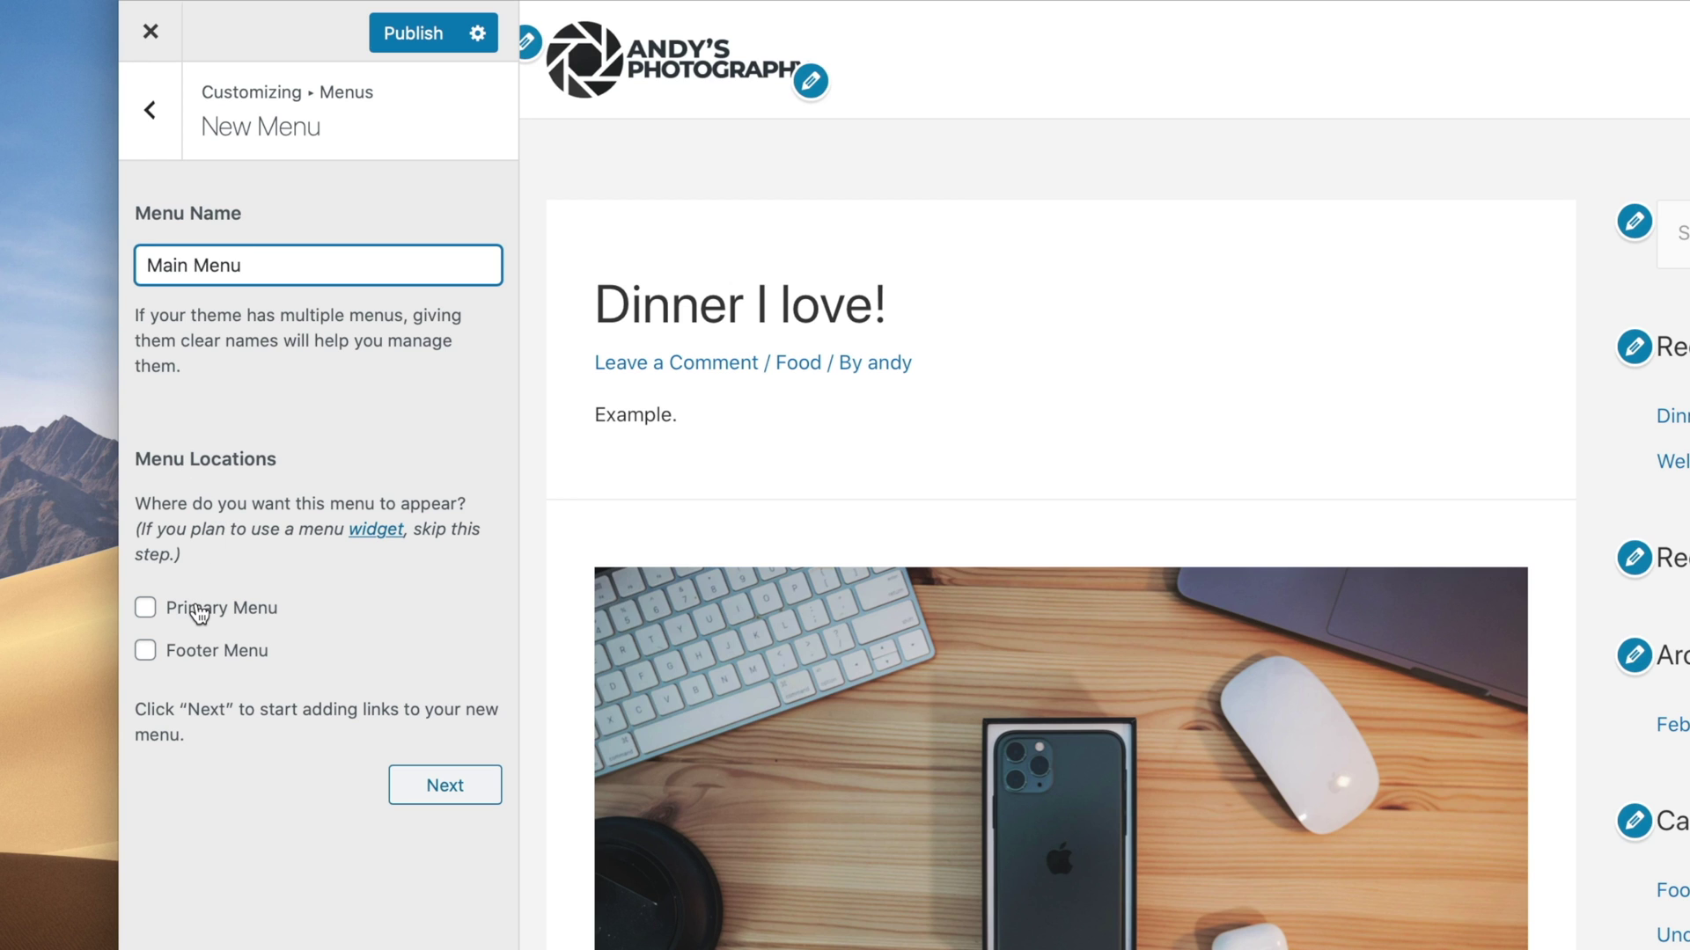
{"action": "left_click", "coordinate": [229, 649]}
{"action": "left_click", "coordinate": [227, 609]}
{"action": "left_click", "coordinate": [438, 790]}
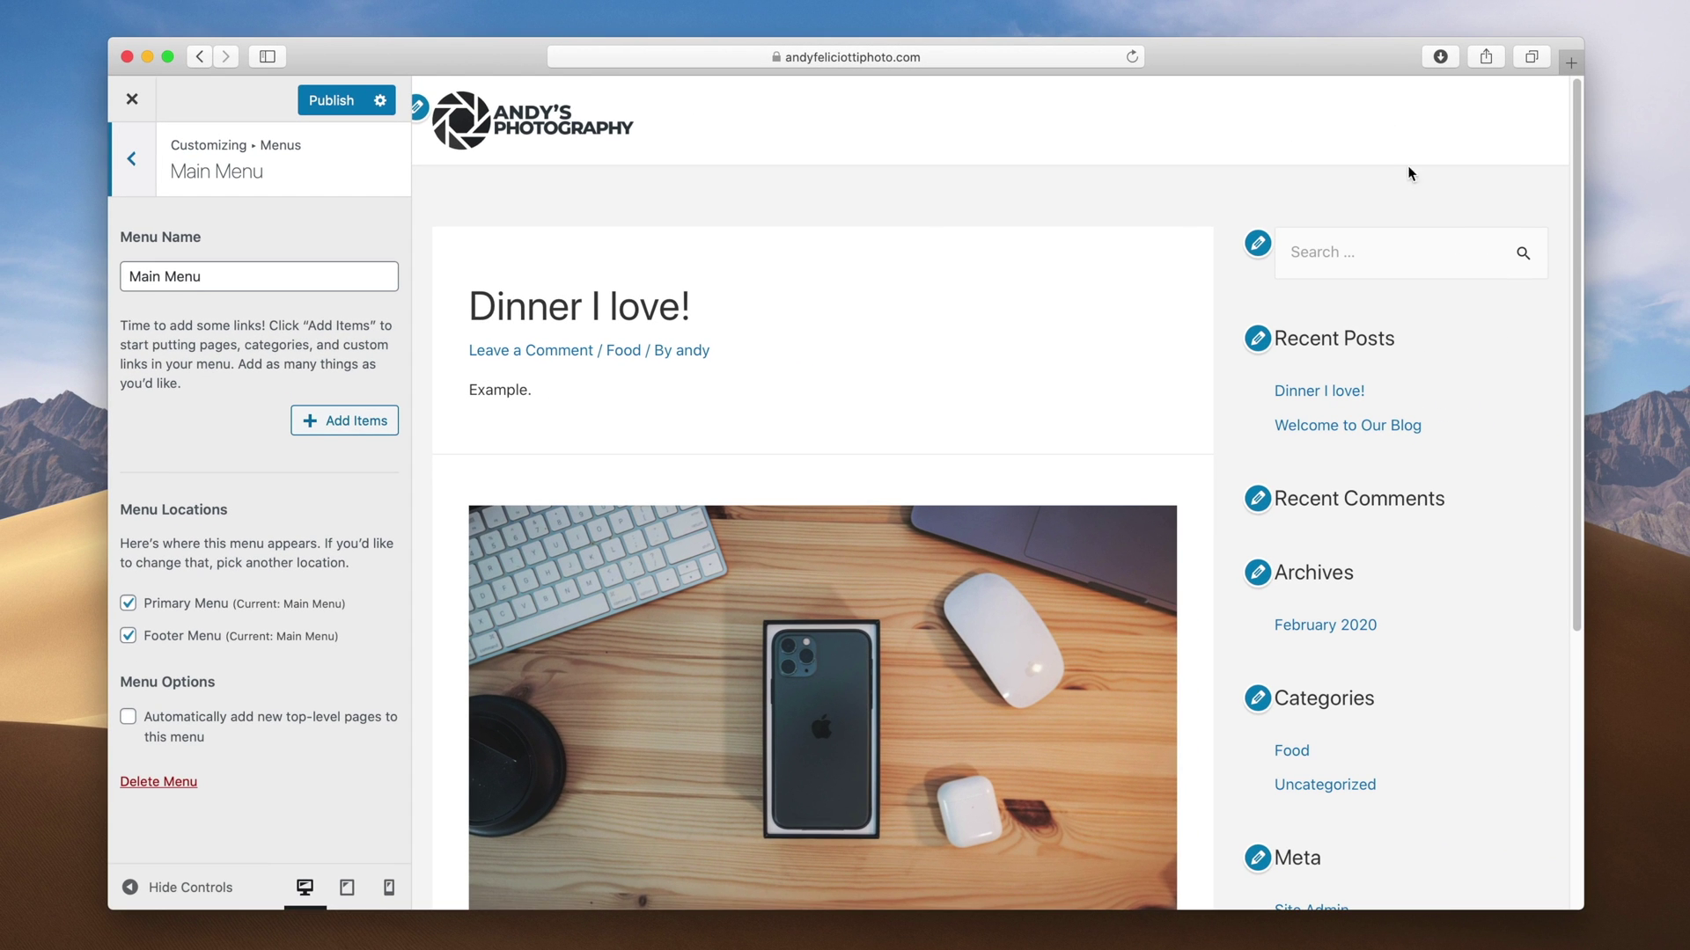
Step: Add the Home, Blog and About pages to the Main Menu in that order and publish the customizer changes
{"action": "left_click", "coordinate": [322, 435]}
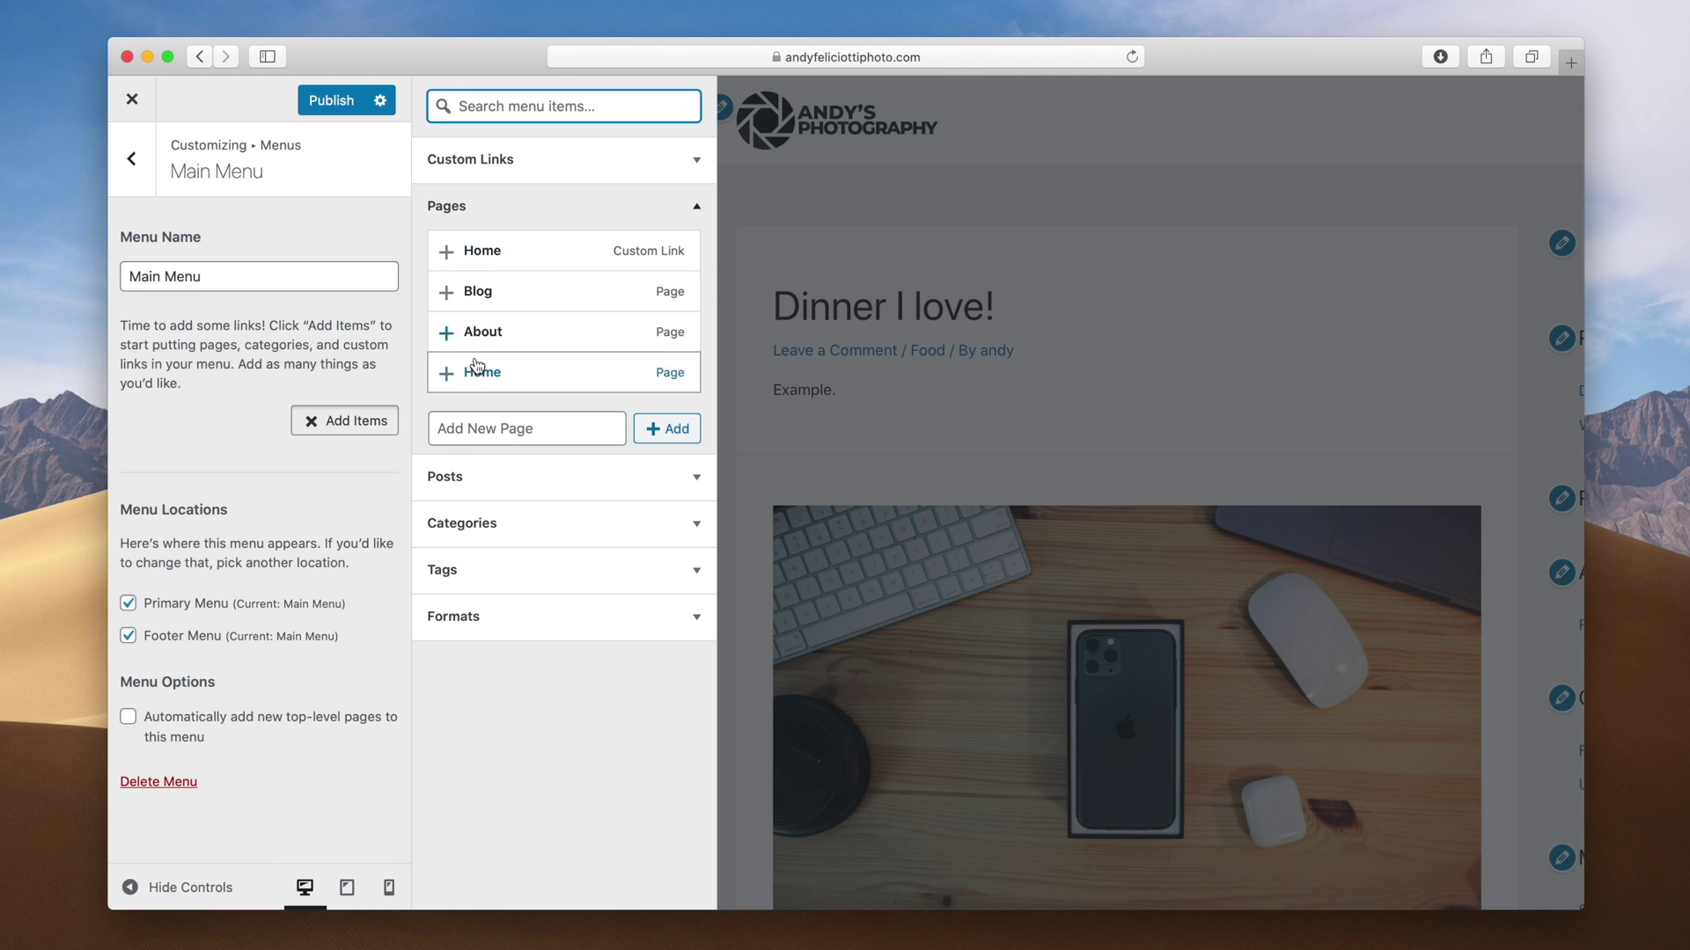
{"action": "left_click", "coordinate": [453, 377]}
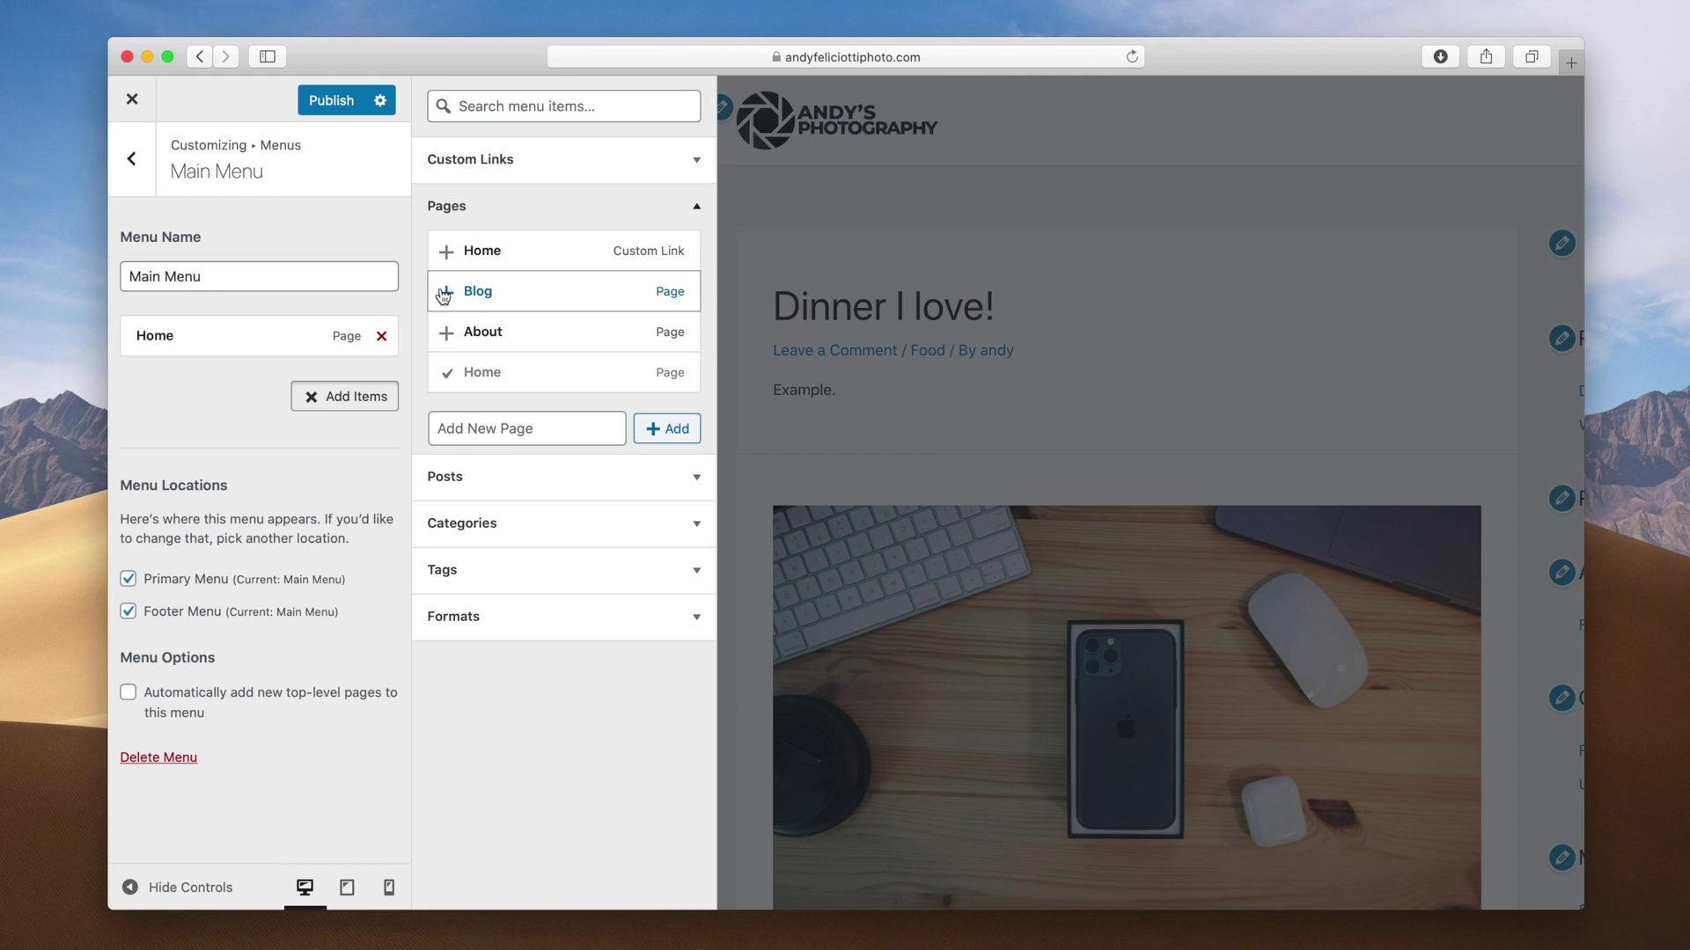
{"action": "left_click", "coordinate": [443, 297]}
{"action": "left_click", "coordinate": [446, 335]}
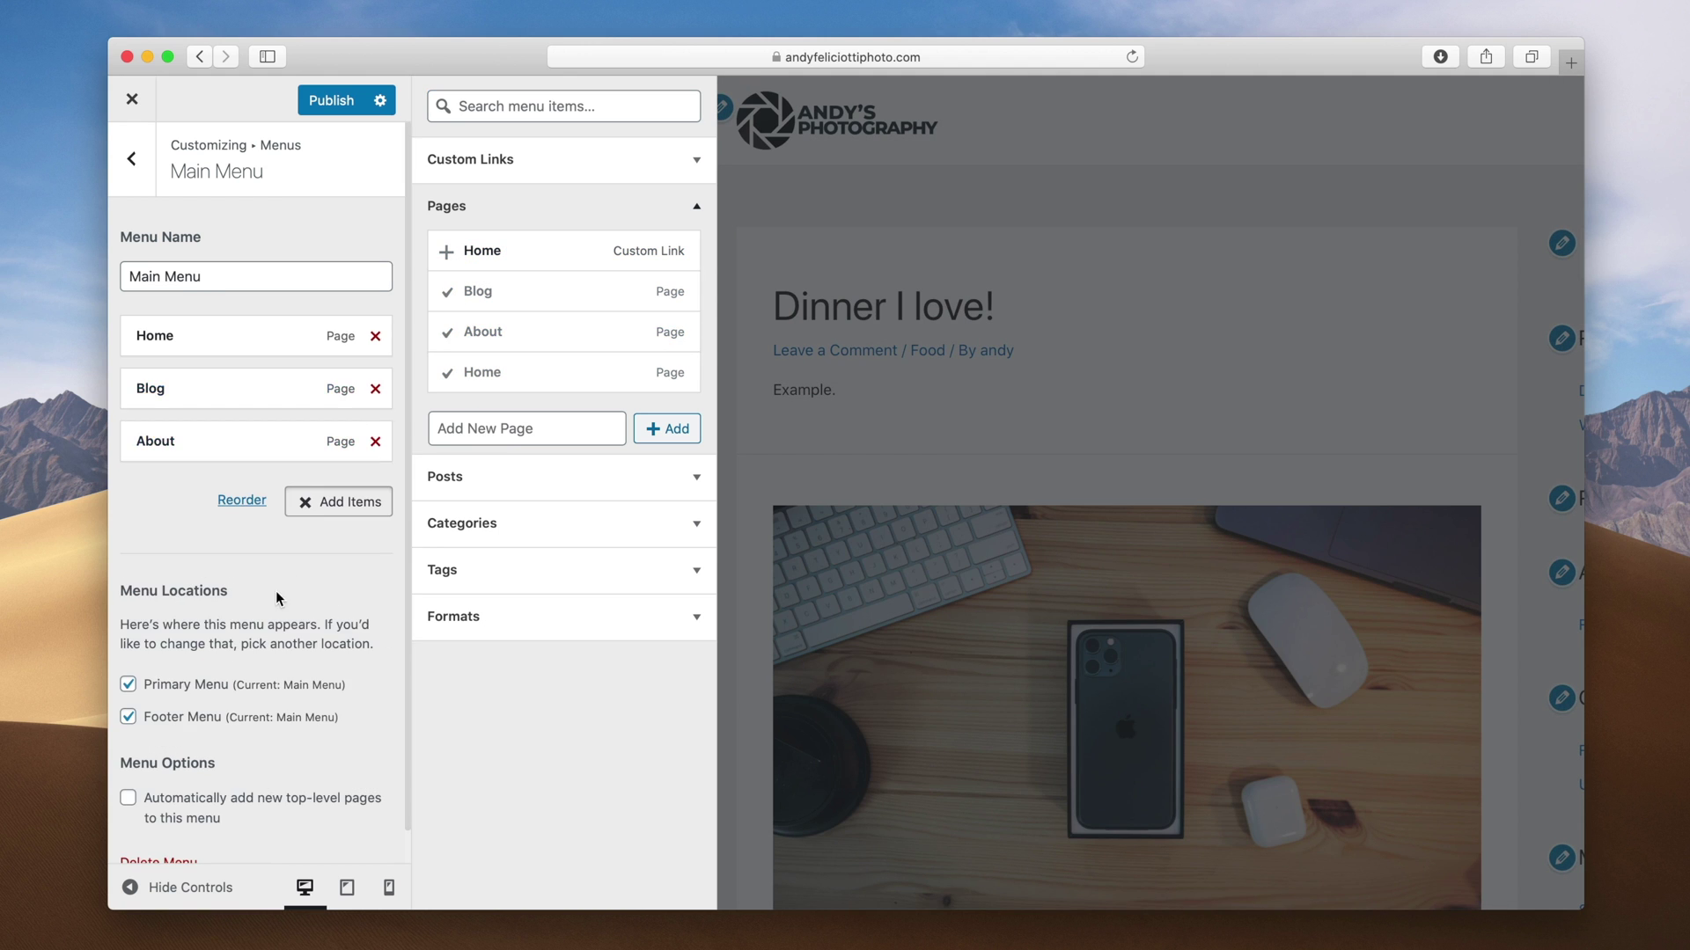
{"action": "left_click", "coordinate": [331, 103]}
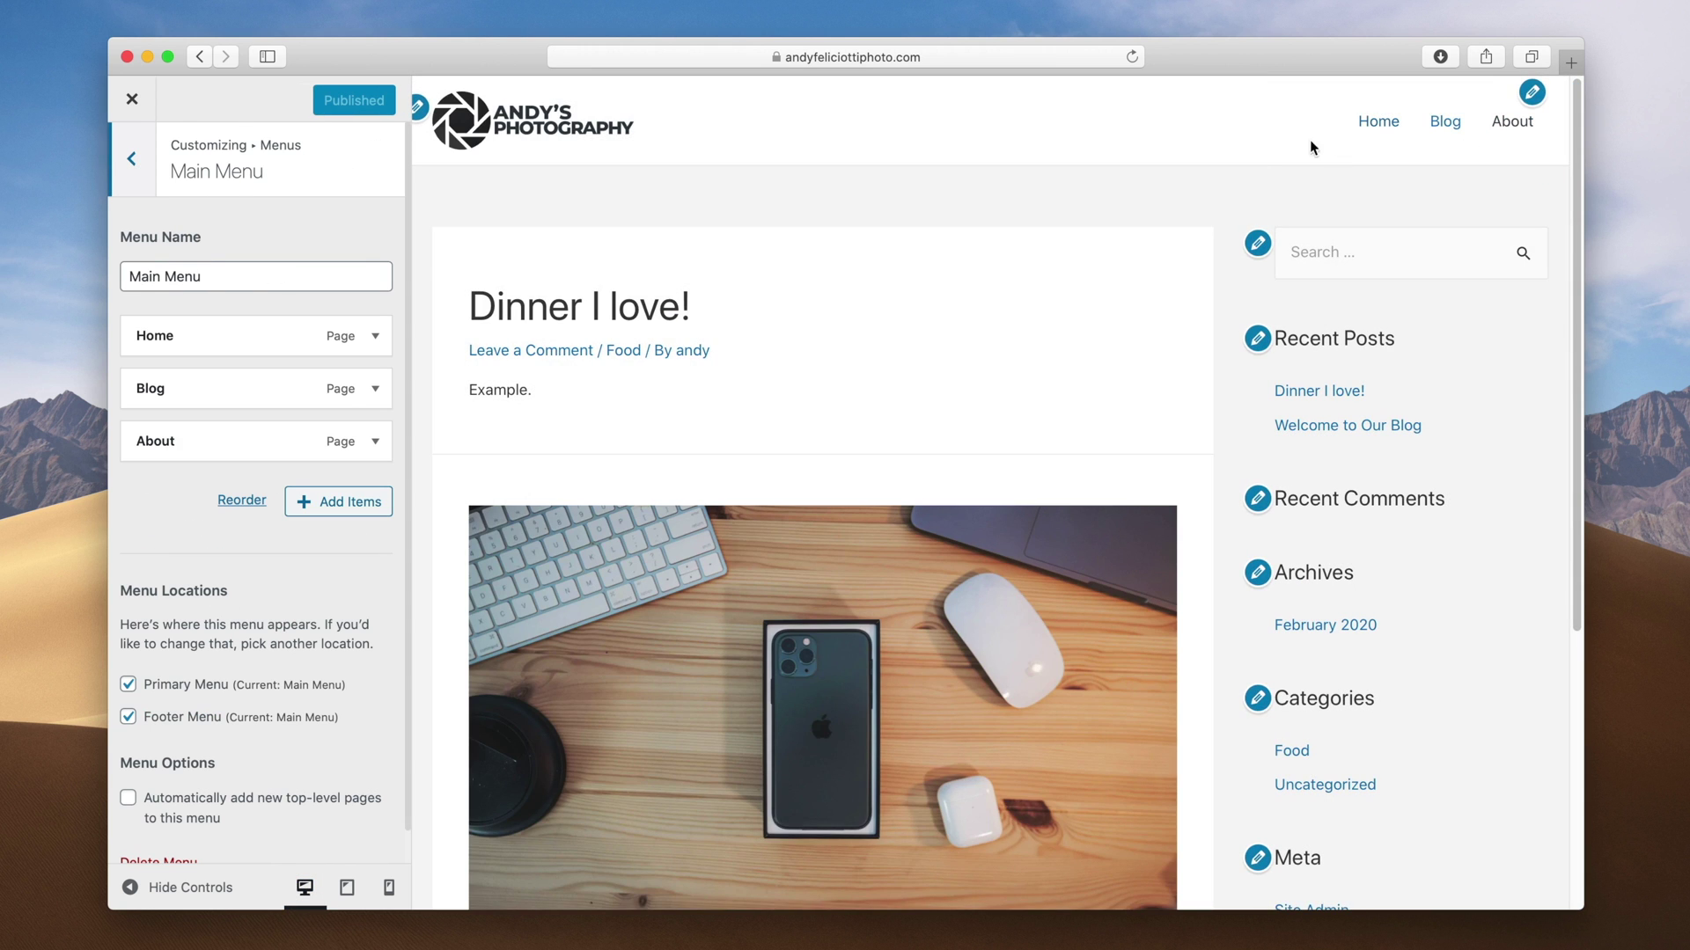
Step: Set the theme color to red #dd3333 in the global base colors of the theme customizer
{"action": "scroll", "coordinate": [975, 276], "scroll_direction": "down", "scroll_amount": 5}
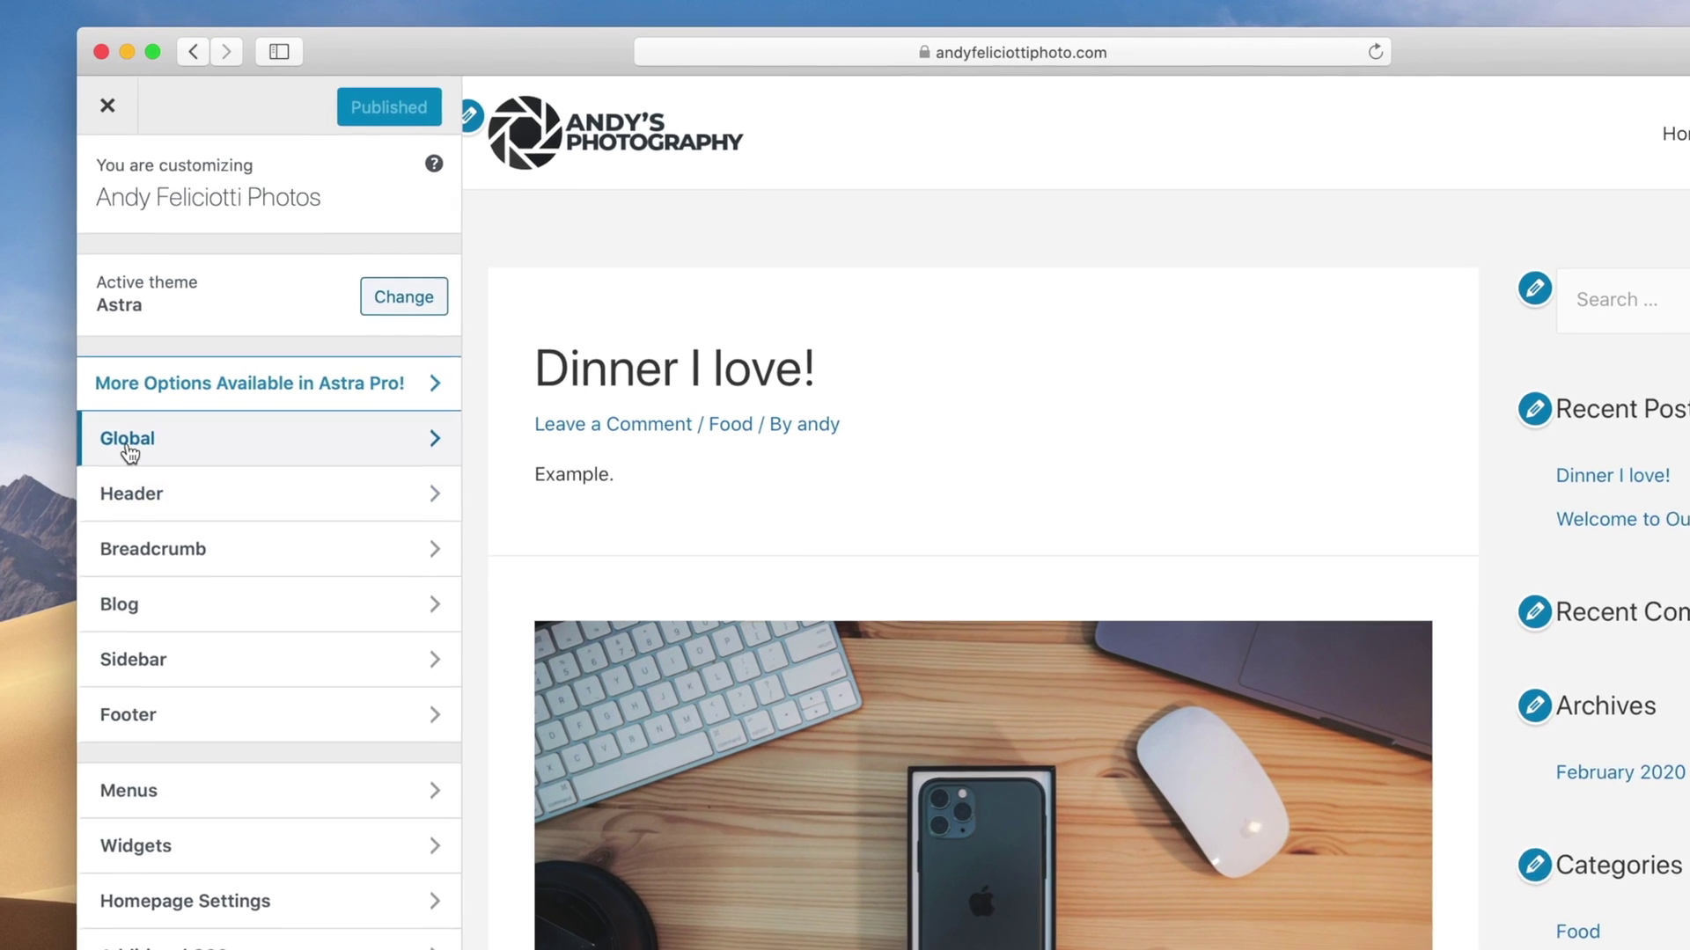
{"action": "left_click", "coordinate": [214, 374]}
{"action": "left_click", "coordinate": [161, 340]}
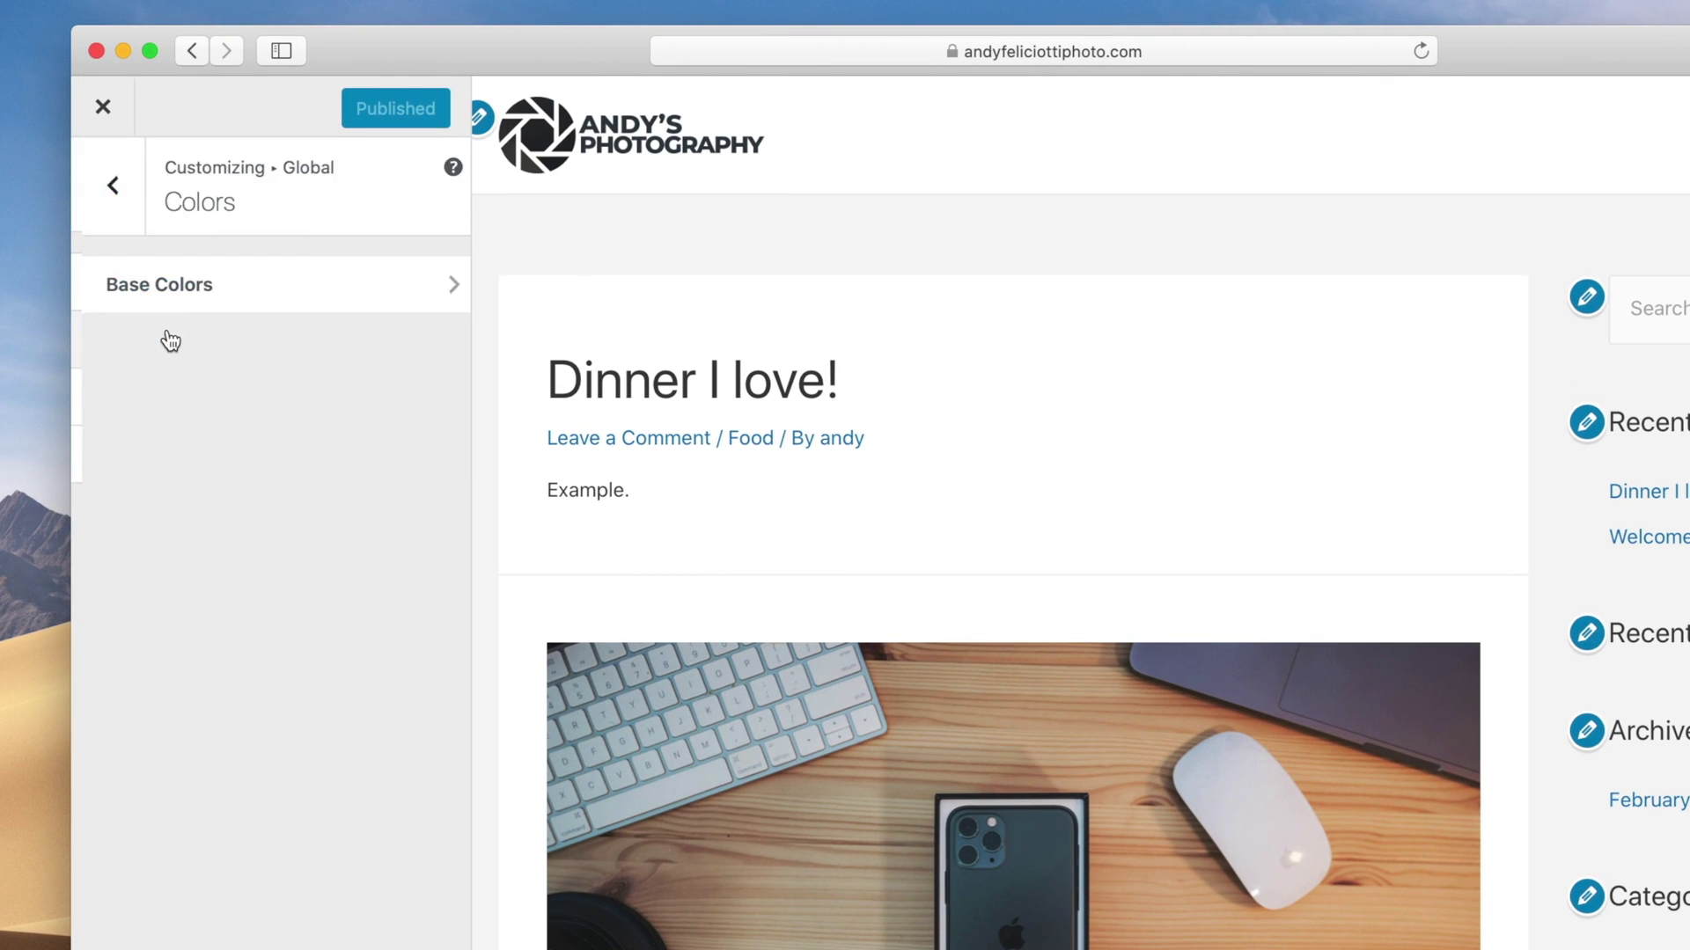
{"action": "left_click", "coordinate": [199, 308]}
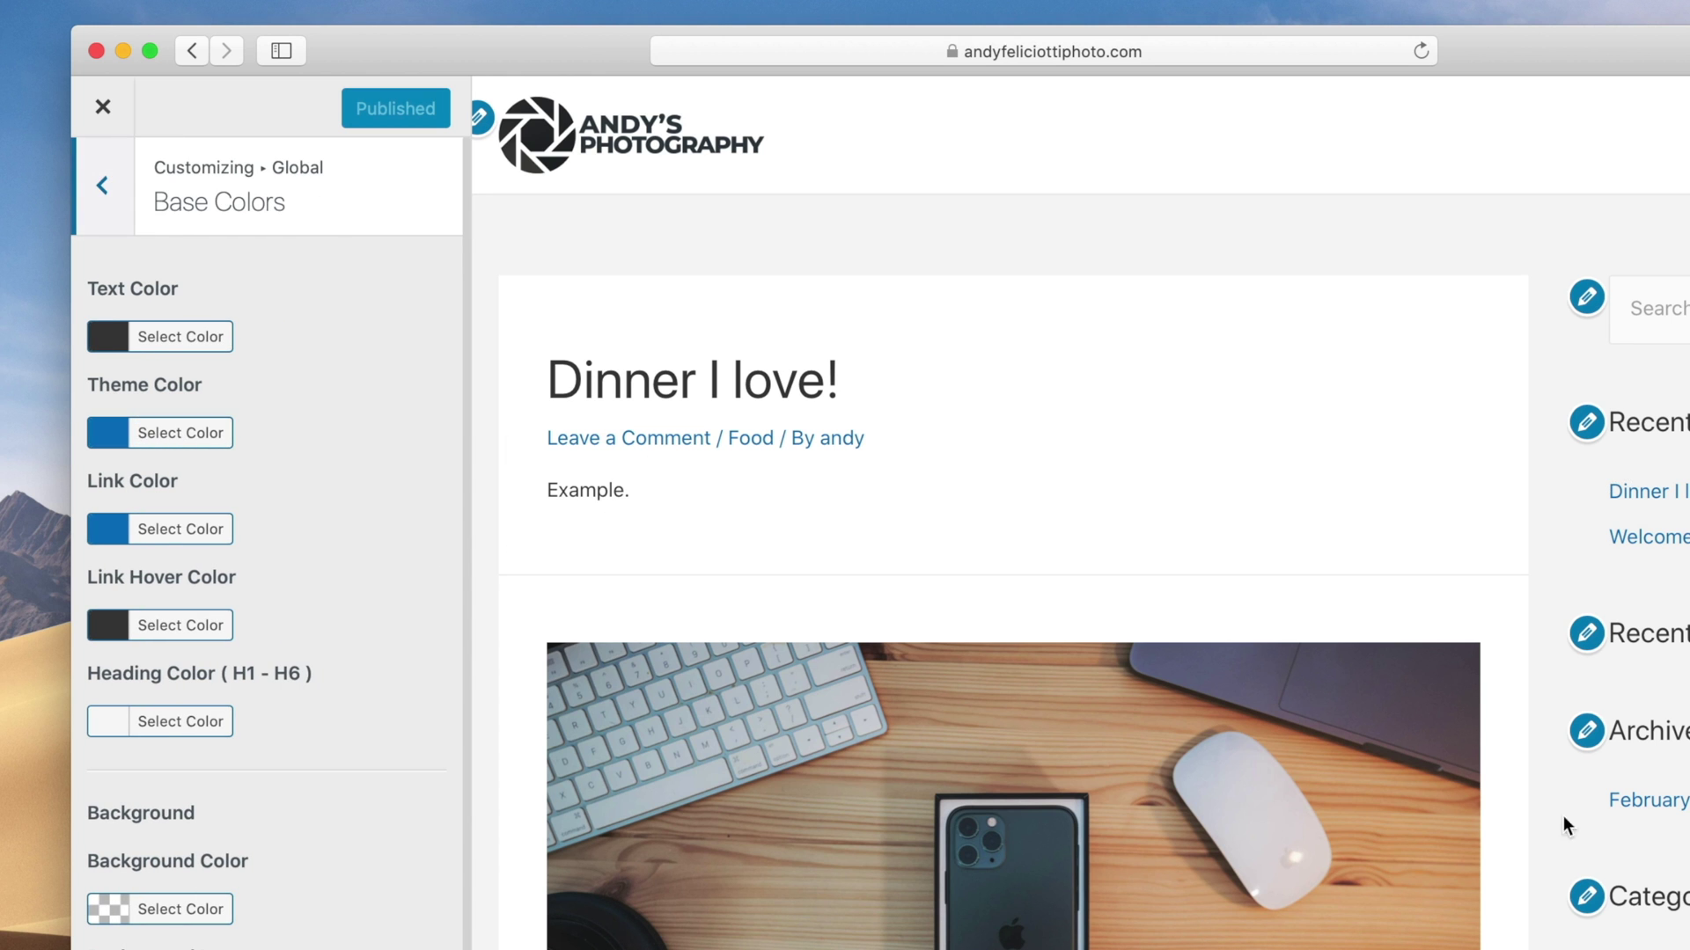
{"action": "left_click", "coordinate": [107, 432]}
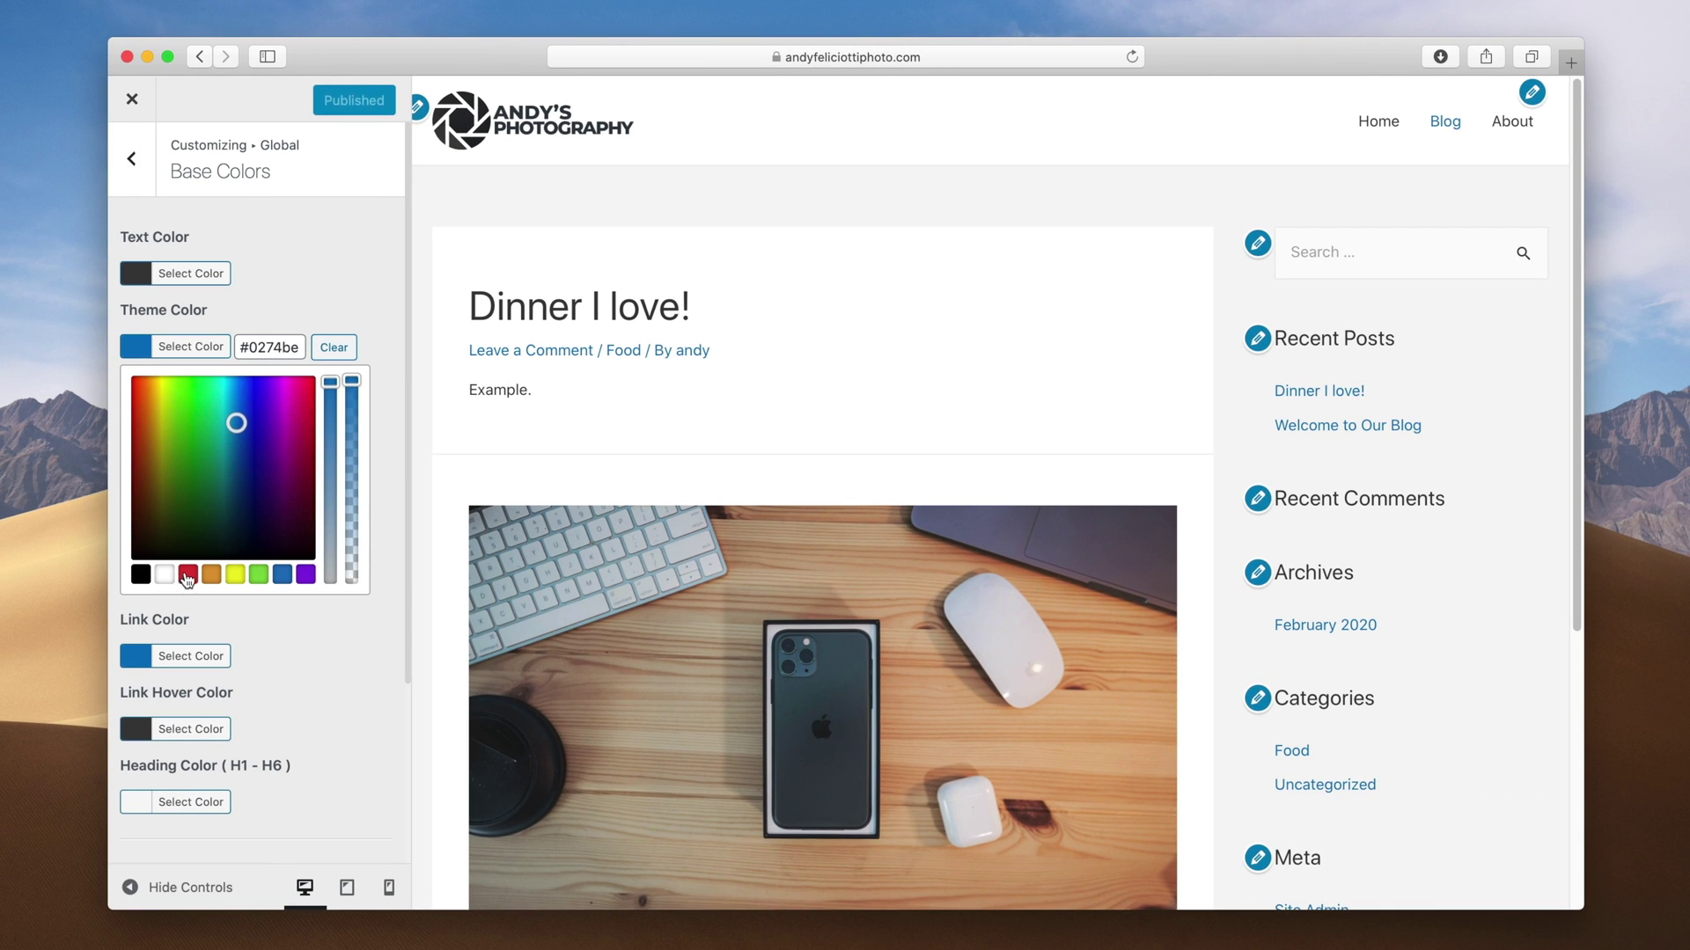
{"action": "left_click", "coordinate": [187, 576]}
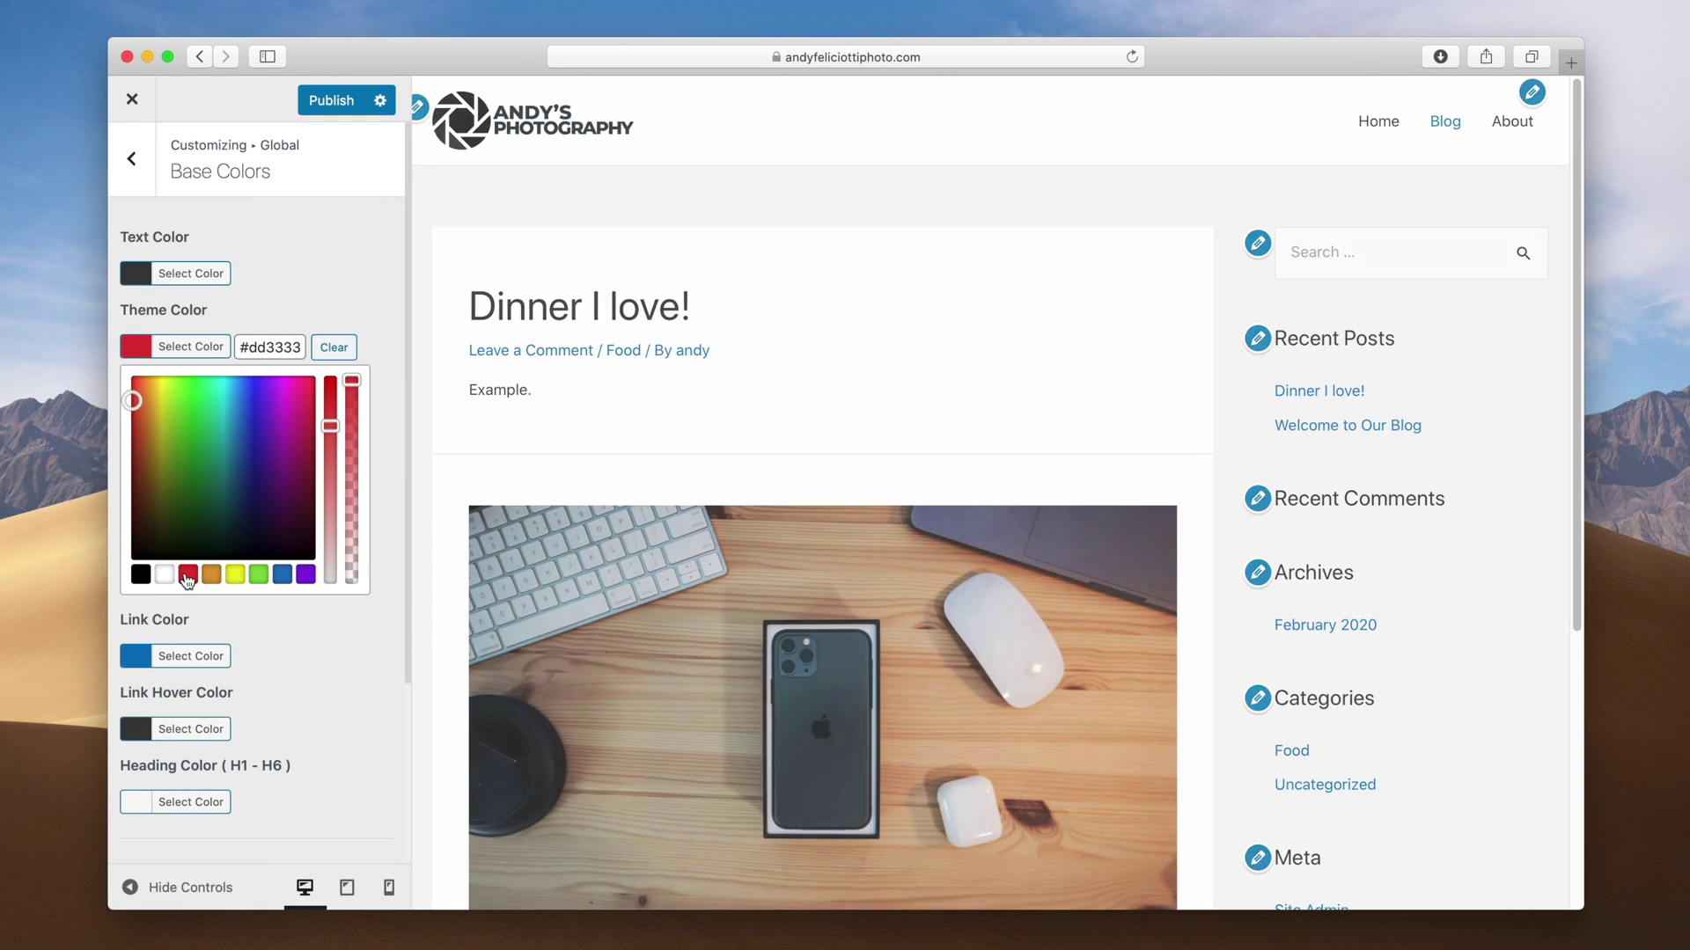
{"action": "left_click", "coordinate": [268, 299]}
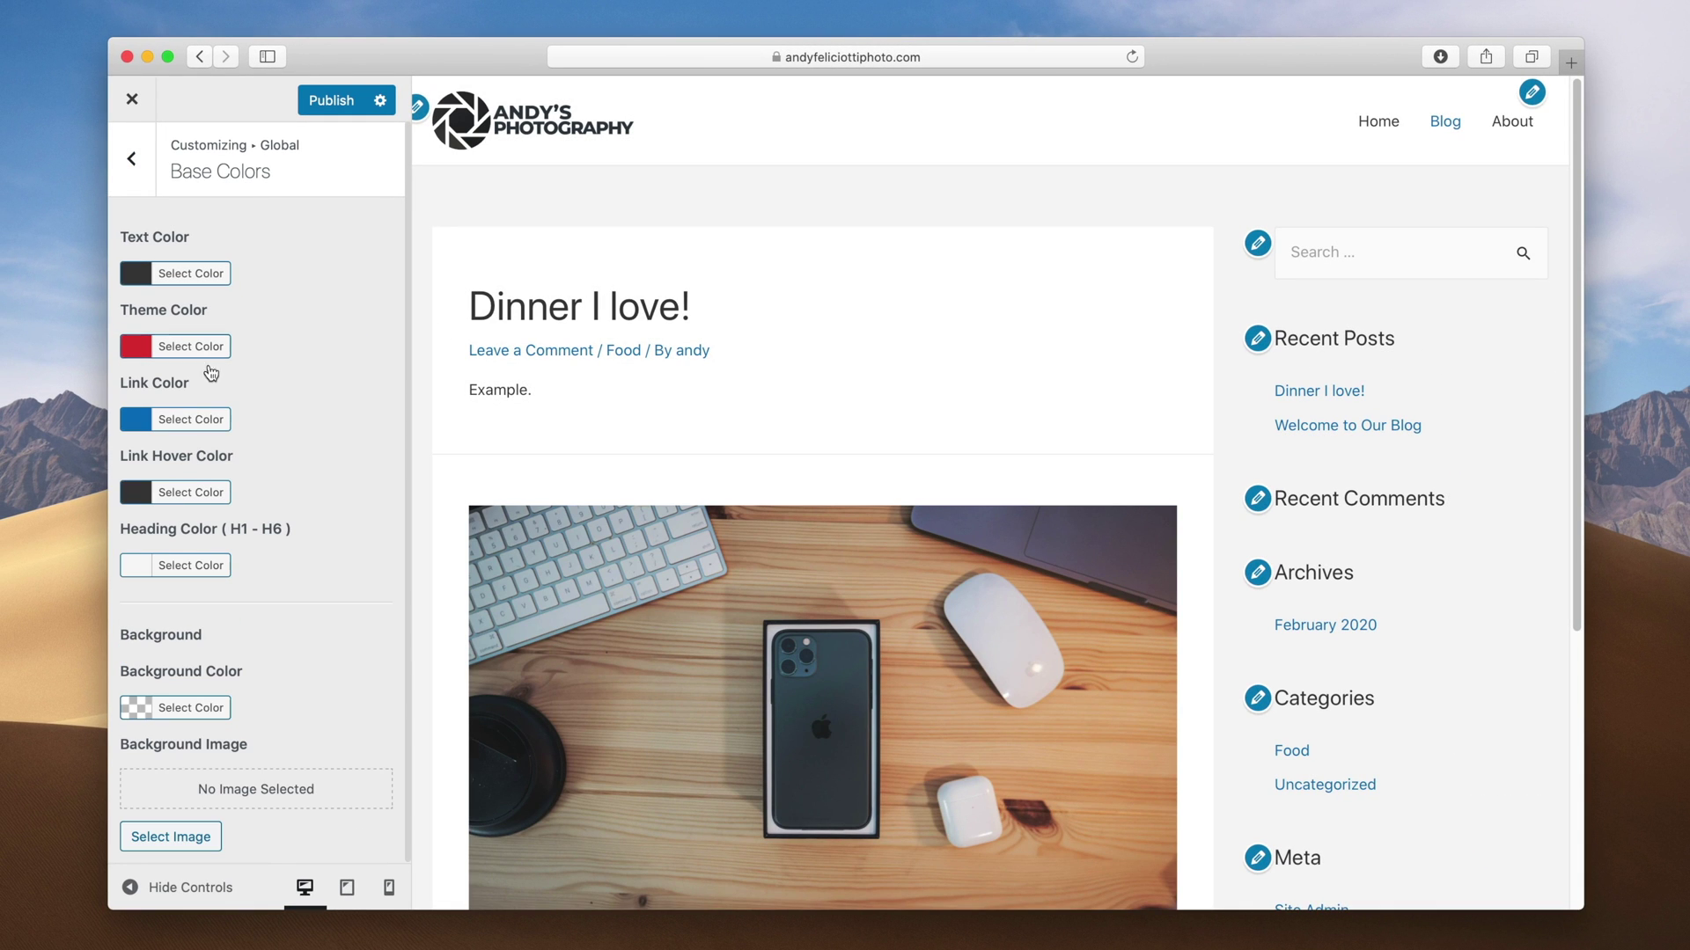
Step: Shift the theme color to a slightly brighter red in its color picker
{"action": "left_click", "coordinate": [197, 340]}
{"action": "left_click_drag", "start_coordinate": [176, 421], "coordinate": [126, 395]}
{"action": "left_click", "coordinate": [351, 256]}
Step: Set the link color in the base colors to red #ea3535
{"action": "left_click", "coordinate": [167, 422]}
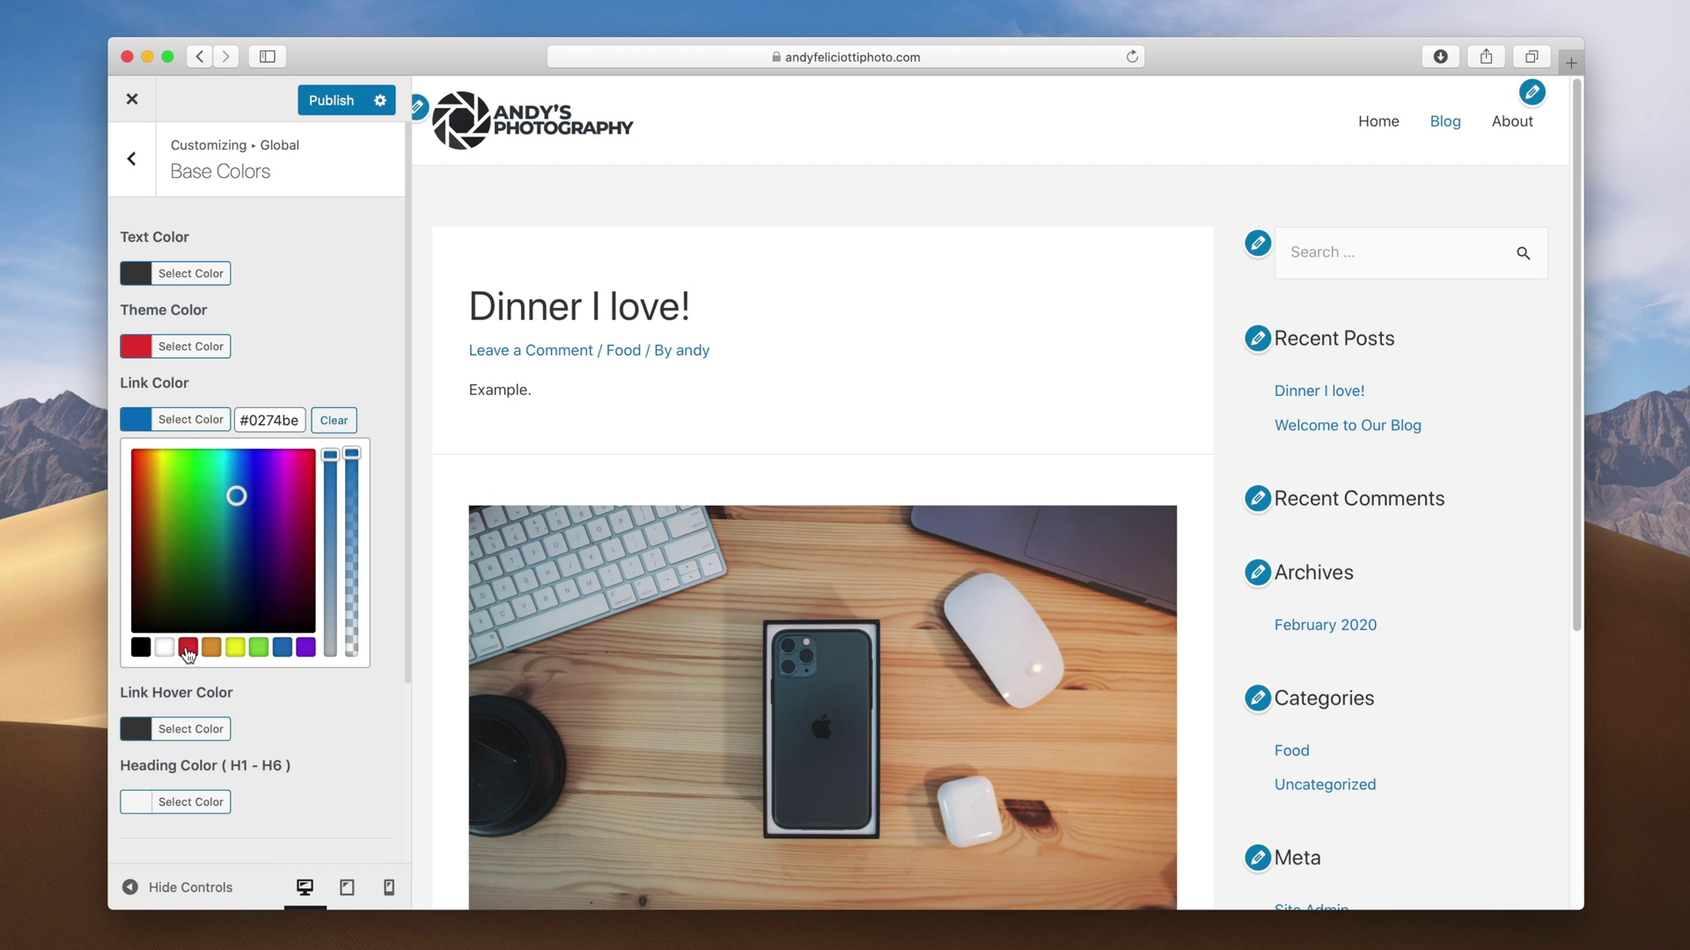
{"action": "left_click", "coordinate": [188, 649]}
{"action": "left_click_drag", "start_coordinate": [157, 493], "coordinate": [117, 464]}
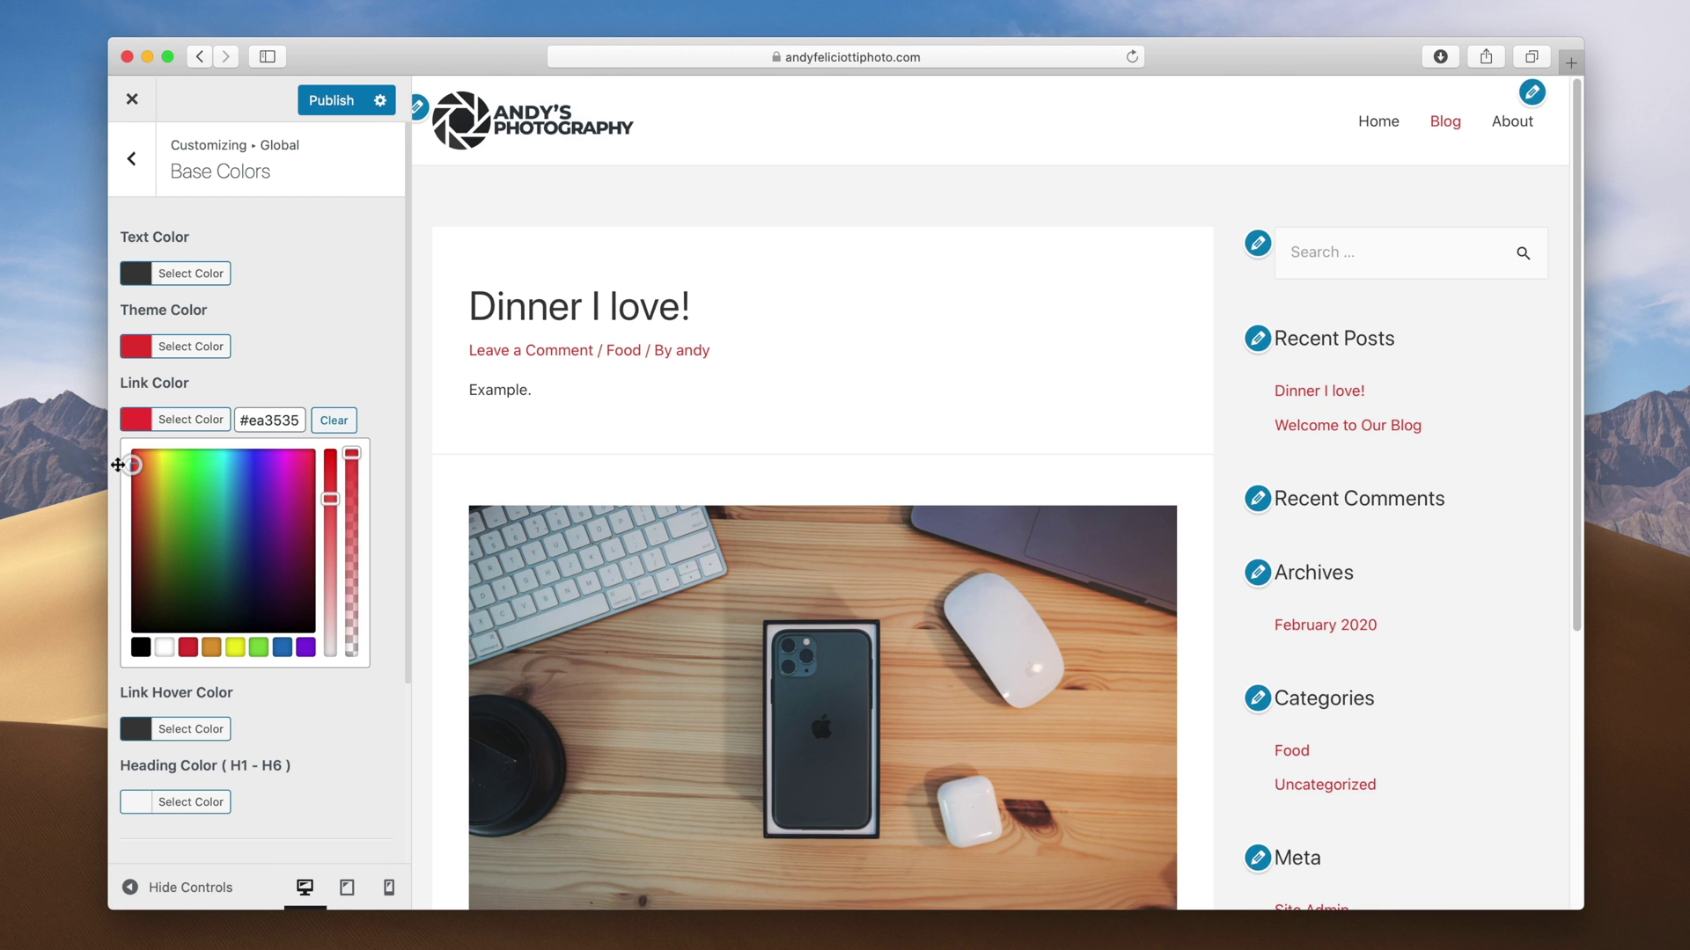
Step: Set the font family for body and content to Open Sans in the global base typography
{"action": "left_click", "coordinate": [137, 160]}
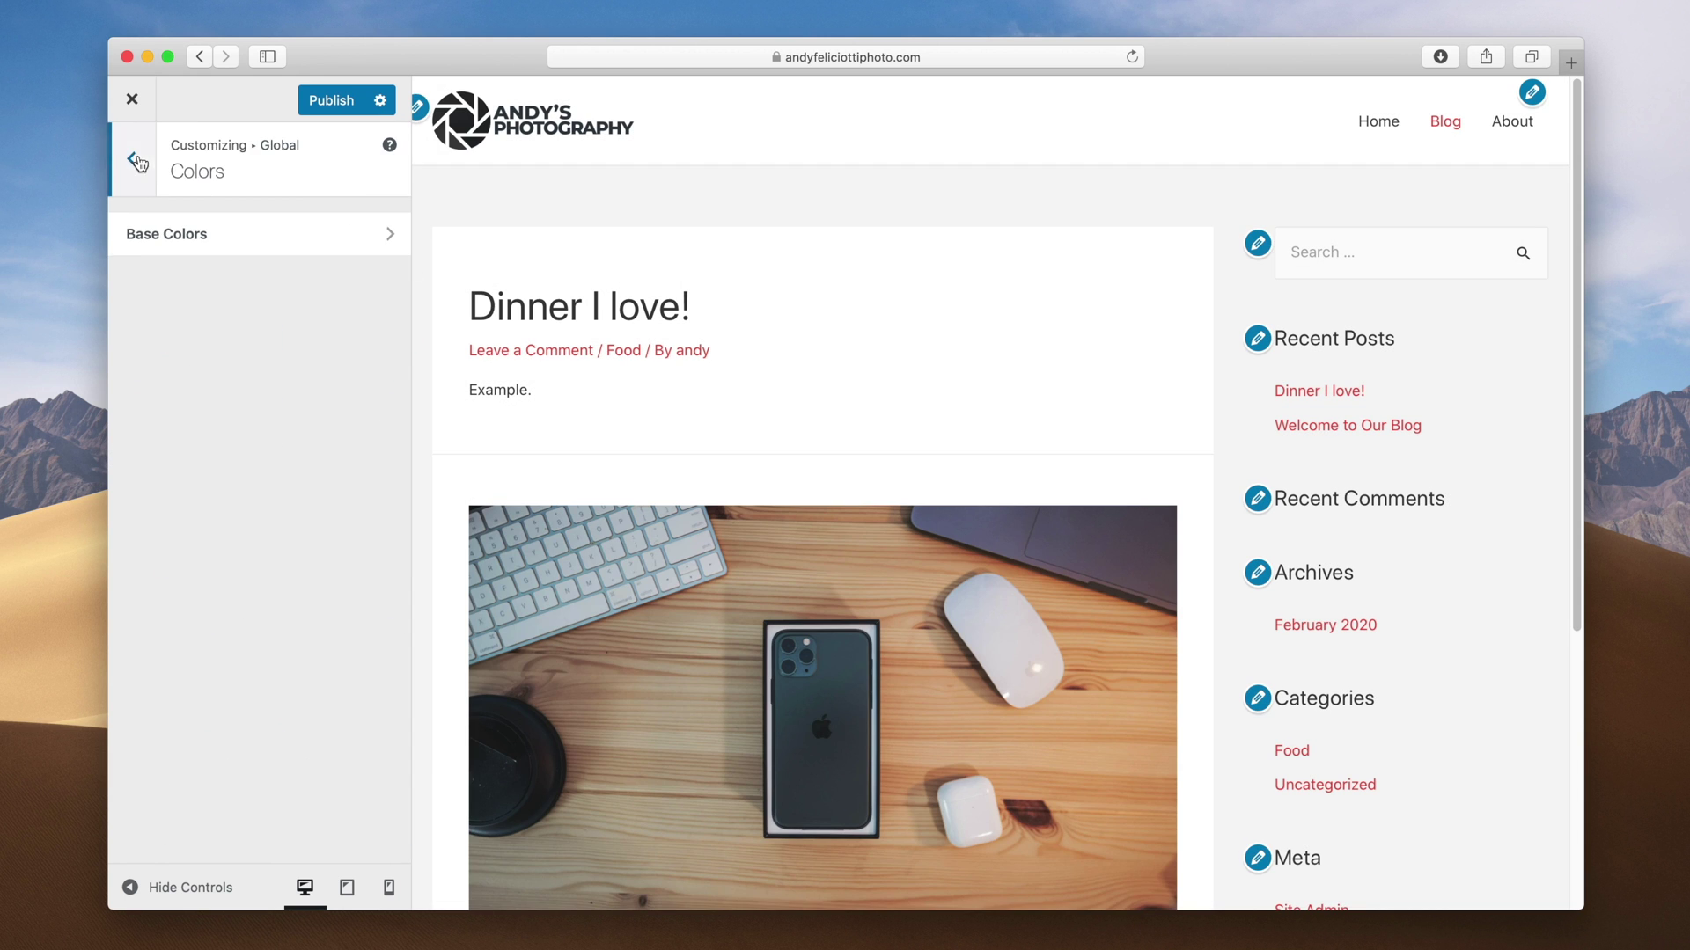
{"action": "left_click", "coordinate": [137, 161]}
{"action": "left_click", "coordinate": [140, 233]}
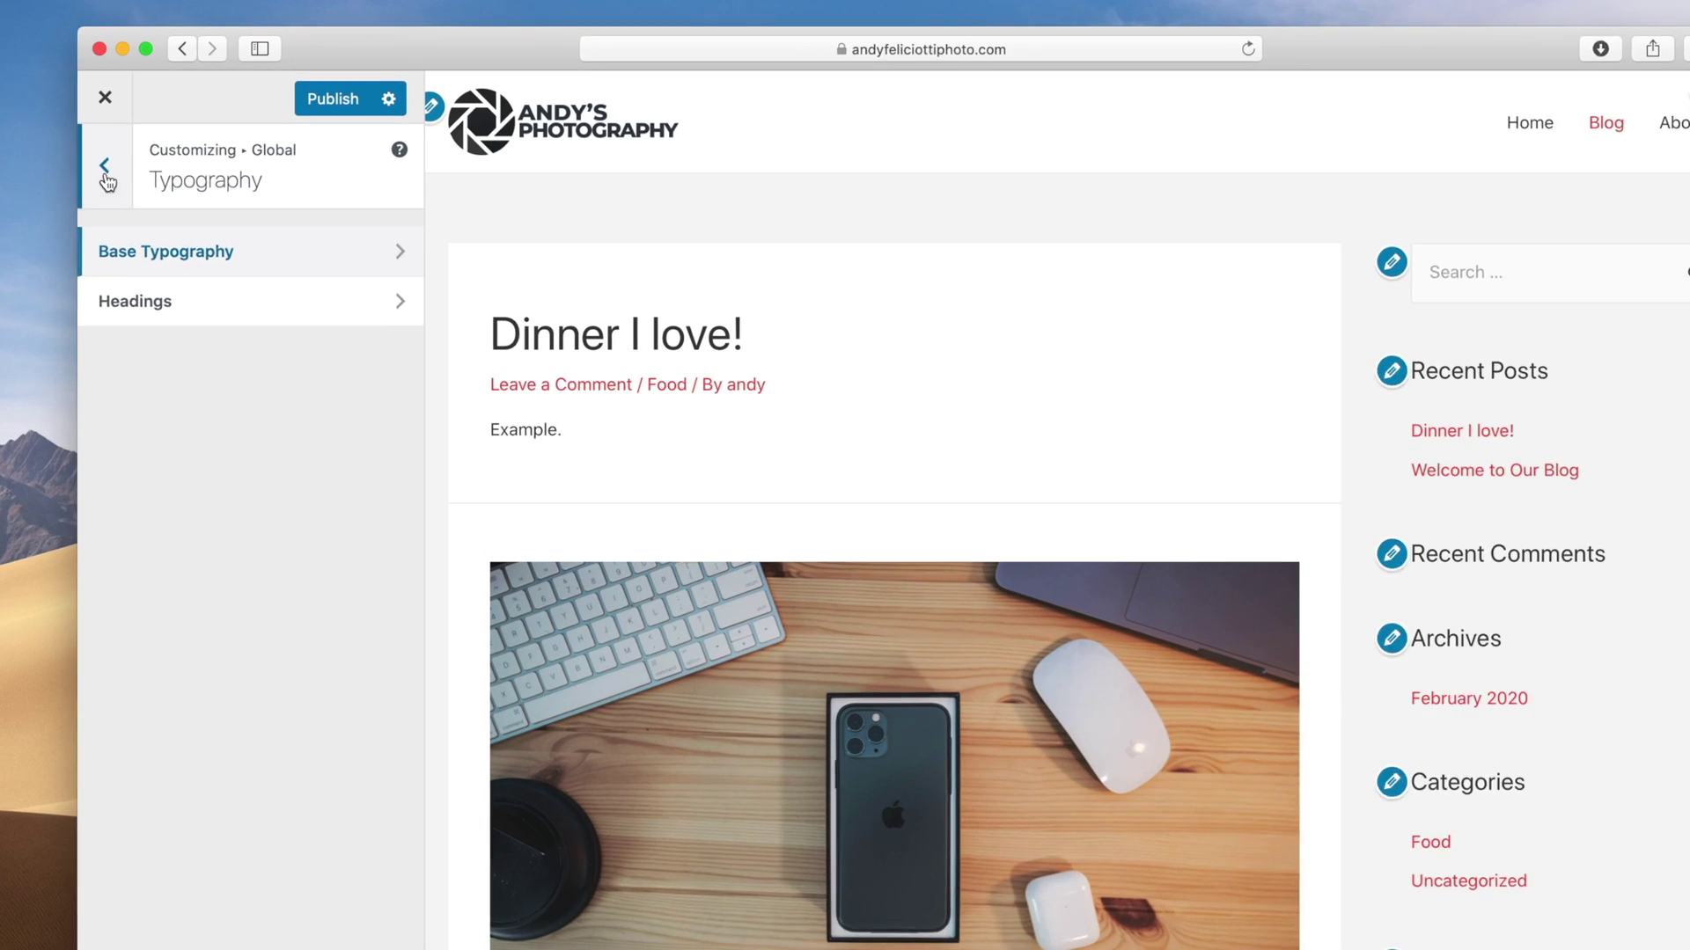
{"action": "left_click", "coordinate": [131, 159]}
{"action": "left_click", "coordinate": [177, 234]}
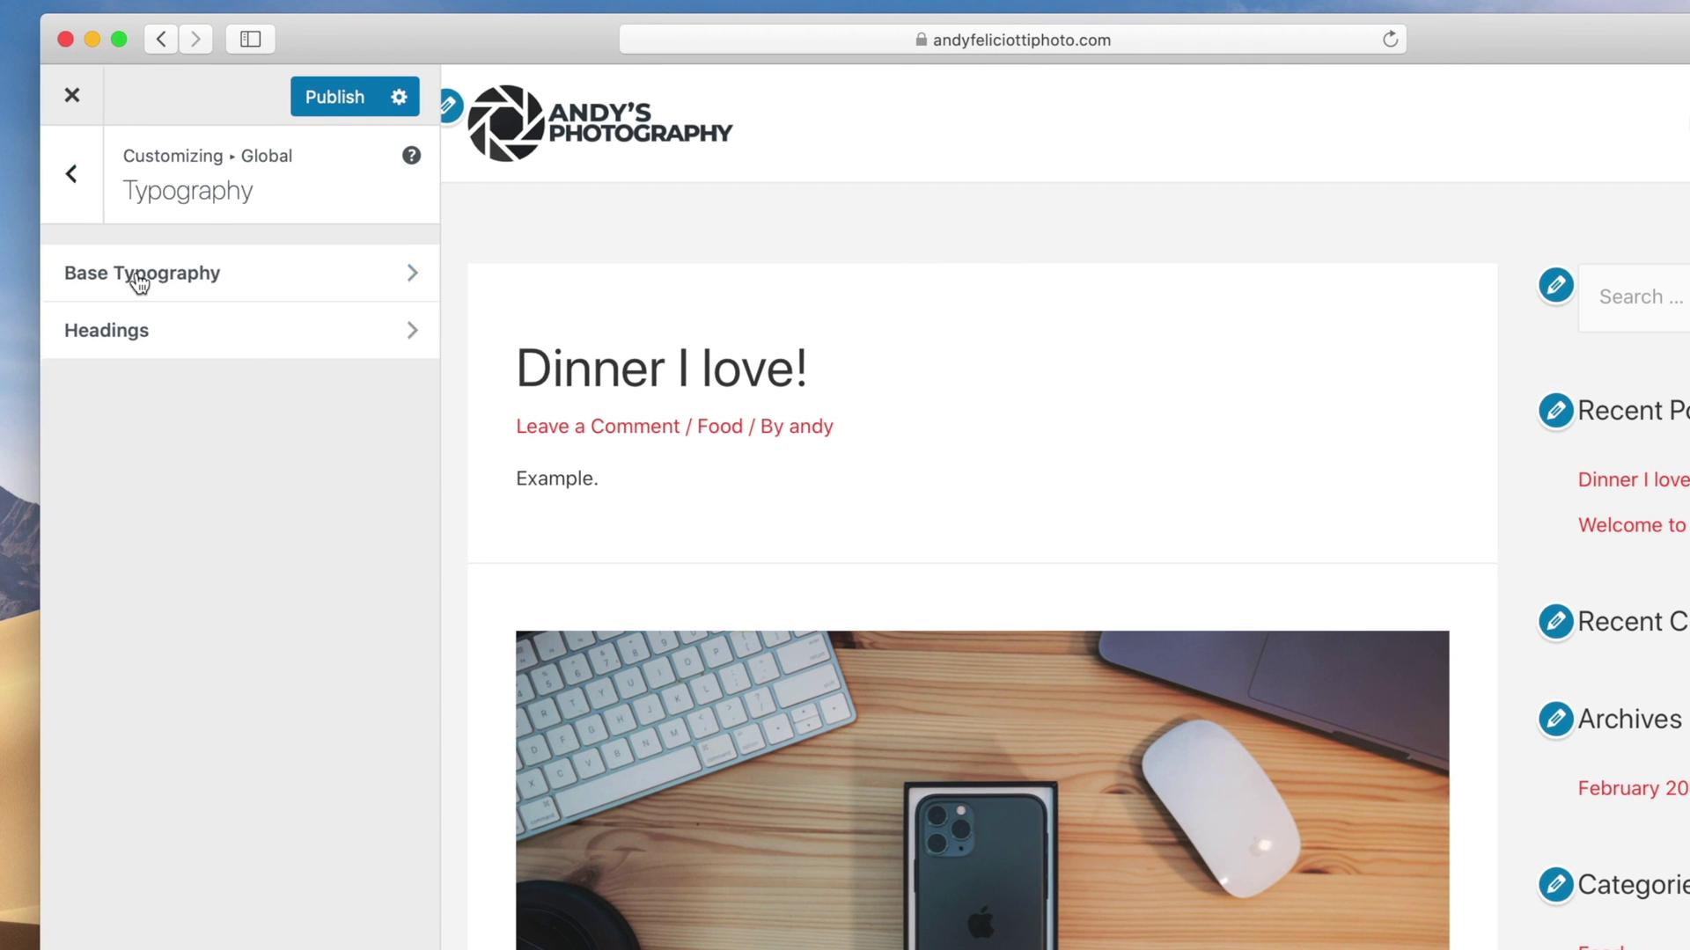
{"action": "left_click", "coordinate": [139, 280]}
{"action": "left_click", "coordinate": [177, 394]}
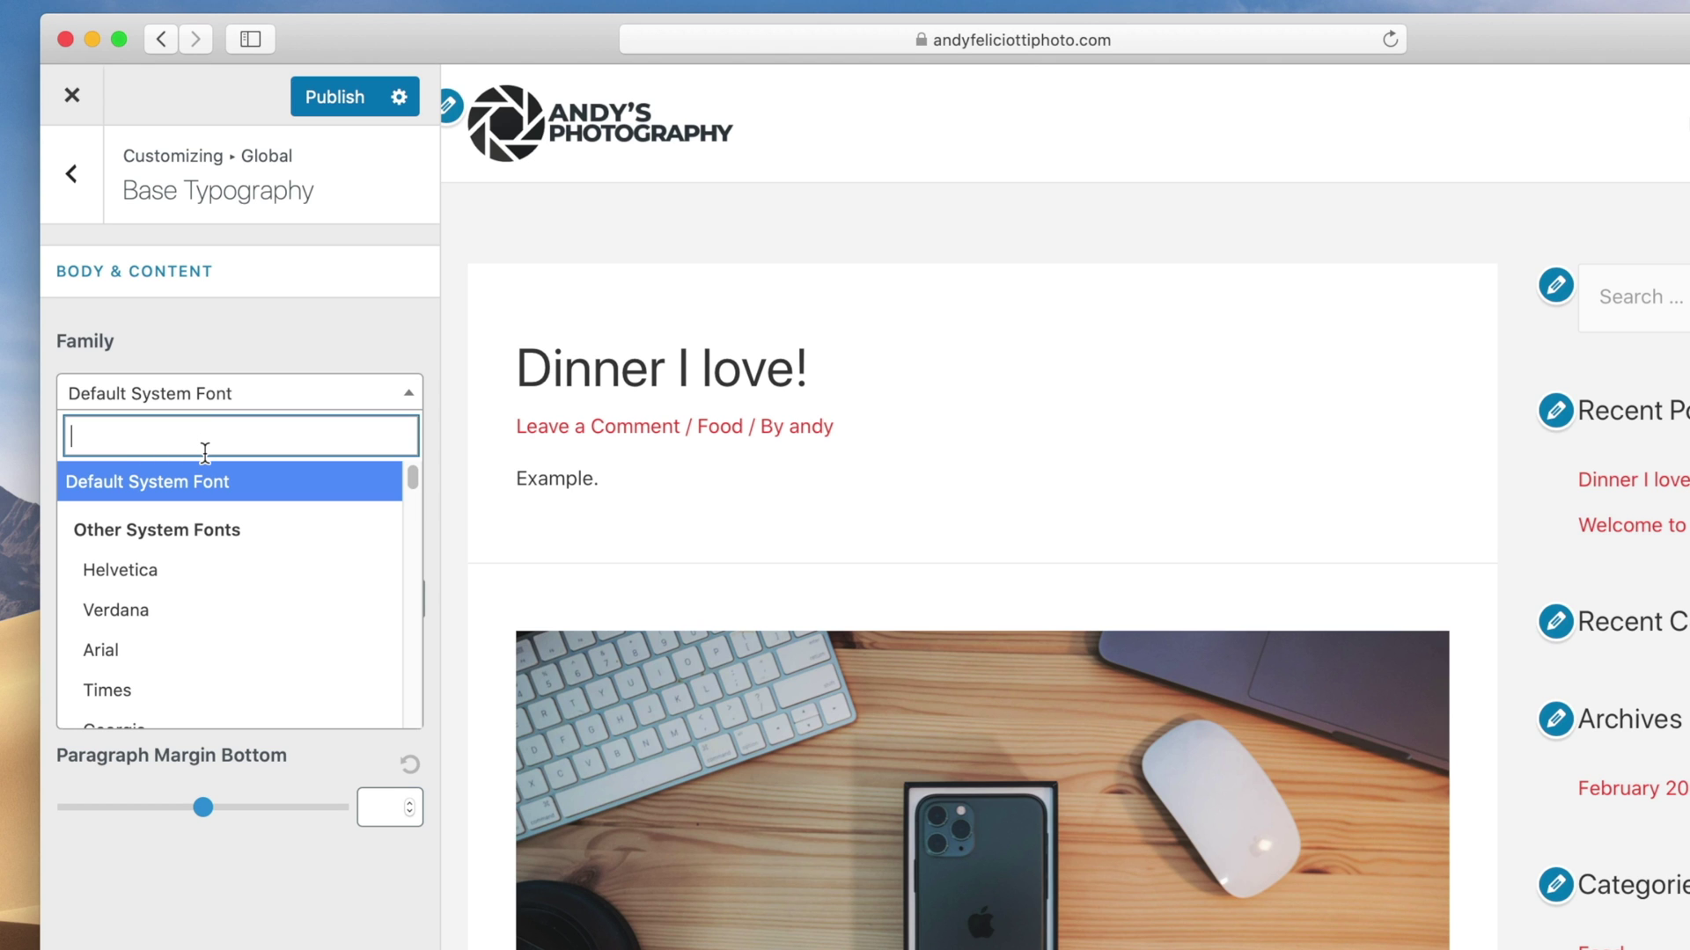
{"action": "type", "text": "open"}
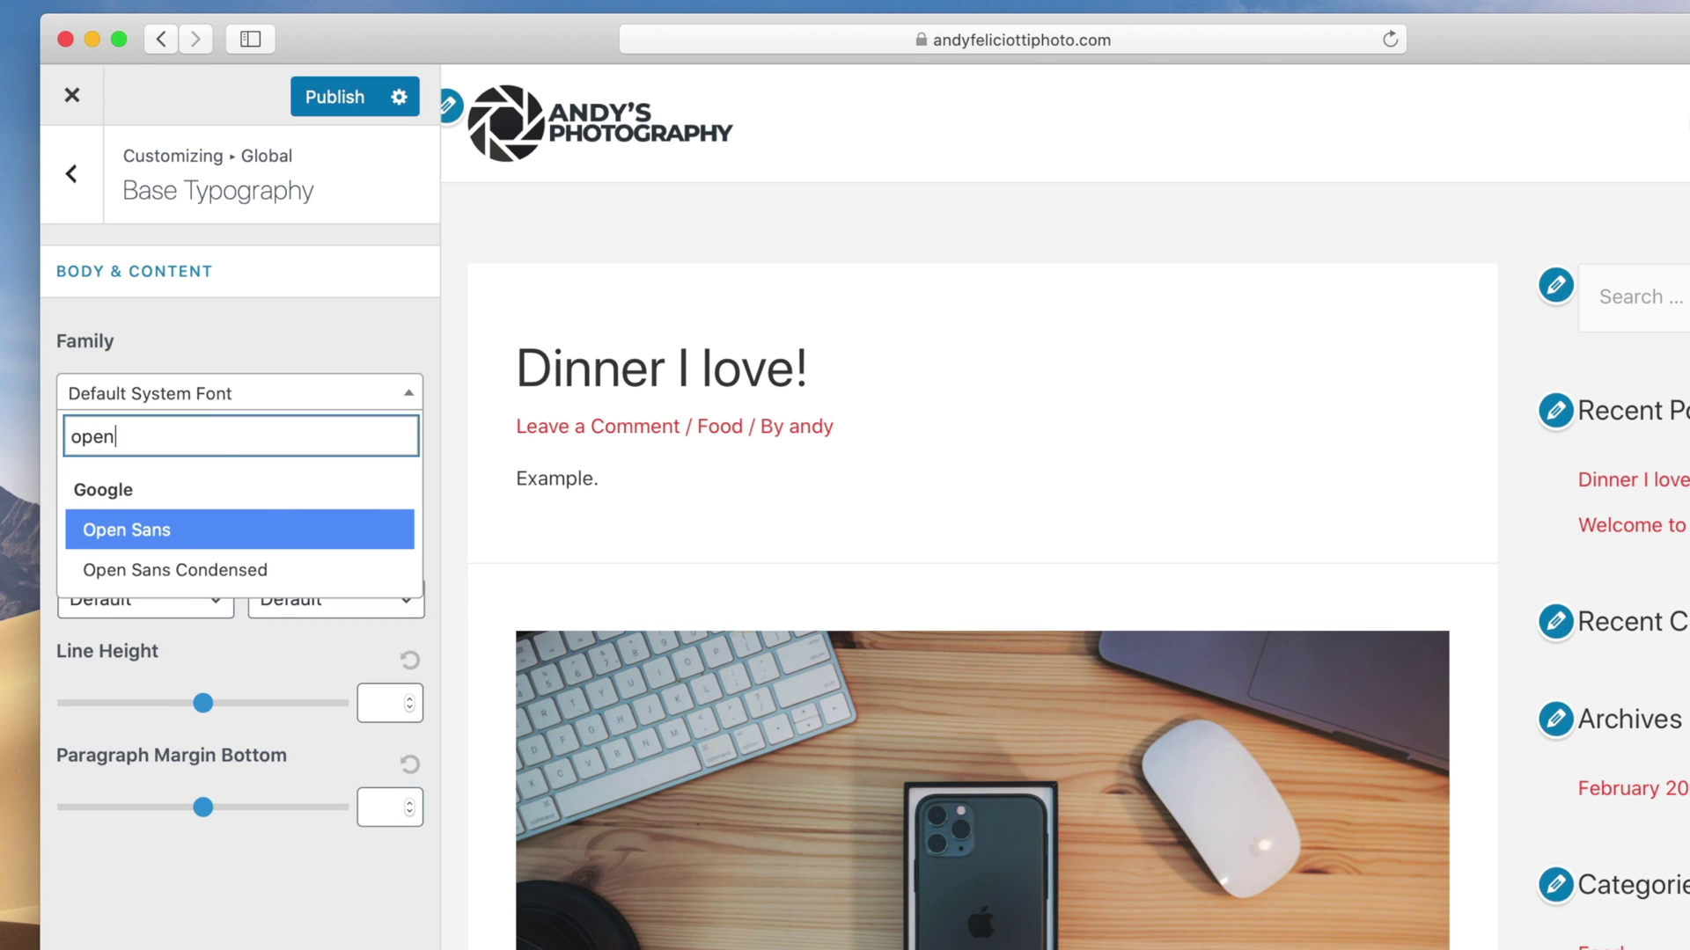
{"action": "left_click", "coordinate": [150, 526]}
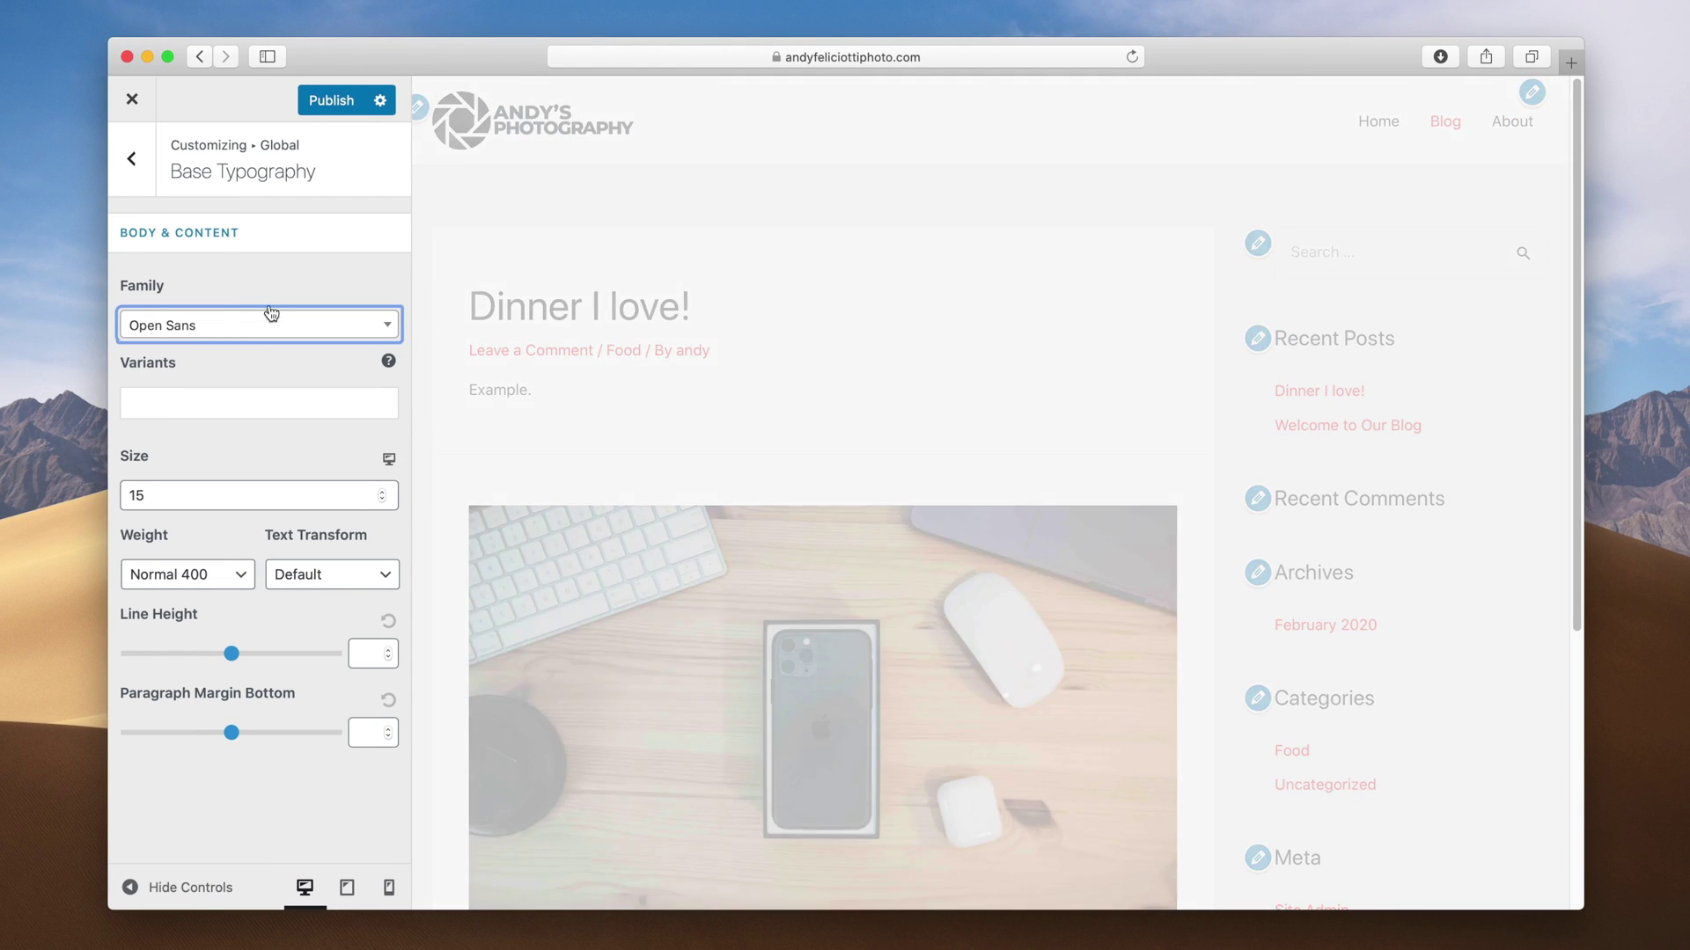
Step: Set the font family for headings H1 - H6 to Open Sans Condensed and publish the customizer changes
{"action": "left_click", "coordinate": [131, 159]}
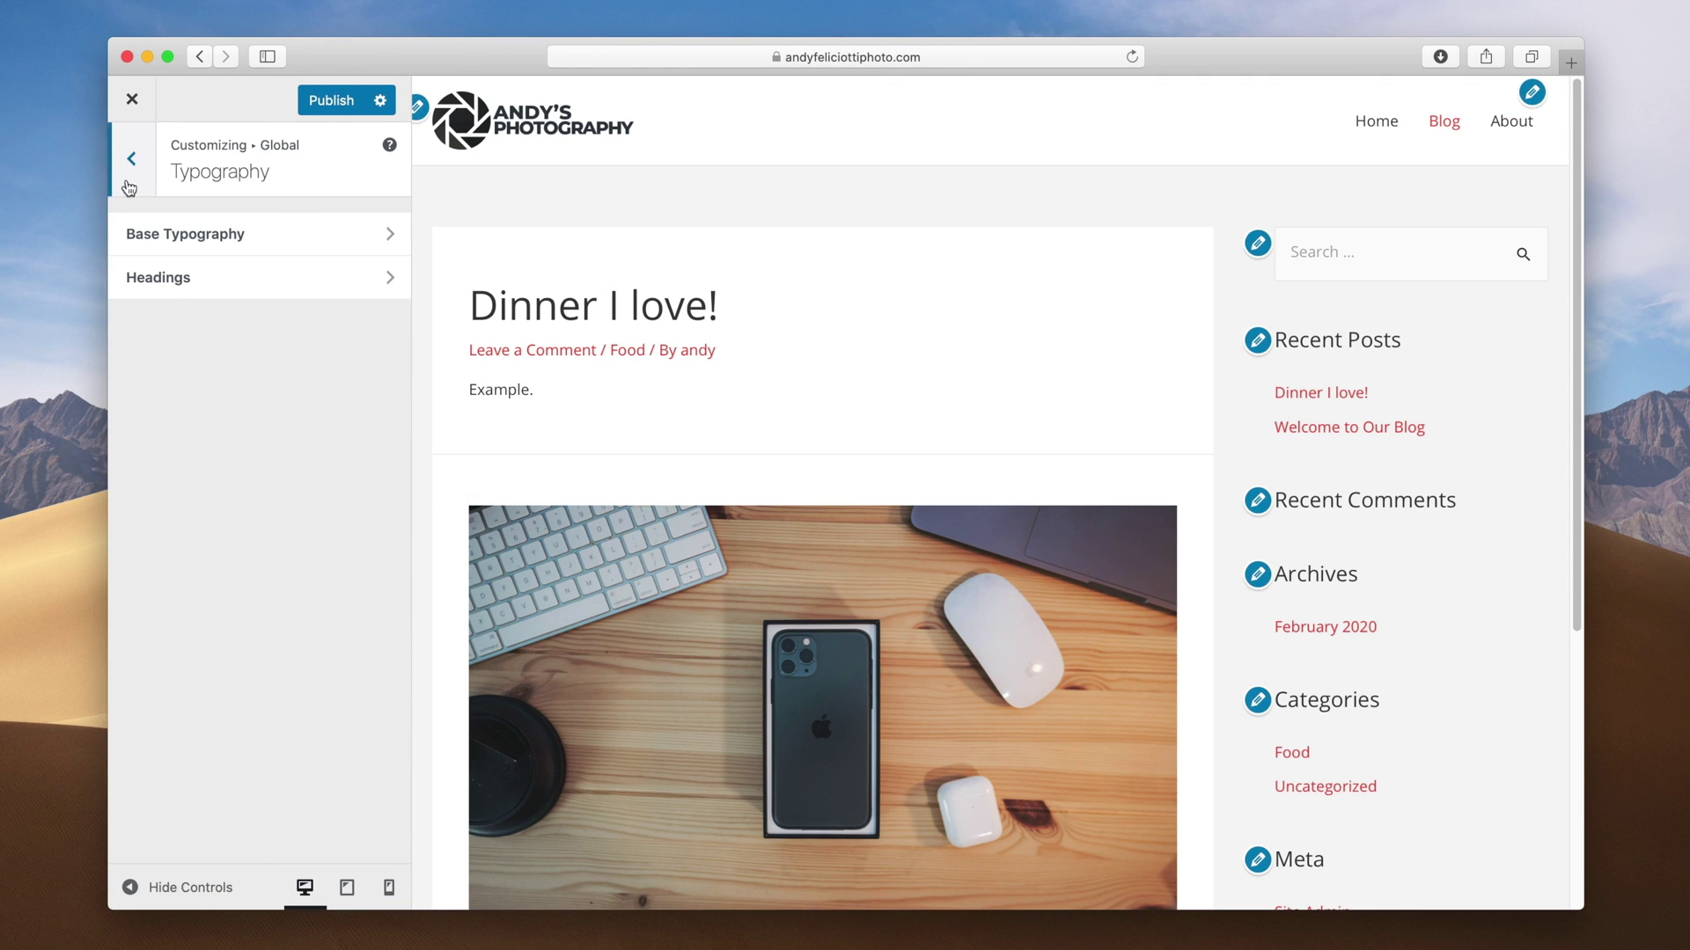
{"action": "left_click", "coordinate": [158, 278]}
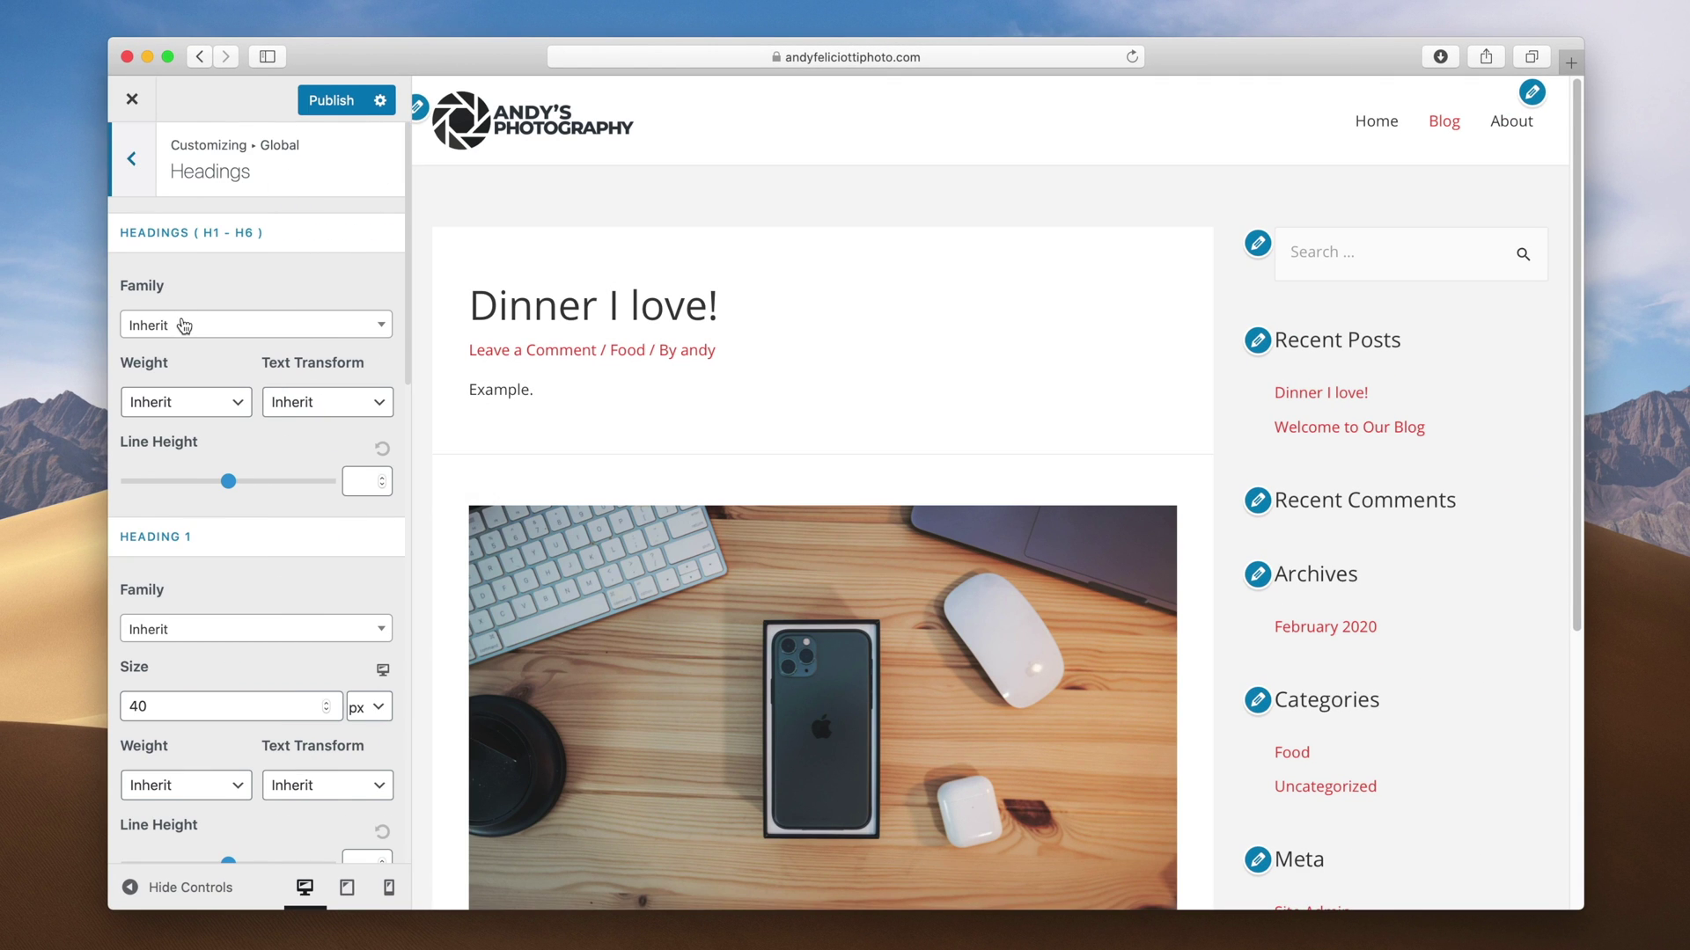
{"action": "left_click", "coordinate": [183, 326]}
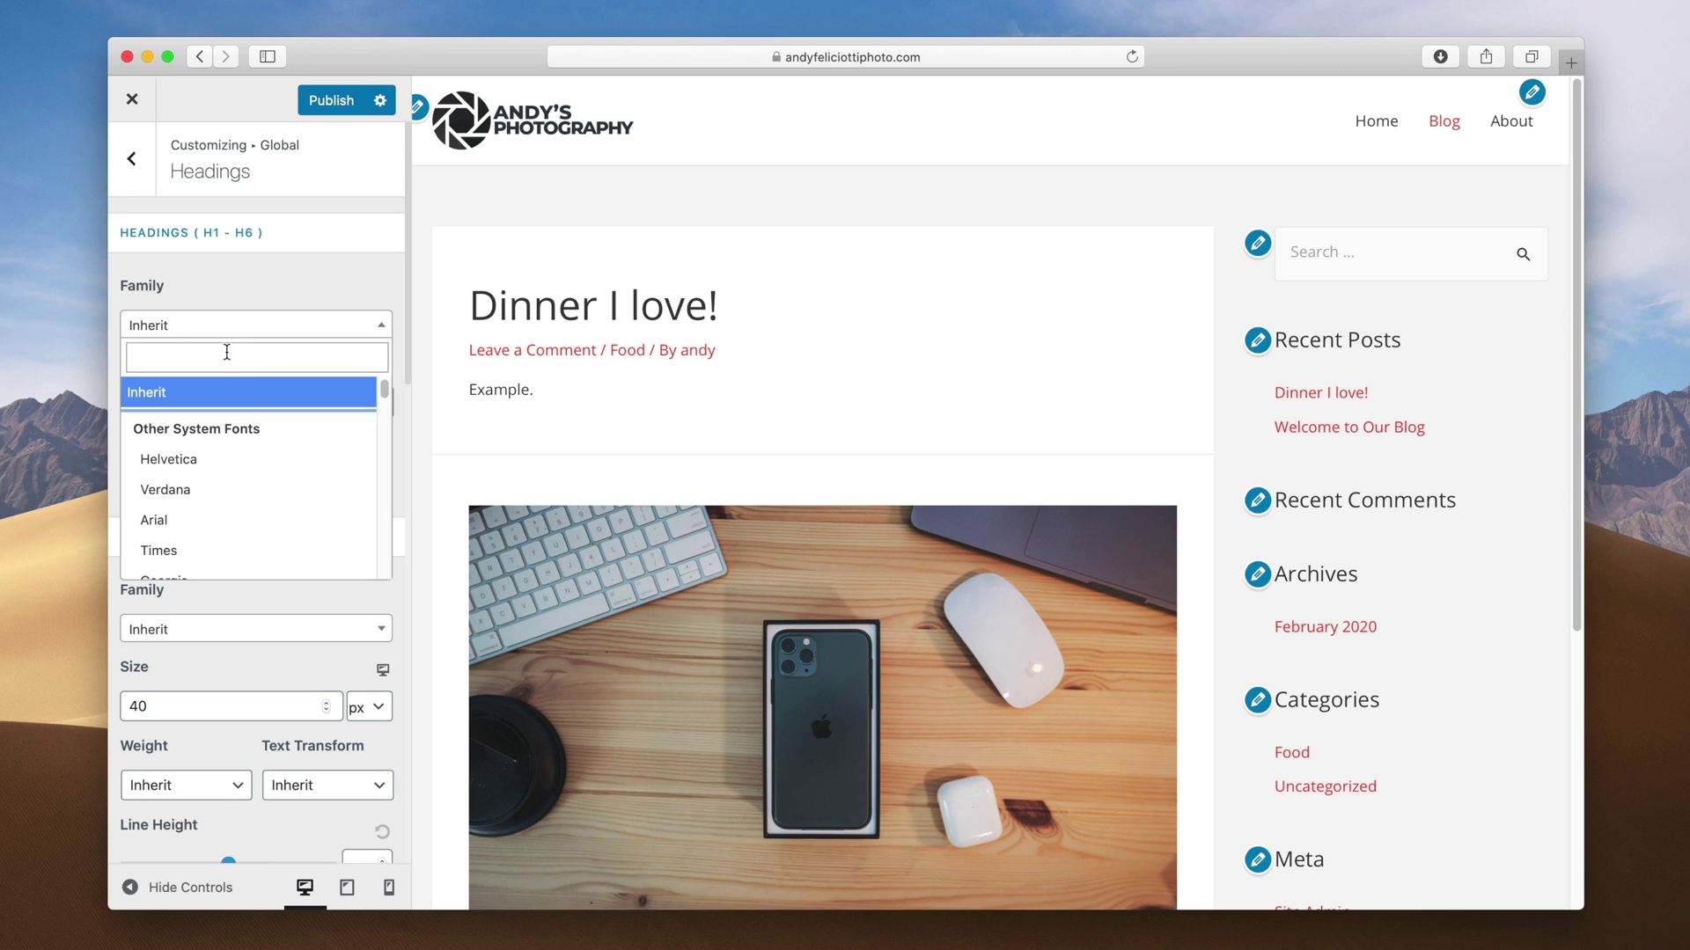
{"action": "type", "text": "open"}
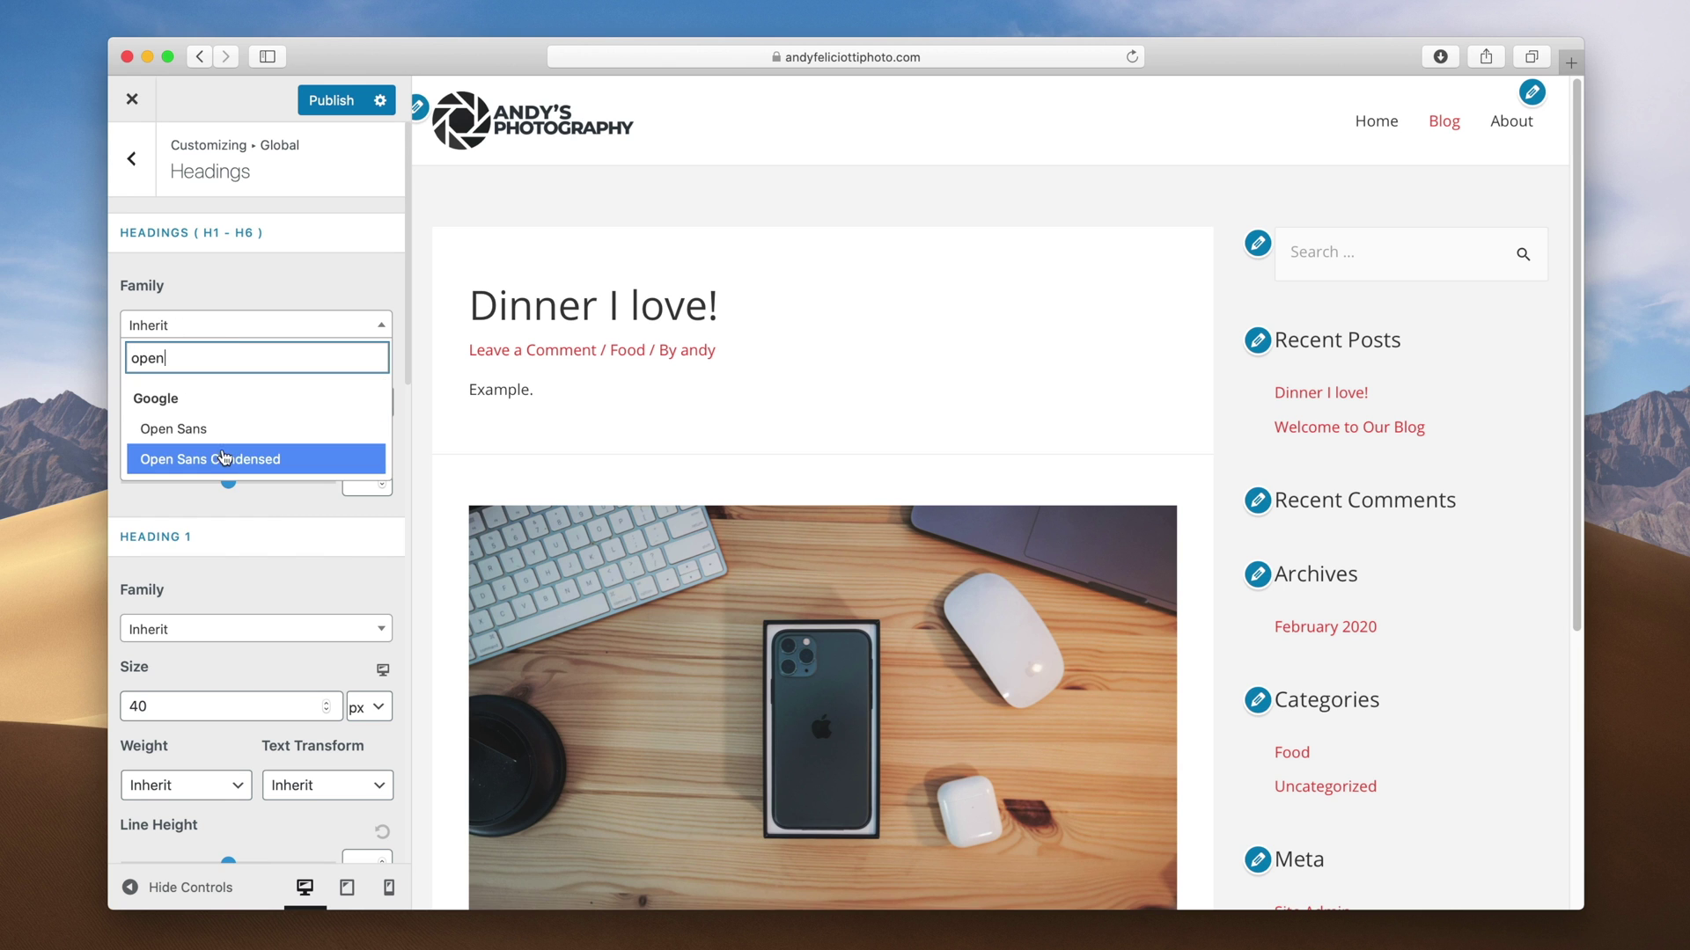
{"action": "left_click", "coordinate": [223, 458]}
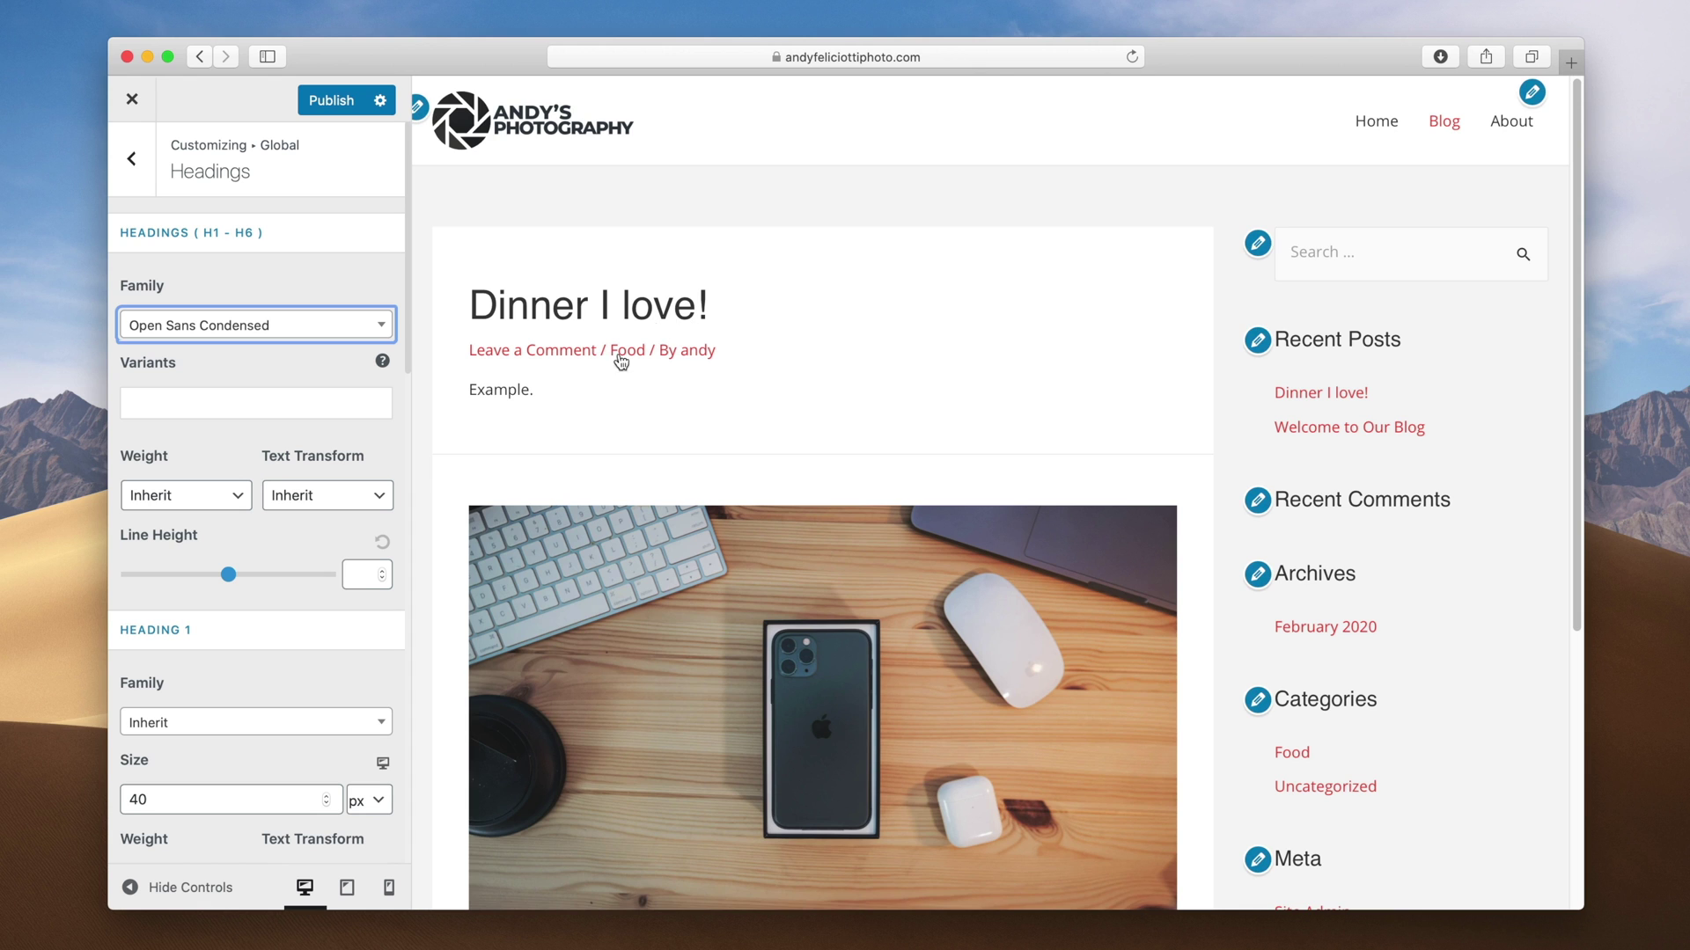
{"action": "left_click", "coordinate": [132, 176]}
{"action": "left_click", "coordinate": [132, 174]}
{"action": "left_click", "coordinate": [330, 106]}
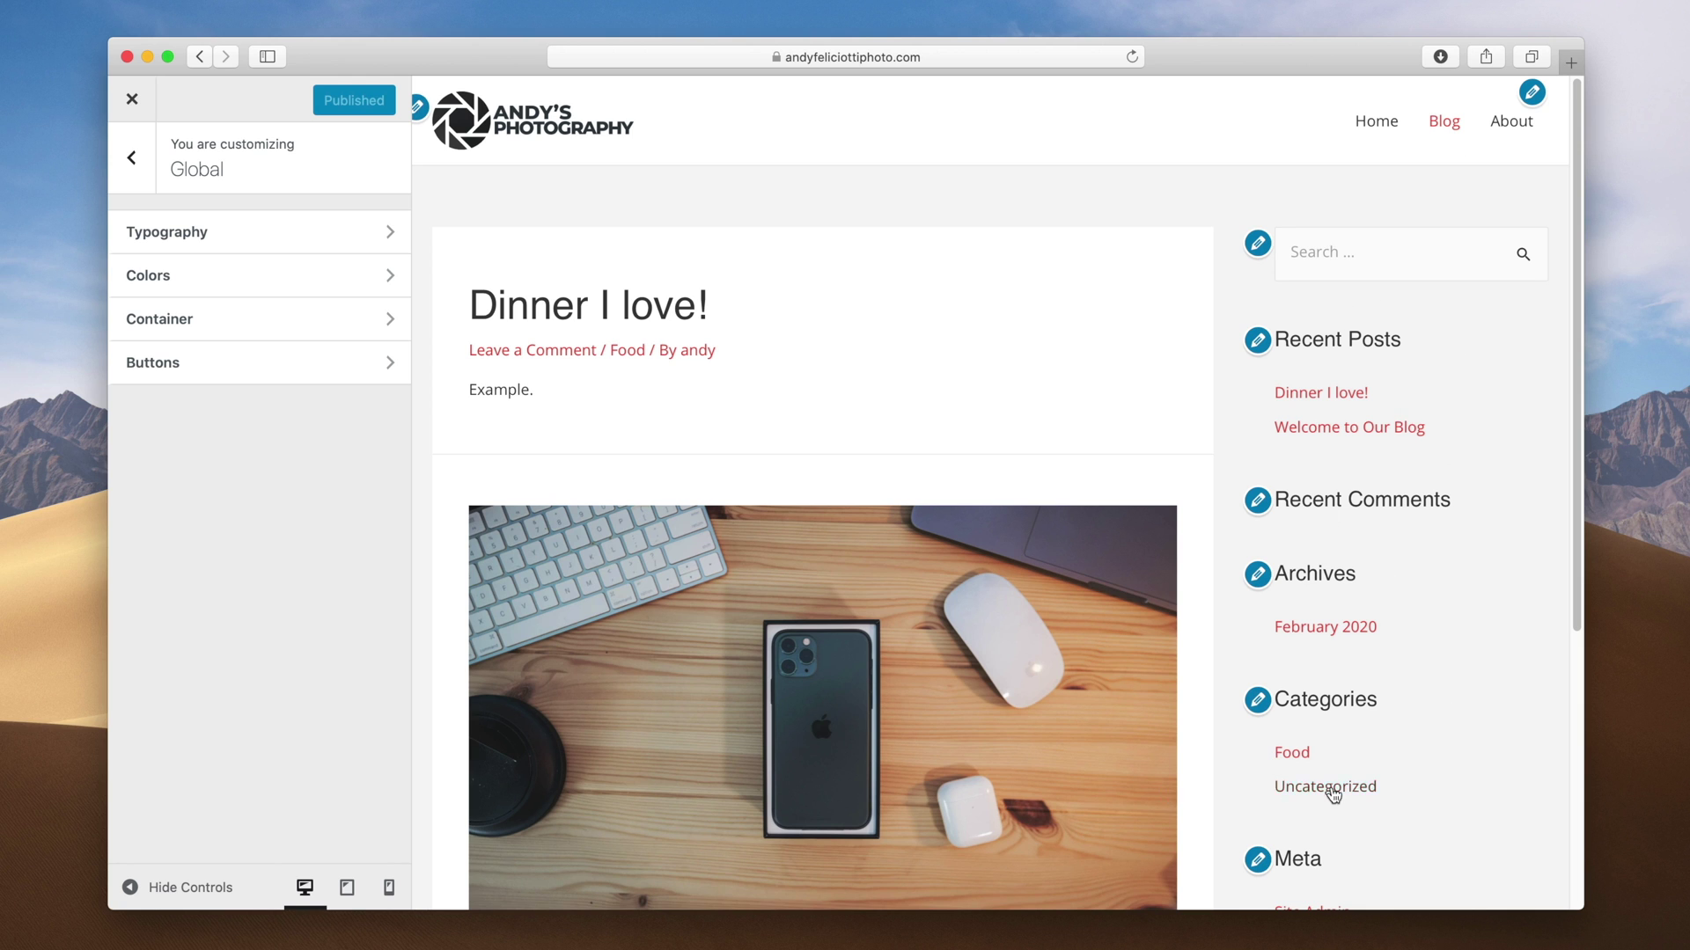
Step: Remove the Recent Comments widget from the Main Sidebar in the customizer's widget settings
{"action": "scroll", "coordinate": [1331, 787], "scroll_direction": "down", "scroll_amount": 3}
{"action": "scroll", "coordinate": [1331, 788], "scroll_direction": "up", "scroll_amount": 3}
{"action": "left_click", "coordinate": [131, 158]}
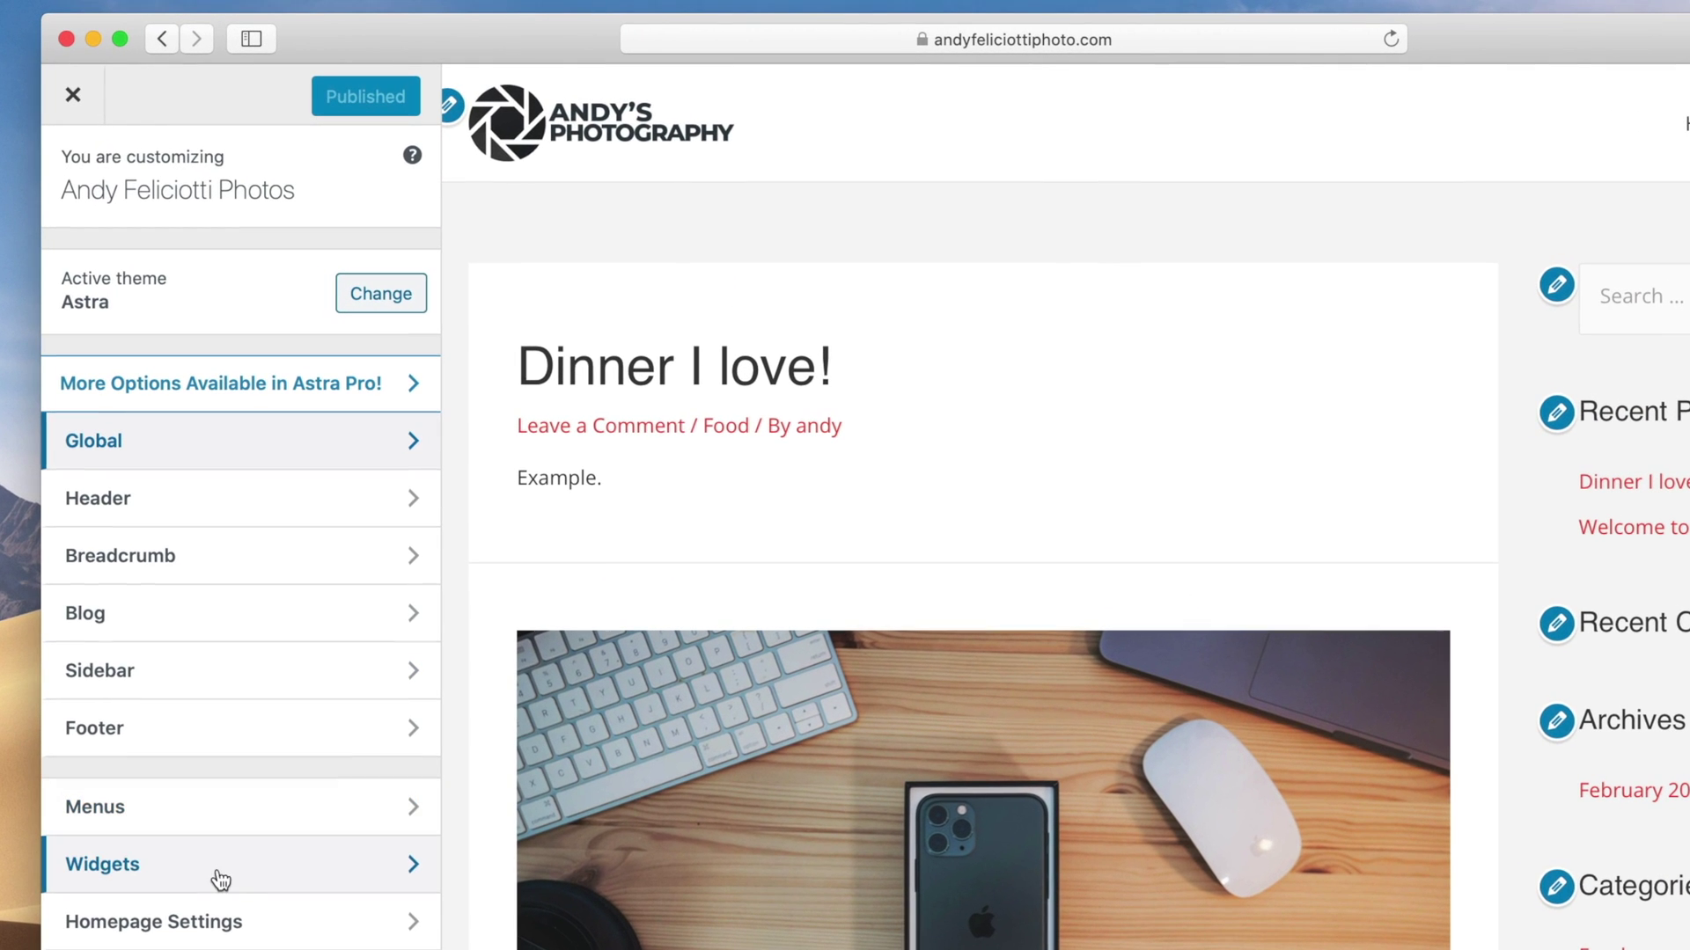
{"action": "left_click", "coordinate": [108, 871]}
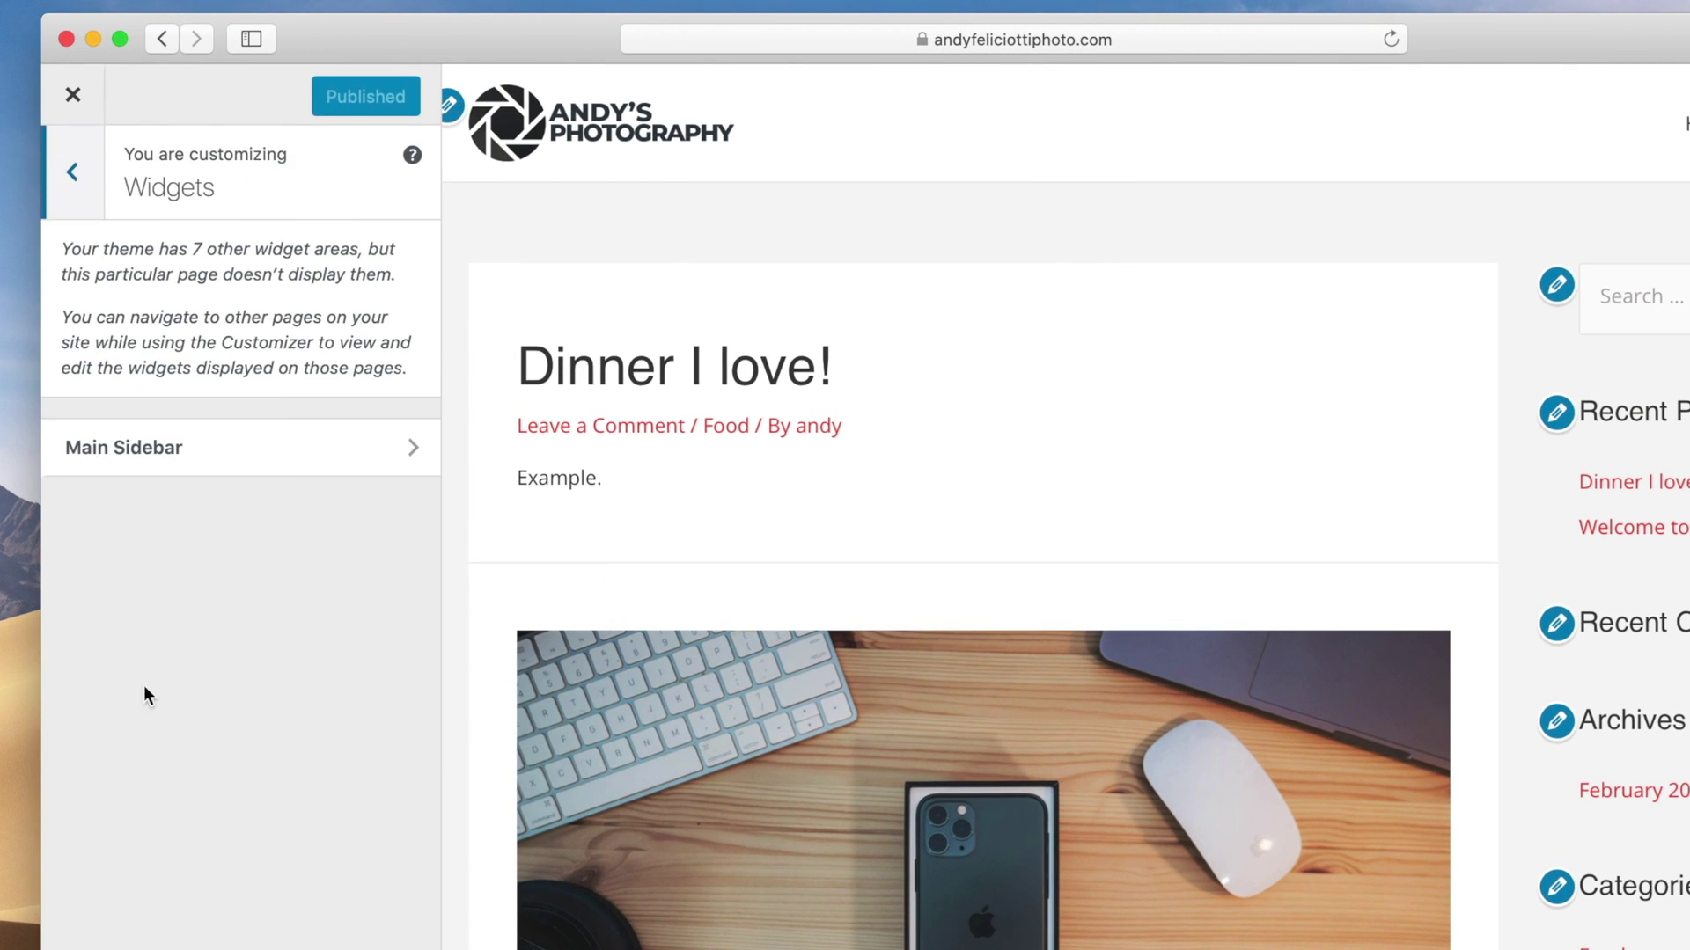
{"action": "left_click", "coordinate": [158, 469]}
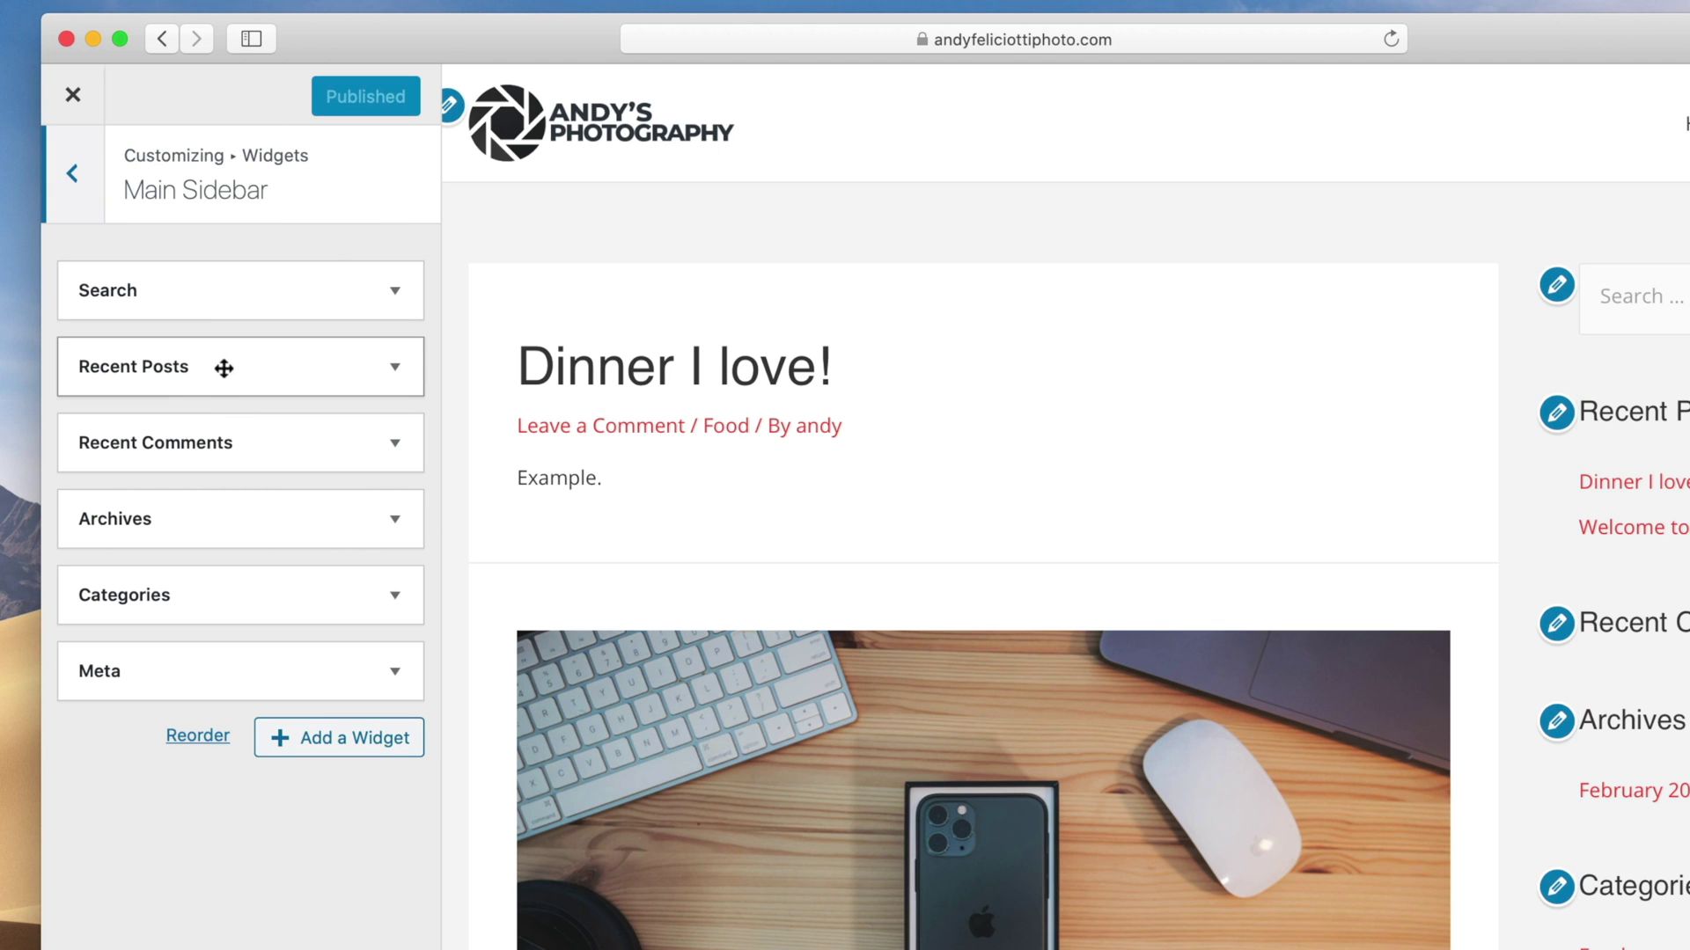
{"action": "mouse_move", "coordinate": [223, 368]}
{"action": "left_mouse_down"}
{"action": "mouse_move", "coordinate": [222, 256]}
{"action": "mouse_move", "coordinate": [197, 361]}
{"action": "left_mouse_up"}
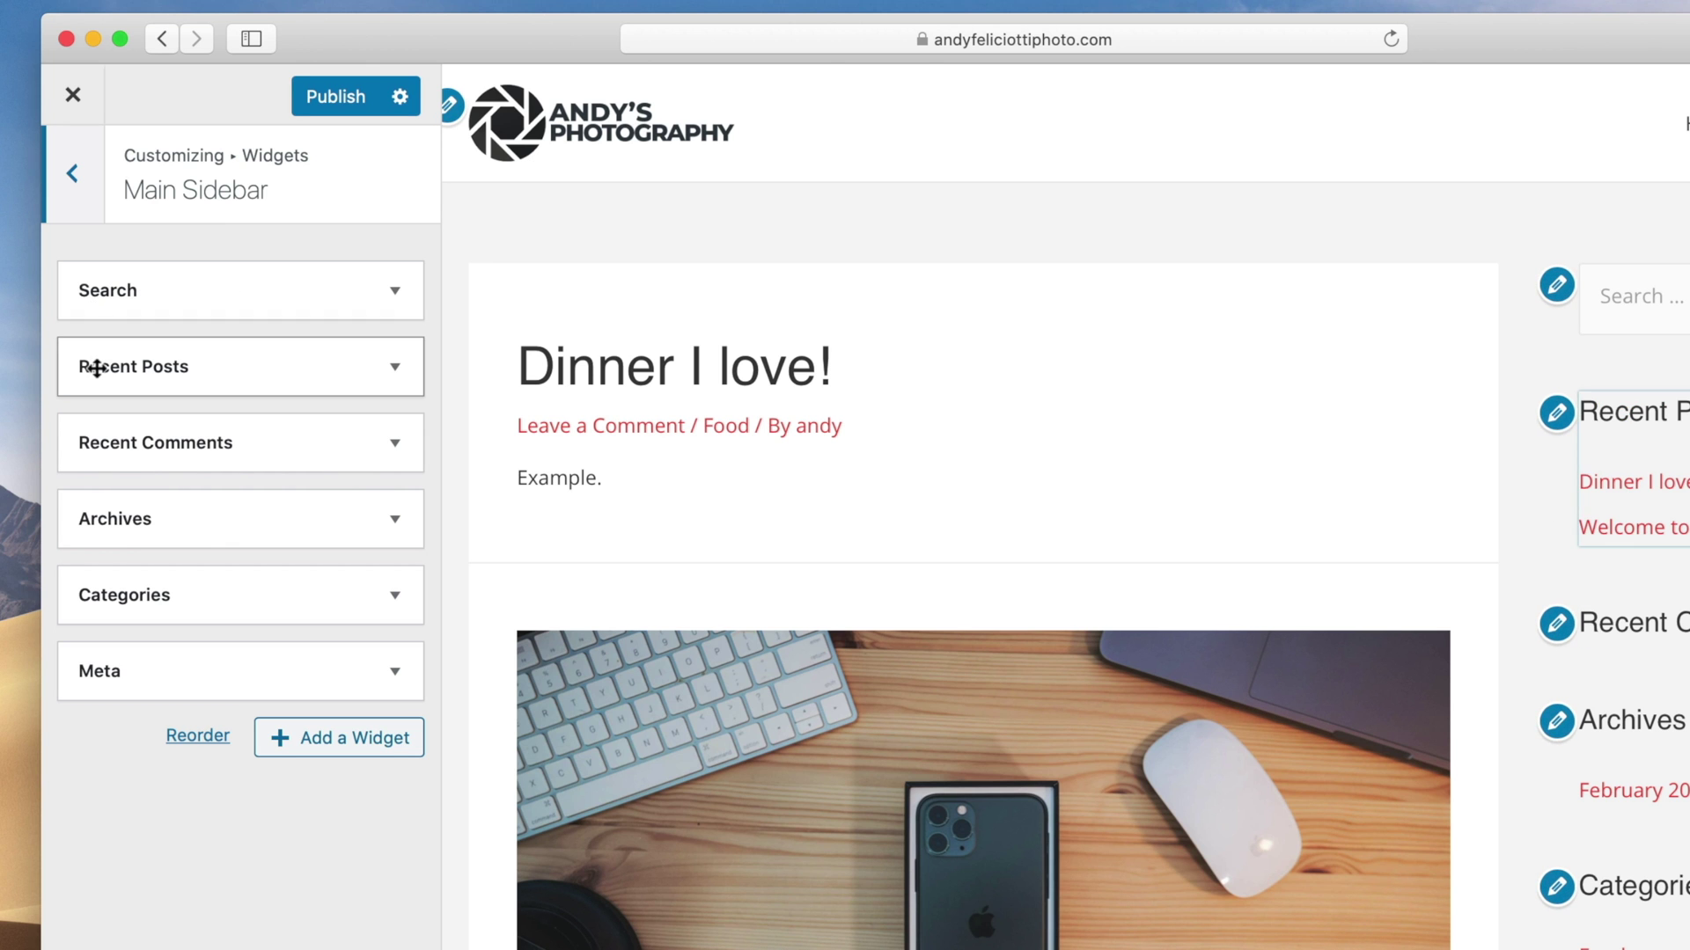
{"action": "left_click", "coordinate": [394, 447]}
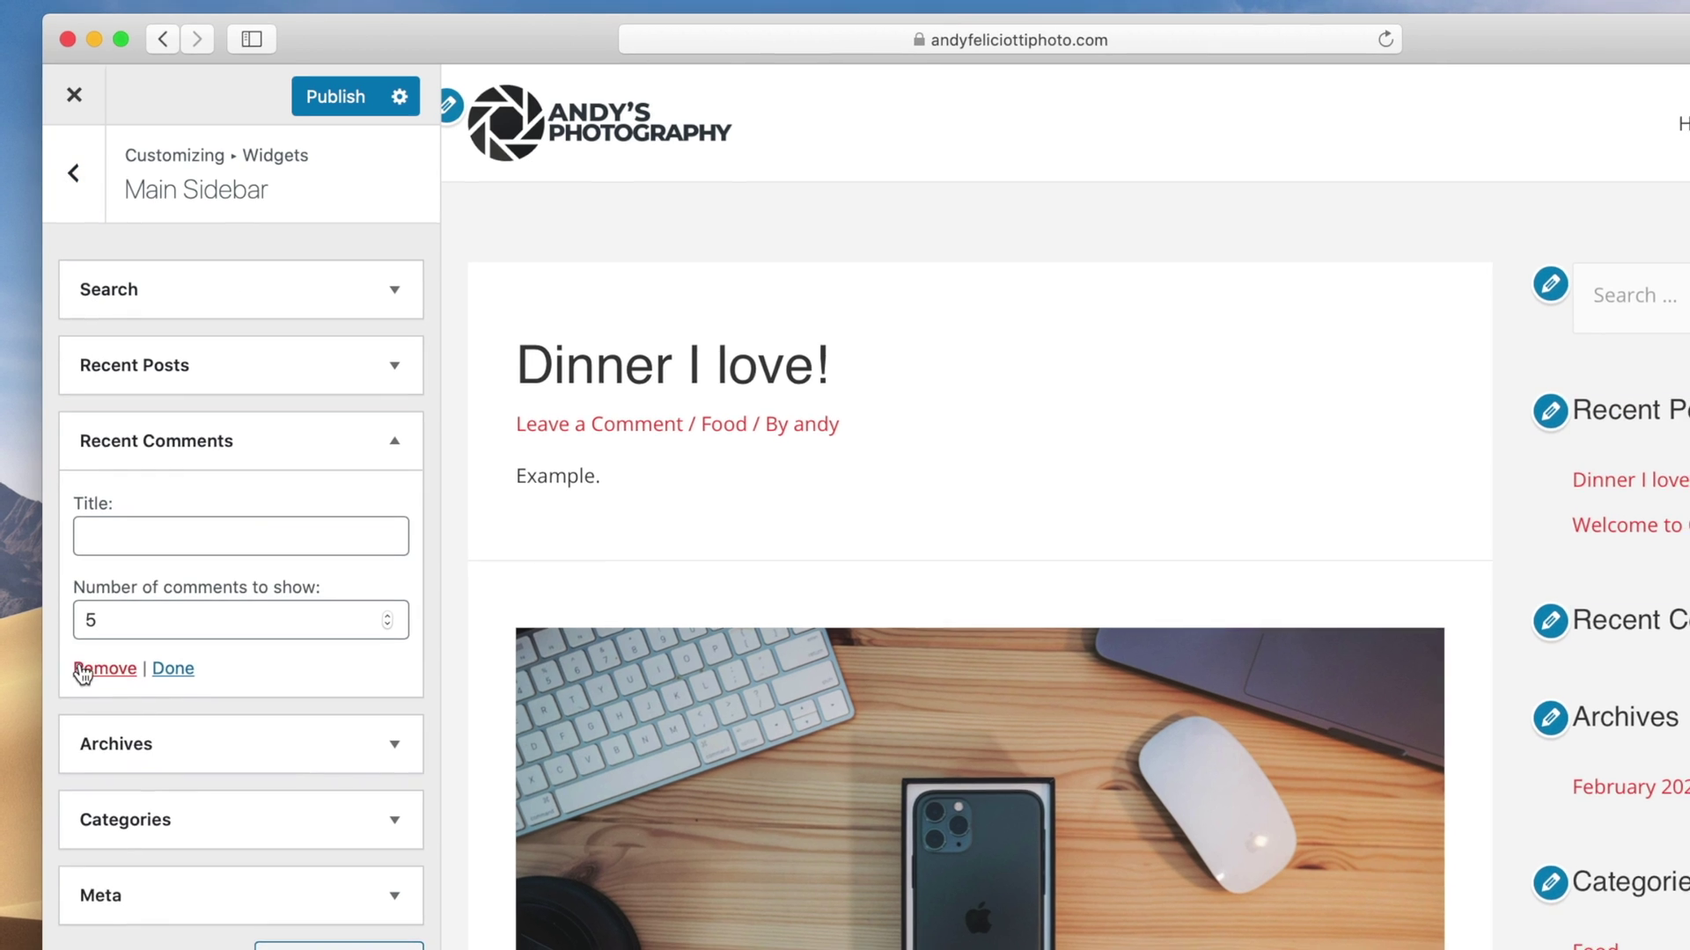
{"action": "left_click", "coordinate": [81, 671]}
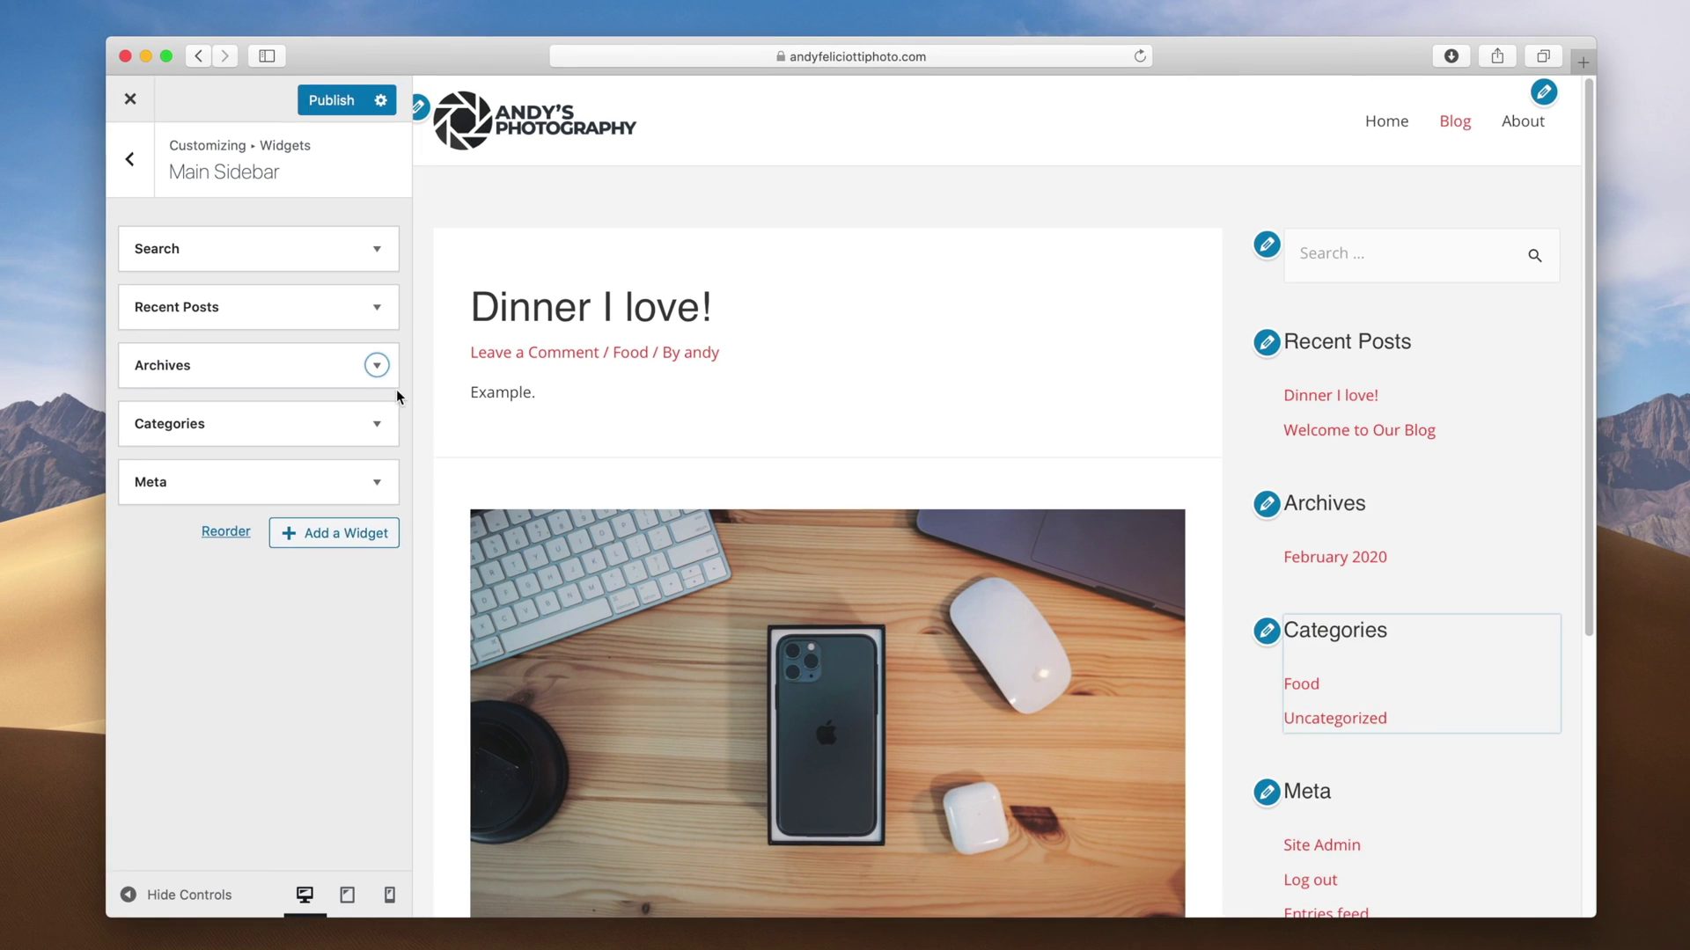
Step: Remove the Archives and Meta widgets from the Main Sidebar and publish the changes
{"action": "left_click", "coordinate": [376, 365]}
{"action": "left_click", "coordinate": [150, 524]}
{"action": "left_click", "coordinate": [376, 421]}
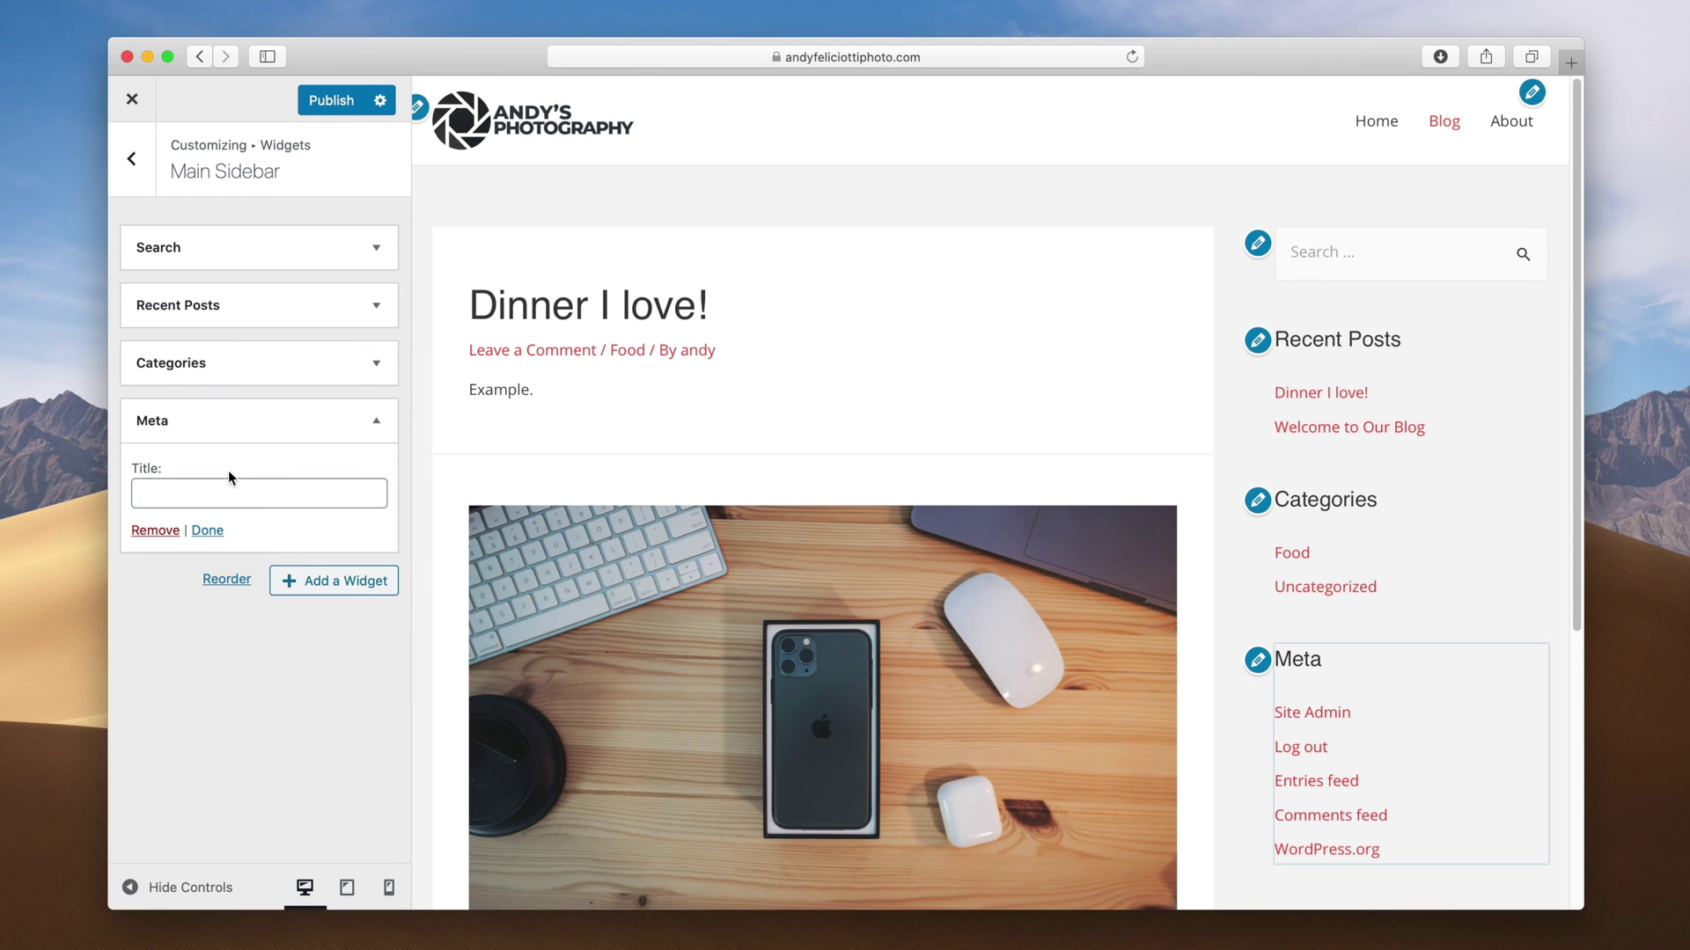
{"action": "left_click", "coordinate": [152, 525]}
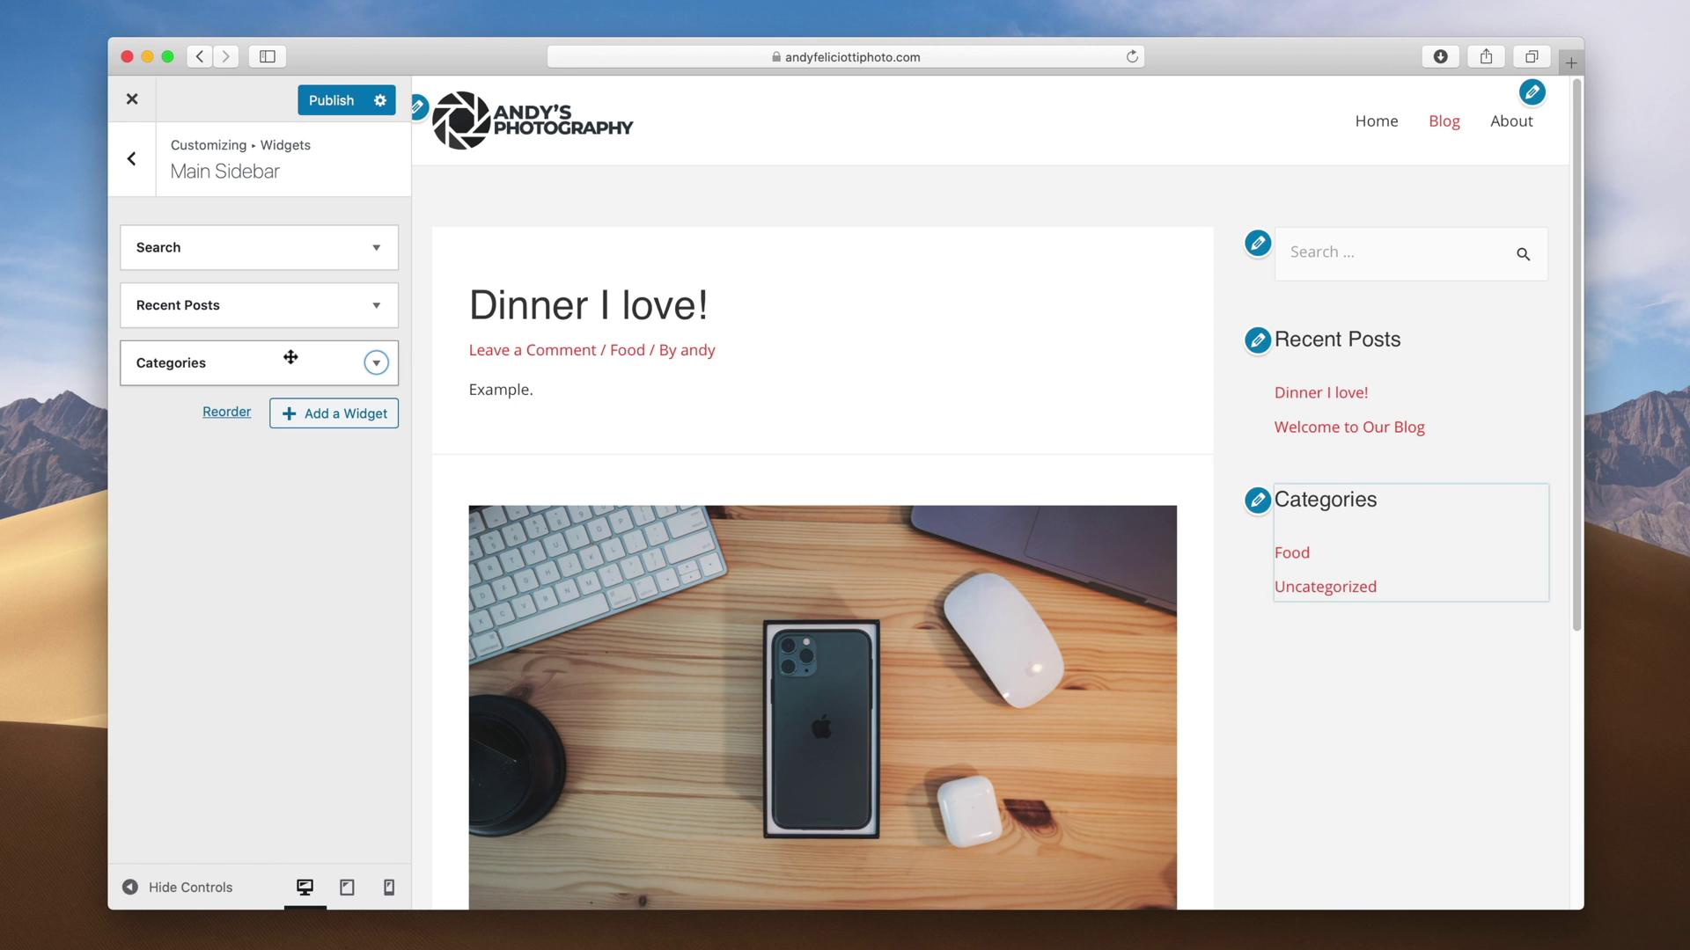
{"action": "left_click", "coordinate": [327, 102]}
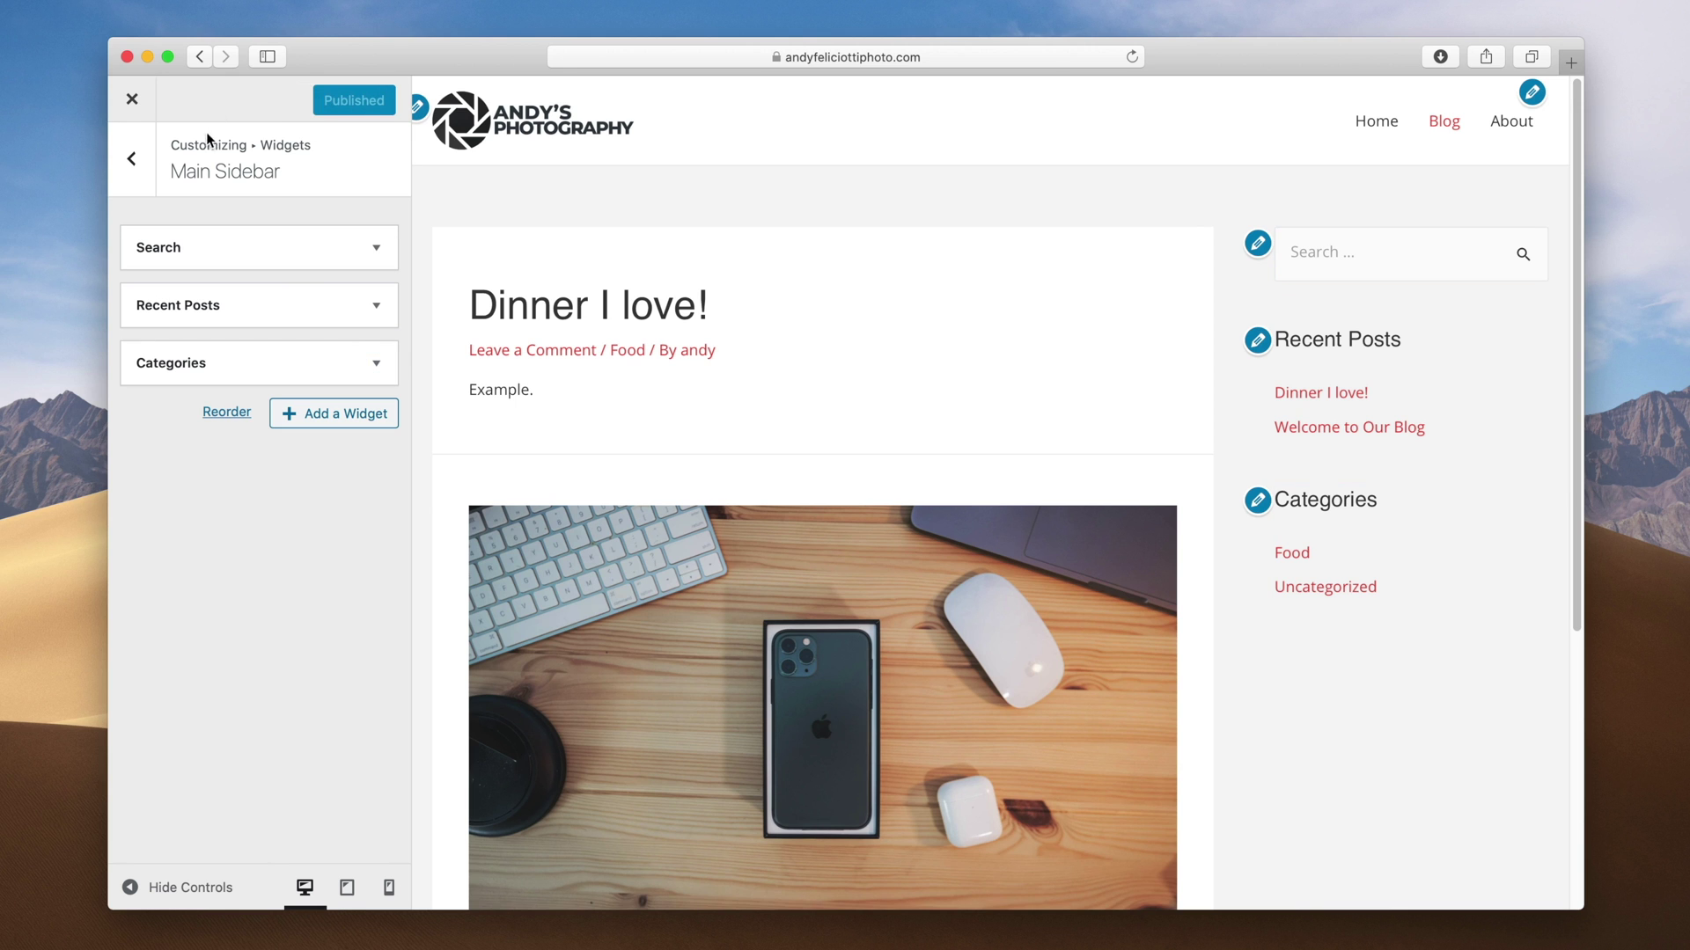
Step: Close the customizer and examine the copyright text in the footer of the live blog page
{"action": "left_click", "coordinate": [132, 99]}
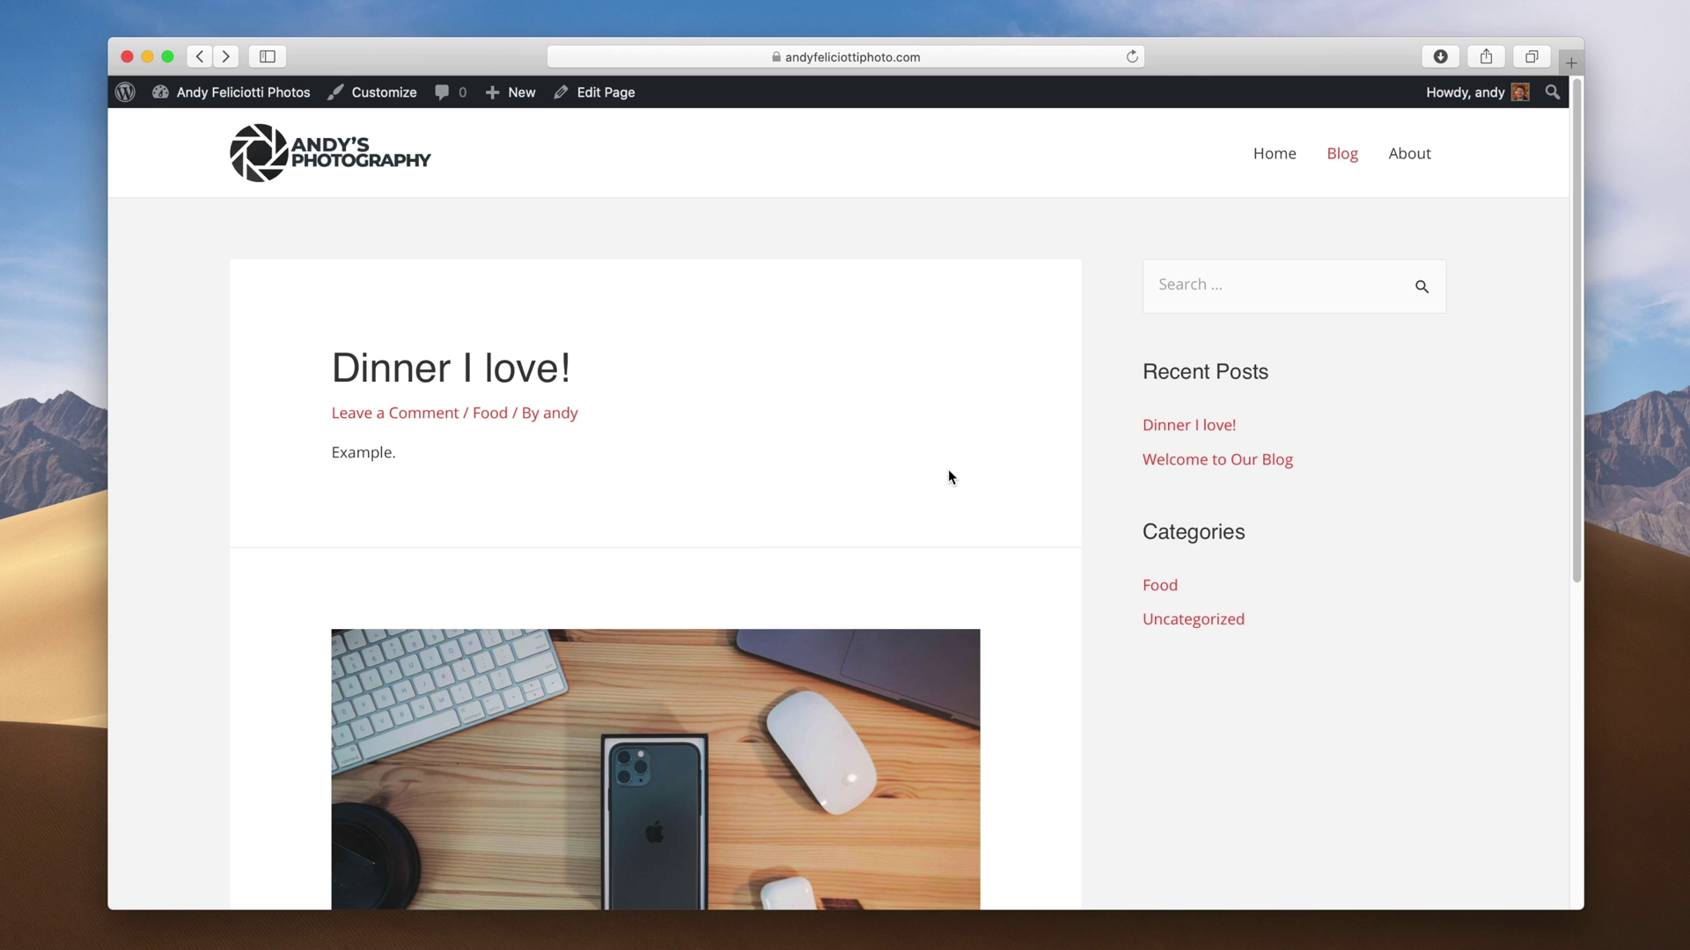
{"action": "scroll", "coordinate": [948, 476], "scroll_direction": "down", "scroll_amount": 8}
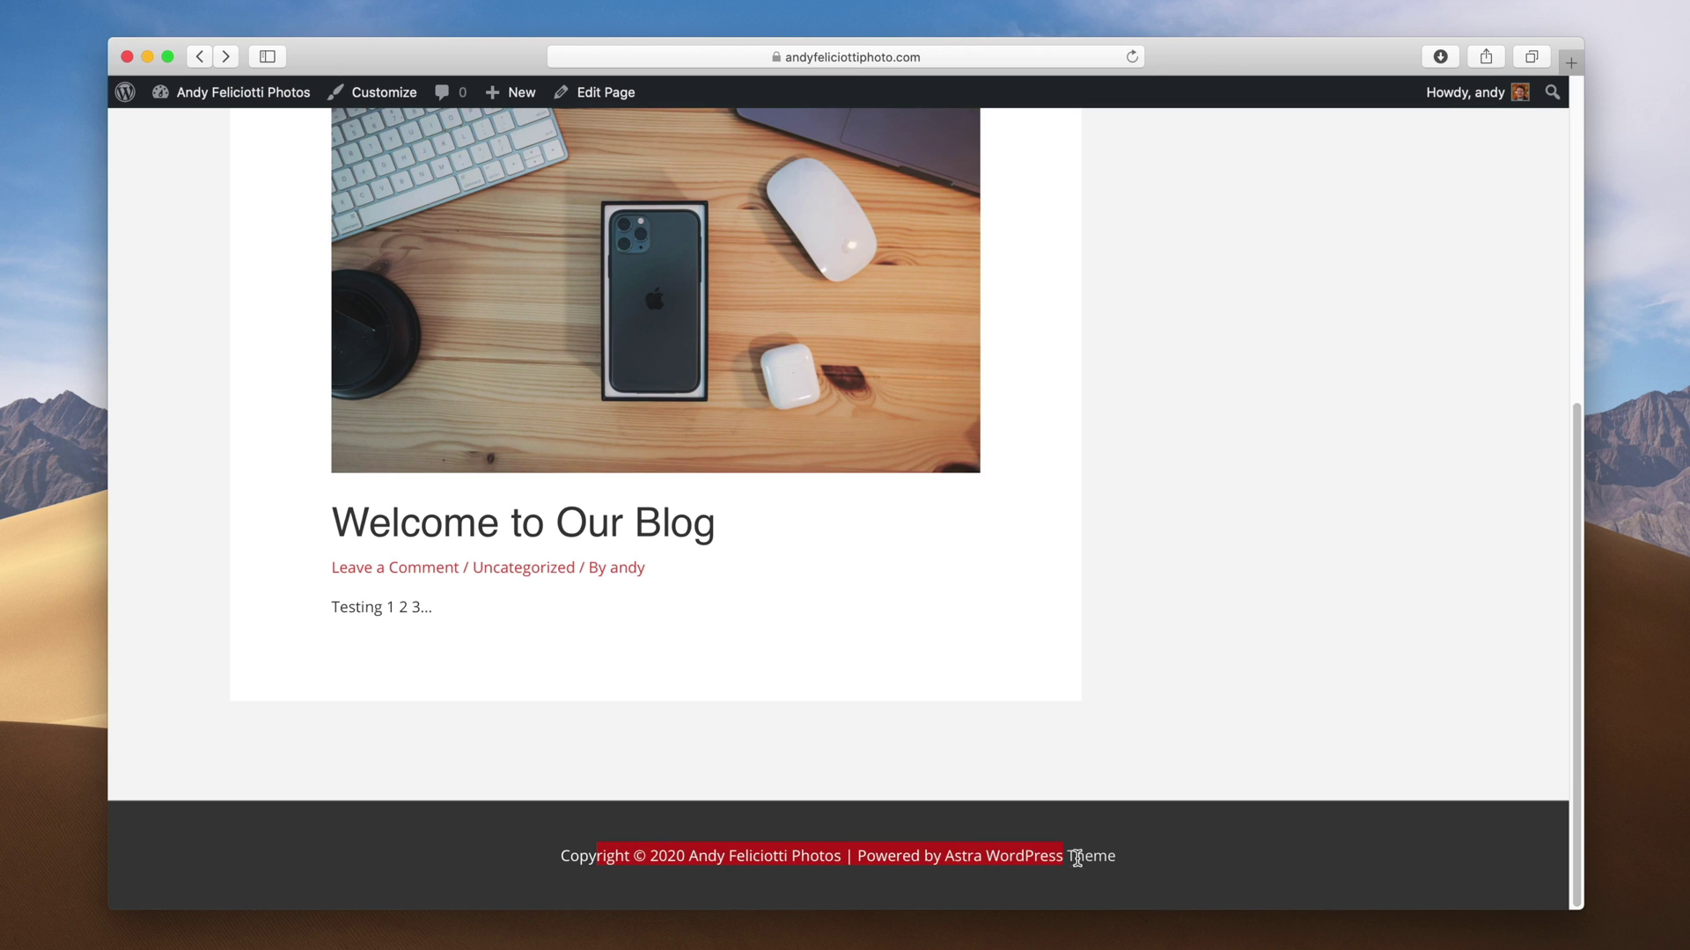
{"action": "left_click_drag", "start_coordinate": [1041, 854], "coordinate": [1039, 862]}
{"action": "left_click", "coordinate": [1130, 867]}
Step: Reopen the customizer and set Section 1 of the Footer Bar to Footer Menu
{"action": "left_click", "coordinate": [373, 95]}
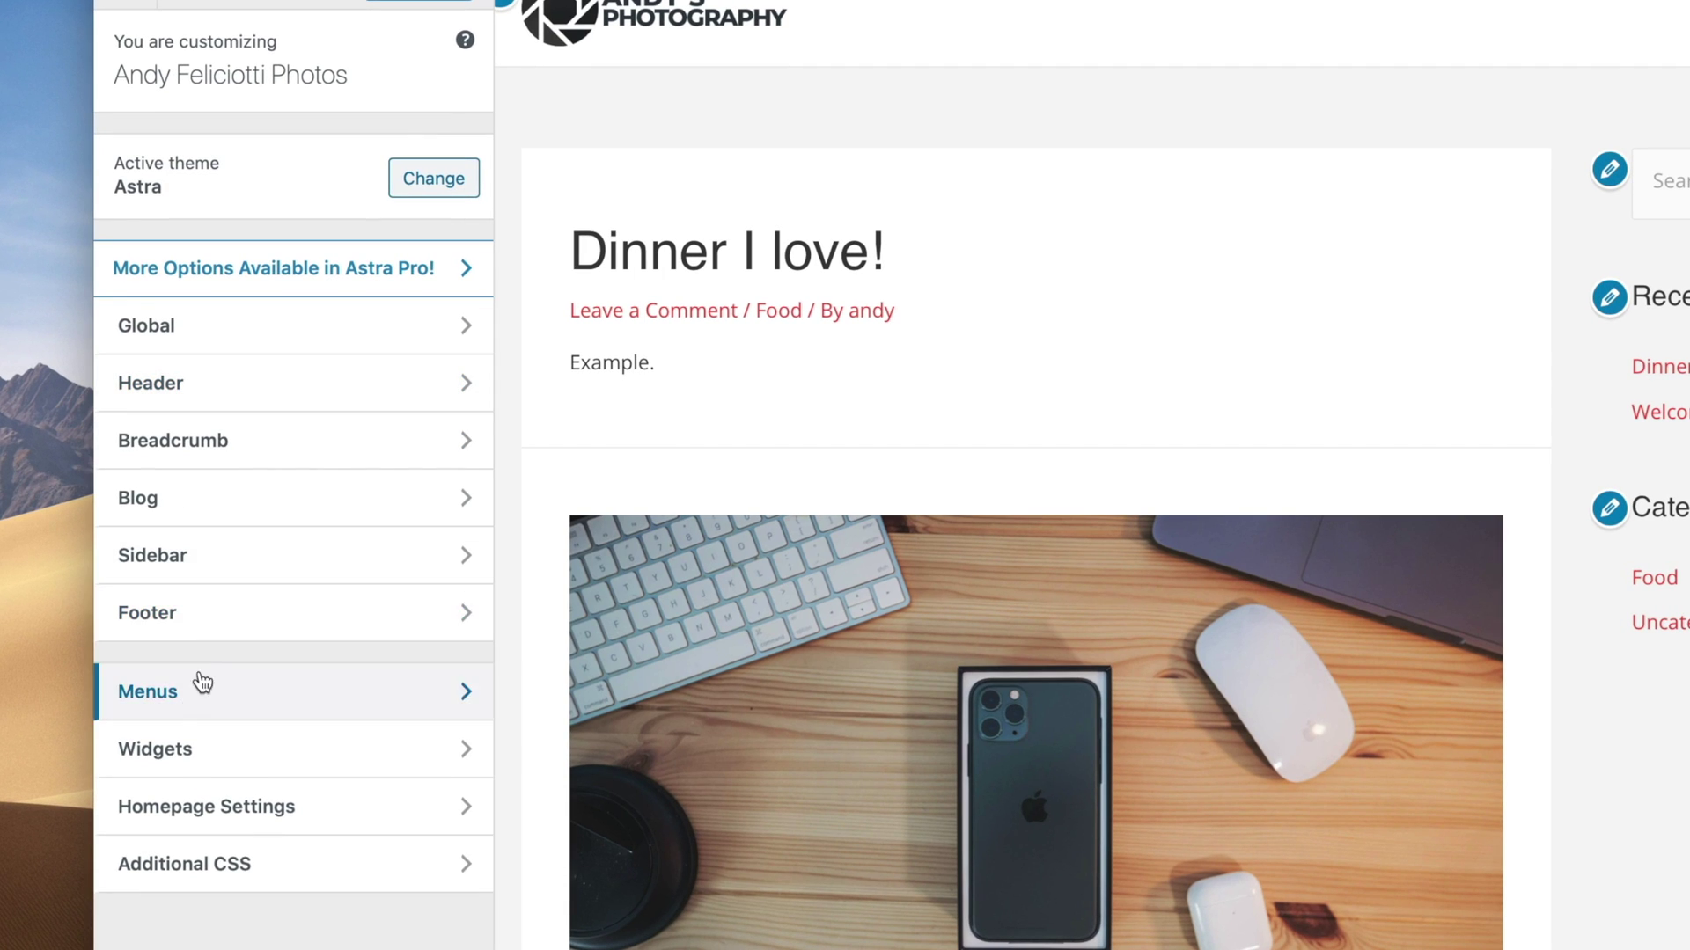
{"action": "left_click", "coordinate": [199, 625]}
{"action": "left_click", "coordinate": [207, 215]}
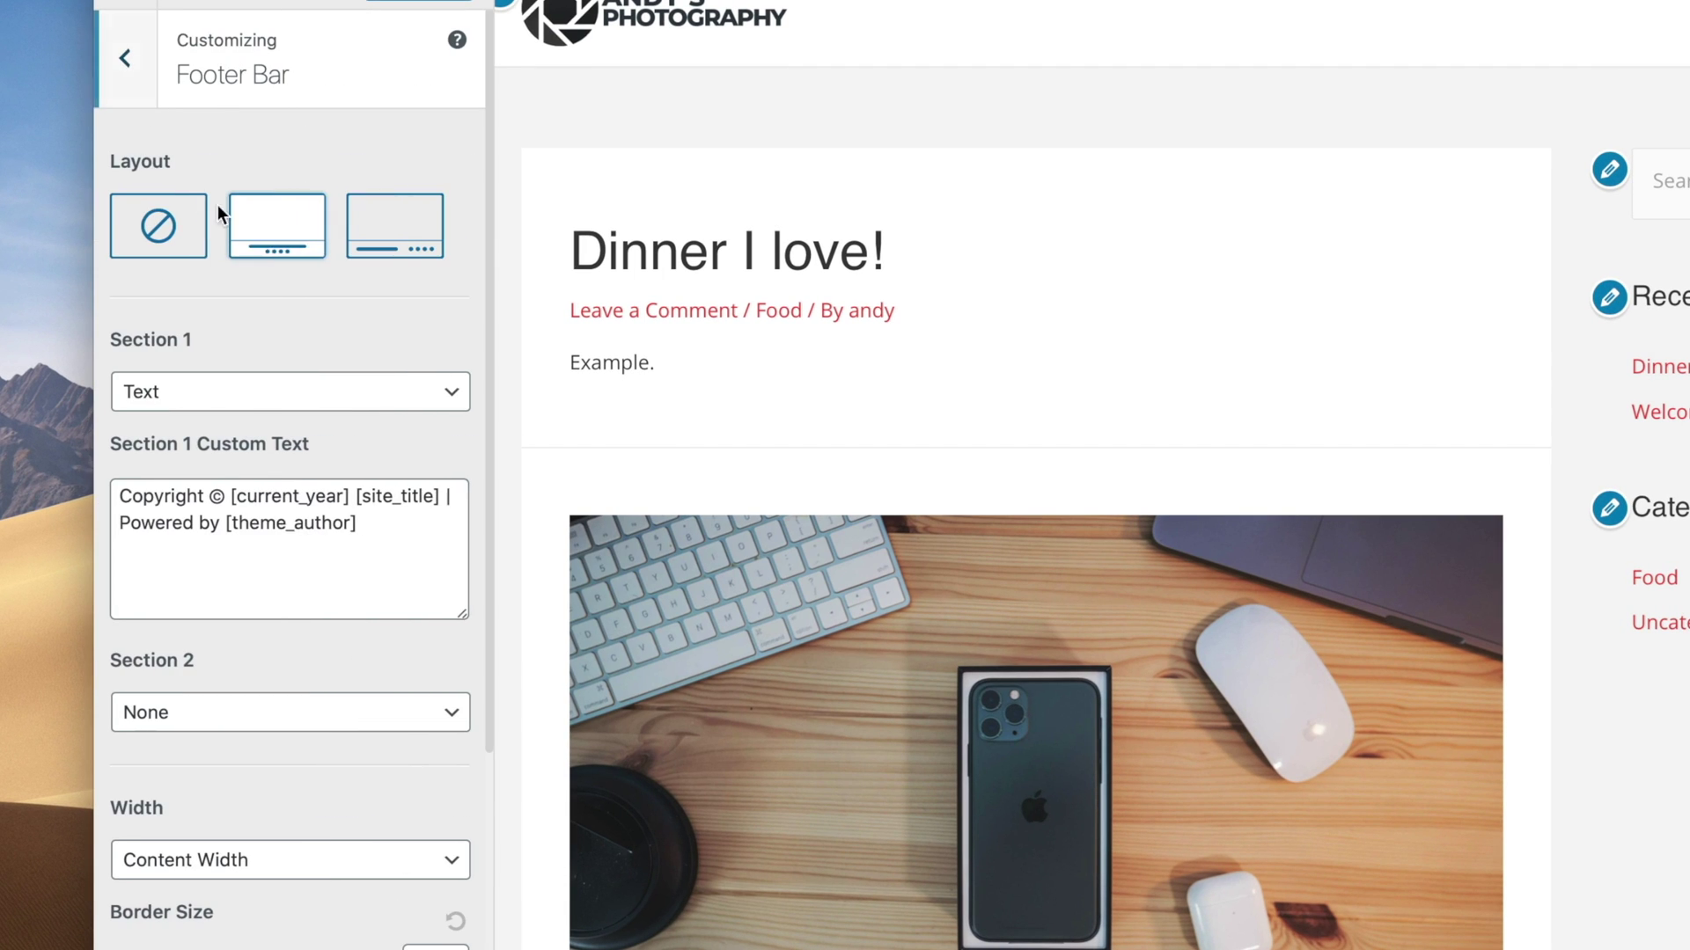
{"action": "left_click", "coordinate": [322, 403]}
{"action": "left_click", "coordinate": [290, 528]}
{"action": "left_click", "coordinate": [268, 394]}
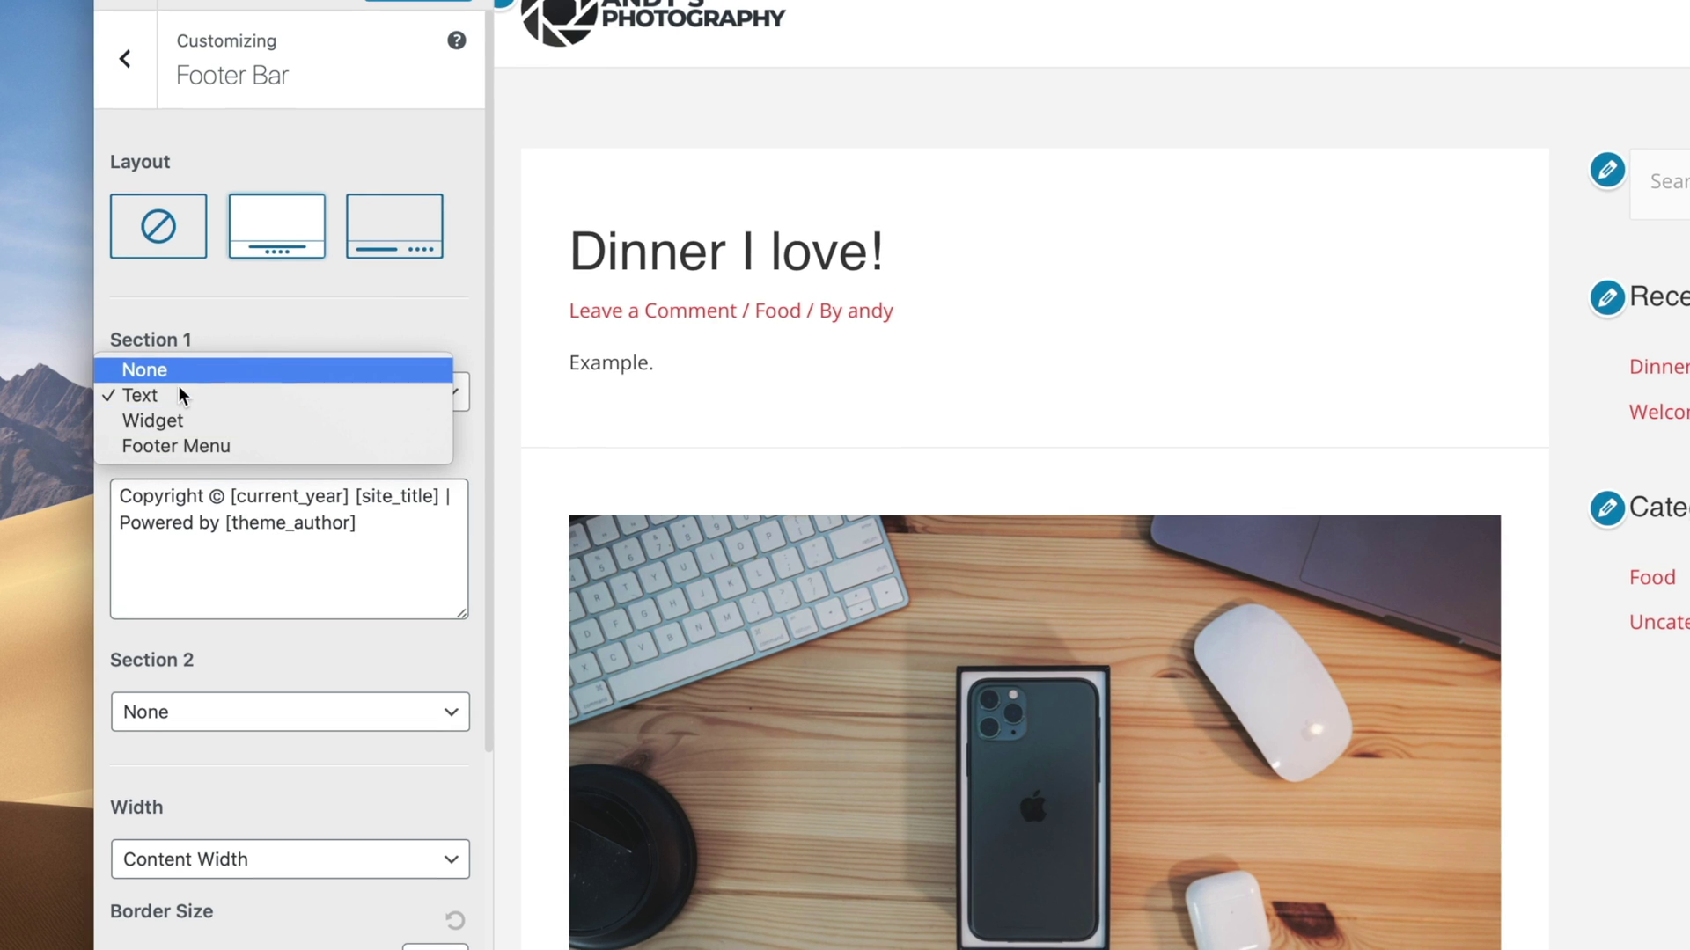
{"action": "left_click", "coordinate": [243, 333]}
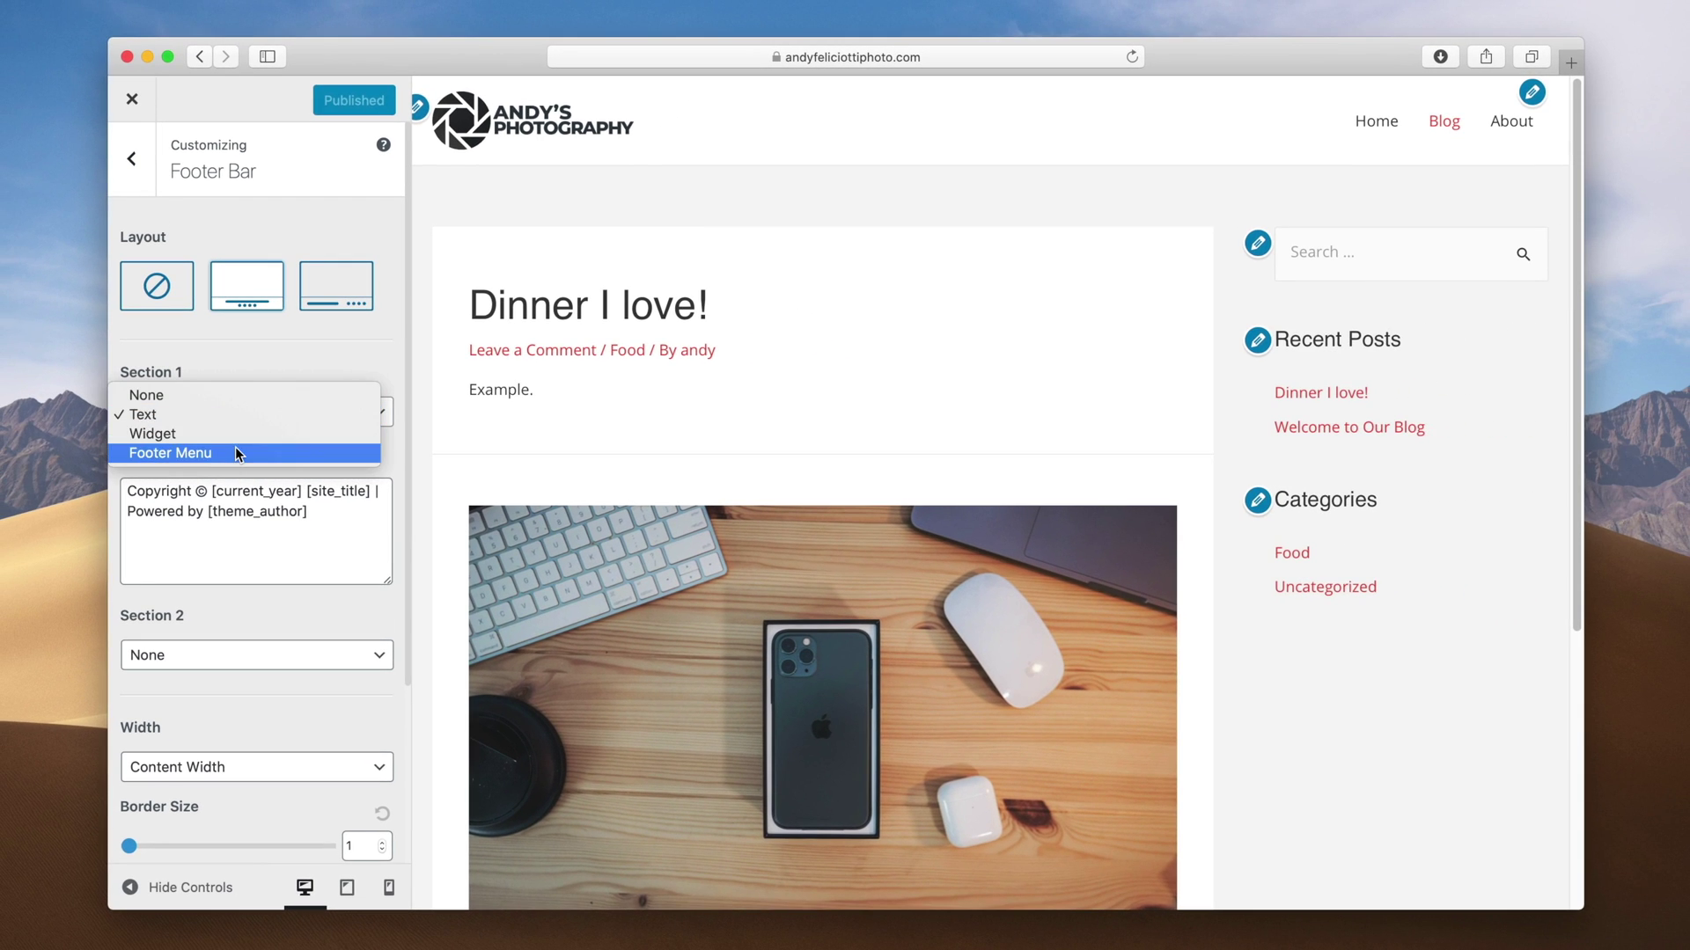
{"action": "left_click", "coordinate": [235, 453]}
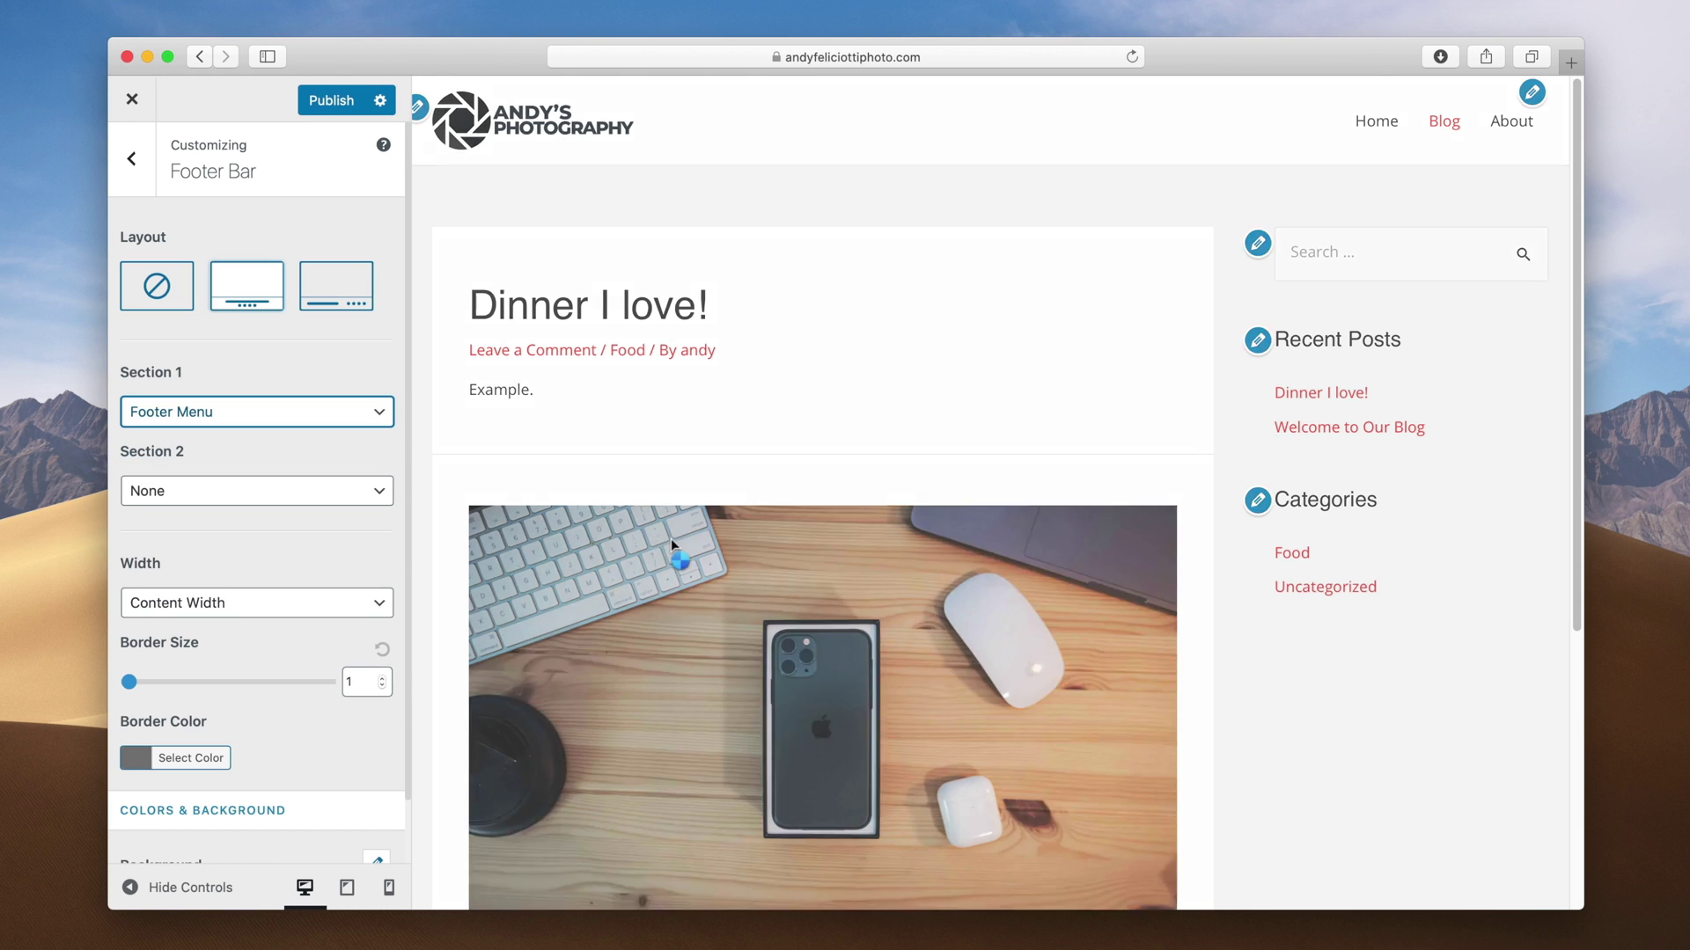
{"action": "scroll", "coordinate": [671, 539], "scroll_direction": "down", "scroll_amount": 5}
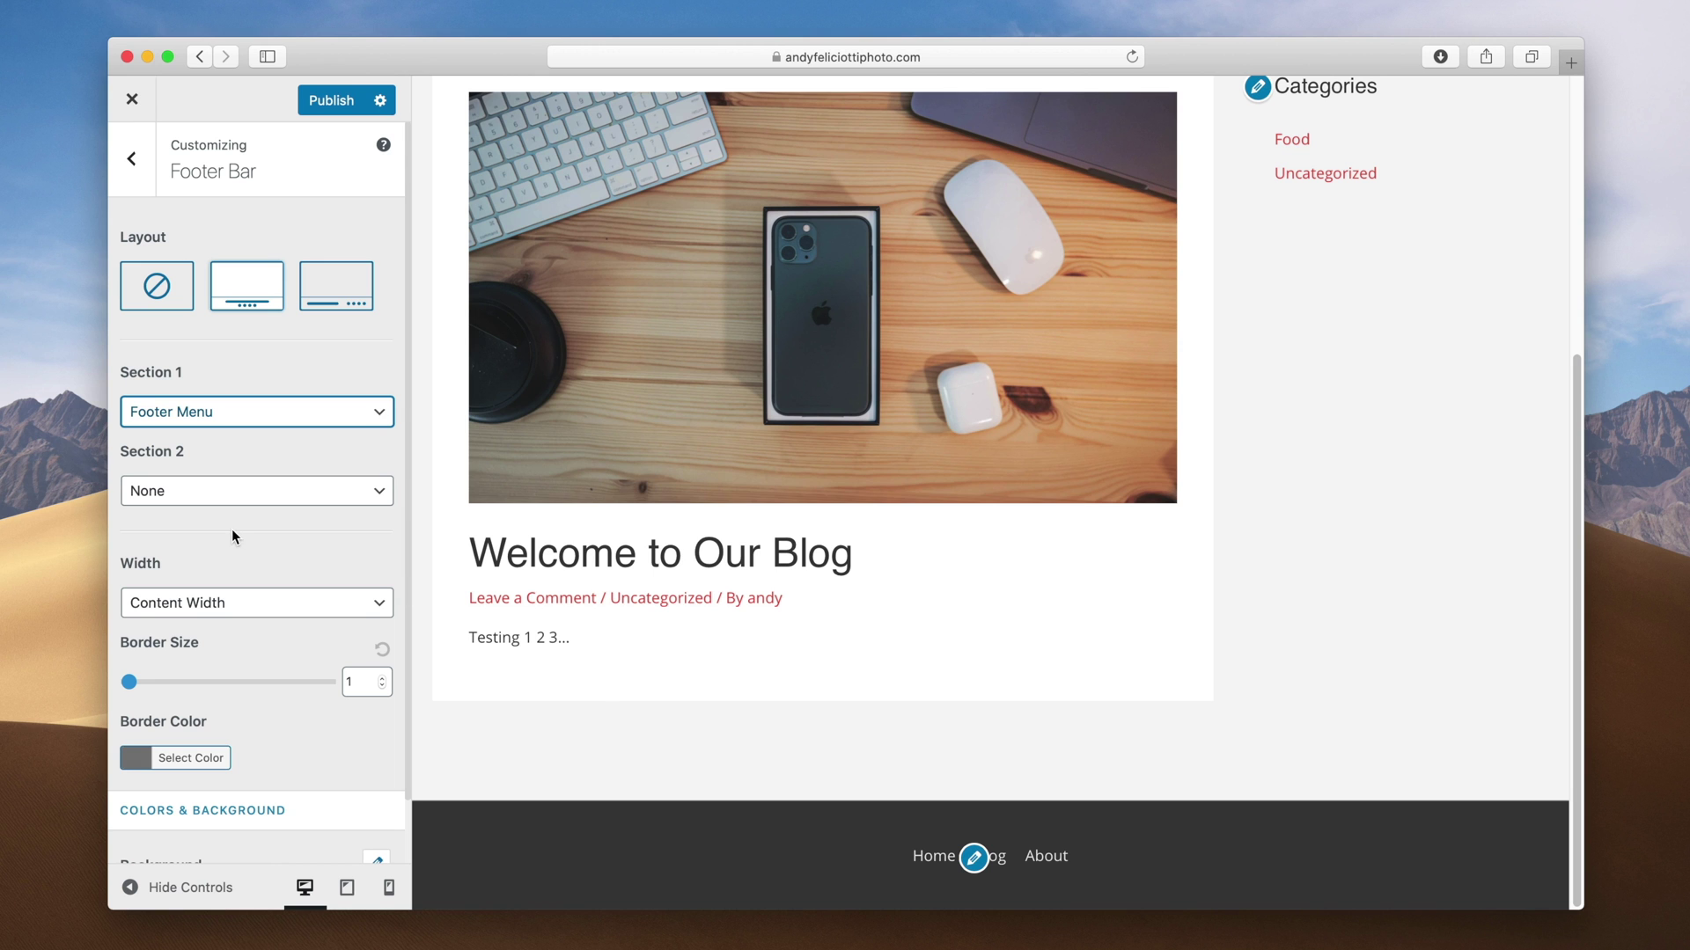
Step: Set Section 2 of the Footer Bar to Text
{"action": "left_click", "coordinate": [208, 486]}
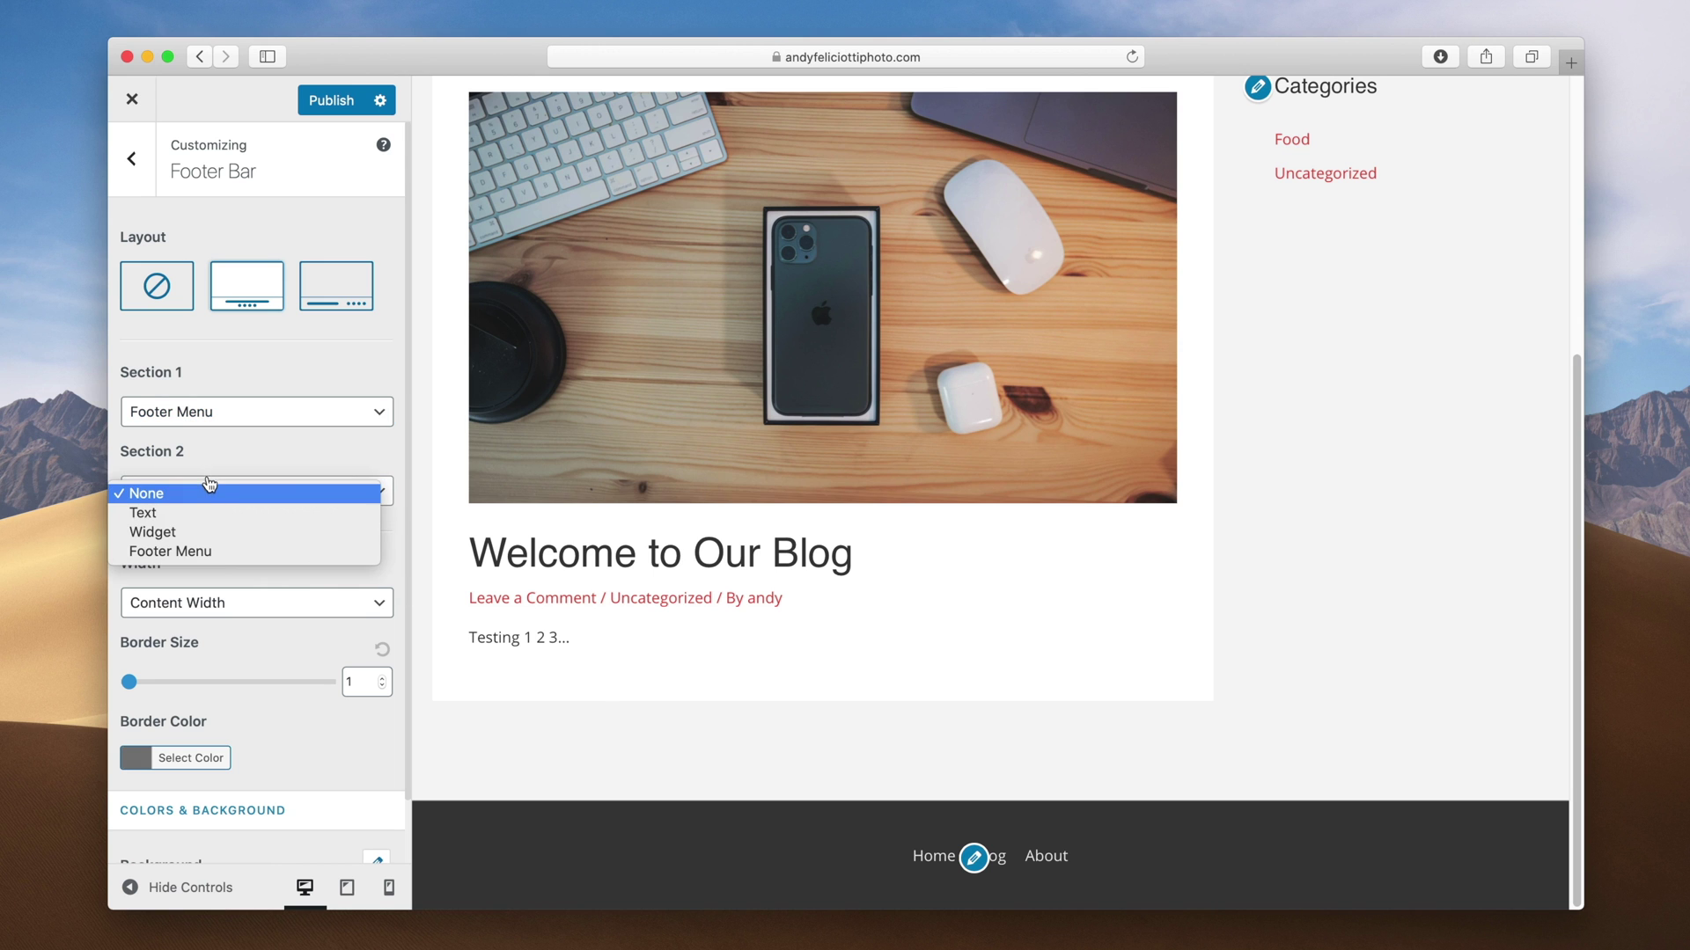
{"action": "left_click", "coordinate": [209, 511]}
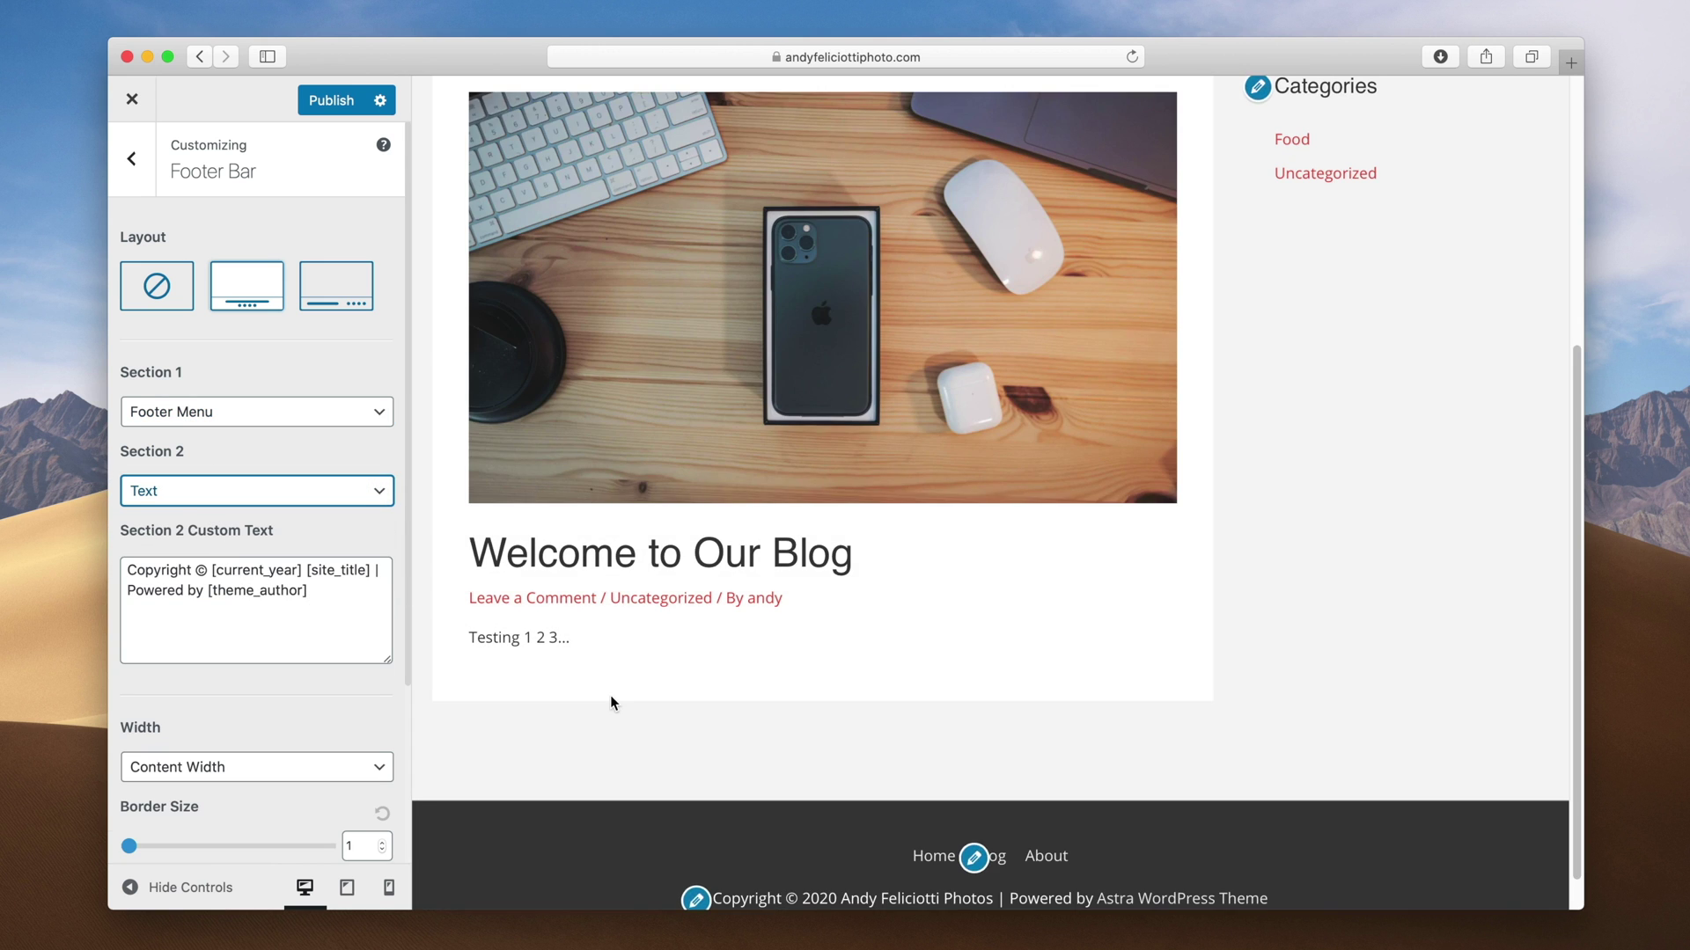
{"action": "scroll", "coordinate": [610, 695], "scroll_direction": "down", "scroll_amount": 1}
Step: Remove "| Powered by [theme_author]" from the Section 2 custom text, publish the changes and check the footer on the live page
{"action": "left_click_drag", "start_coordinate": [313, 598], "coordinate": [124, 591]}
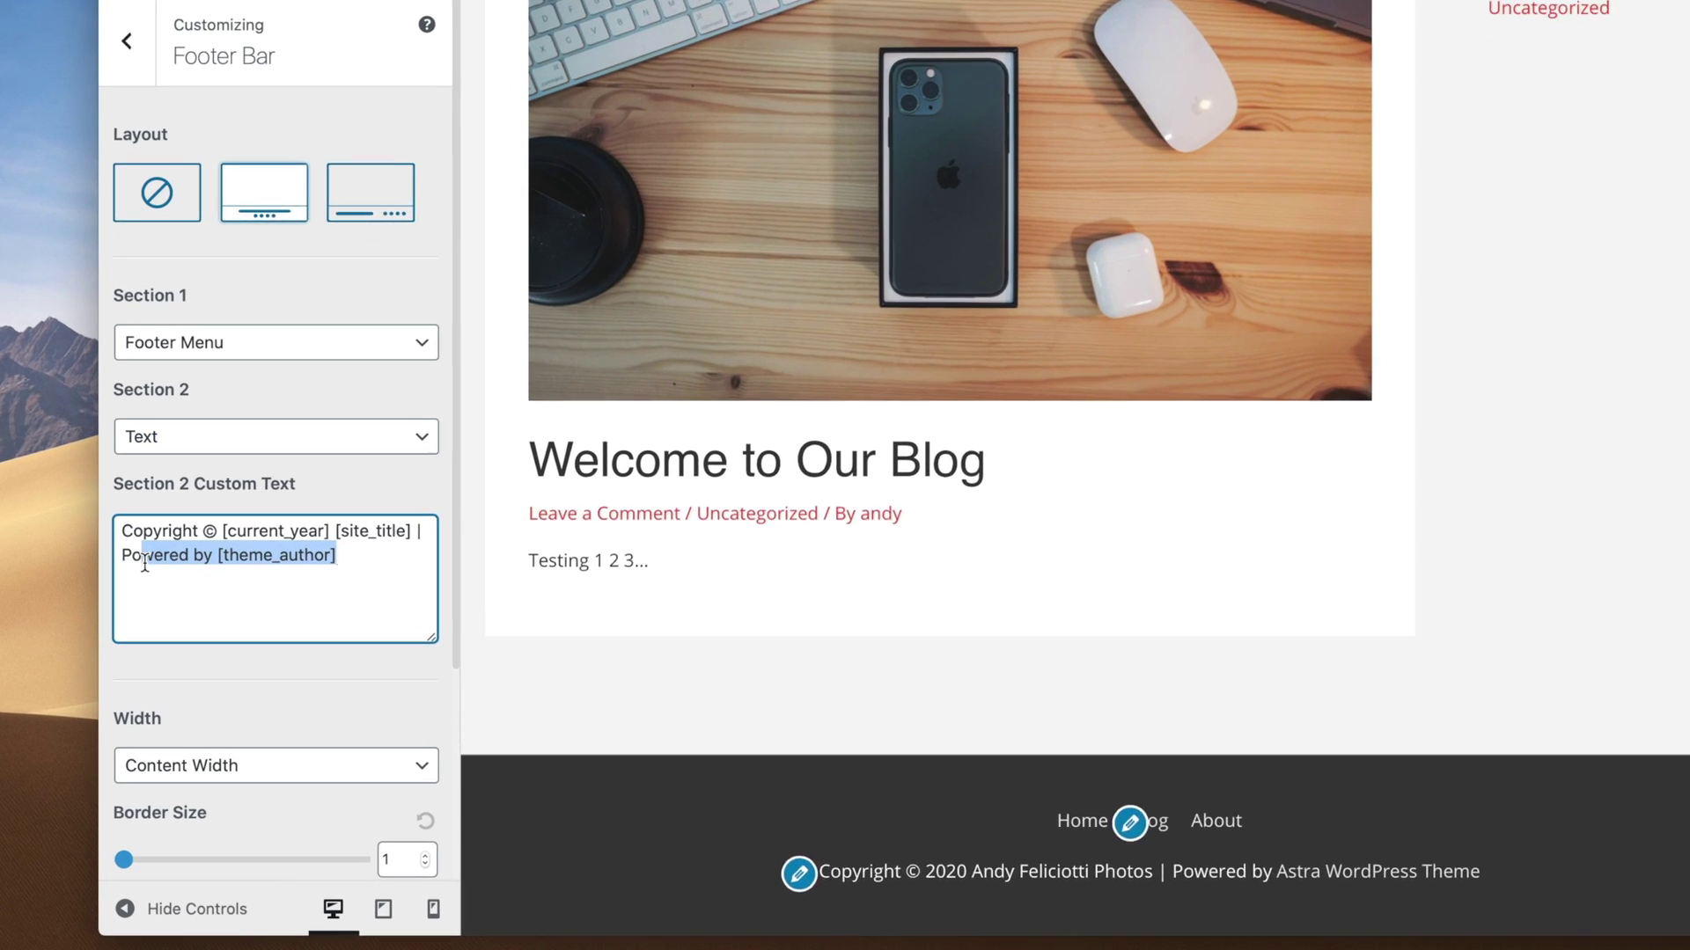
{"action": "key", "text": "BackSpace"}
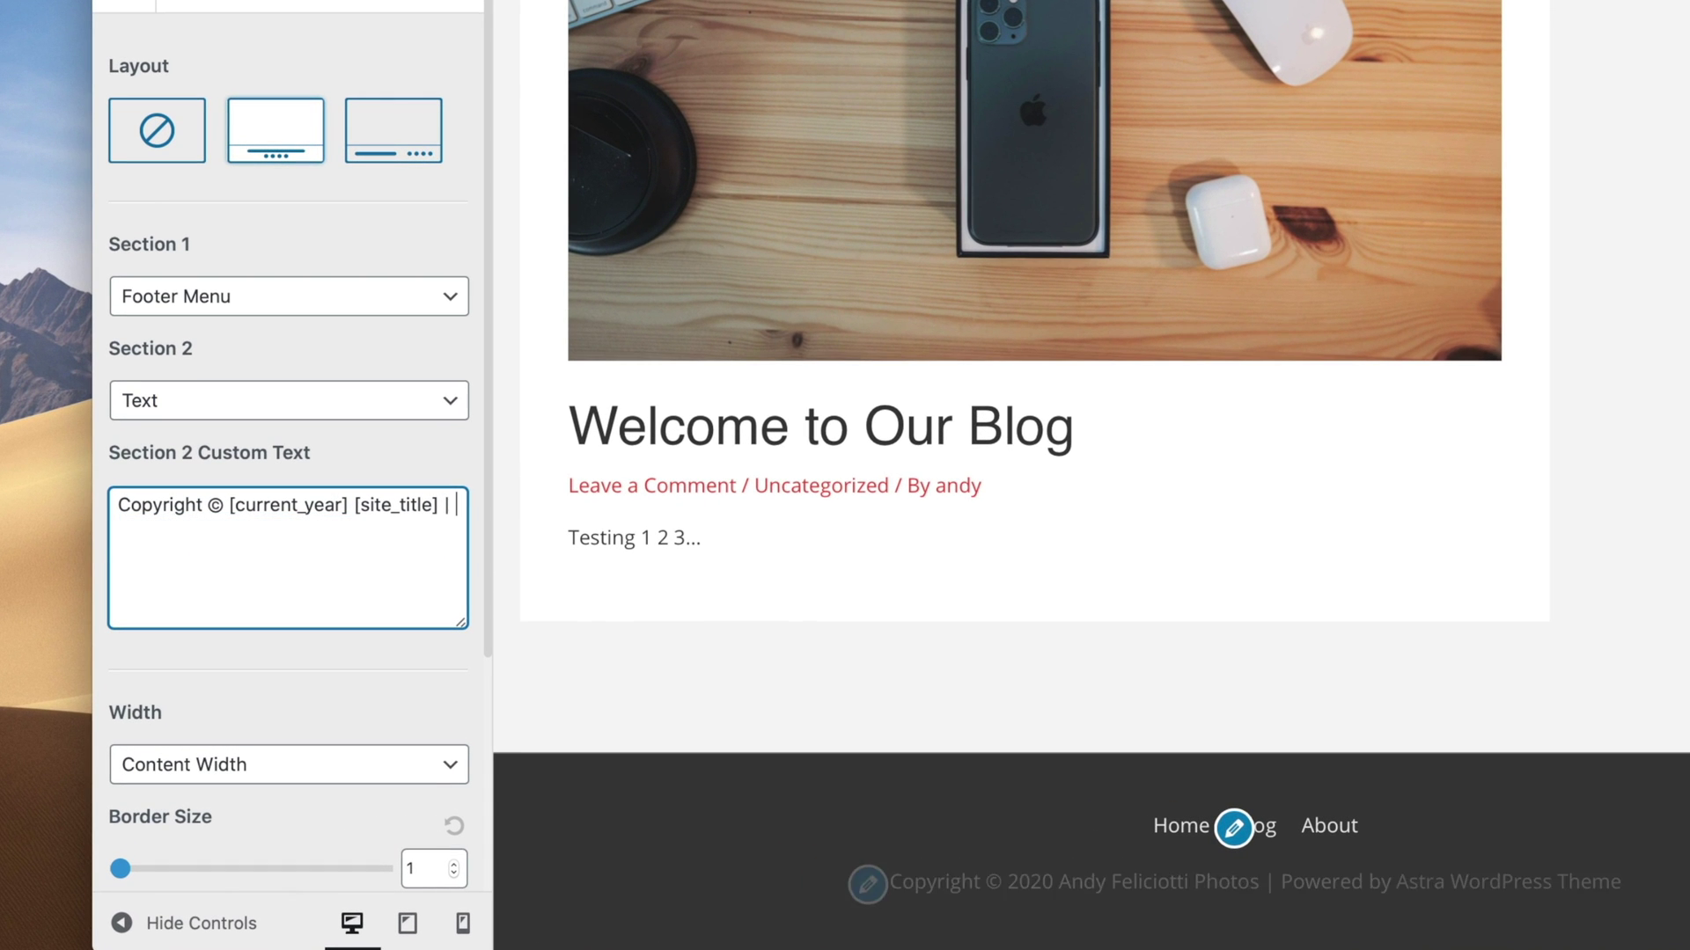
{"action": "key", "text": "BackSpace"}
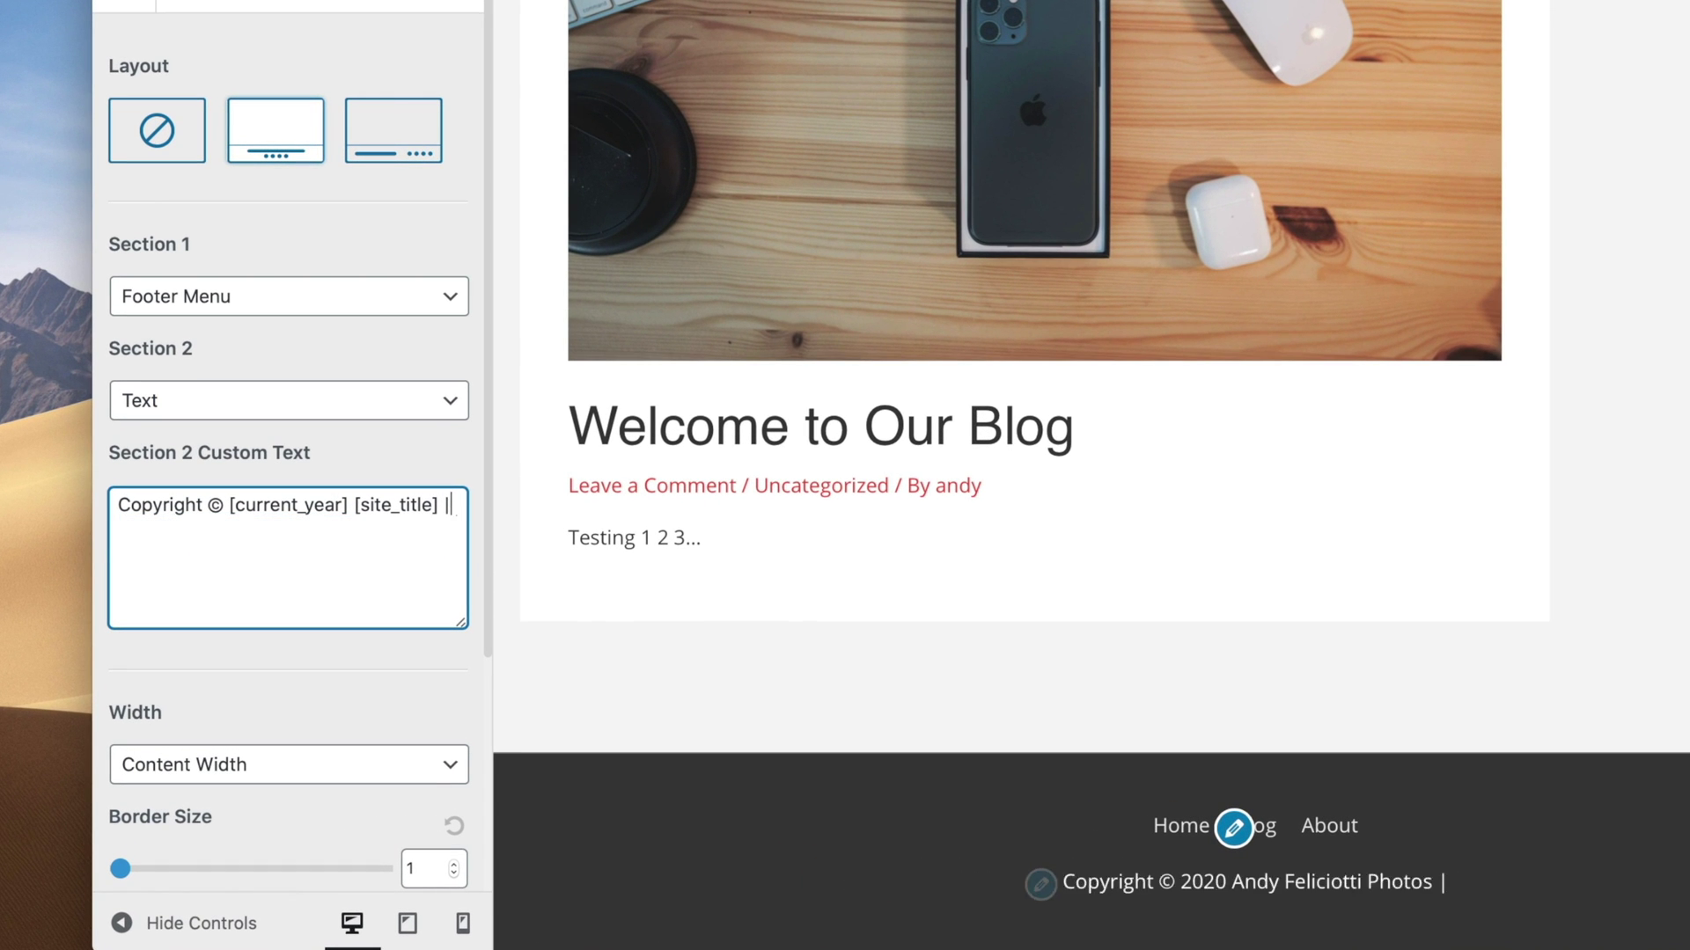
{"action": "left_click", "coordinate": [409, 744]}
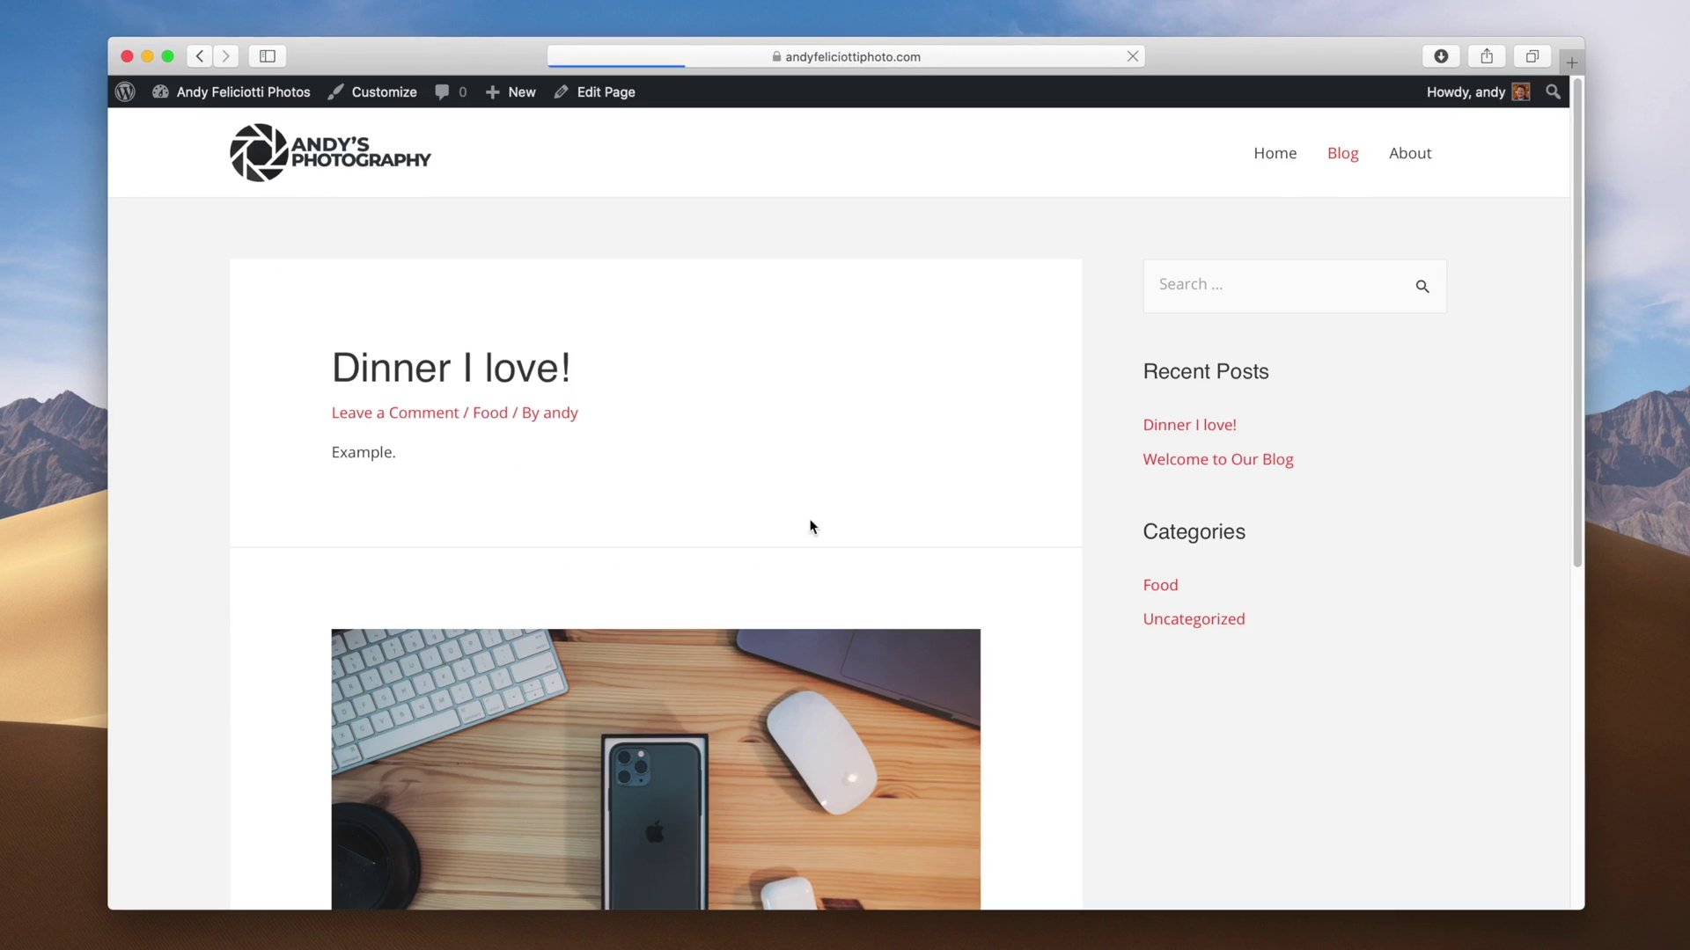
{"action": "scroll", "coordinate": [831, 561], "scroll_direction": "down", "scroll_amount": 10}
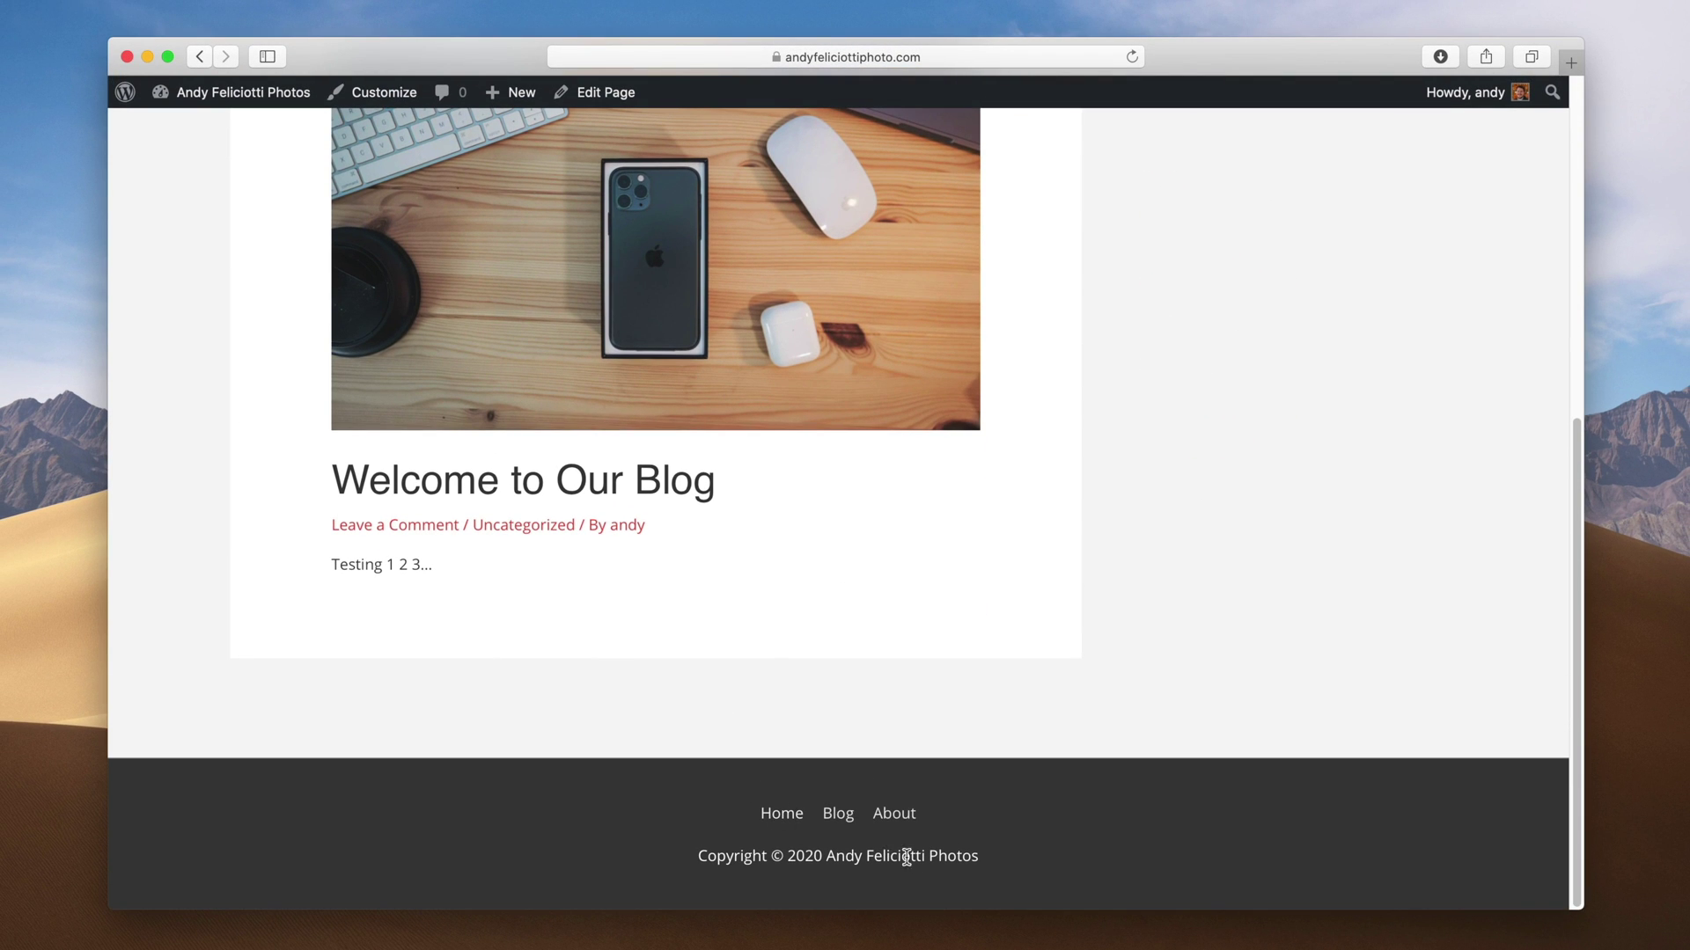
{"action": "scroll", "coordinate": [841, 709], "scroll_direction": "up", "scroll_amount": 10}
Step: Edit the Home page's Astra settings to No Sidebar with Disable Title enabled, and update the page
{"action": "left_click", "coordinate": [1271, 154]}
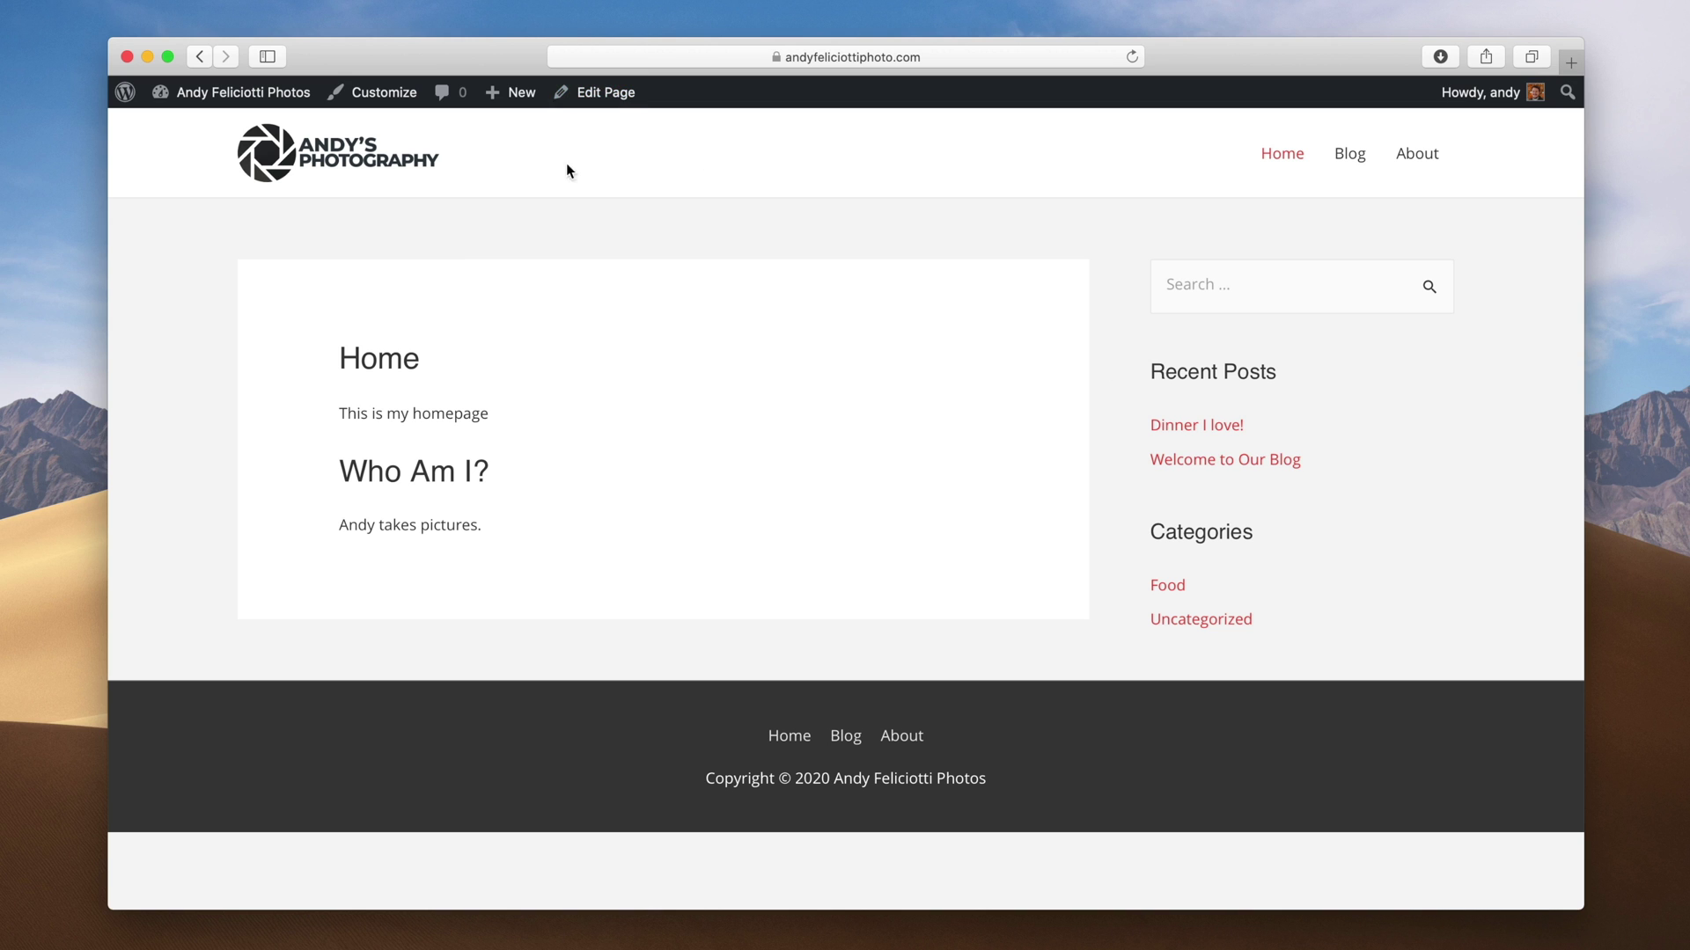
{"action": "left_click", "coordinate": [589, 98]}
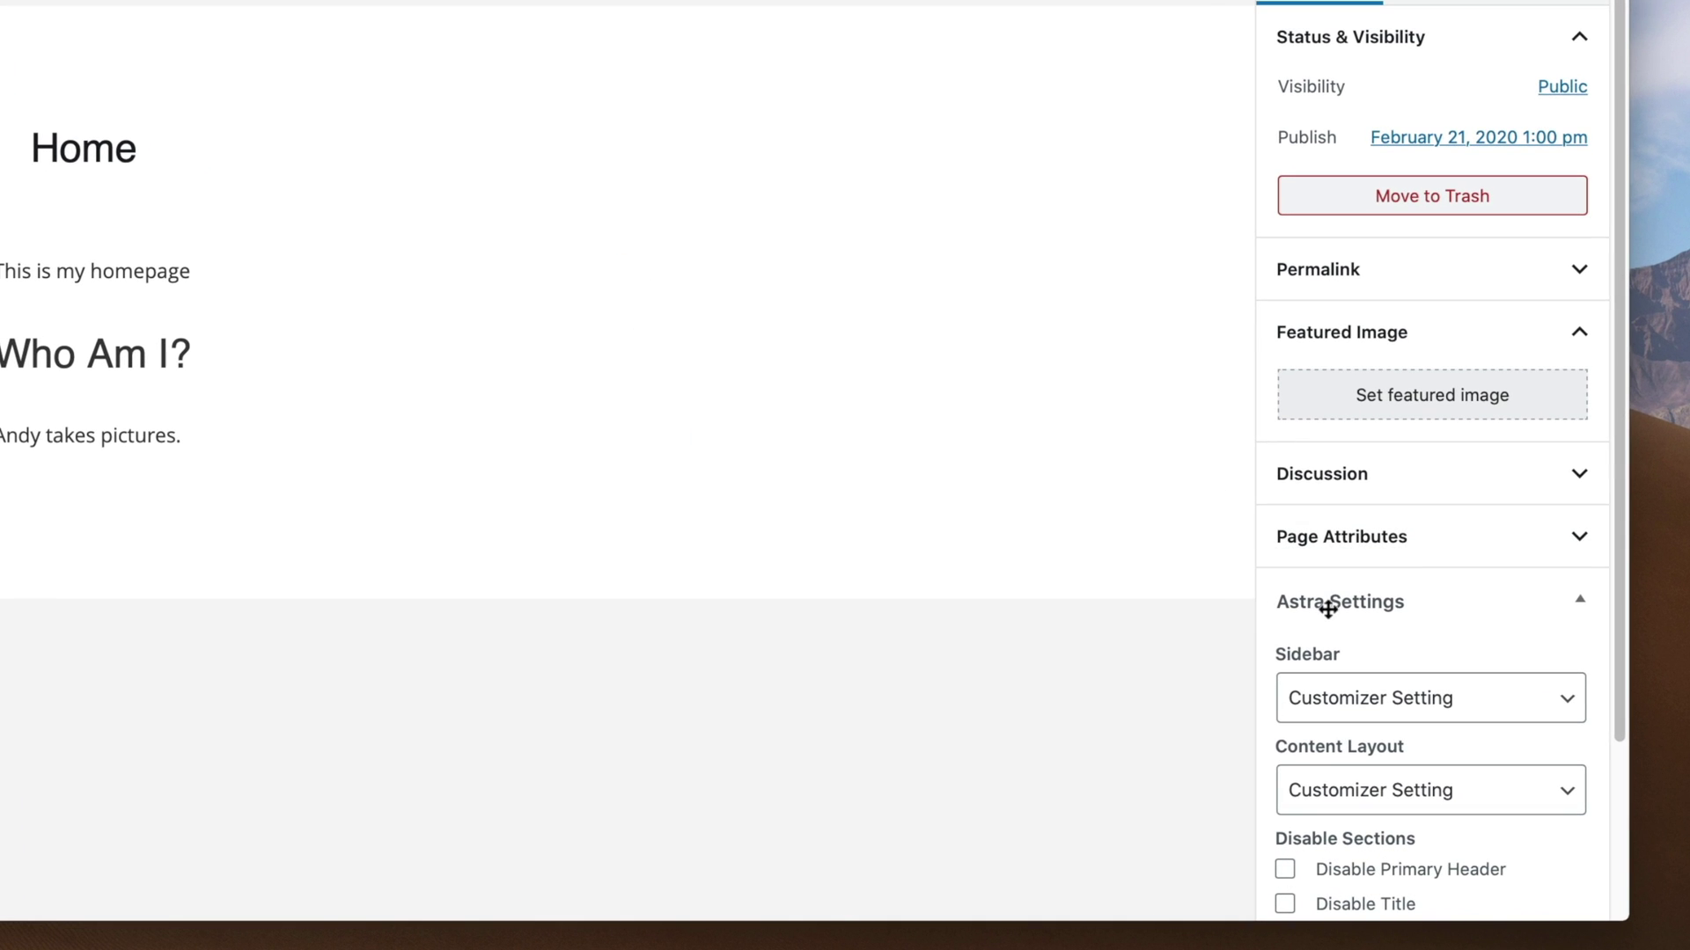
{"action": "scroll", "coordinate": [1317, 633], "scroll_direction": "down", "scroll_amount": 5}
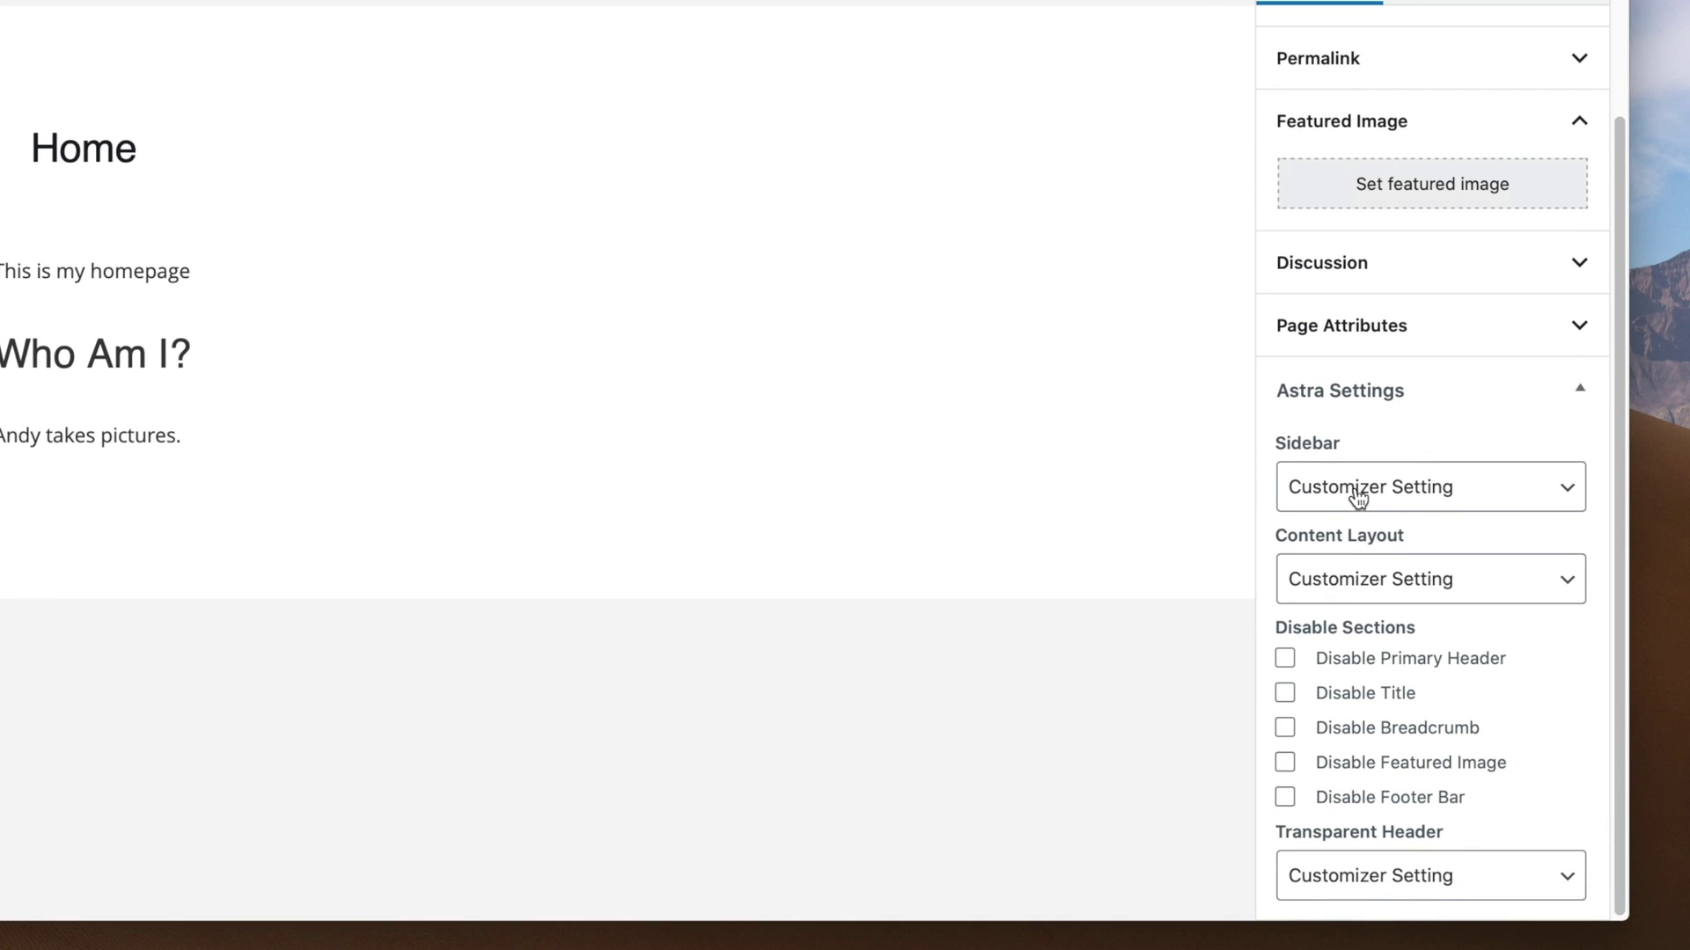
{"action": "left_click", "coordinate": [1347, 489]}
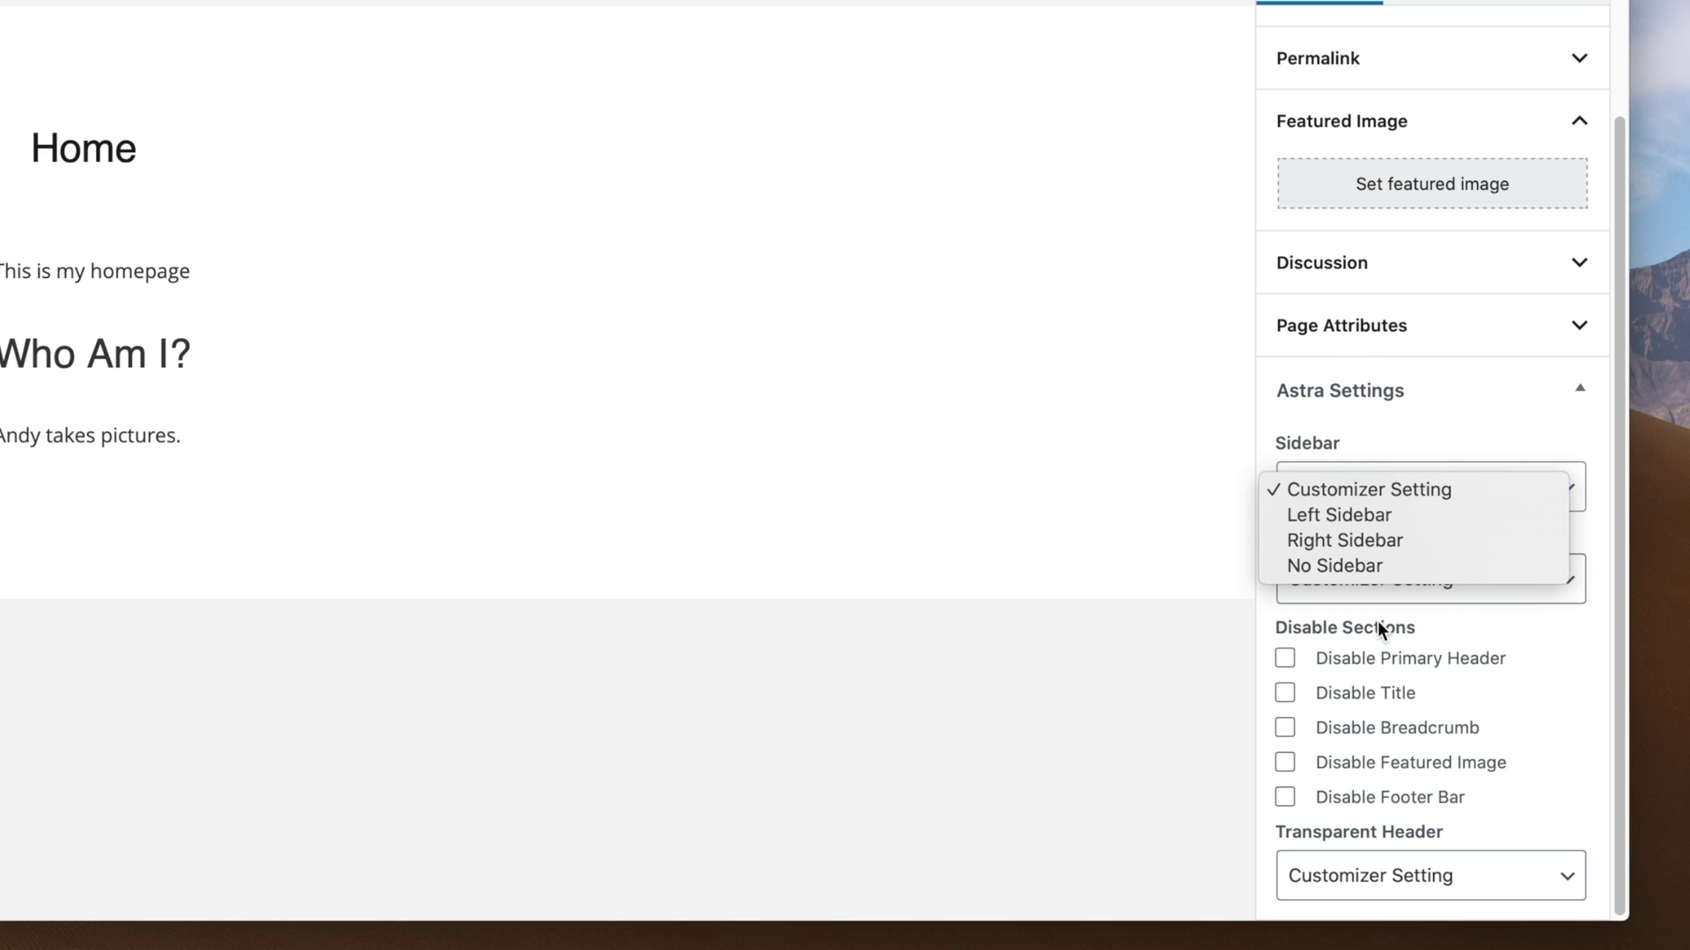
{"action": "left_click", "coordinate": [1354, 564]}
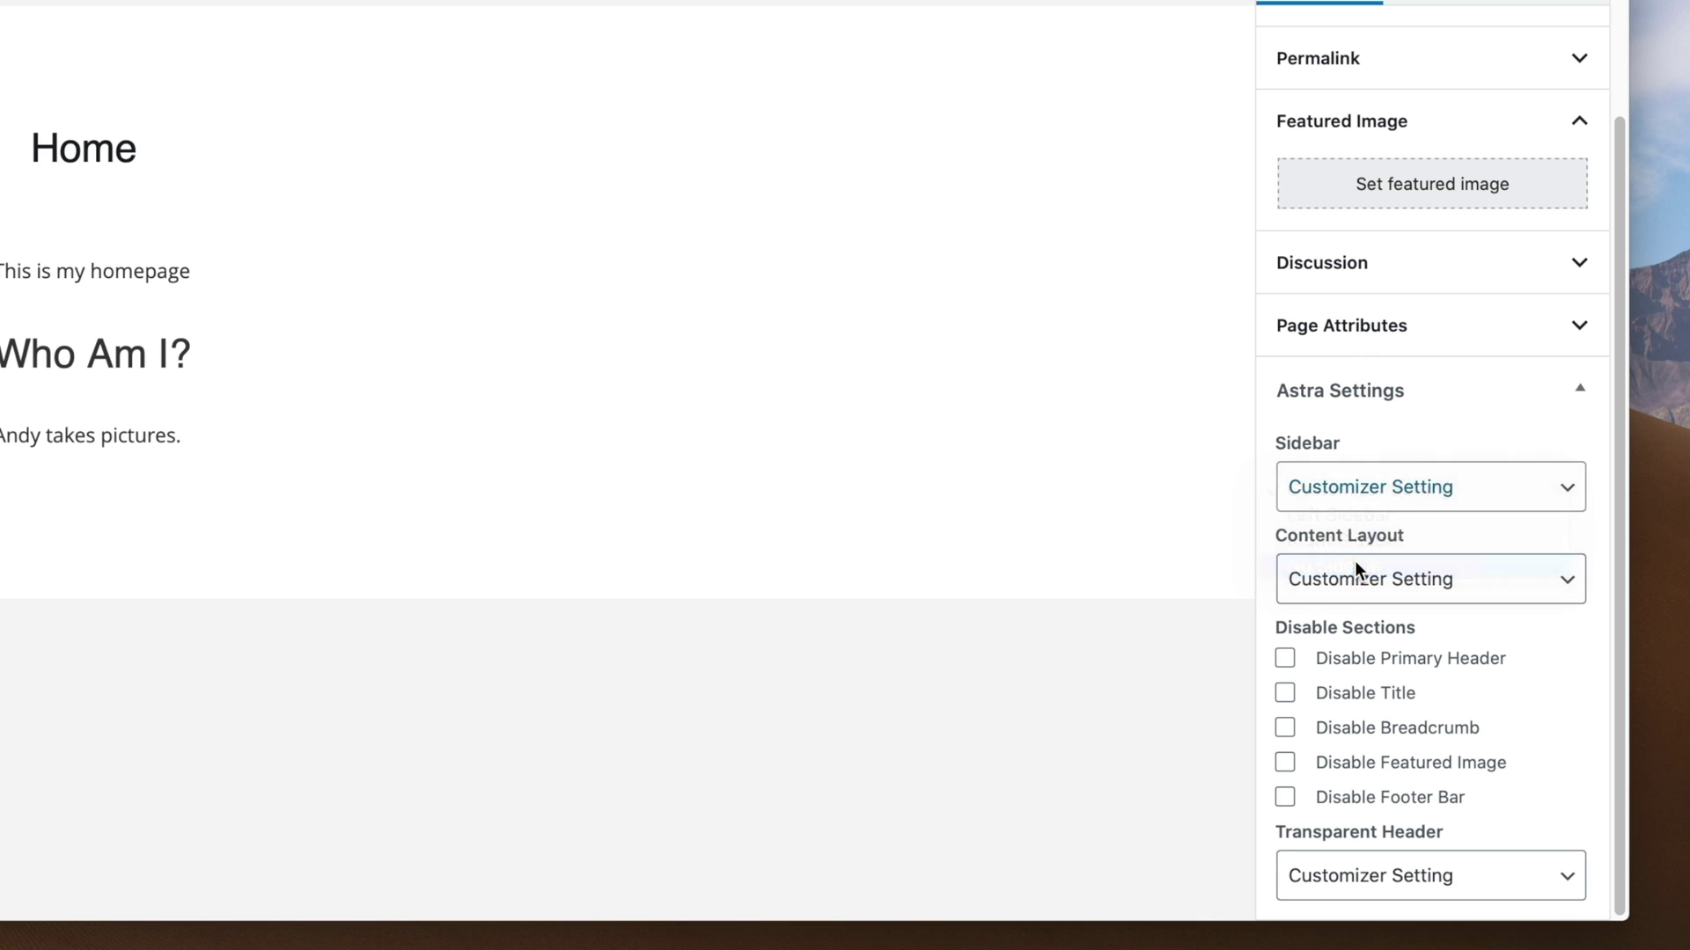
{"action": "left_click", "coordinate": [1371, 699]}
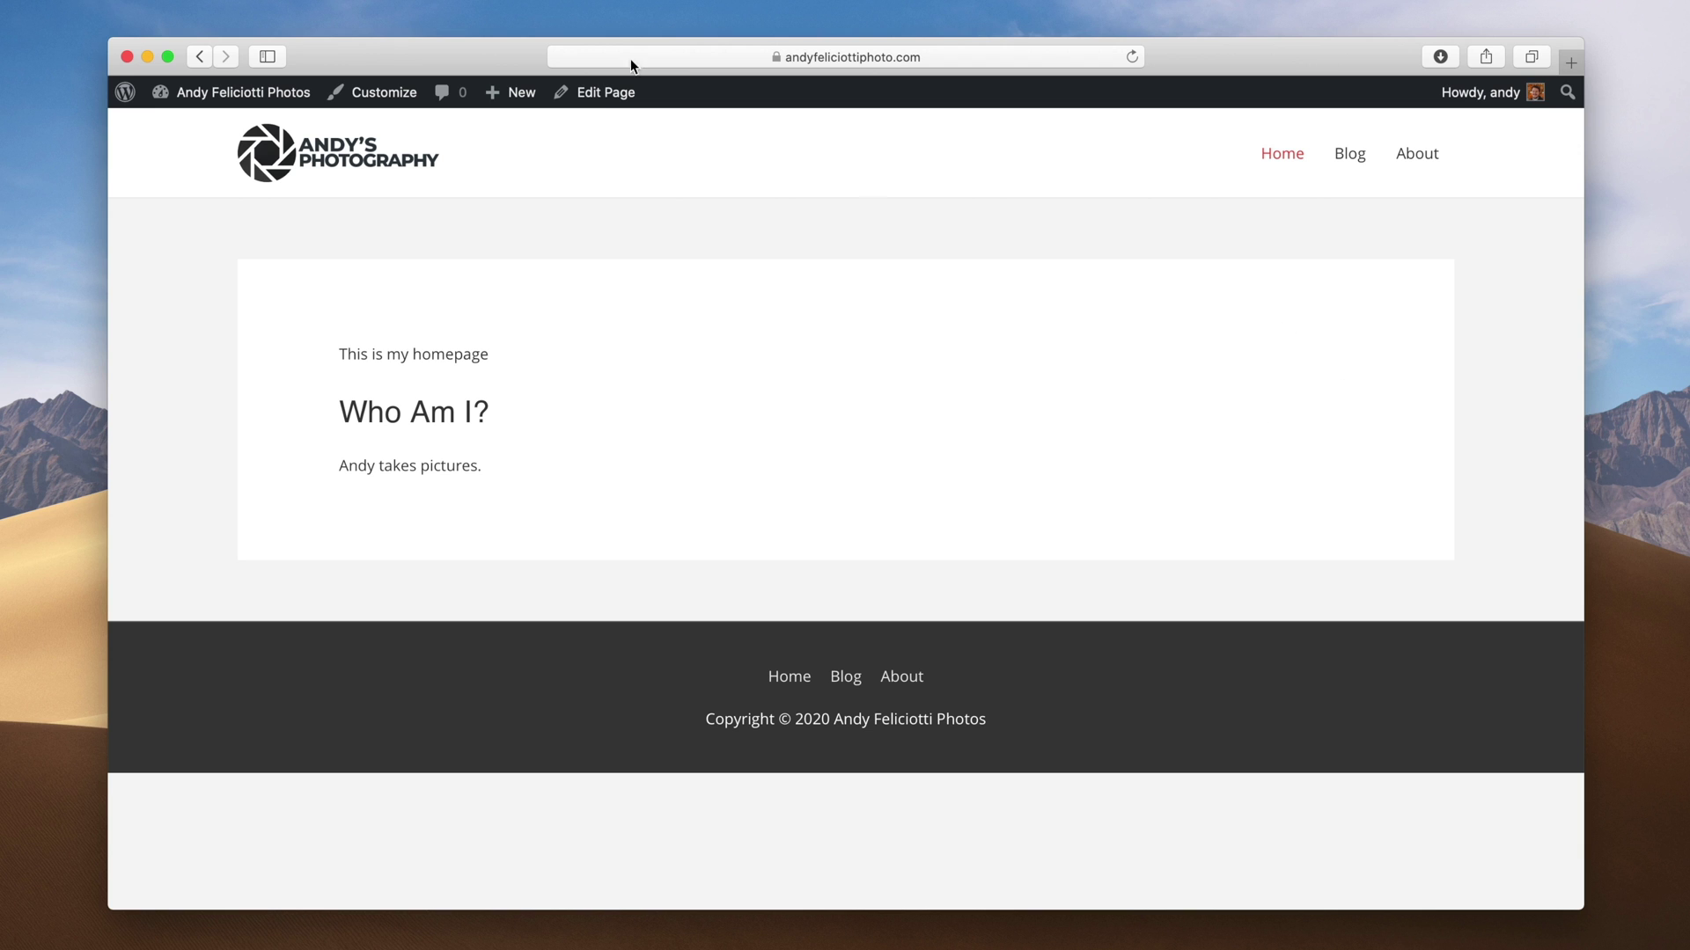
Step: Reopen the Home page for editing and add a Columns block with two equal columns below "Andy takes pictures."
{"action": "left_click", "coordinate": [602, 95]}
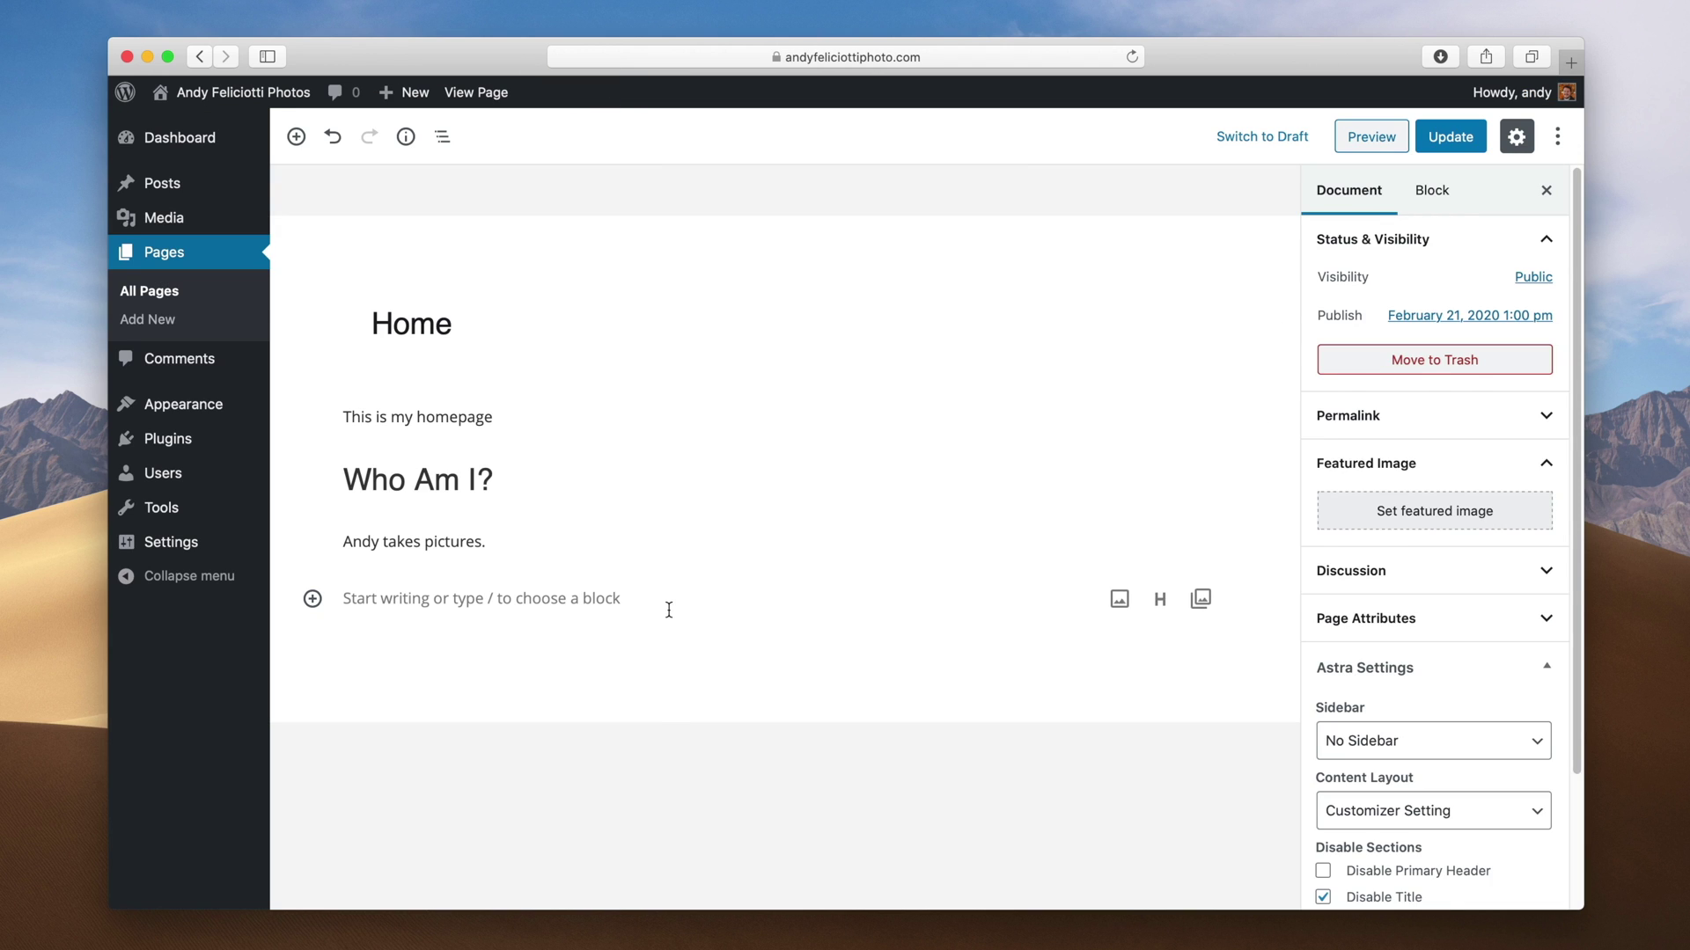
{"action": "left_click", "coordinate": [669, 609]}
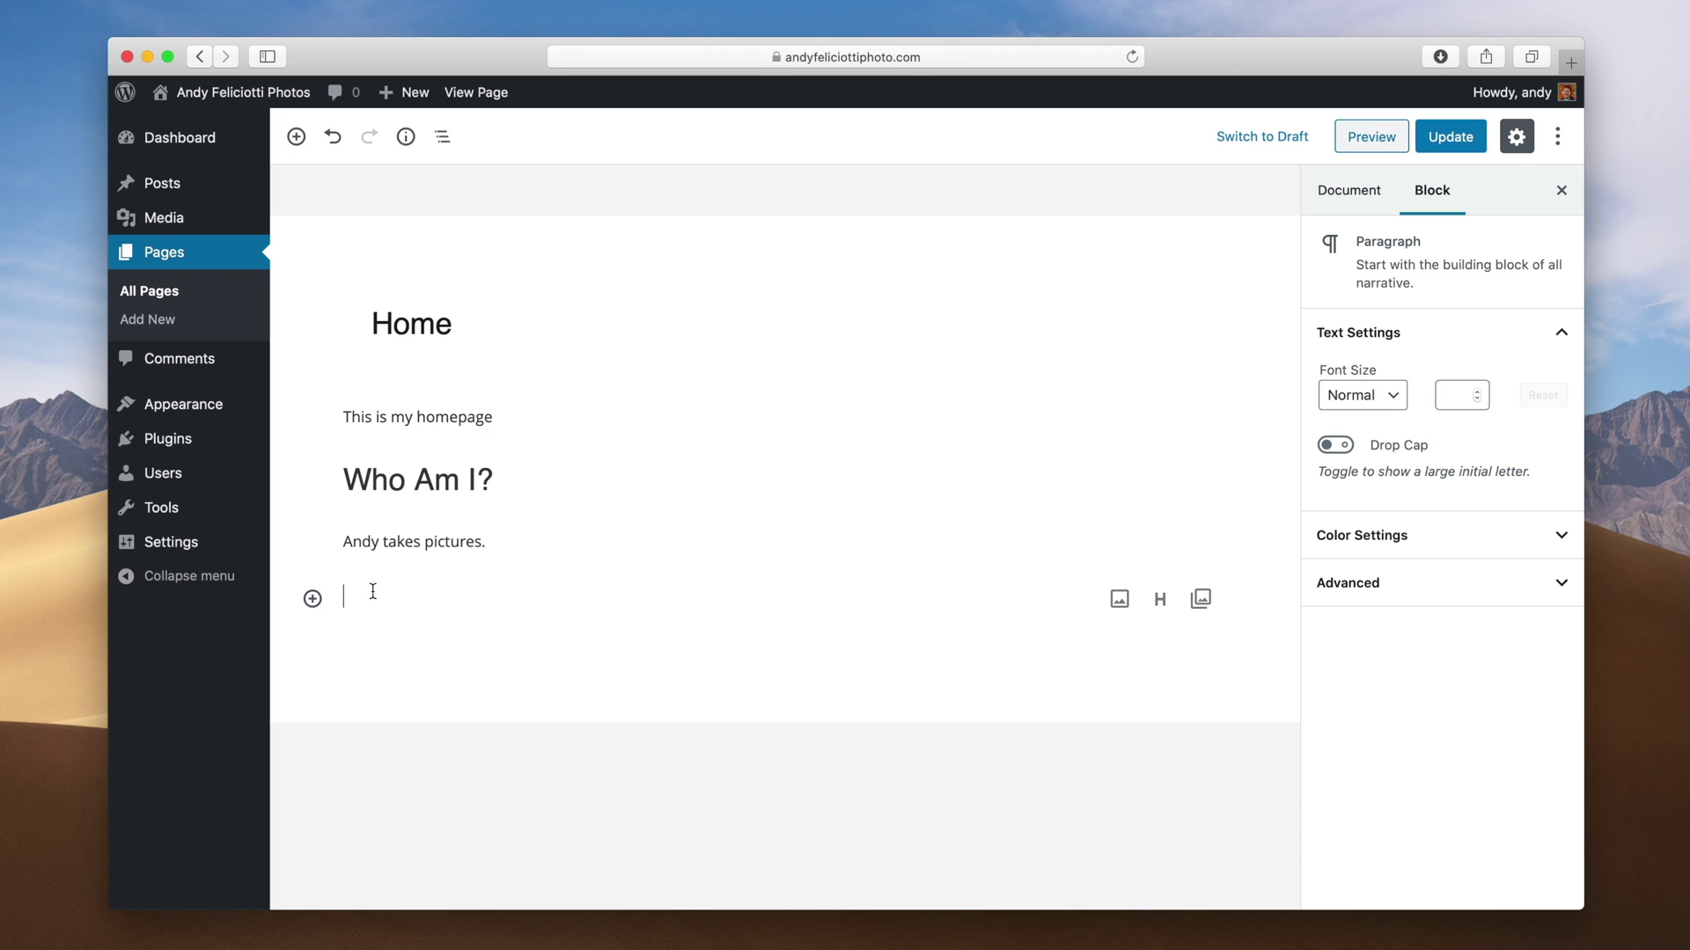
{"action": "left_click", "coordinate": [313, 598]}
{"action": "type", "text": "colu"}
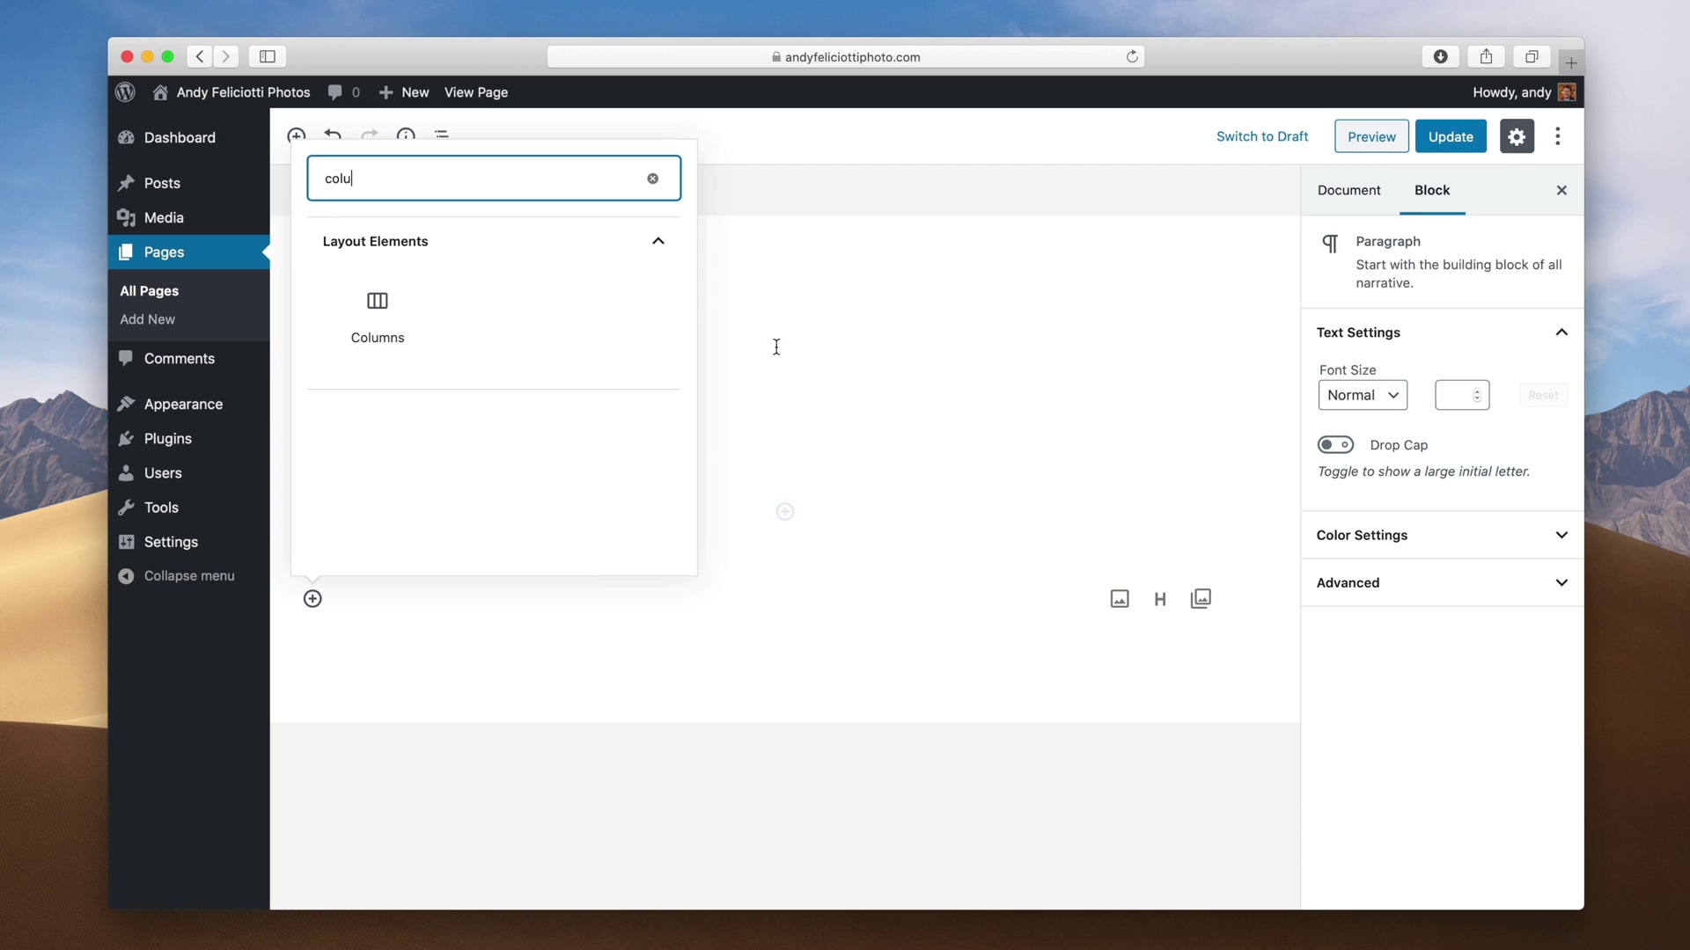
{"action": "left_click", "coordinate": [388, 335]}
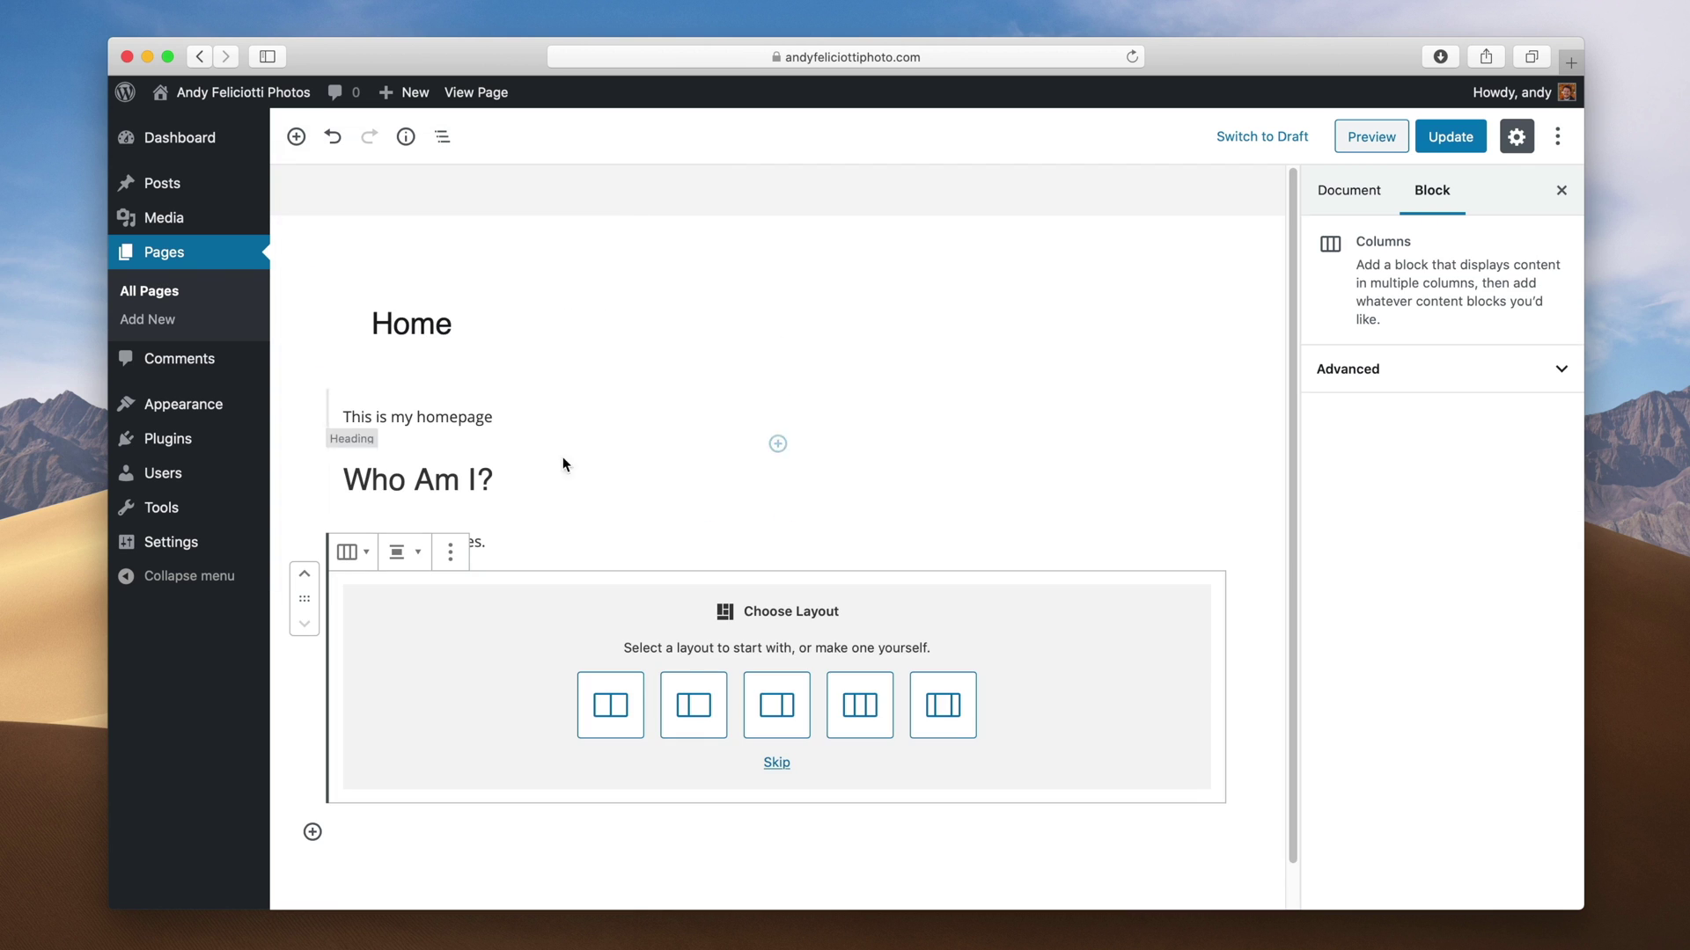
{"action": "left_click", "coordinate": [595, 724]}
Step: Insert an Image block in the first column using the desk photo with the phone from the media library
{"action": "left_click", "coordinate": [562, 630]}
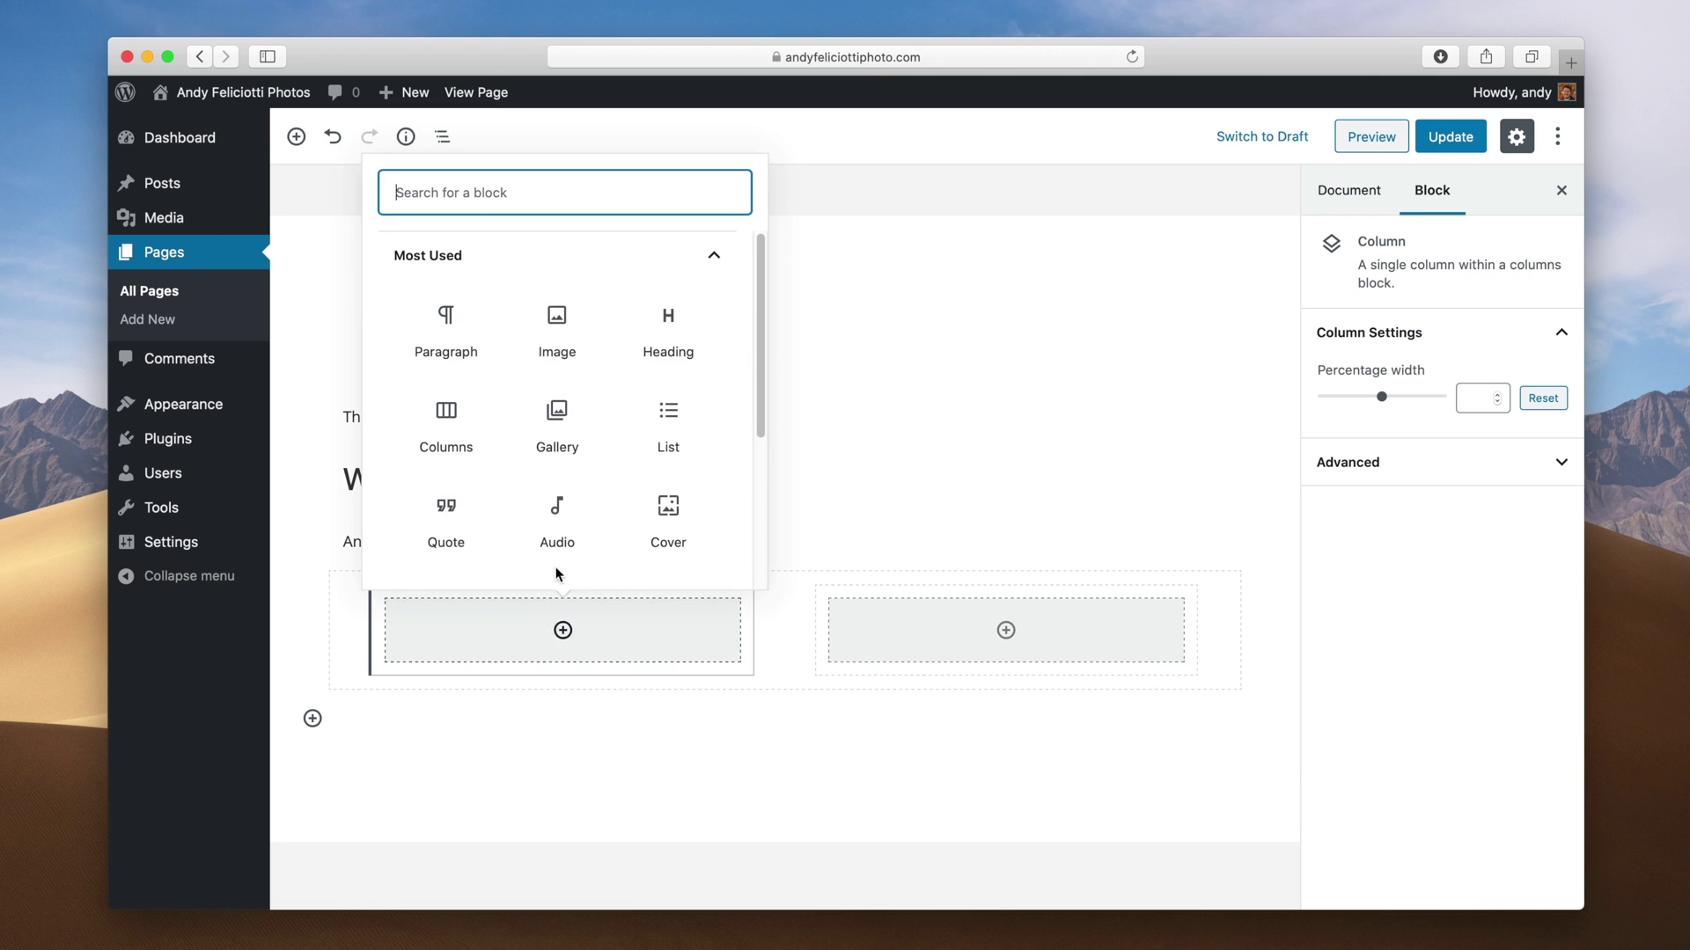
{"action": "left_click", "coordinate": [557, 318]}
{"action": "left_click", "coordinate": [581, 746]}
{"action": "left_click", "coordinate": [378, 340]}
{"action": "left_click", "coordinate": [1493, 843]}
Step: Update the Home page and view it on the live site
{"action": "left_click", "coordinate": [1447, 137]}
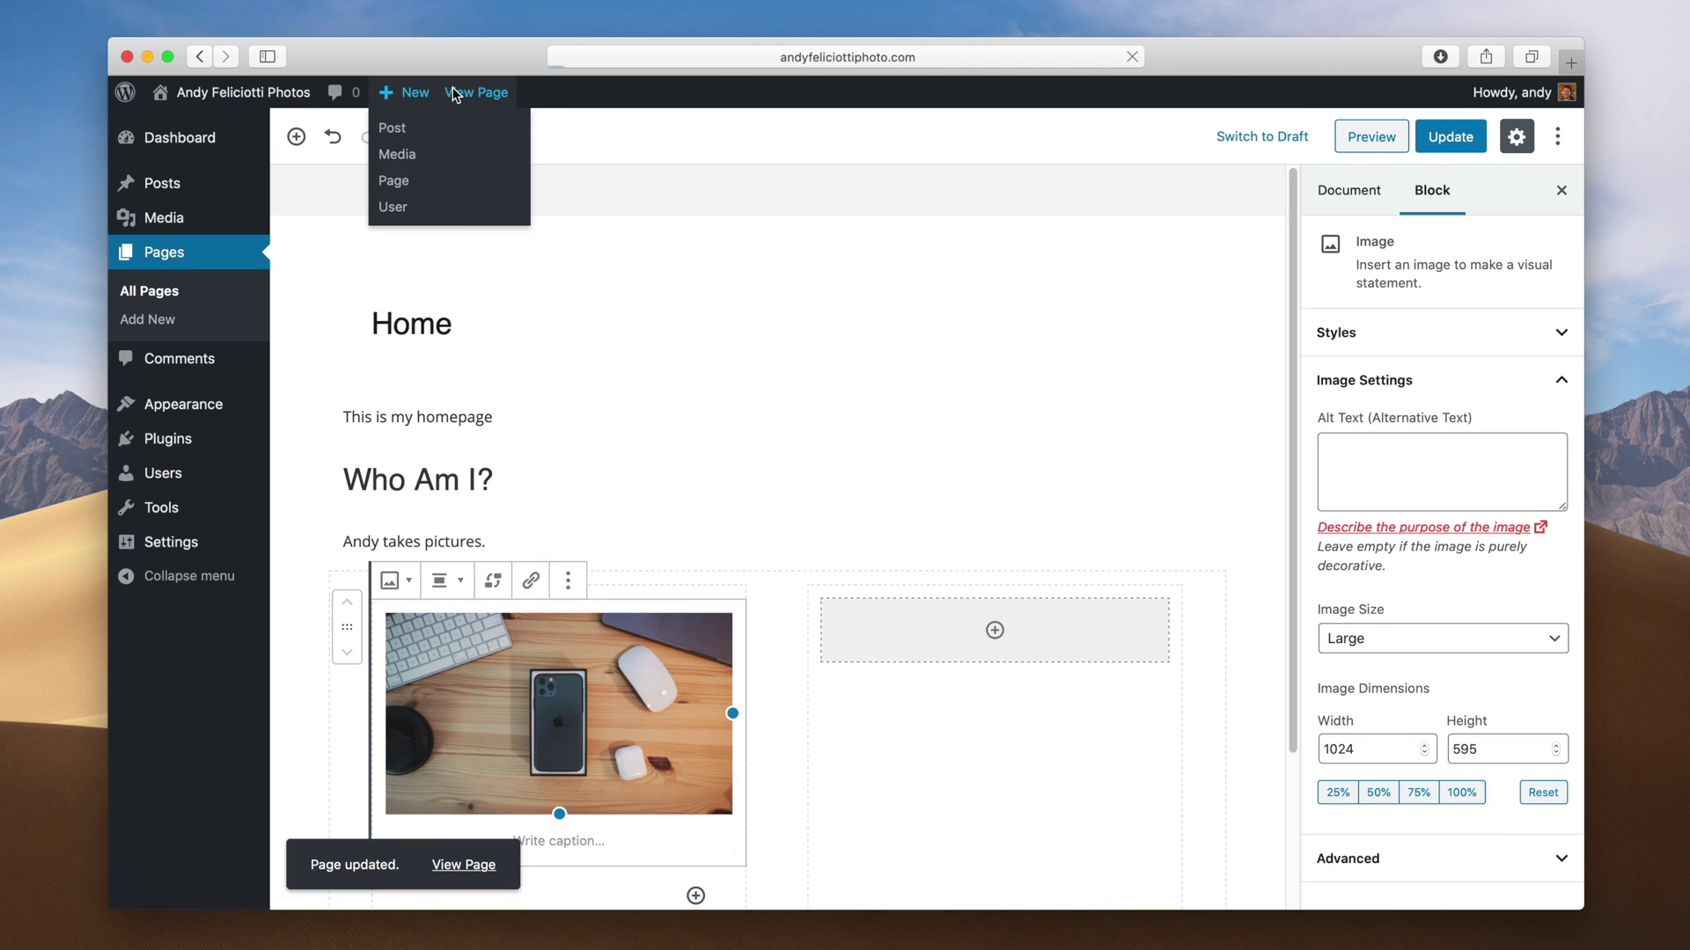
{"action": "left_click", "coordinate": [458, 92]}
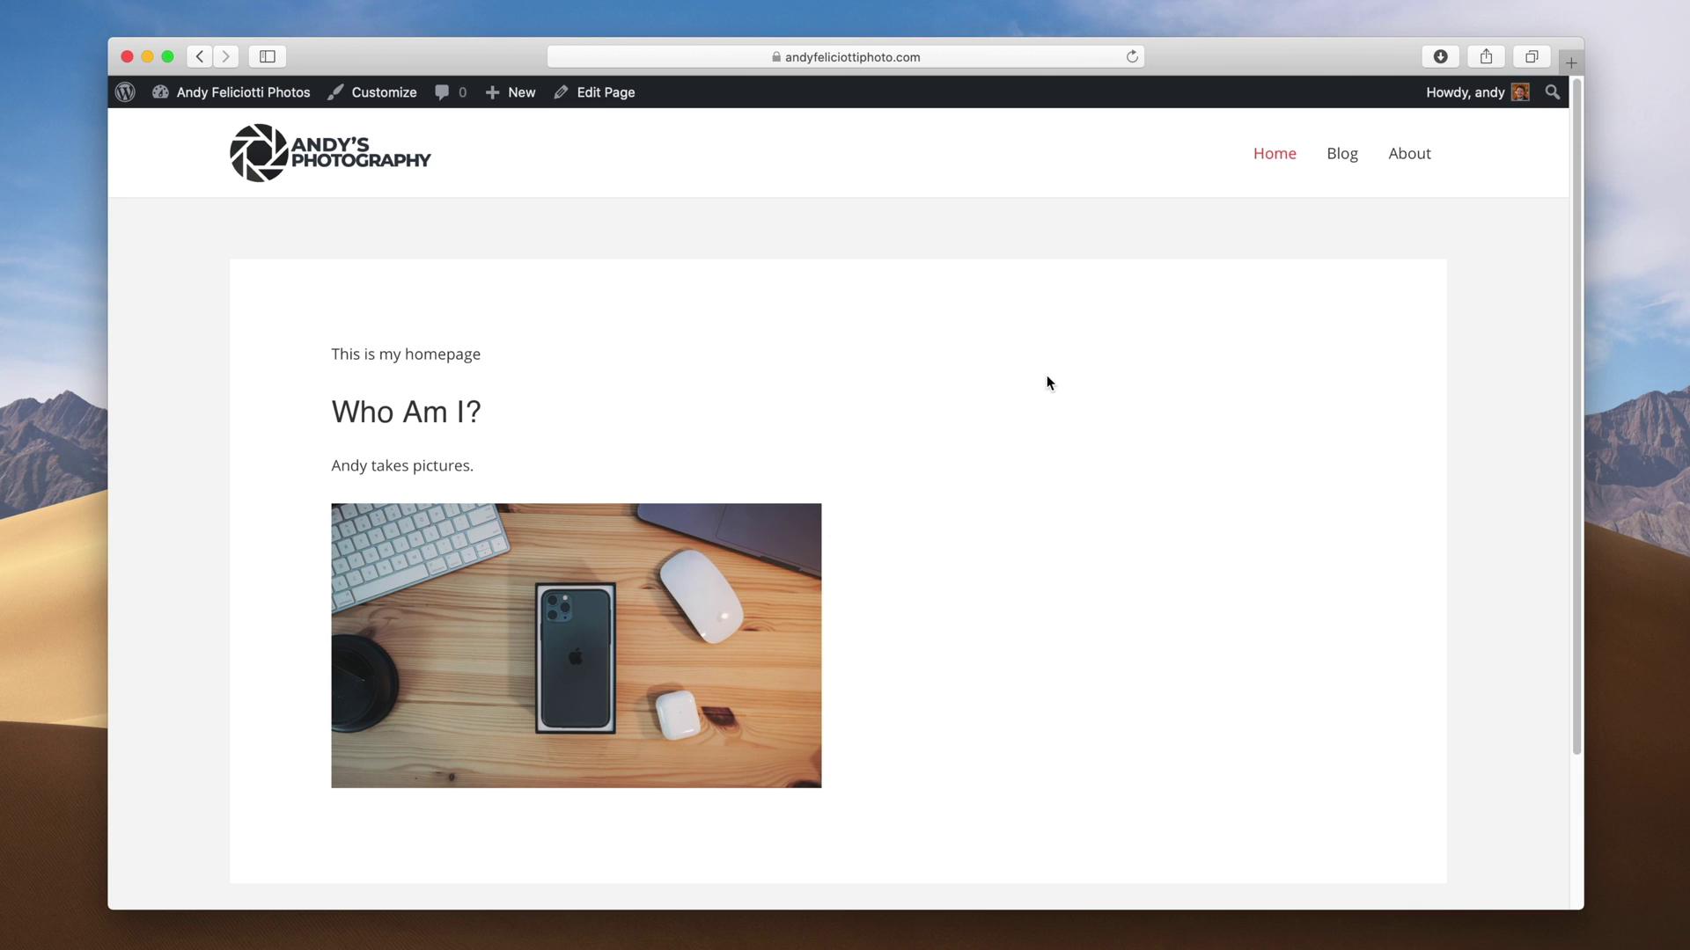
{"action": "scroll", "coordinate": [1046, 377], "scroll_direction": "down", "scroll_amount": 5}
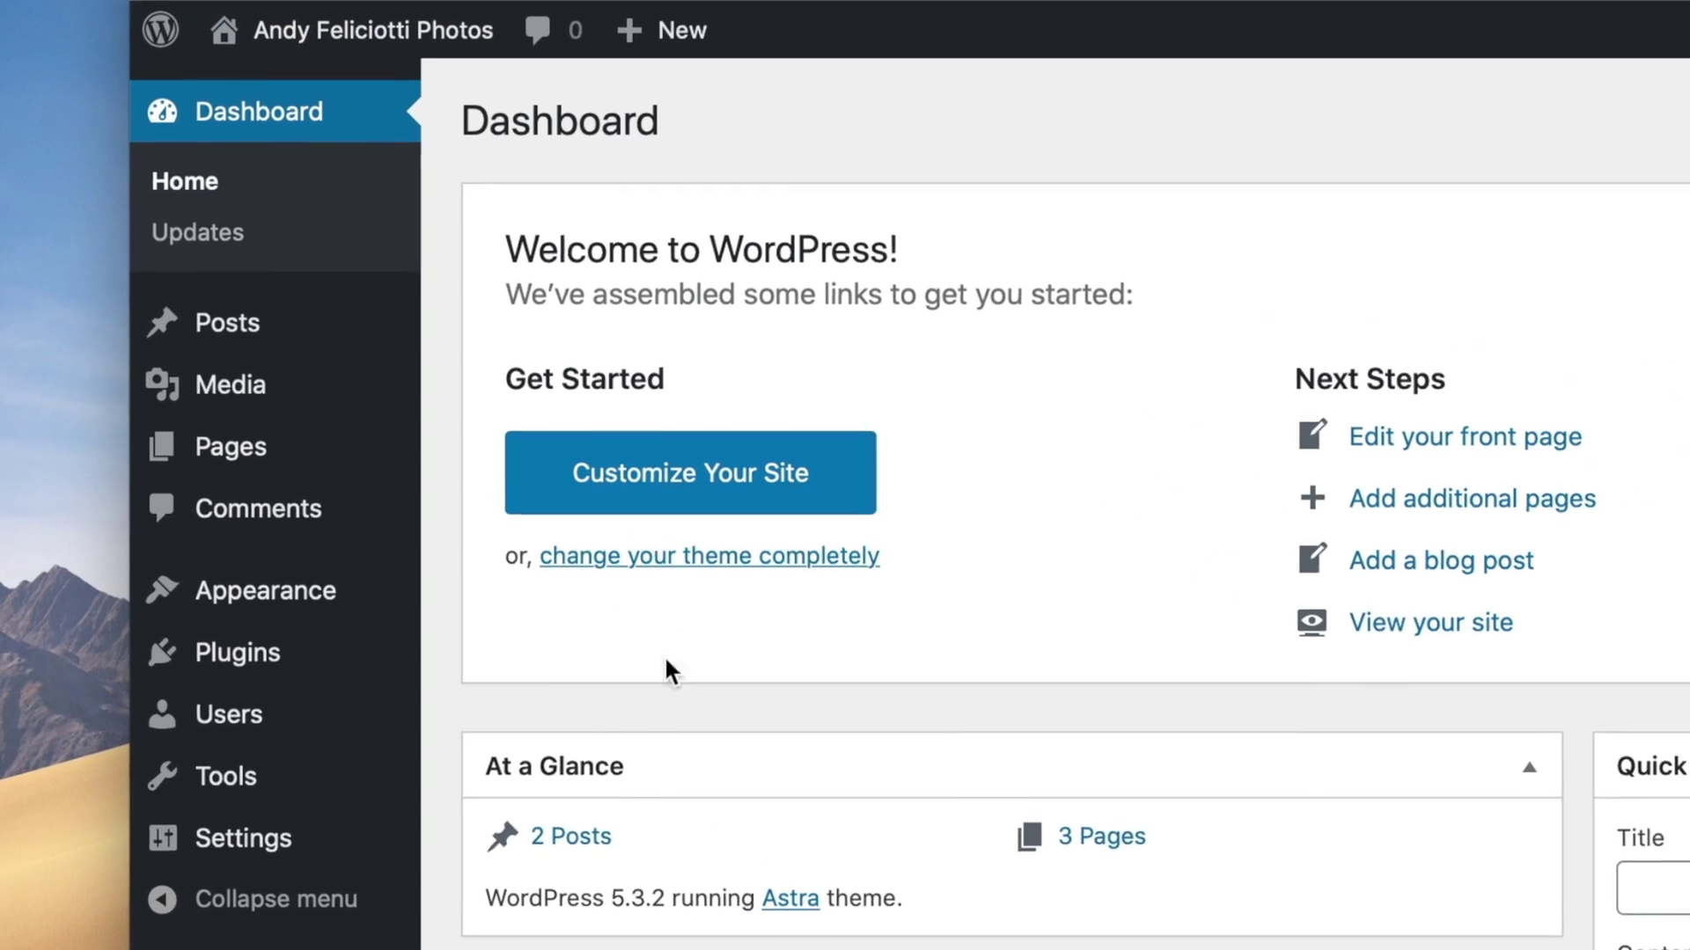
Step: Open the Add New User form from the users list and examine the roles available for a new user
{"action": "mouse_move", "coordinate": [222, 467]}
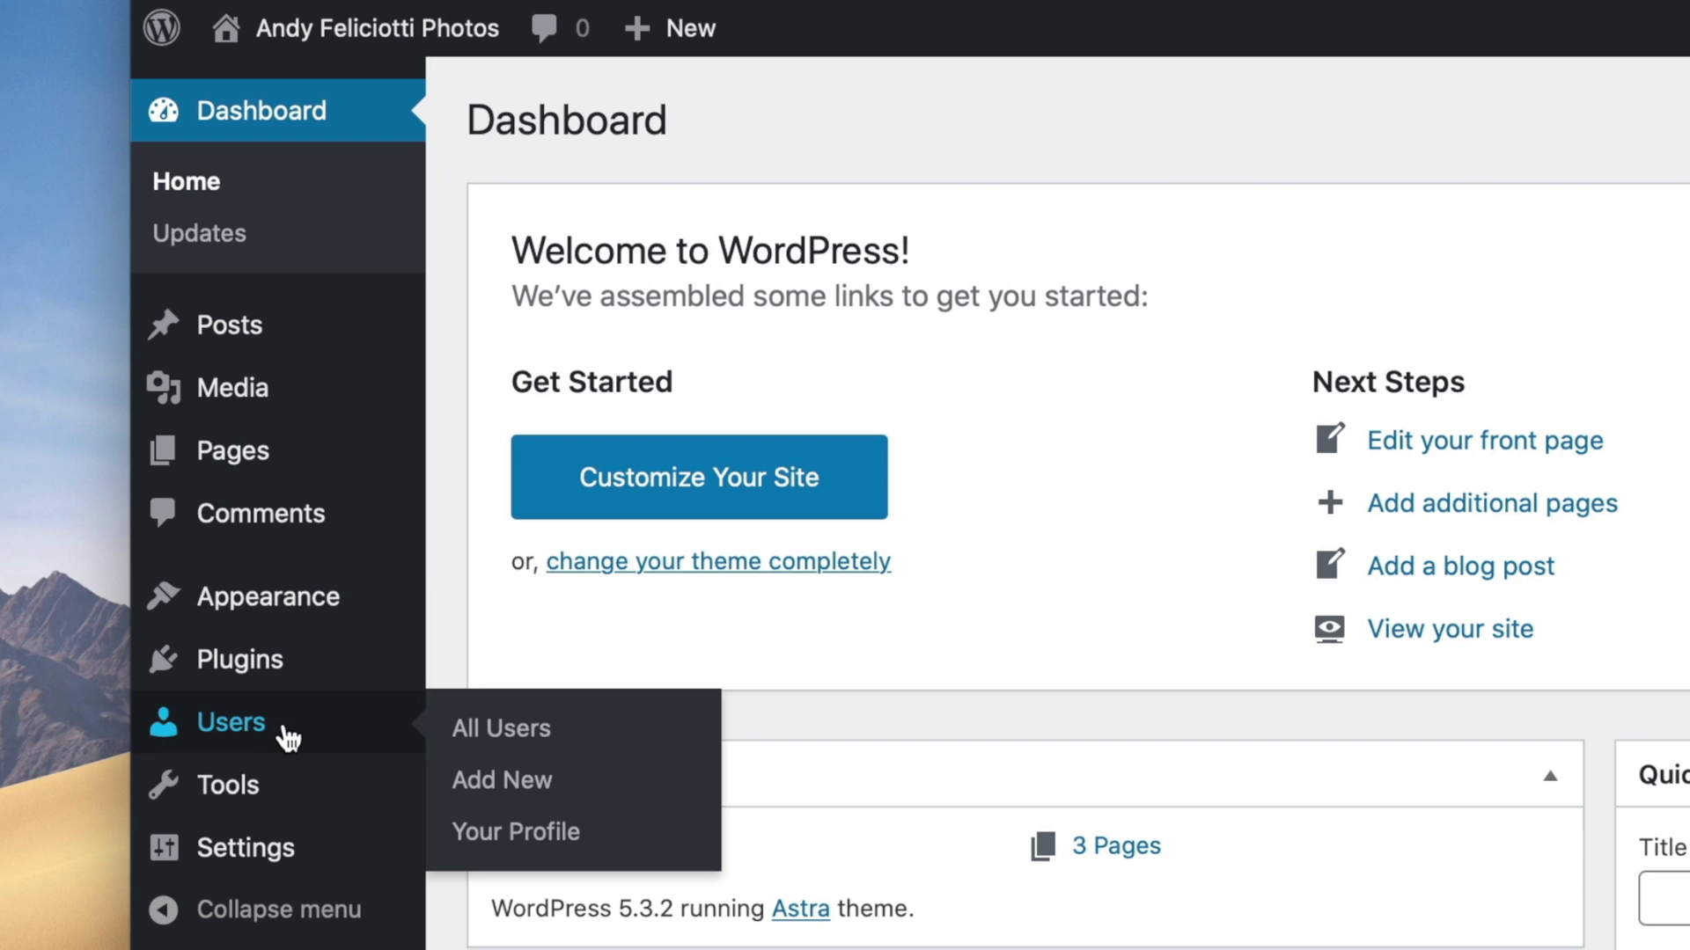
{"action": "left_click", "coordinate": [284, 724]}
{"action": "mouse_move", "coordinate": [1596, 393]}
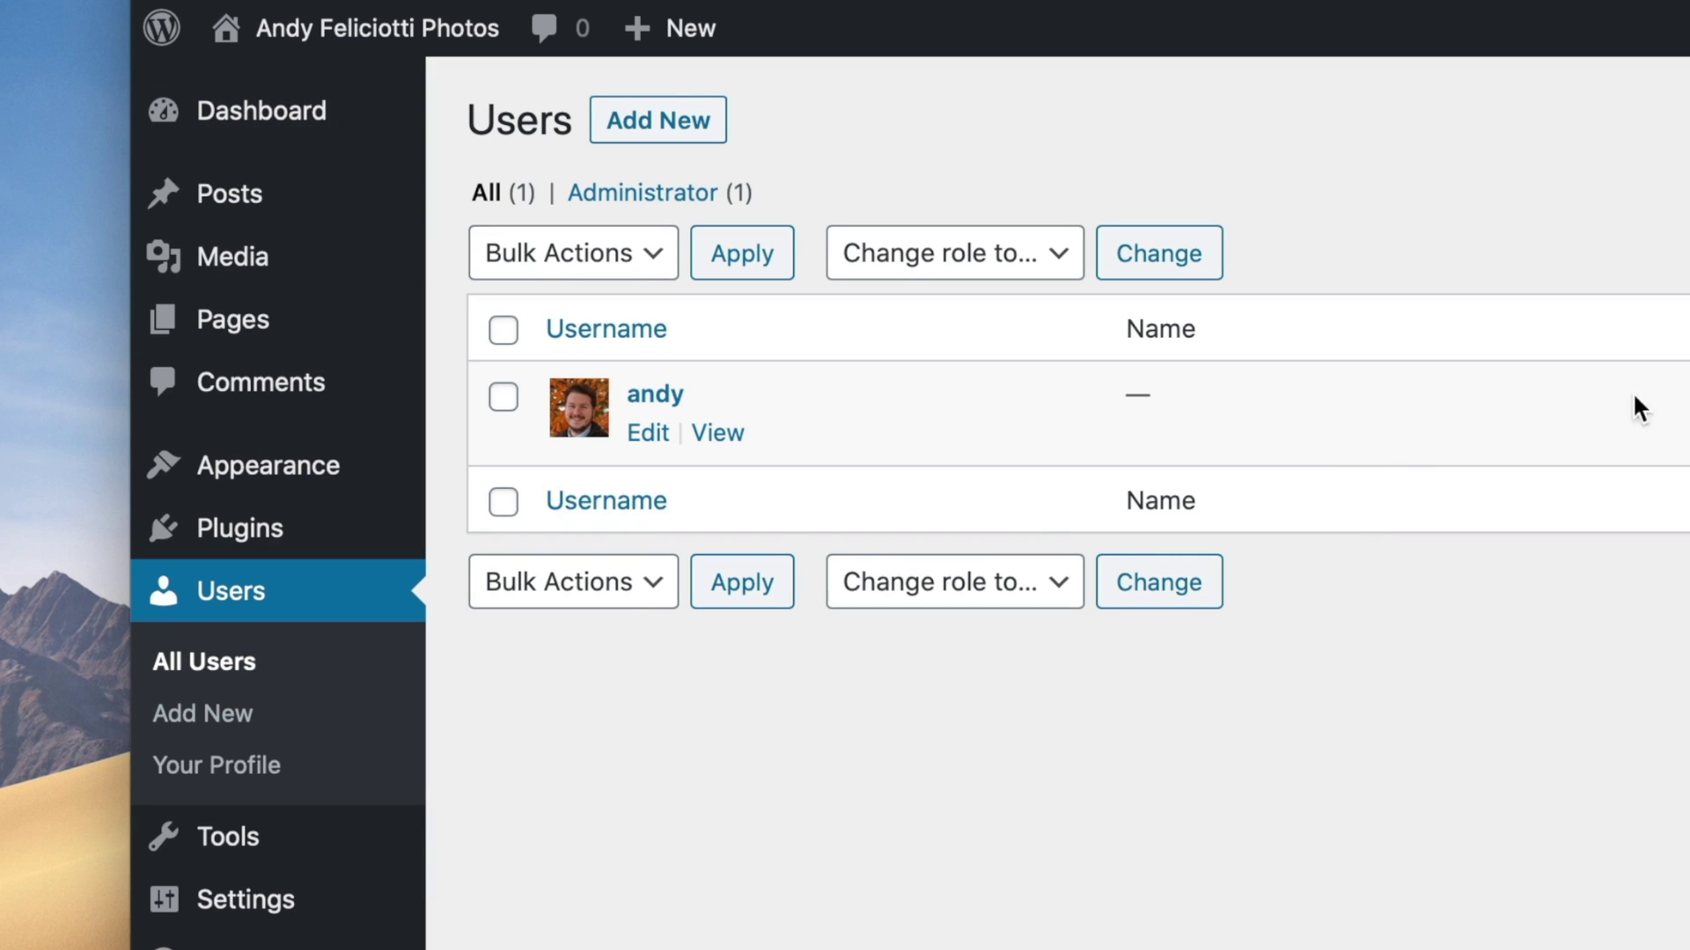
{"action": "left_click", "coordinate": [677, 387]}
{"action": "left_click", "coordinate": [686, 132]}
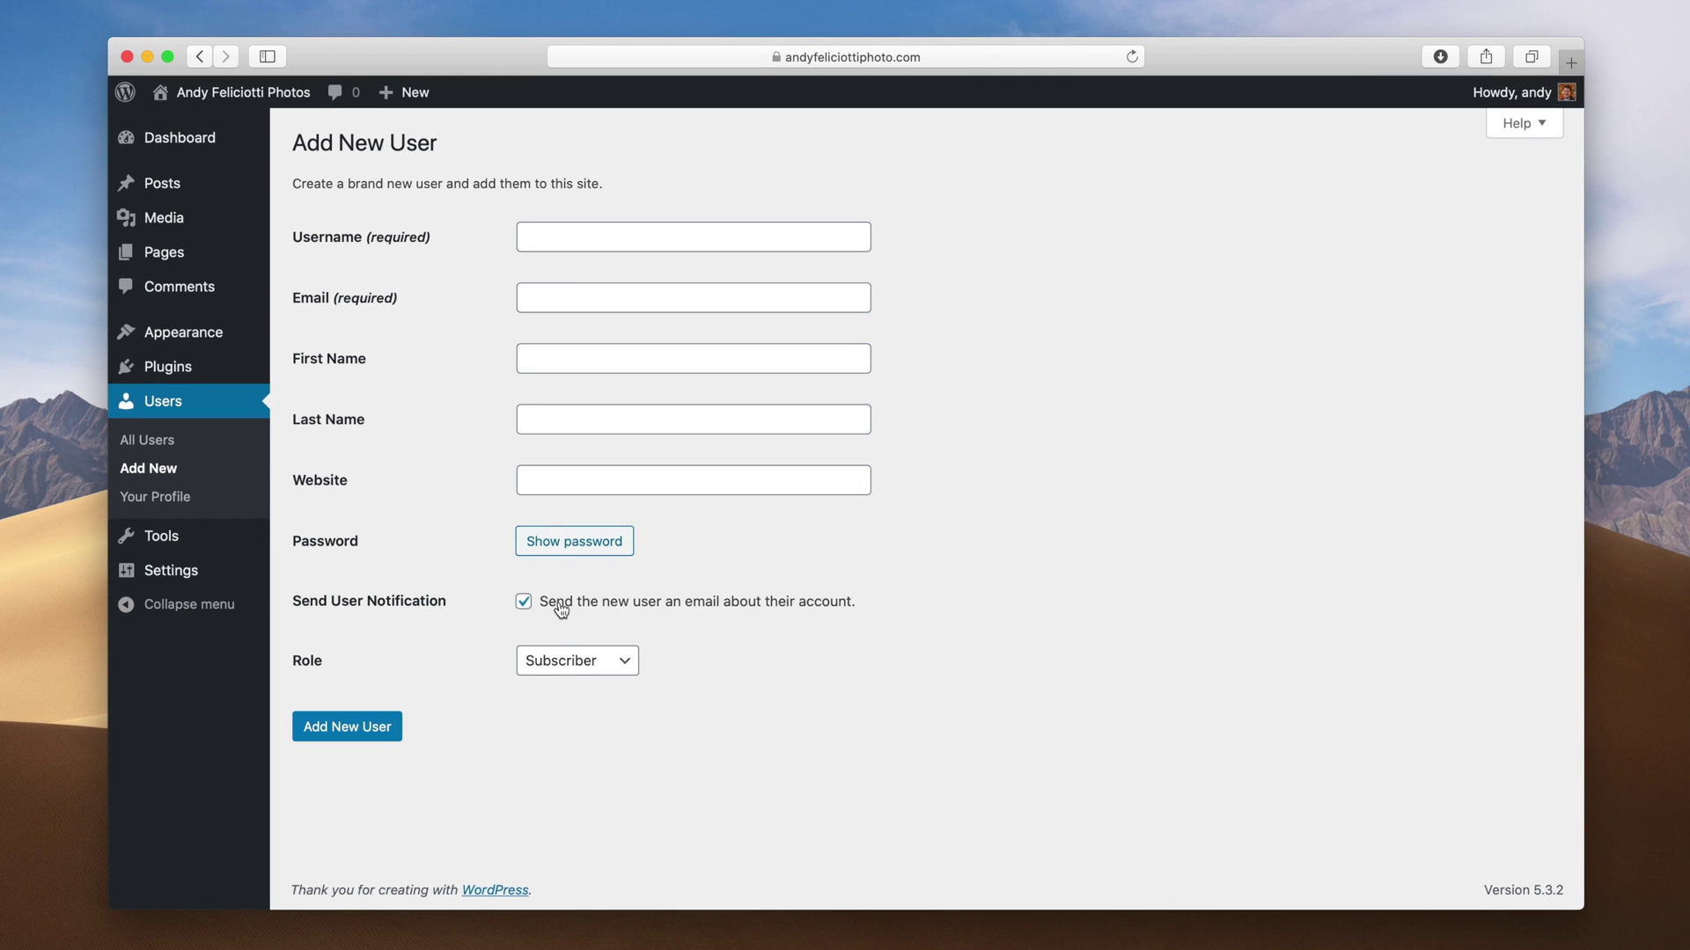
{"action": "left_click", "coordinate": [561, 669]}
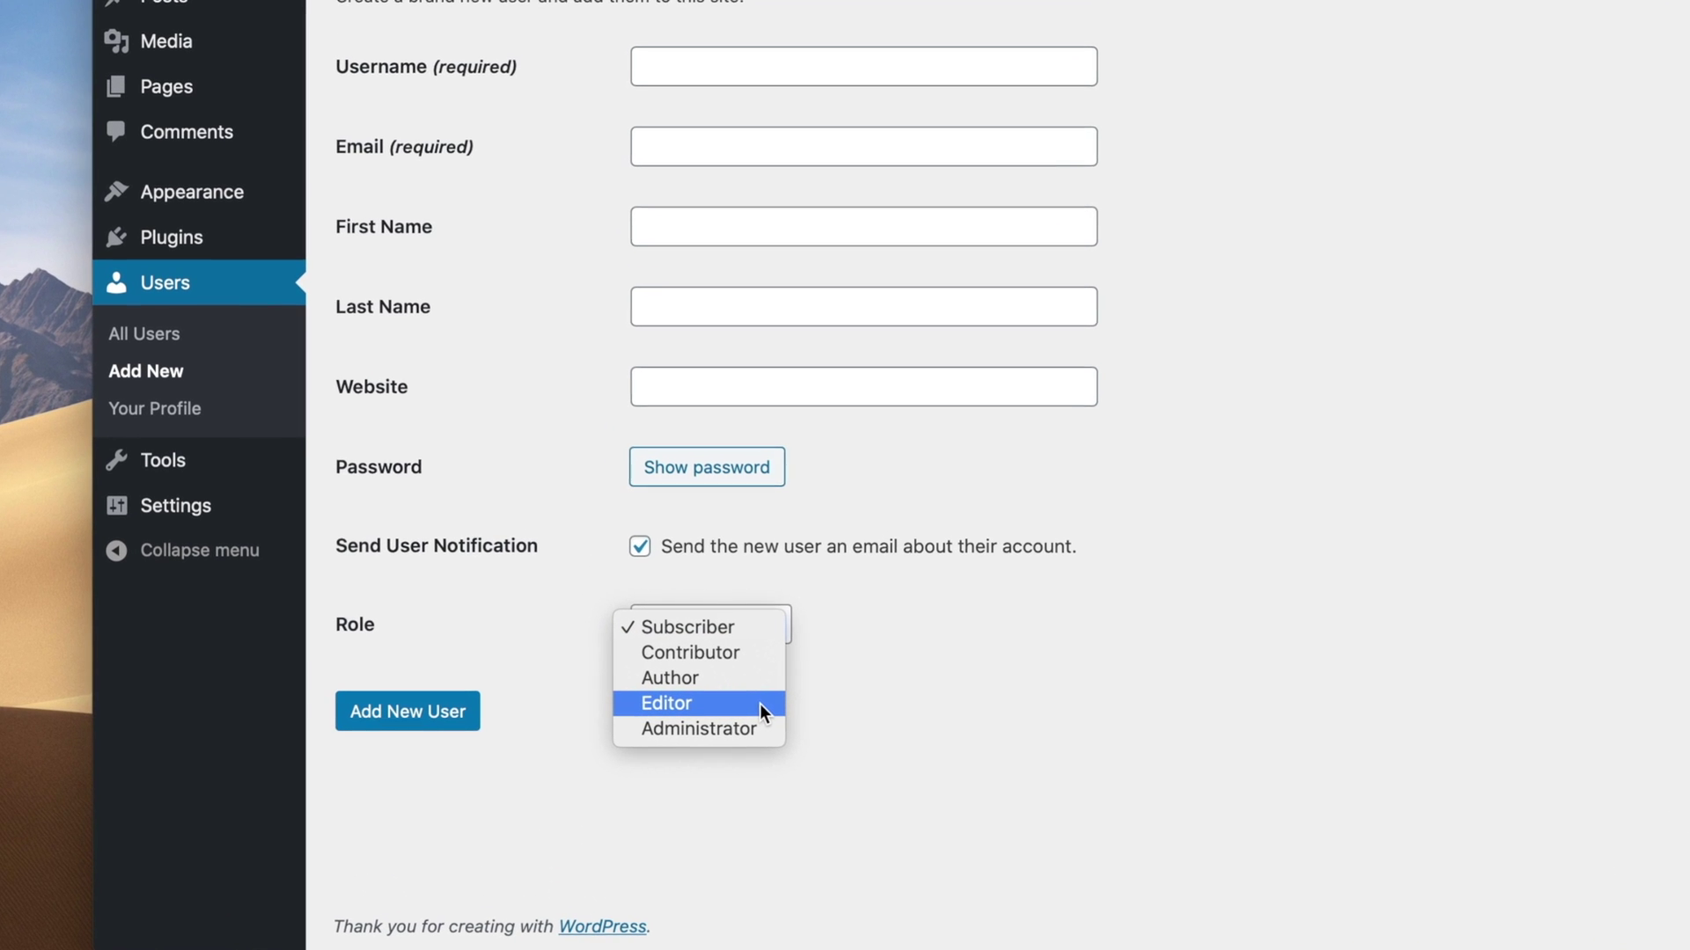
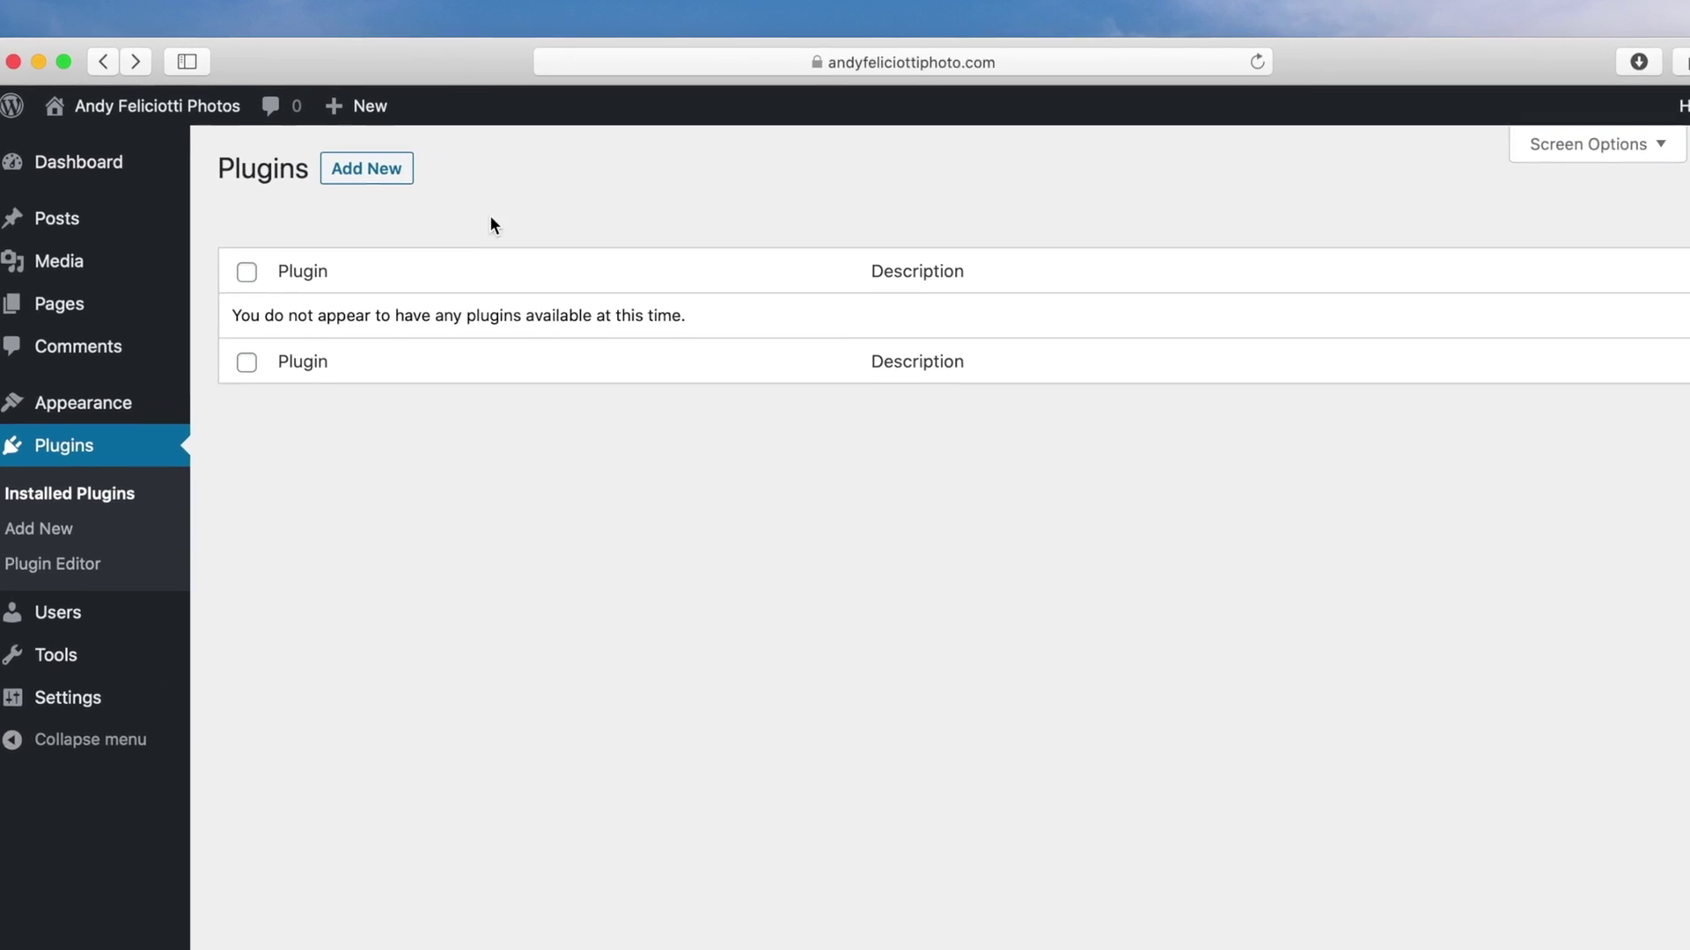
Step: Search the plugin directory for wordfence and install the Wordfence Security – Firewall & Malware Scan plugin
{"action": "left_click", "coordinate": [337, 180]}
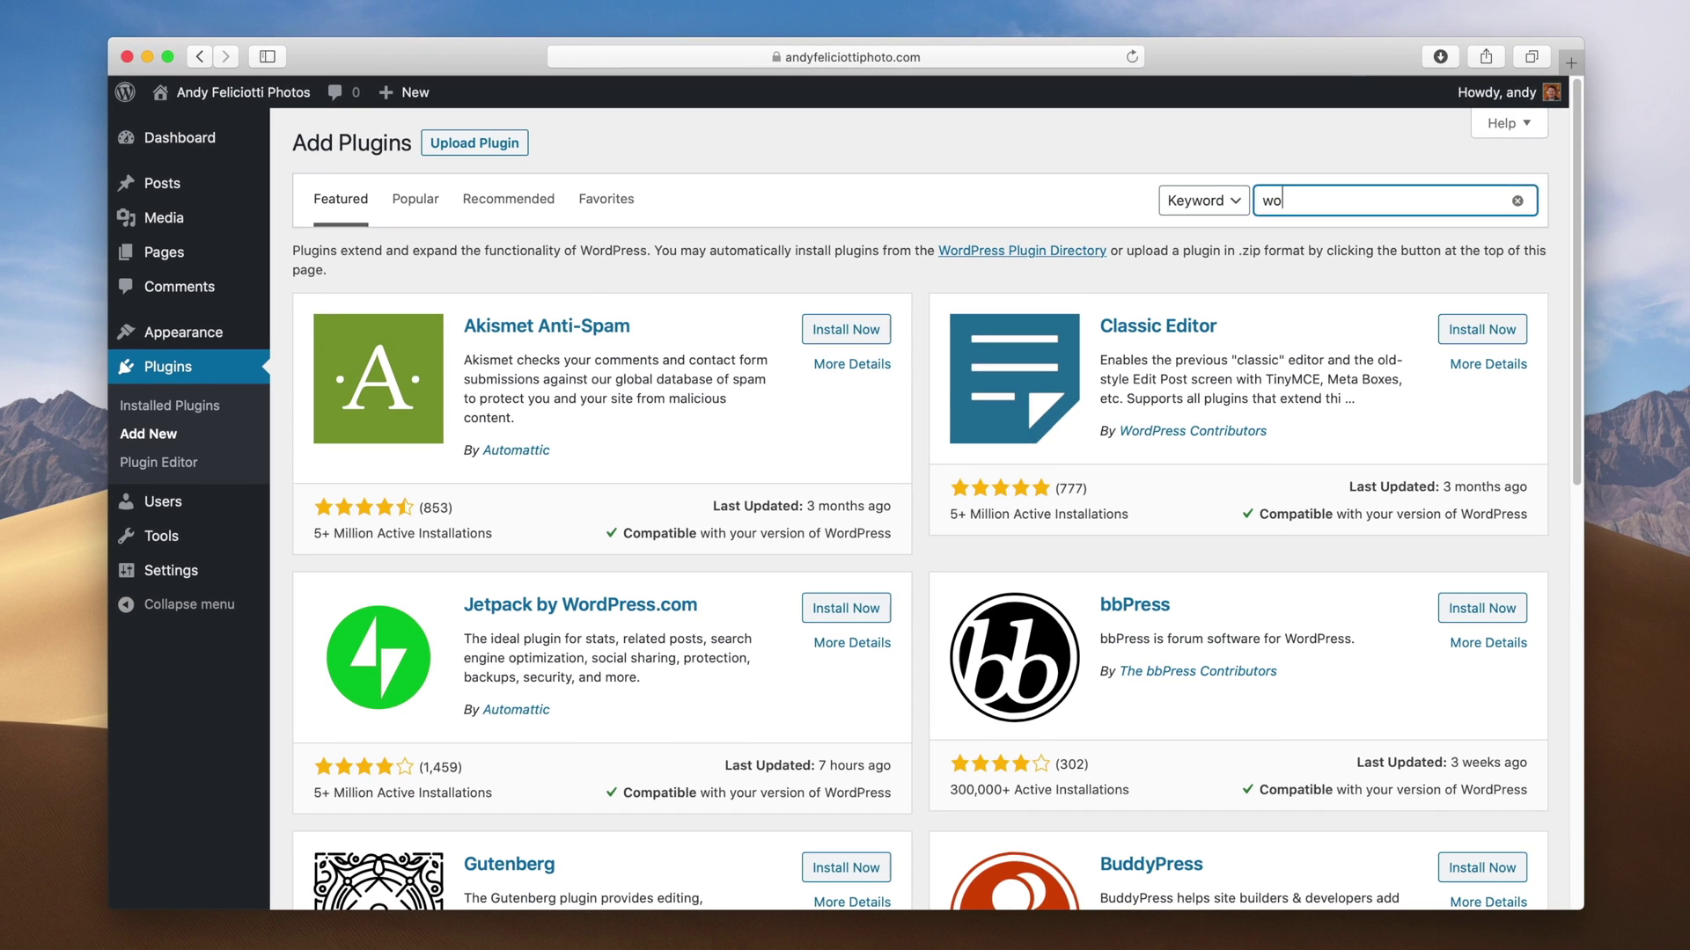
{"action": "left_click", "coordinate": [1284, 202]}
{"action": "type", "text": "wordfence"}
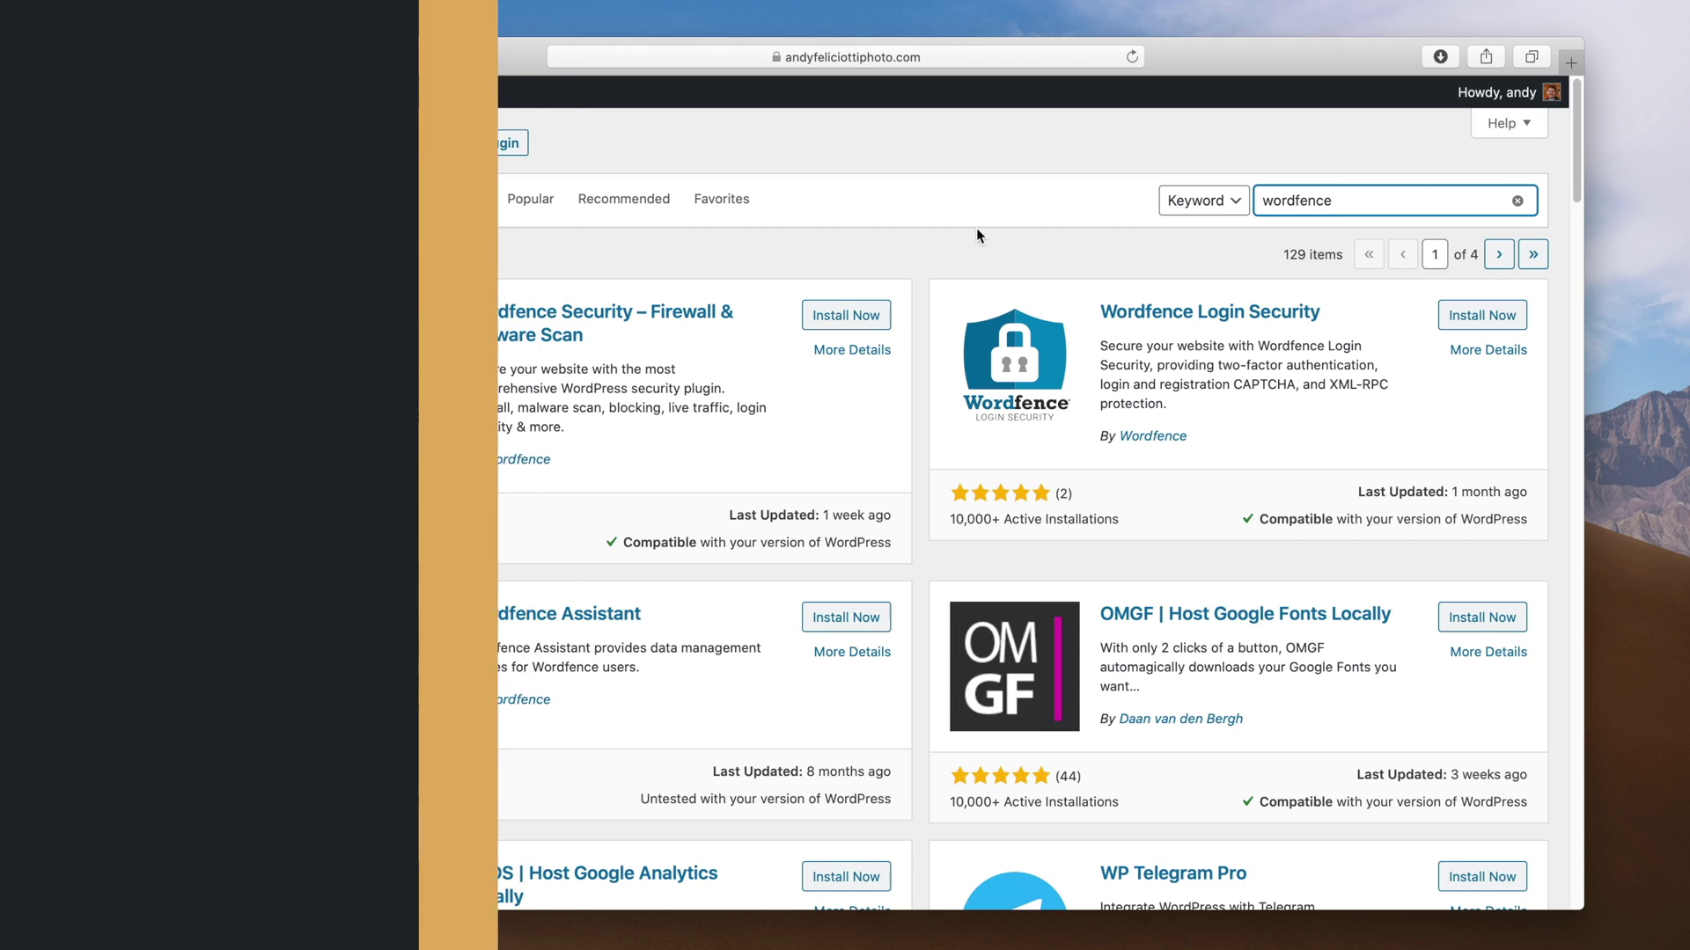
{"action": "left_click", "coordinate": [841, 317]}
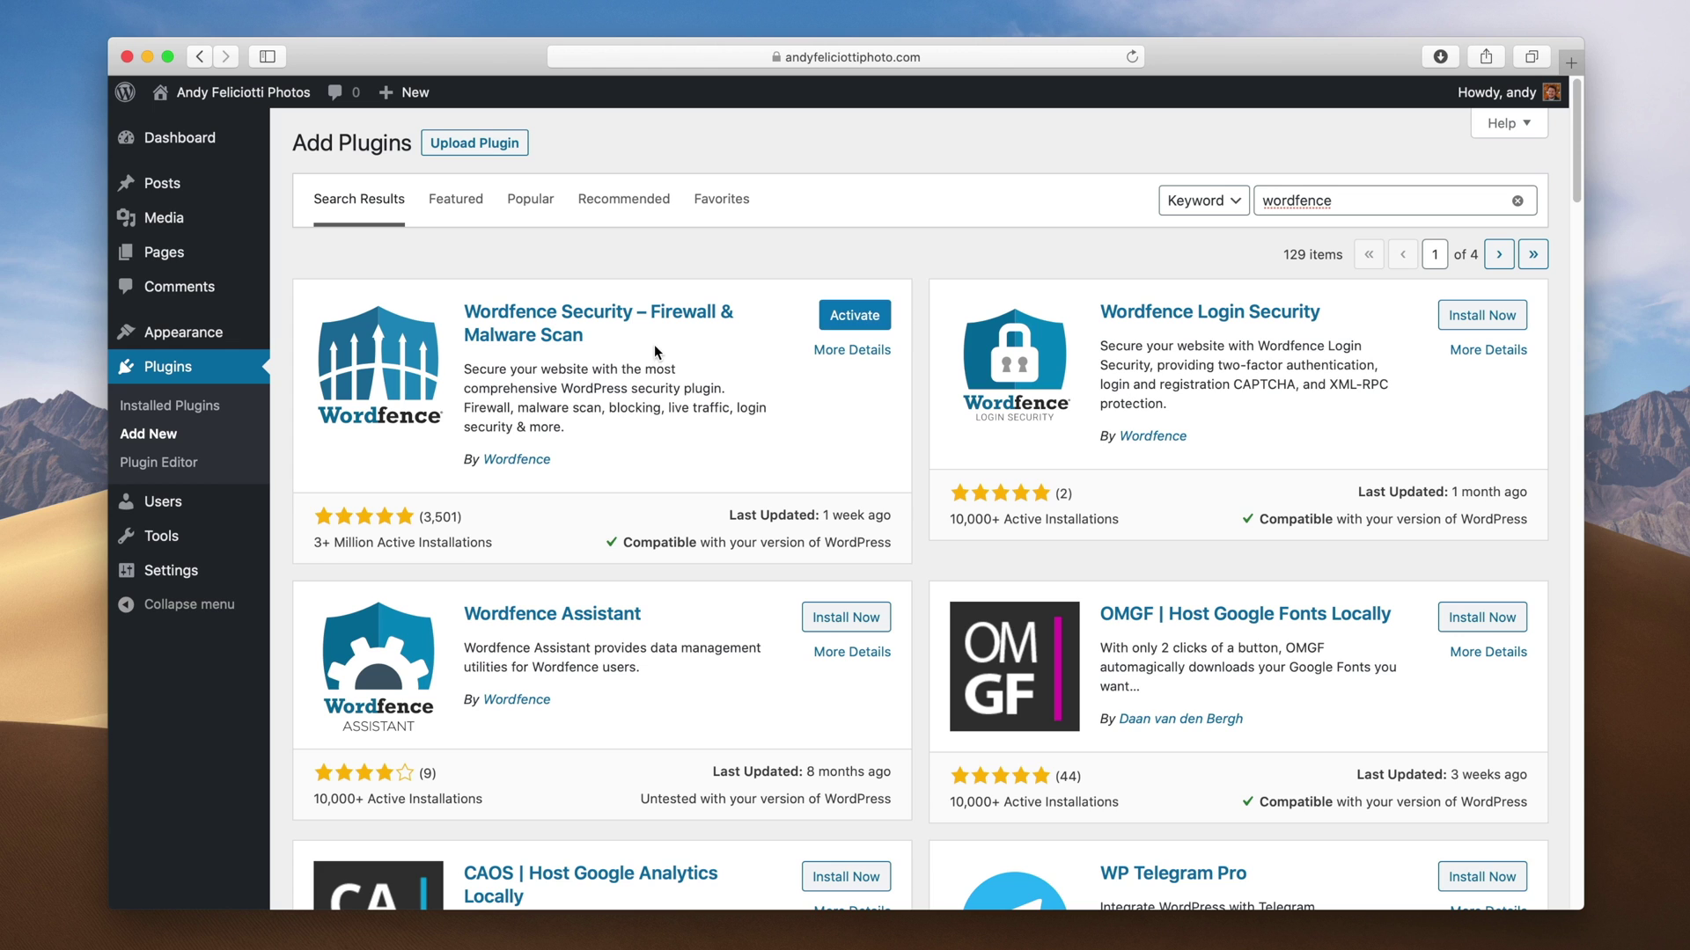
Step: Activate the installed Wordfence Security – Firewall & Malware Scan plugin
{"action": "left_click", "coordinate": [844, 316]}
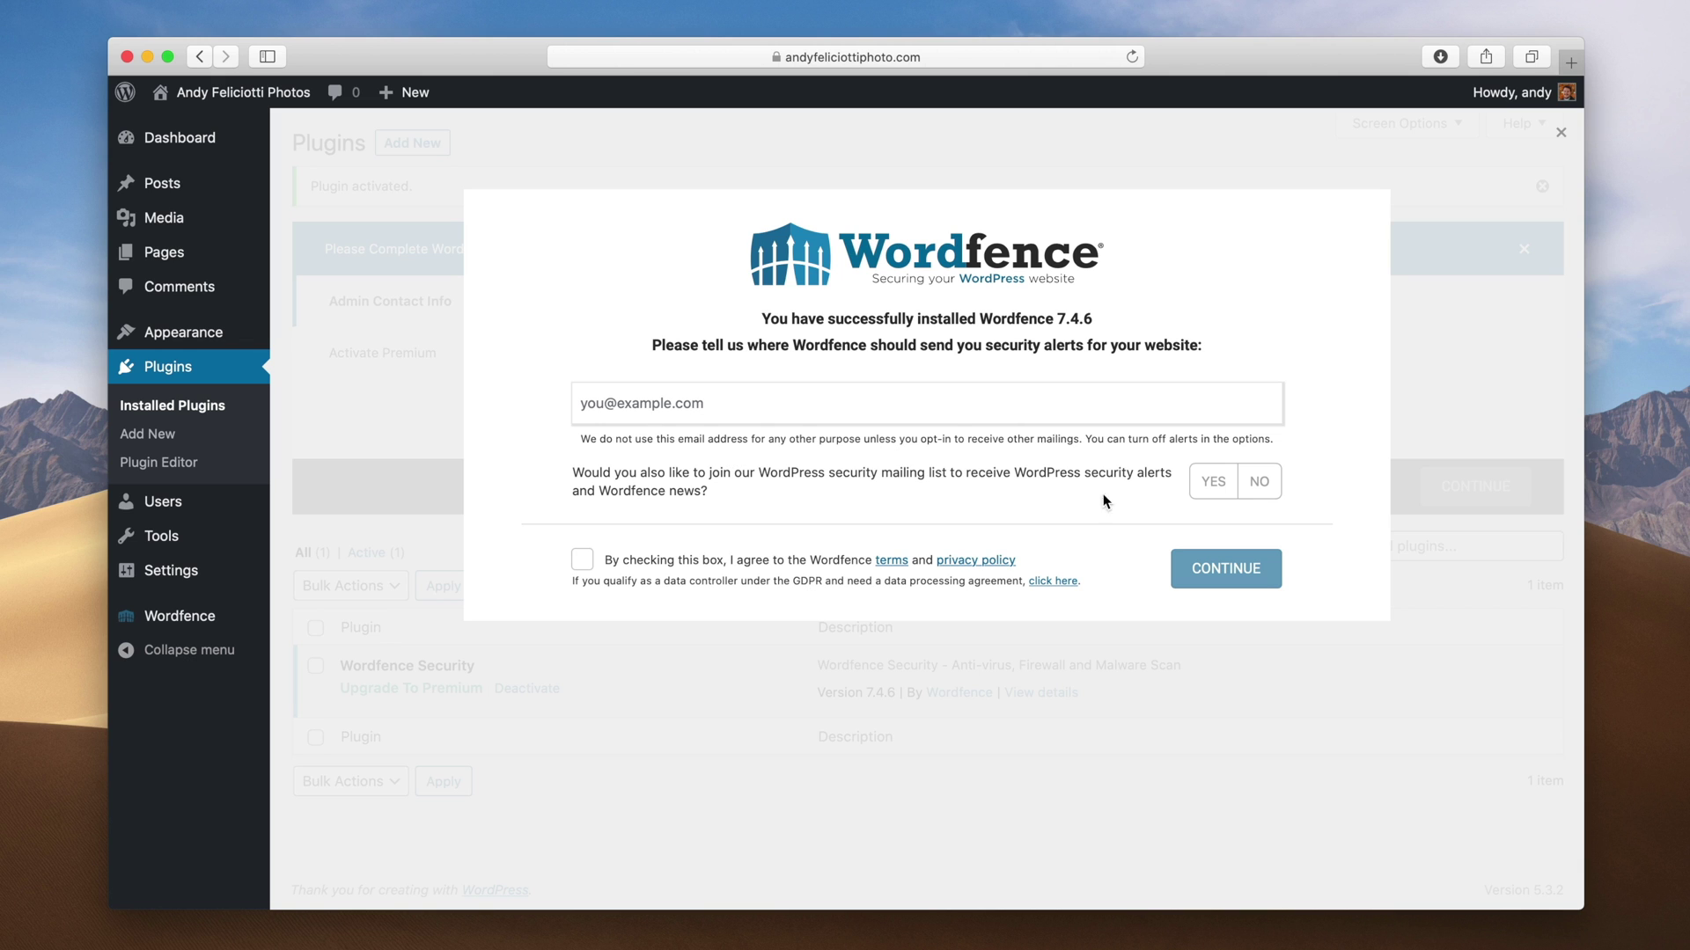
Step: Search the plugin directory for cache enabler, and install and activate the Cache Enabler – WordPress Cache plugin
{"action": "left_click", "coordinate": [176, 434]}
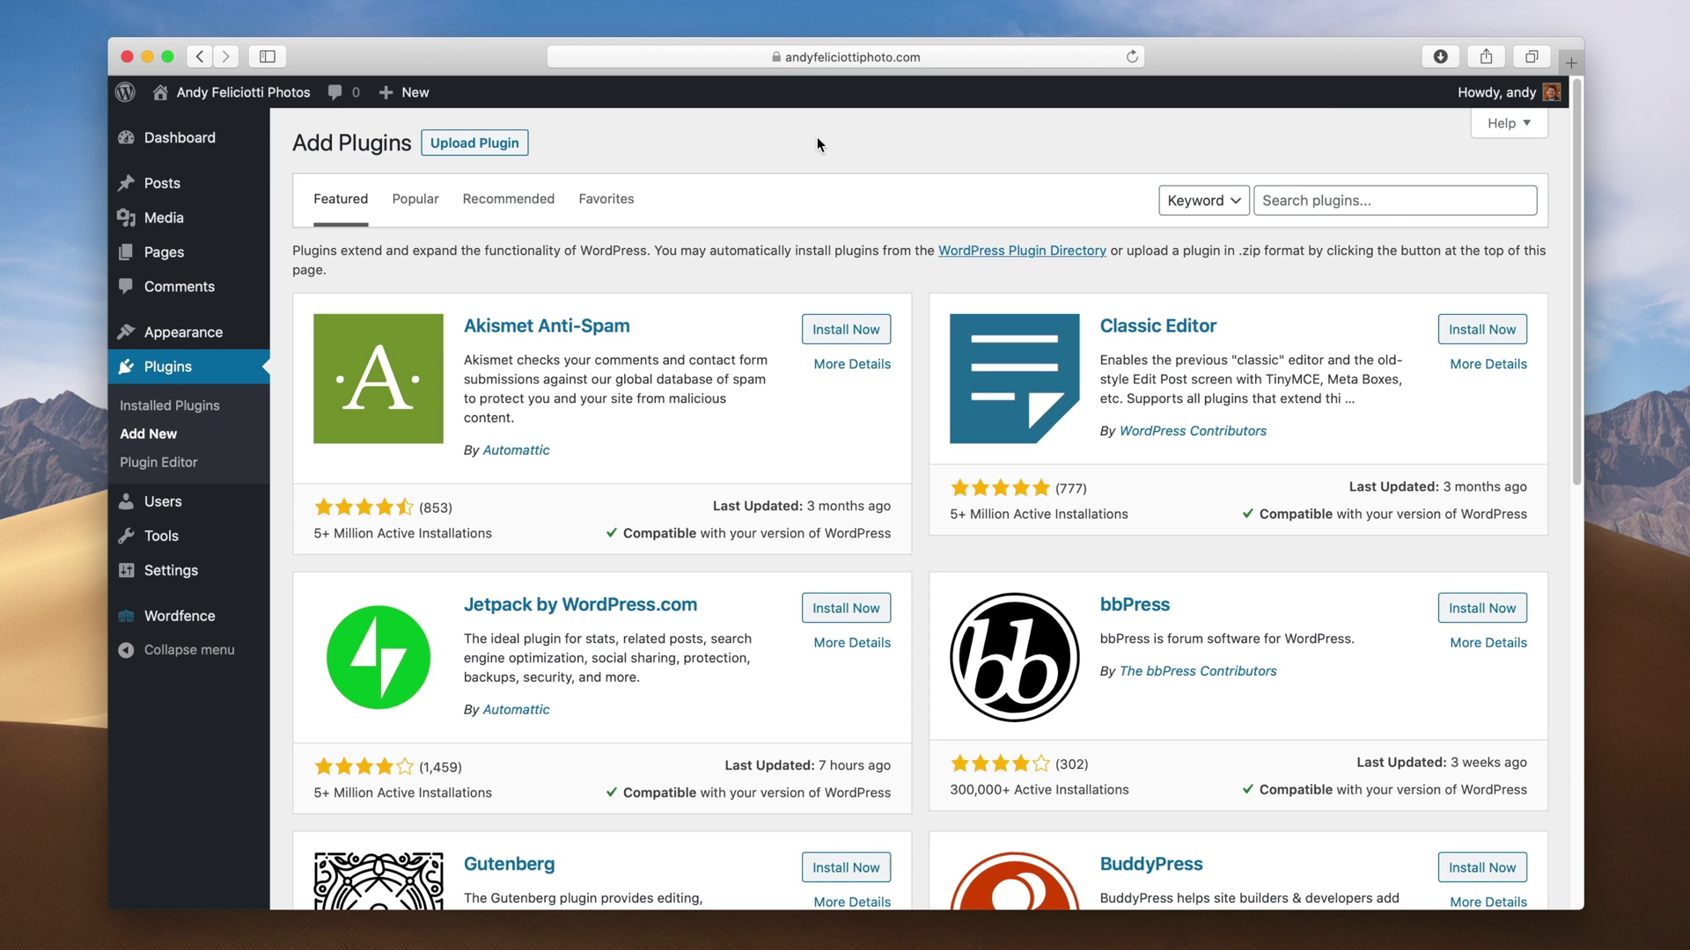
{"action": "left_click", "coordinate": [1389, 205]}
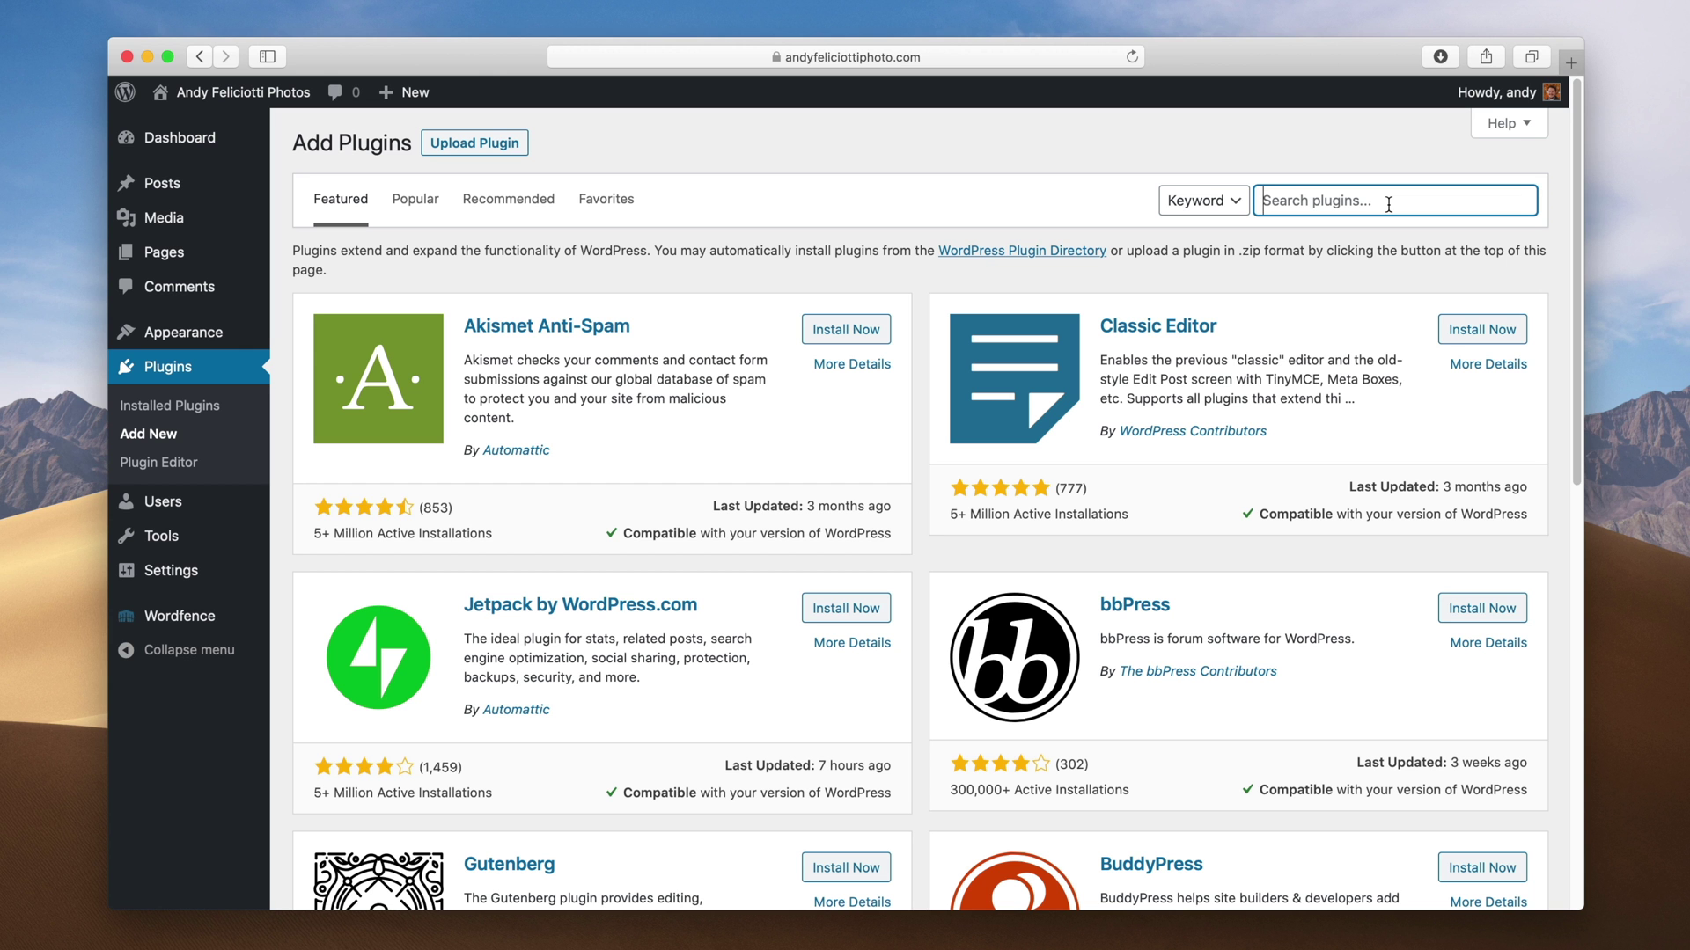
{"action": "type", "text": "cache ena"}
{"action": "type", "text": "bler"}
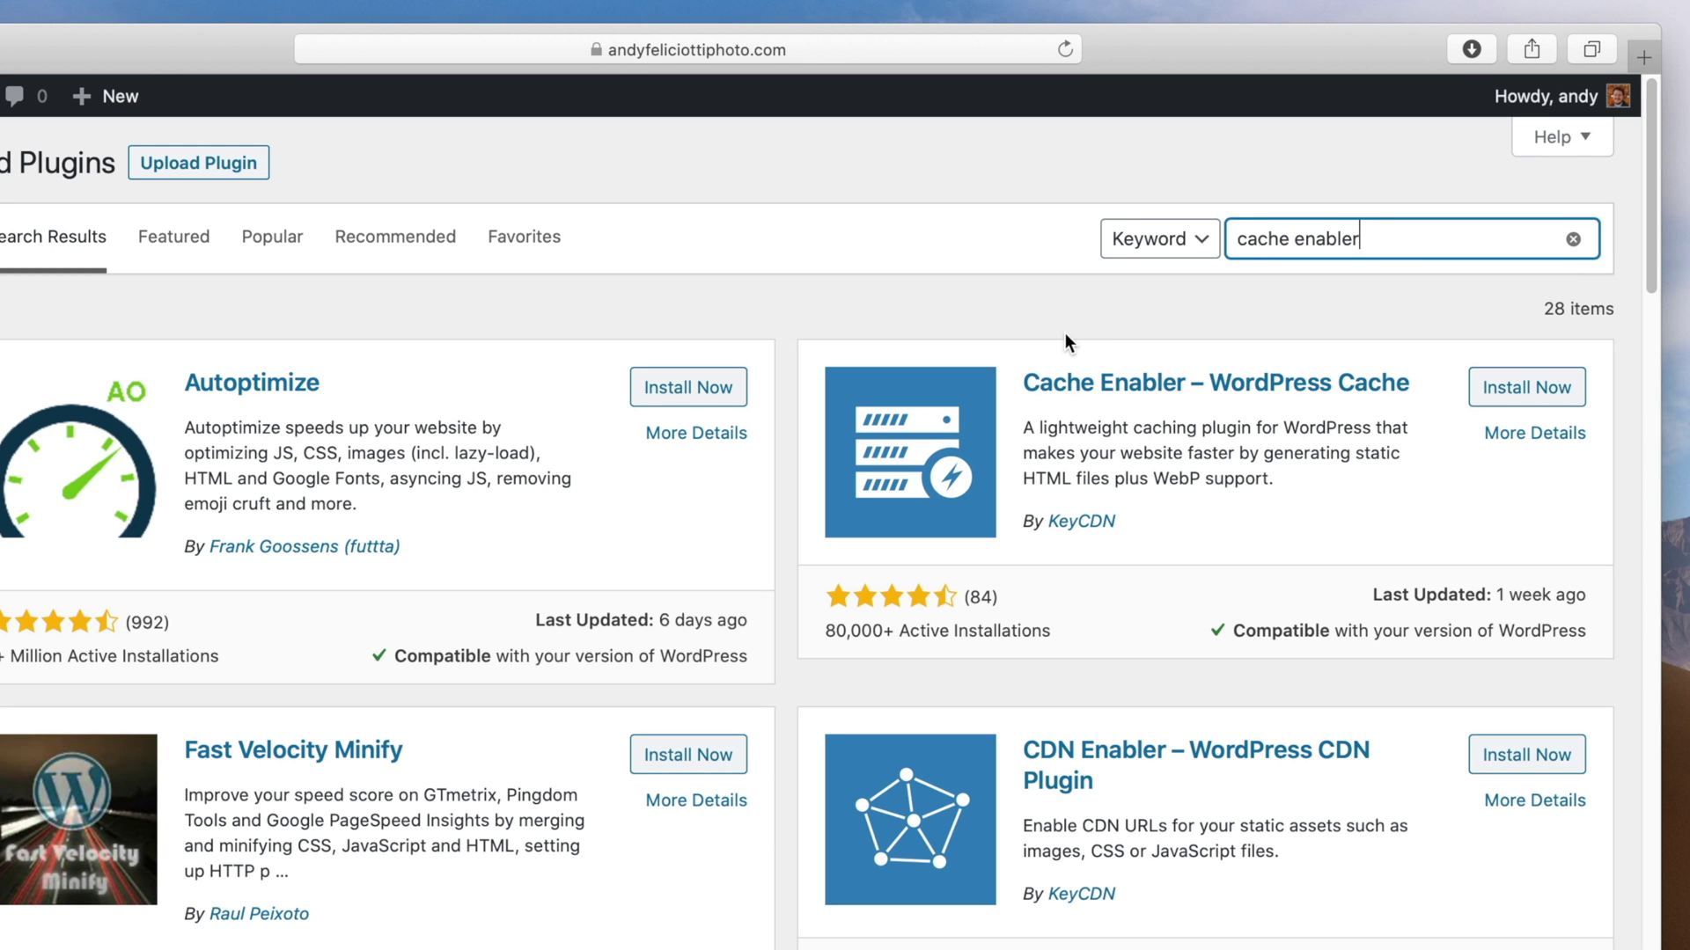
{"action": "left_click", "coordinate": [1135, 528]}
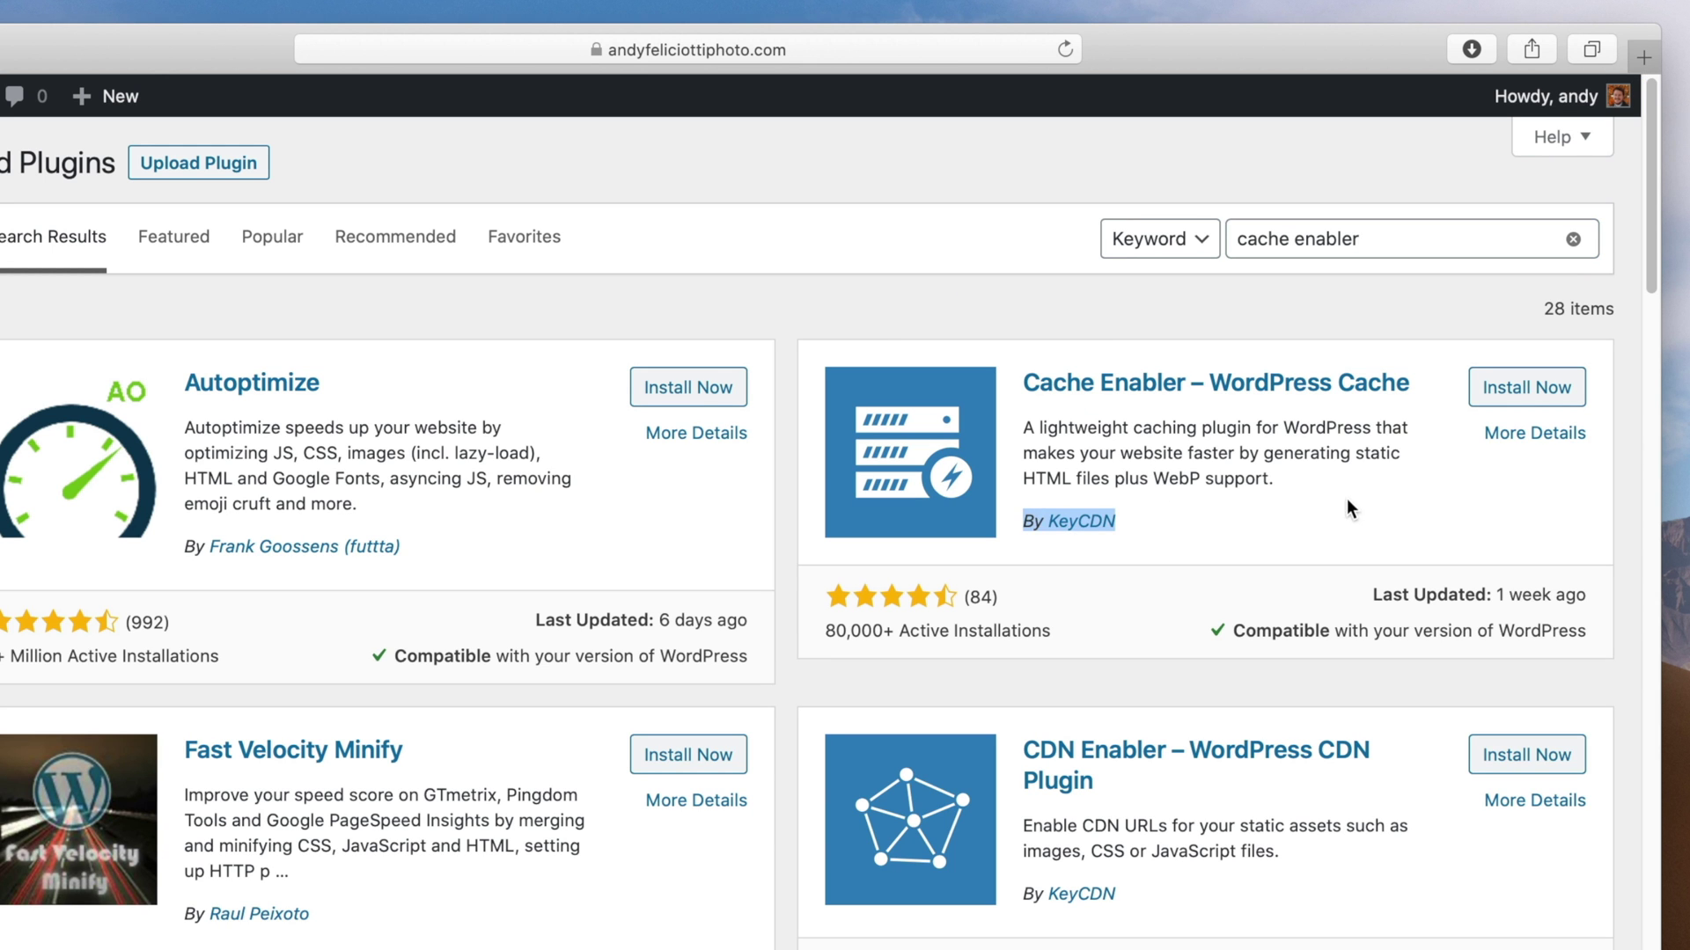
{"action": "left_click", "coordinate": [1522, 389]}
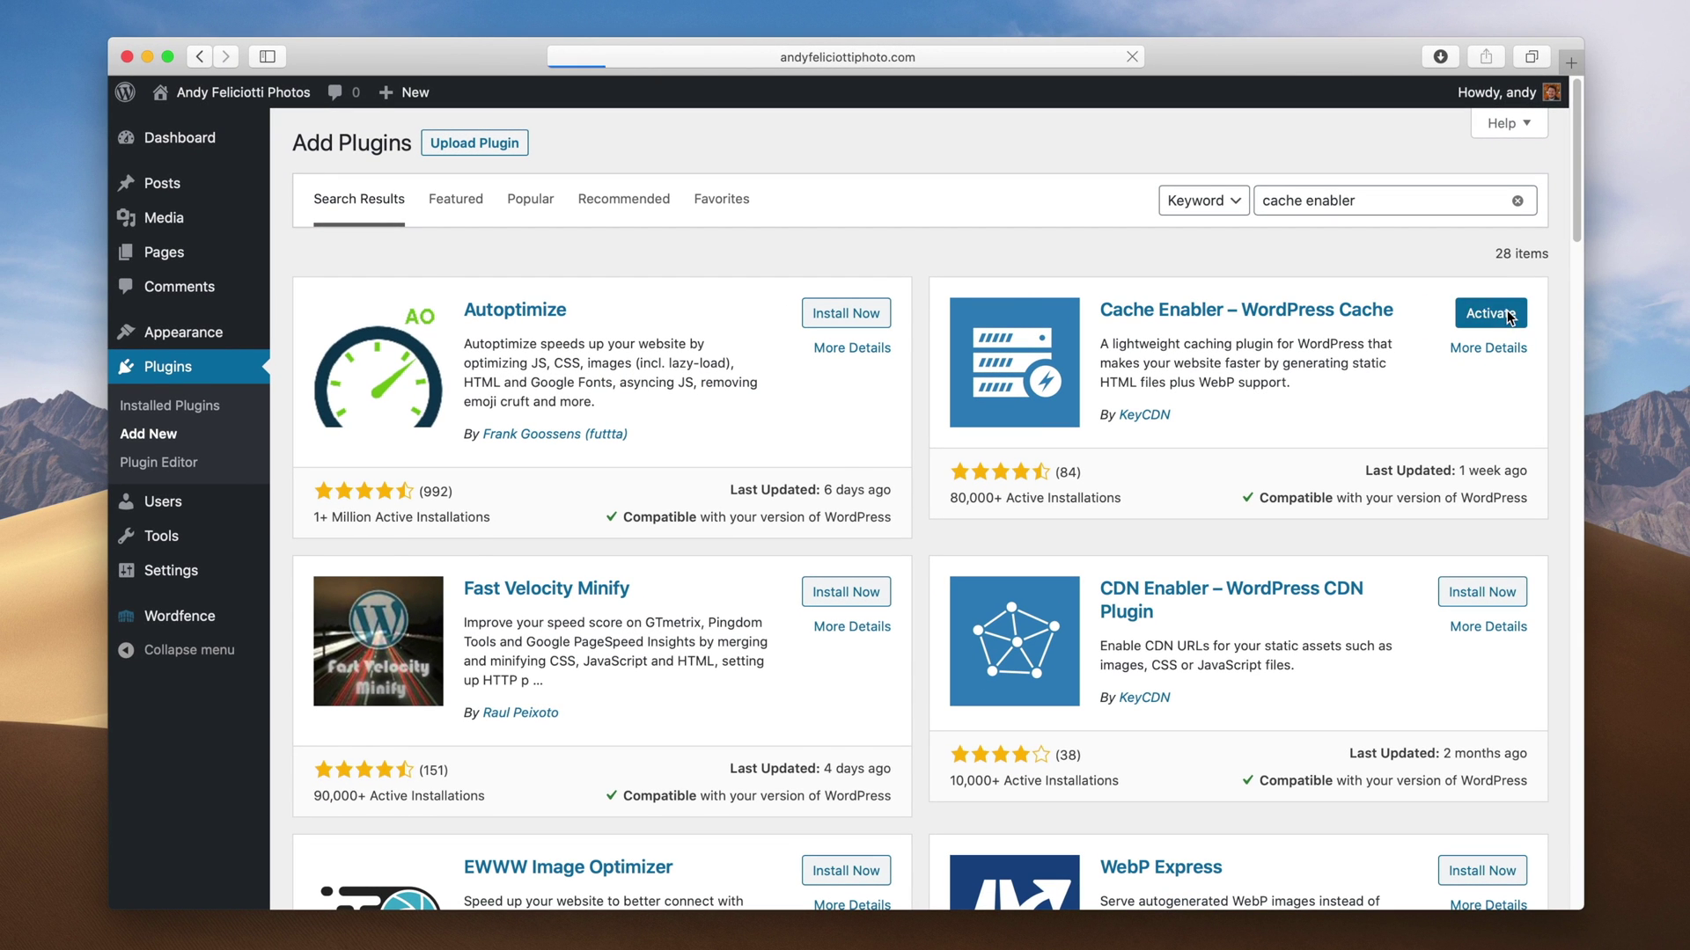
{"action": "left_click", "coordinate": [1506, 318]}
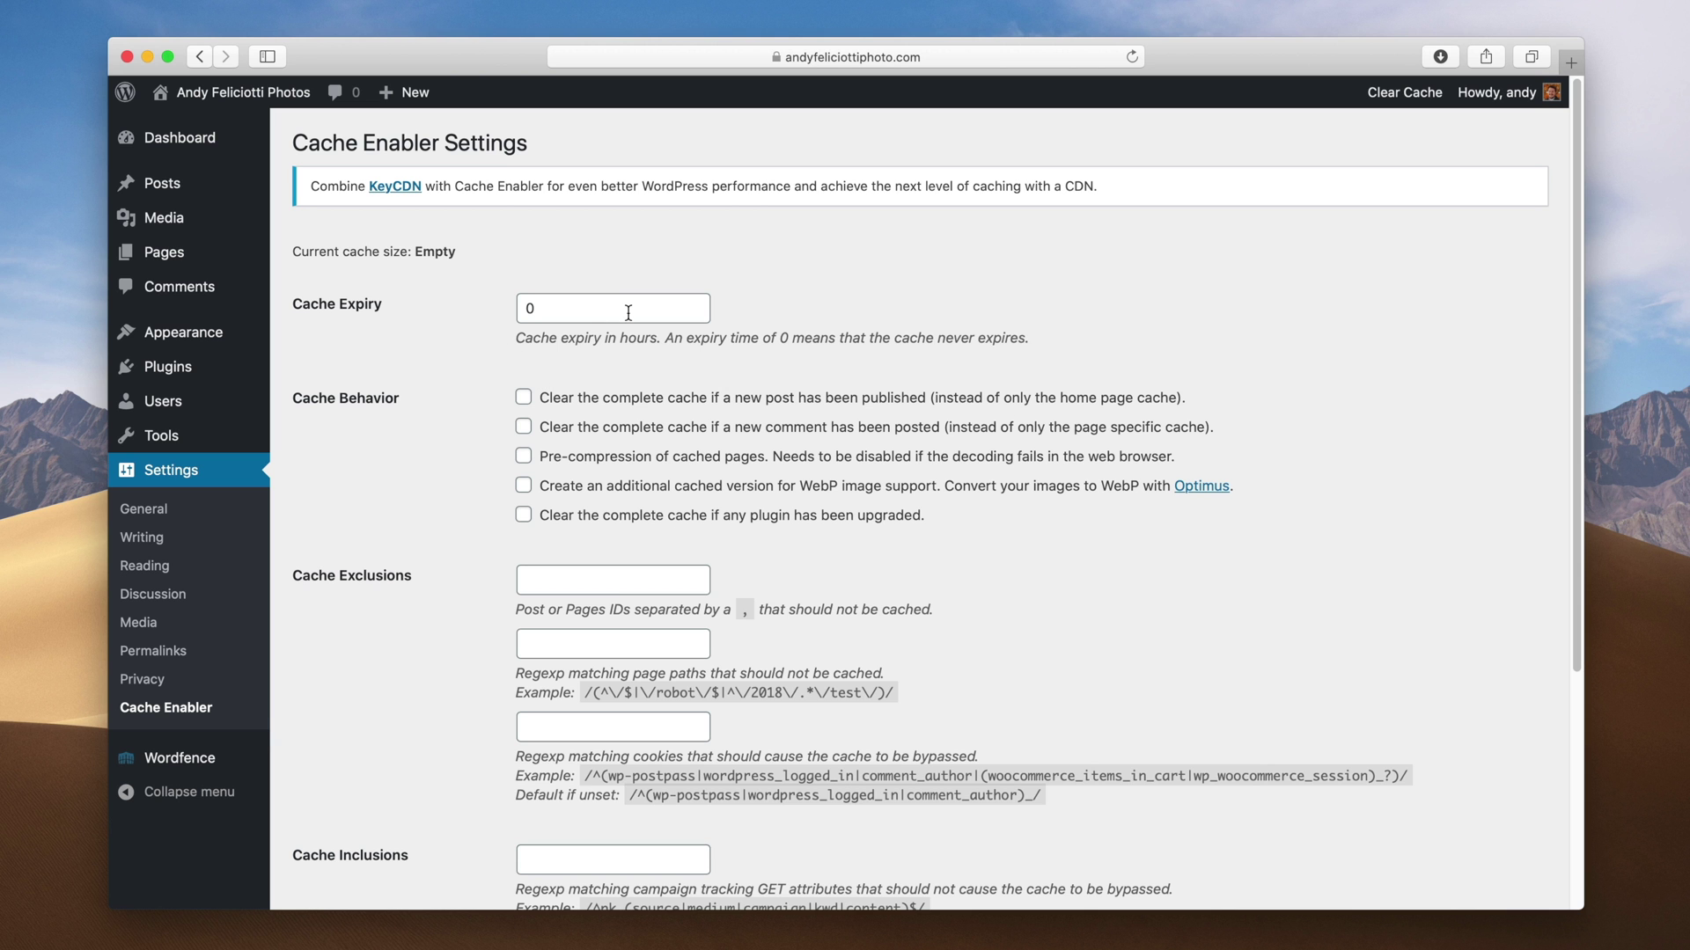
Step: Examine the Cache Enabler settings, including cache expiry, behavior, exclusions, inclusions and minification
{"action": "scroll", "coordinate": [633, 353], "scroll_direction": "down", "scroll_amount": 5}
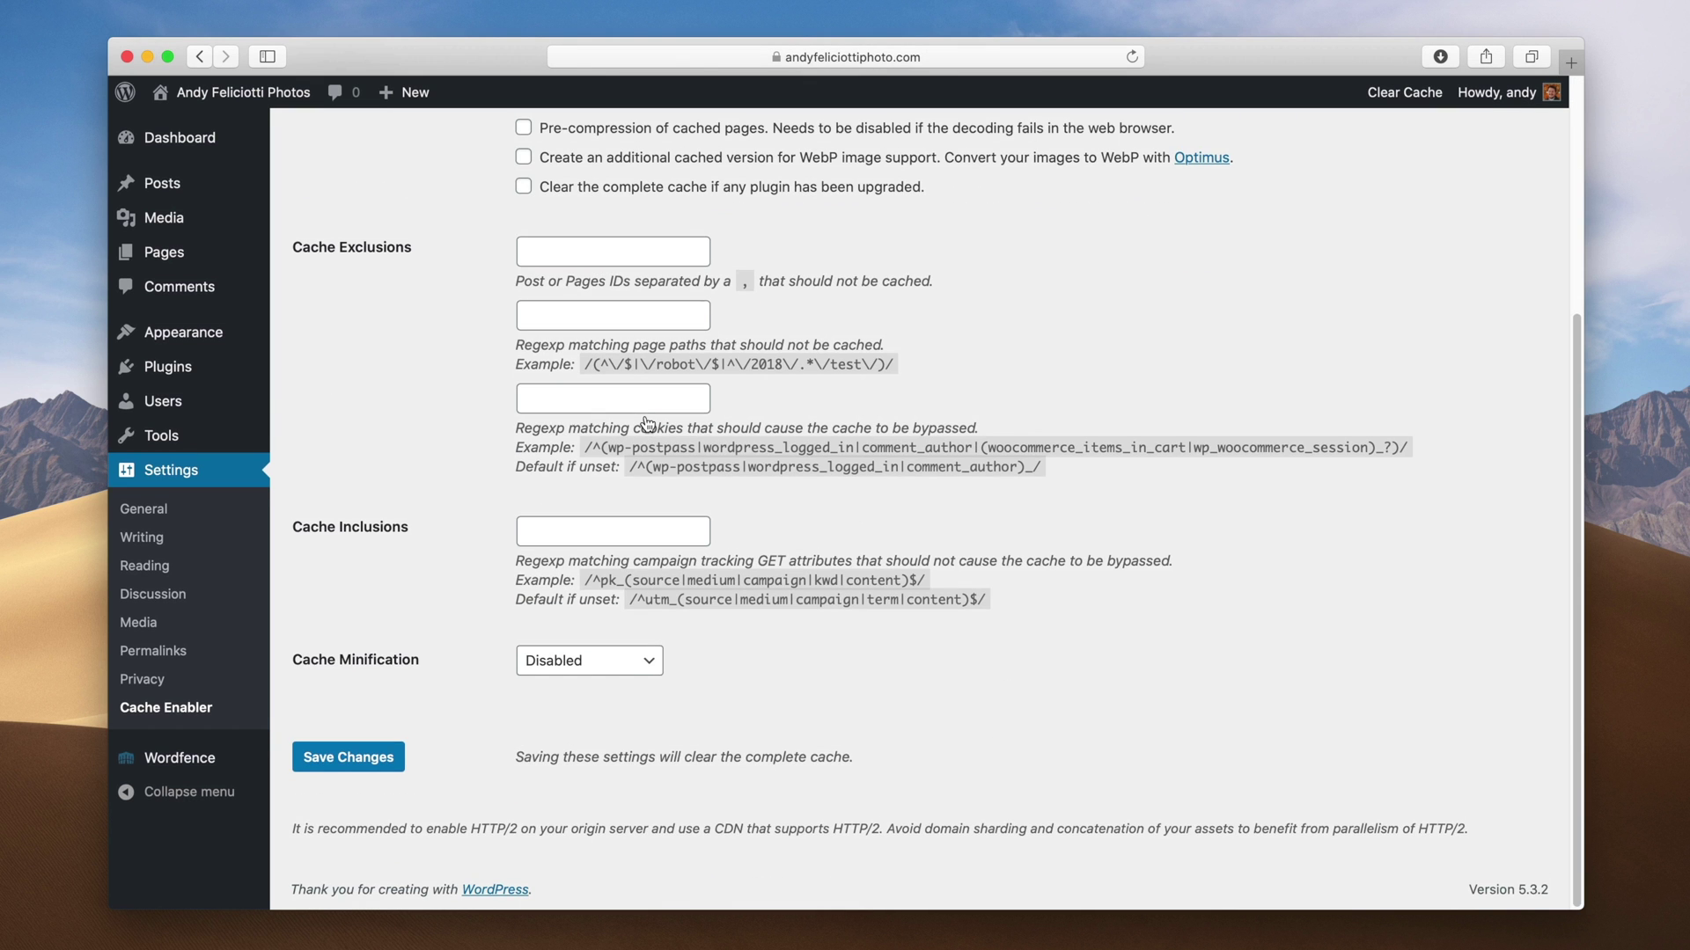
{"action": "scroll", "coordinate": [643, 422], "scroll_direction": "up", "scroll_amount": 5}
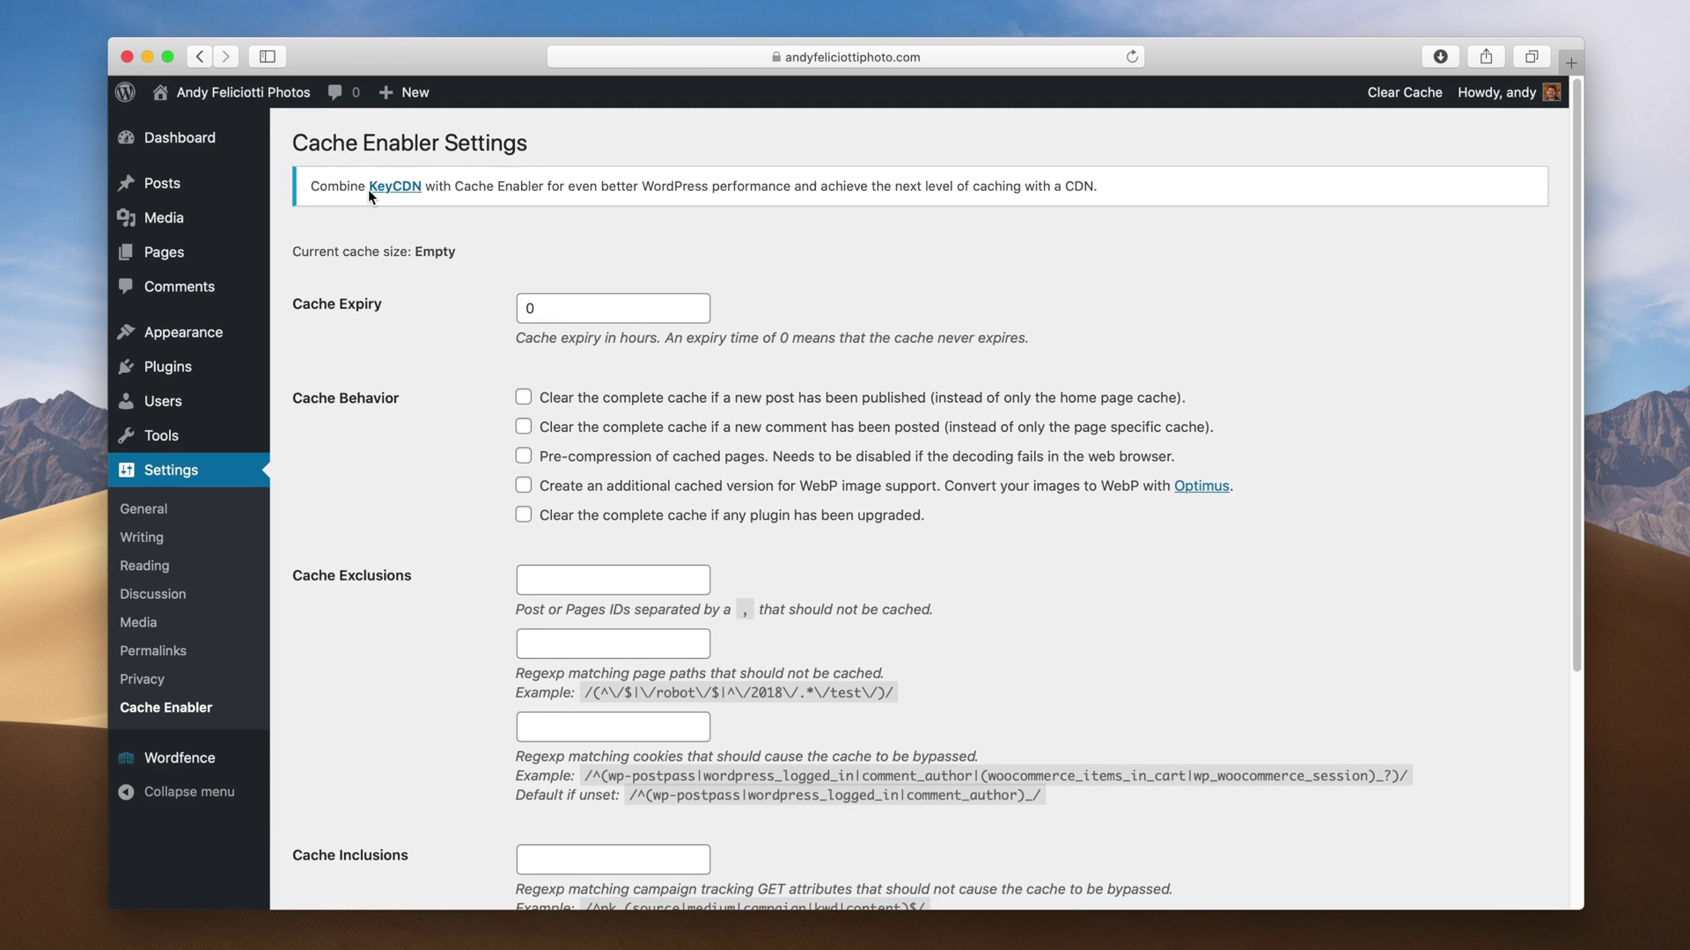